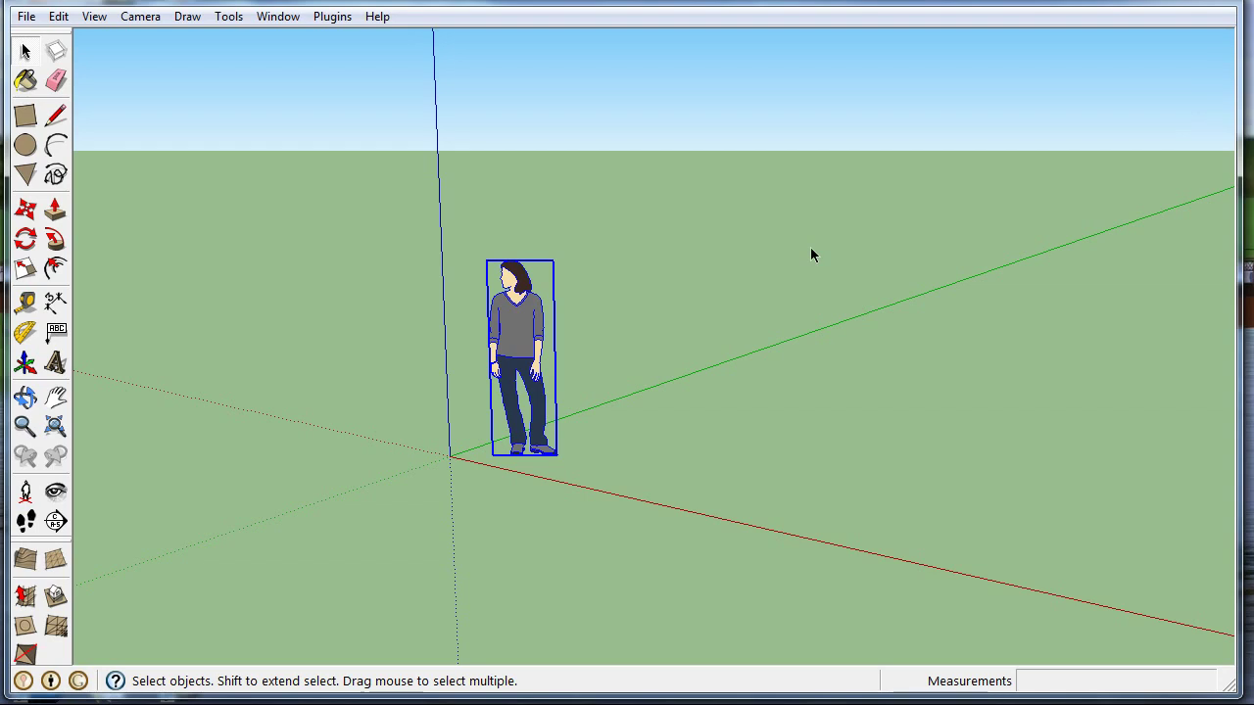
Step: Erase the default standing person figure and open the 3D Warehouse model browser
right_click(515, 317)
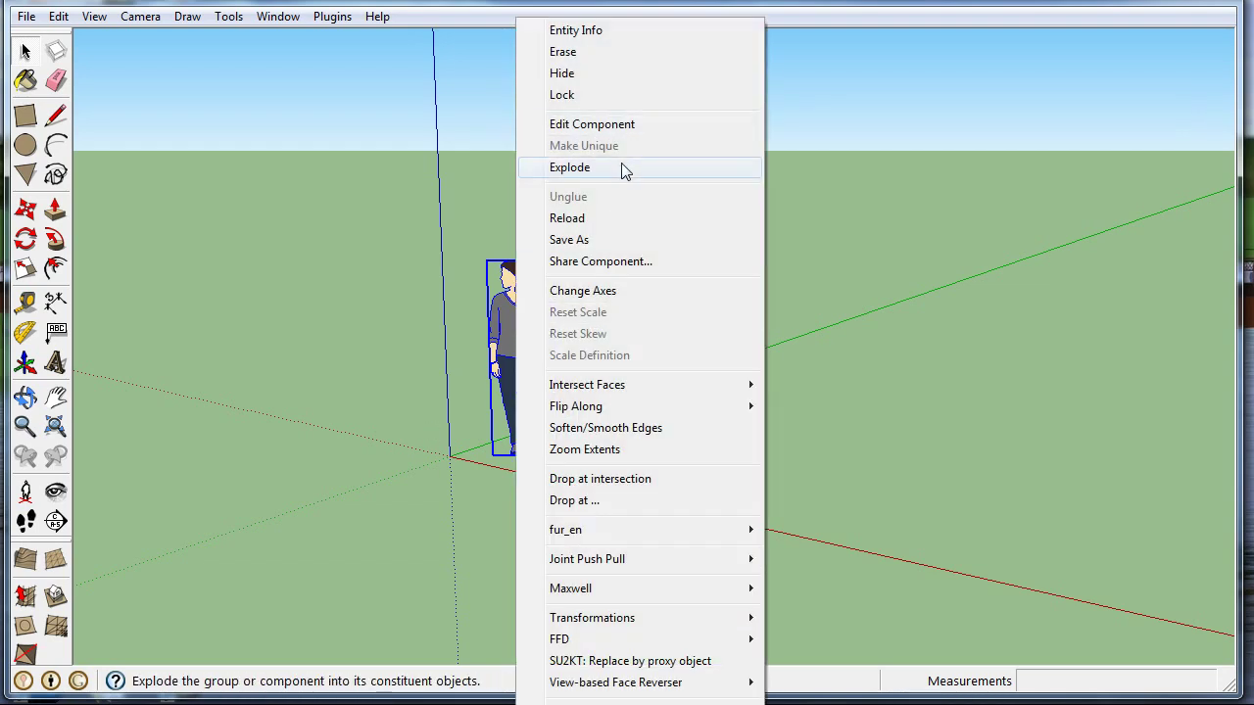
left_click(578, 52)
scroll(470, 421, "down", 1)
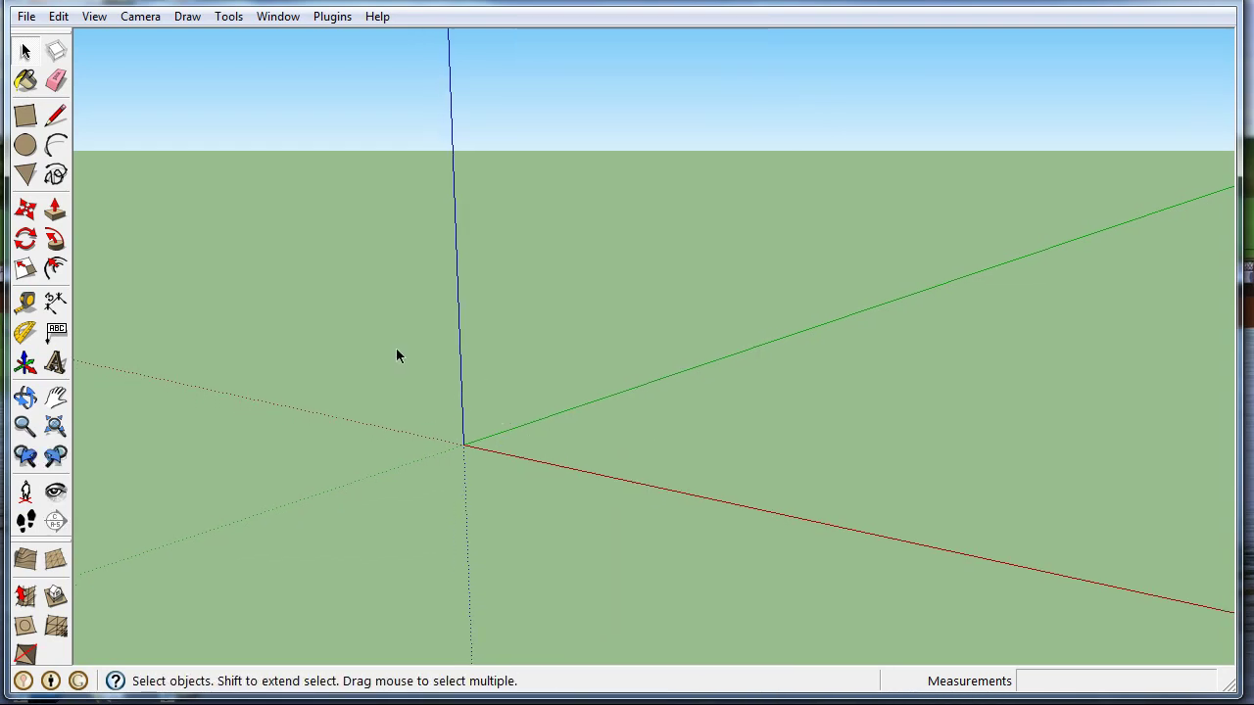
left_click(27, 16)
mouse_move(82, 300)
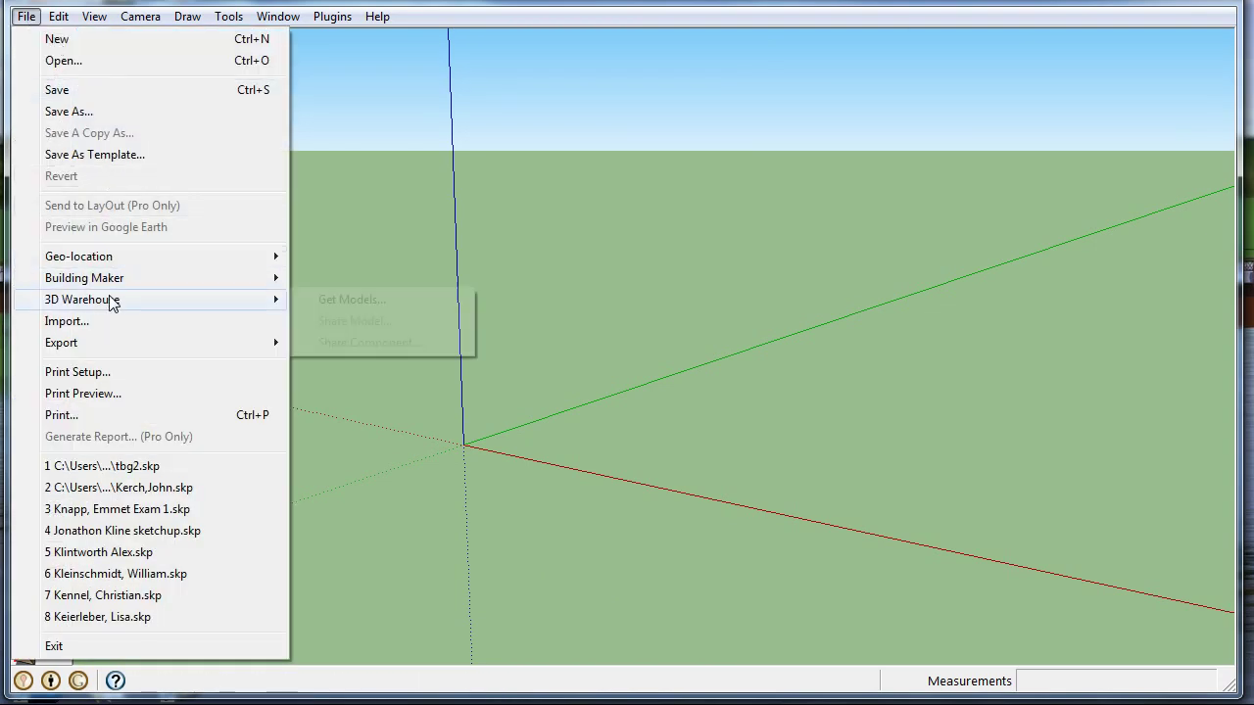
left_click(306, 302)
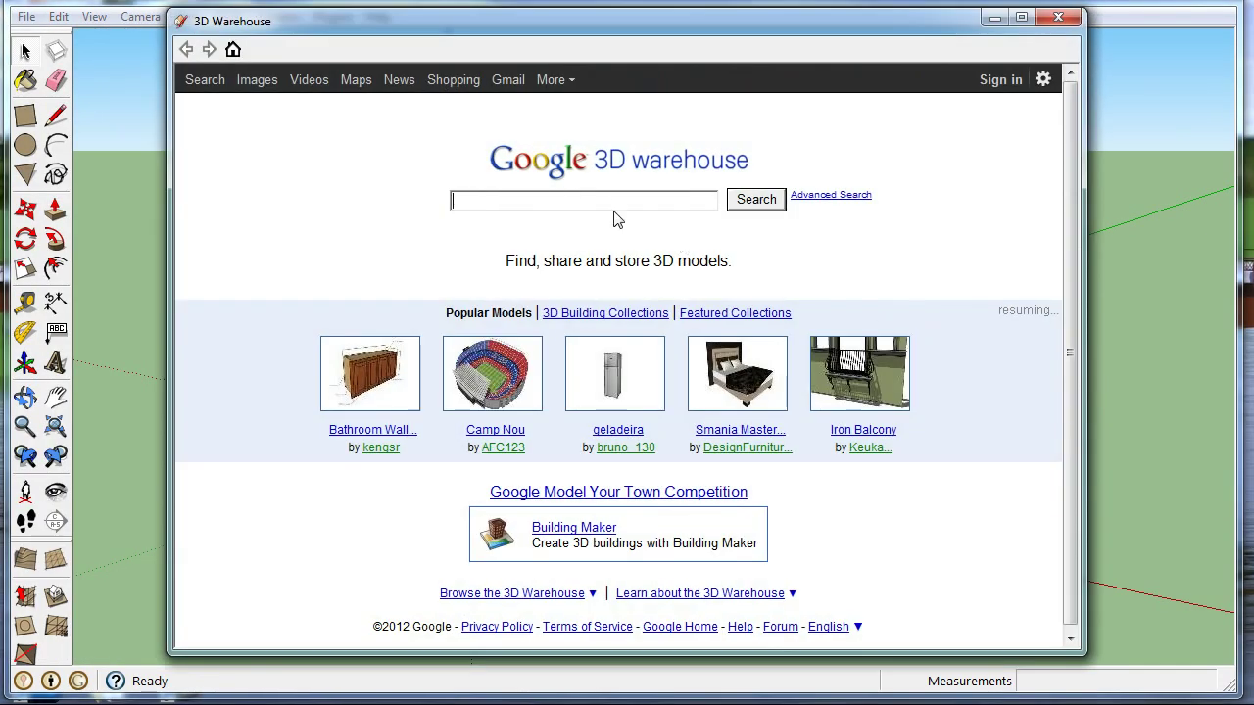
Step: Search 3D Warehouse for 'house' and load the Courtyard House model with its terrain
type("house")
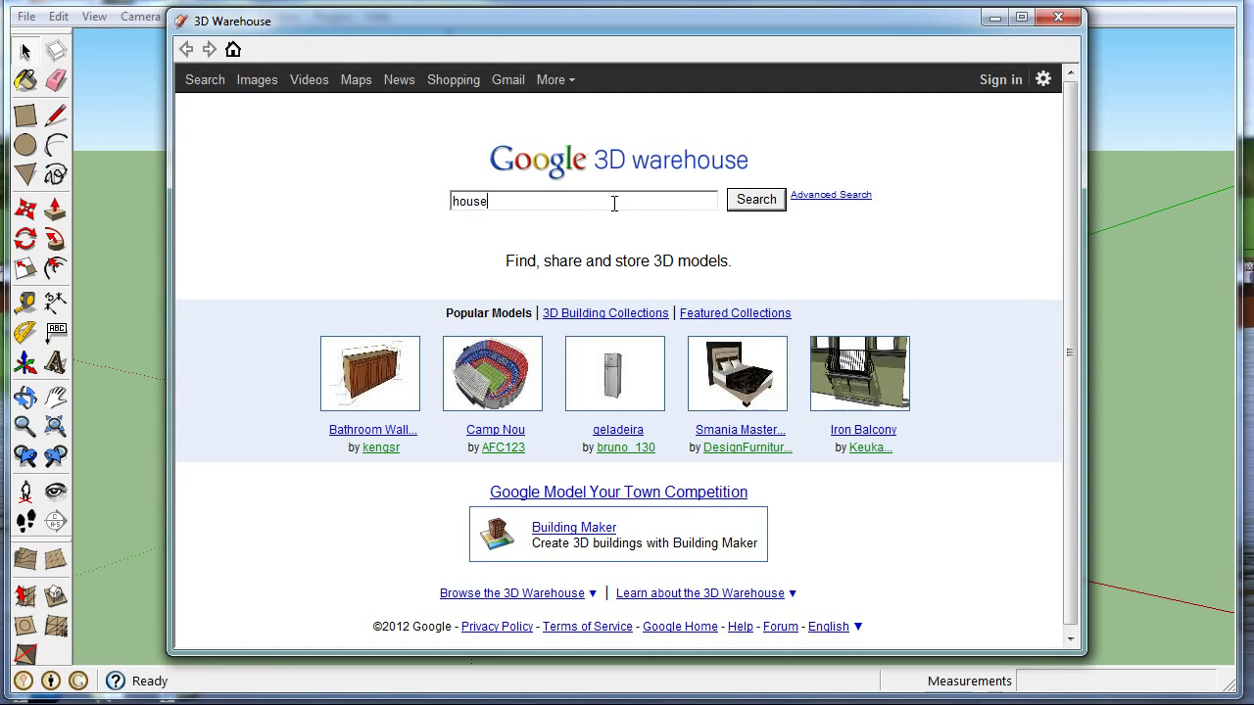
key("Return")
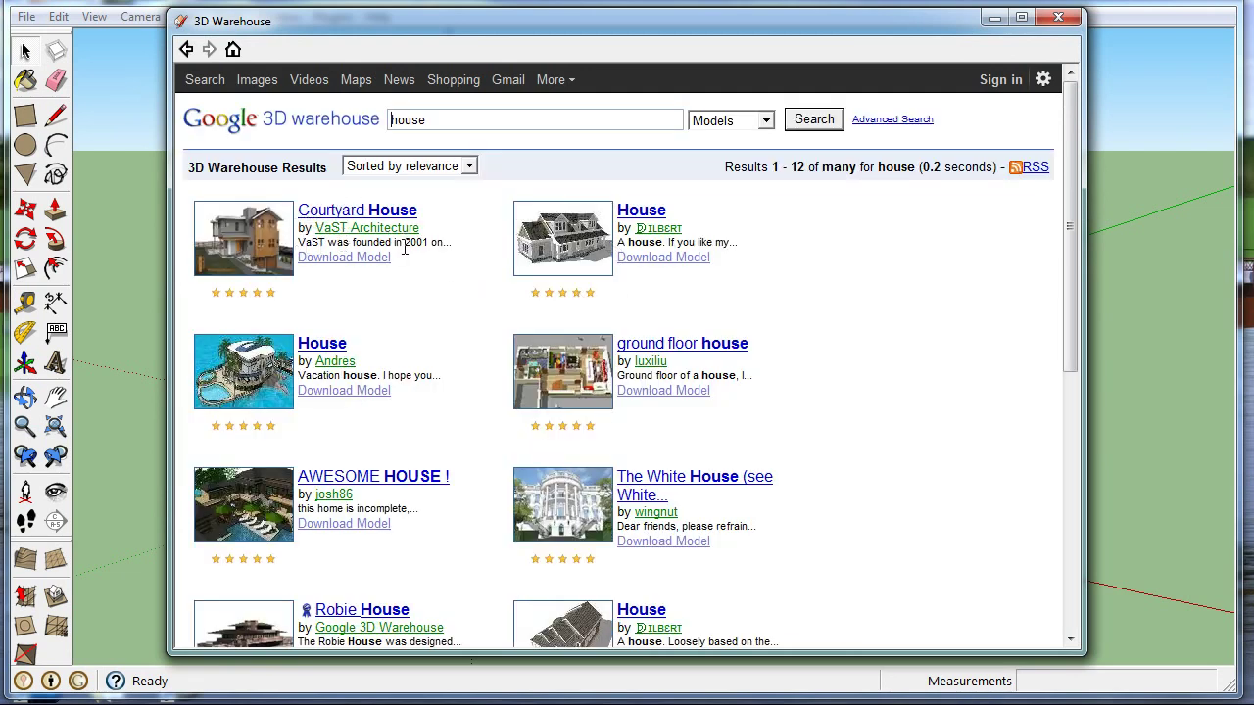
left_click(365, 257)
left_click(583, 382)
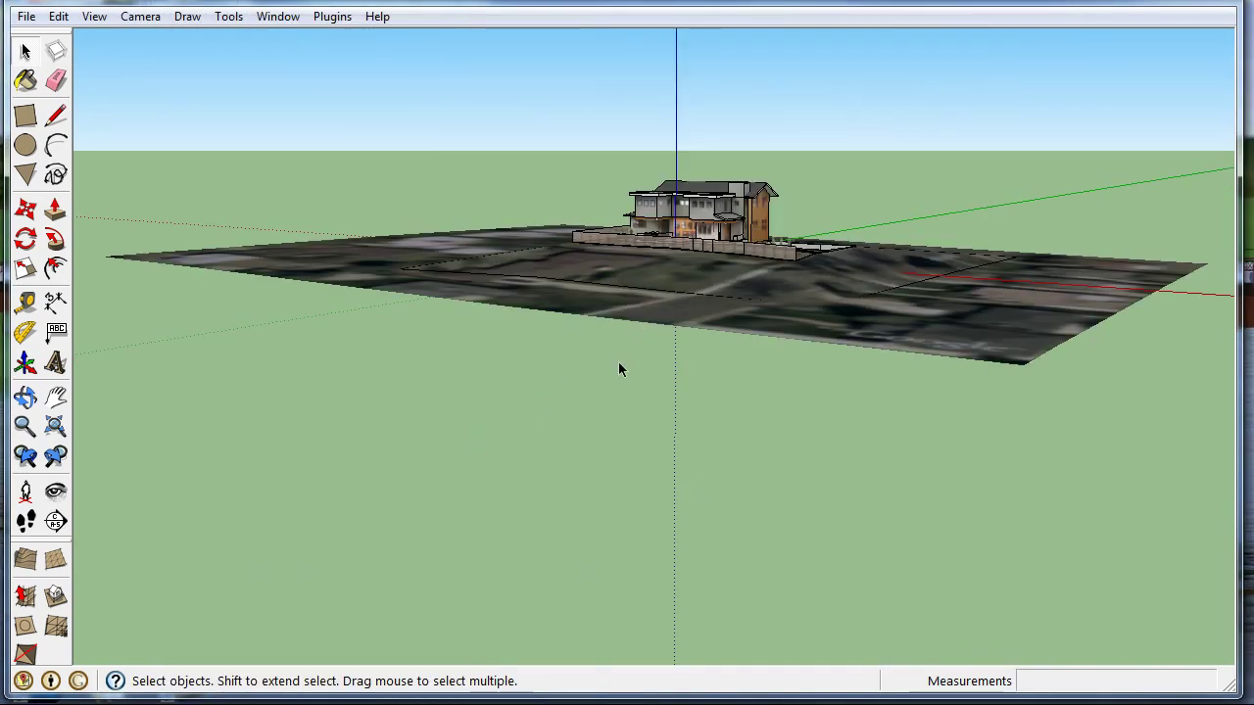
Step: Unlock and delete the large satellite terrain image
middle_click_drag(711, 397, 531, 539)
scroll(502, 546, "up", 4)
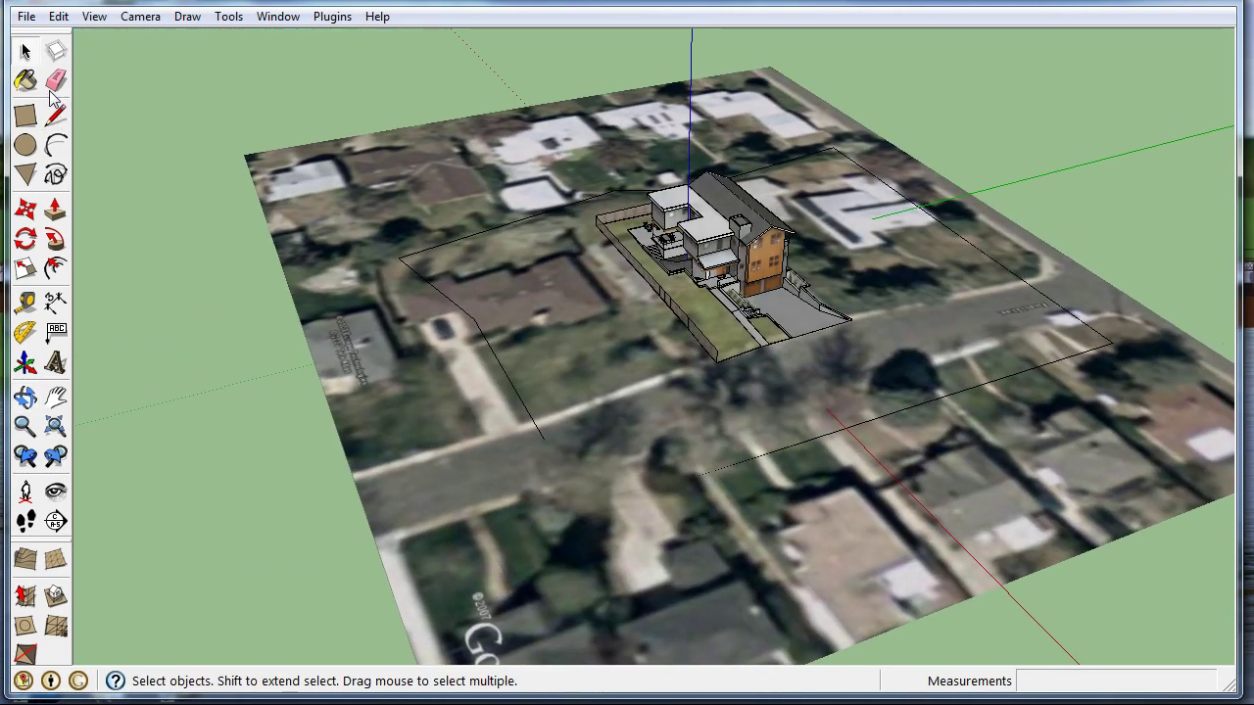
scroll(522, 527, "down", 2)
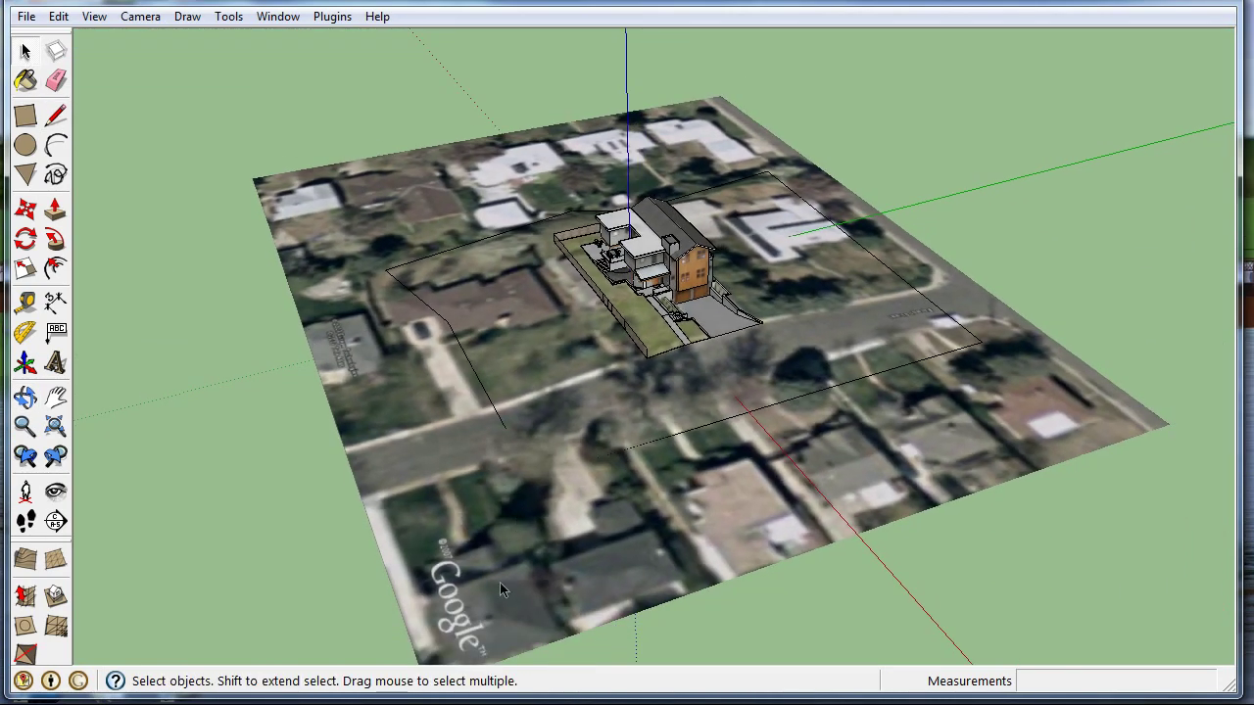
left_click(698, 508)
right_click(357, 362)
left_click(328, 295)
right_click(329, 240)
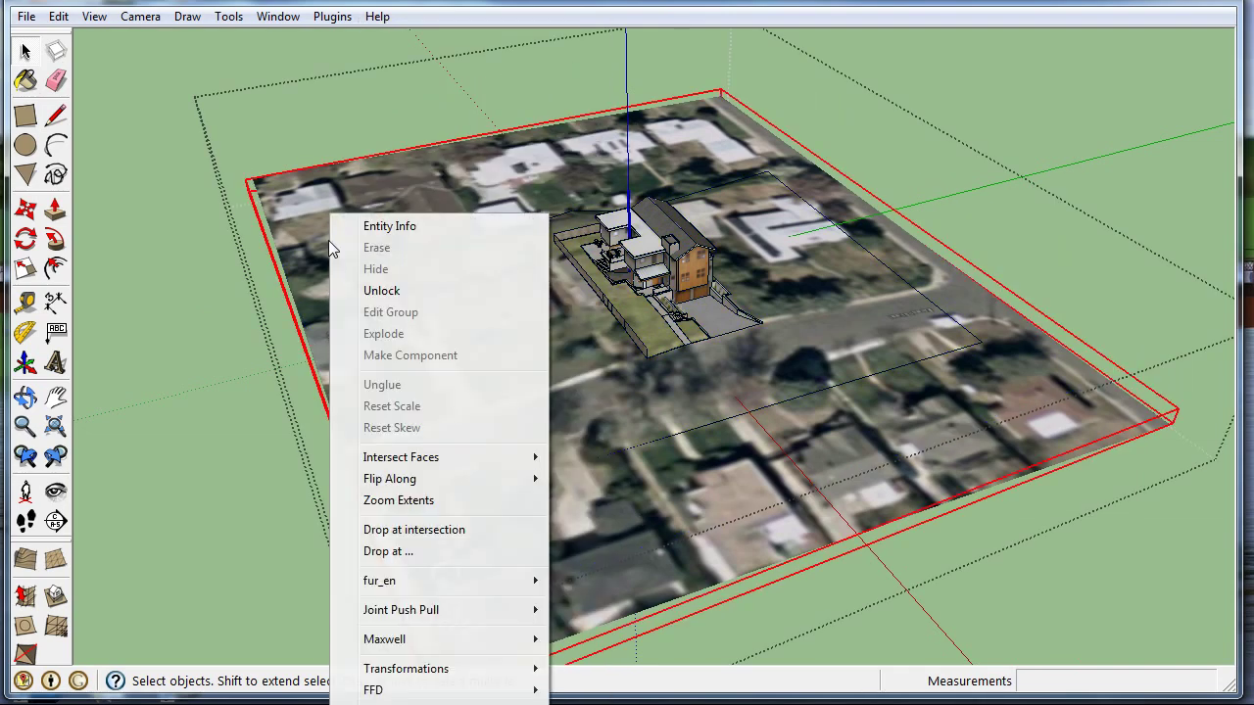
left_click(387, 290)
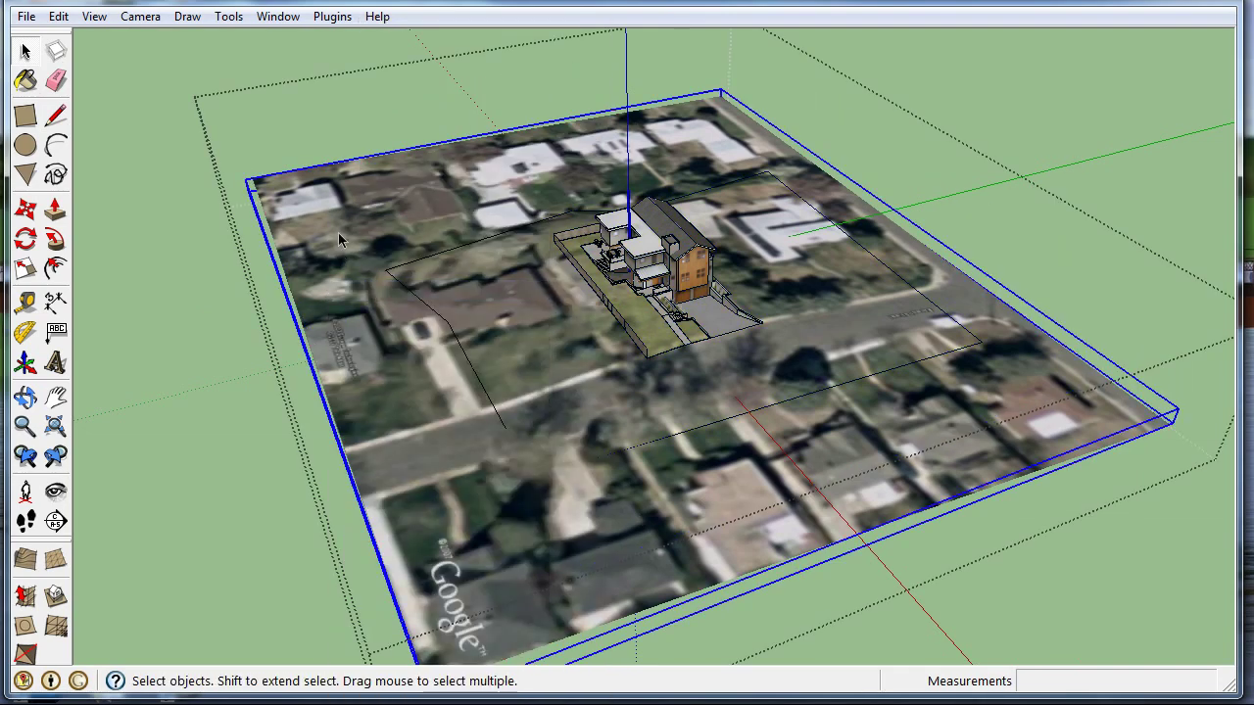
key("Delete")
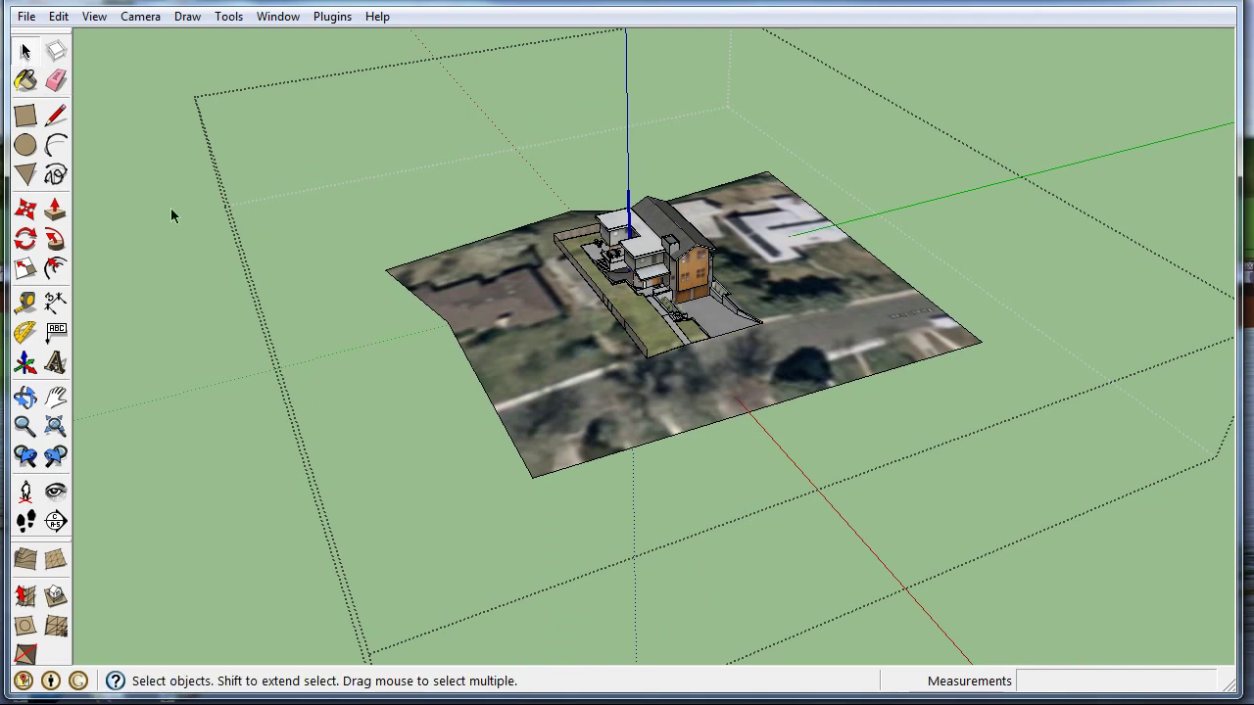
Step: Paint the remaining terrain patch under the house with Vegetation_Grass1
left_click(510, 318)
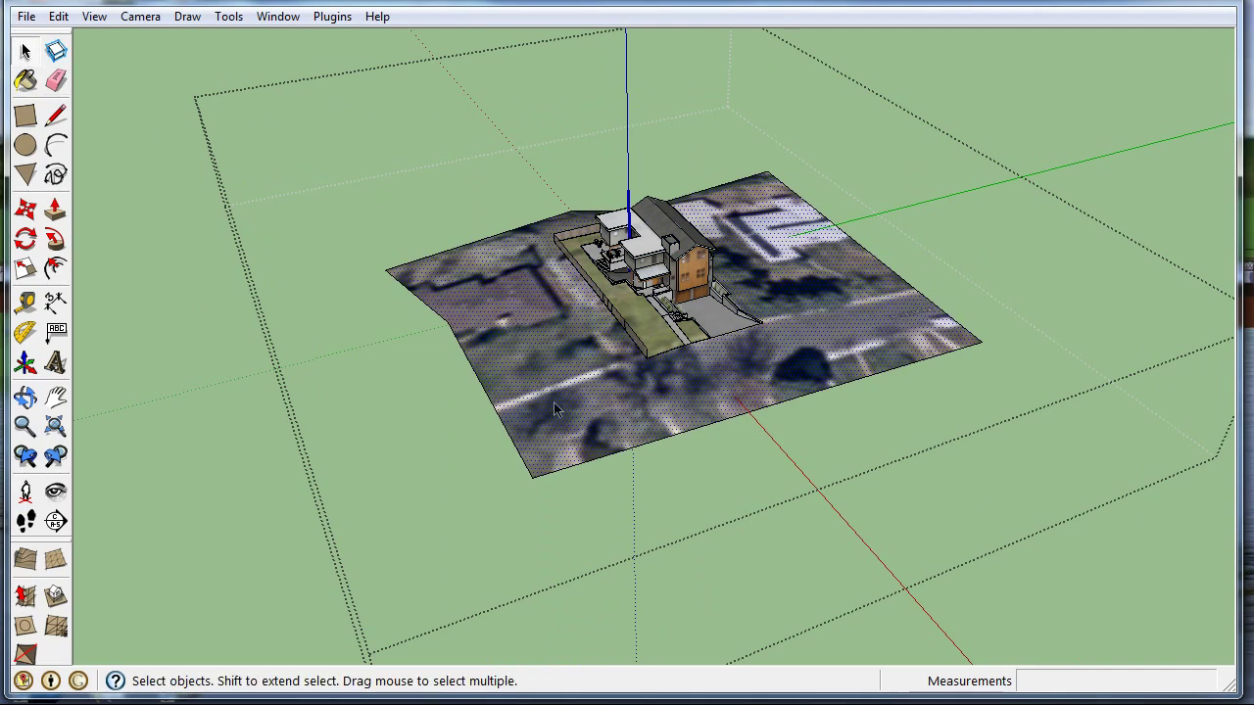
left_click(25, 81)
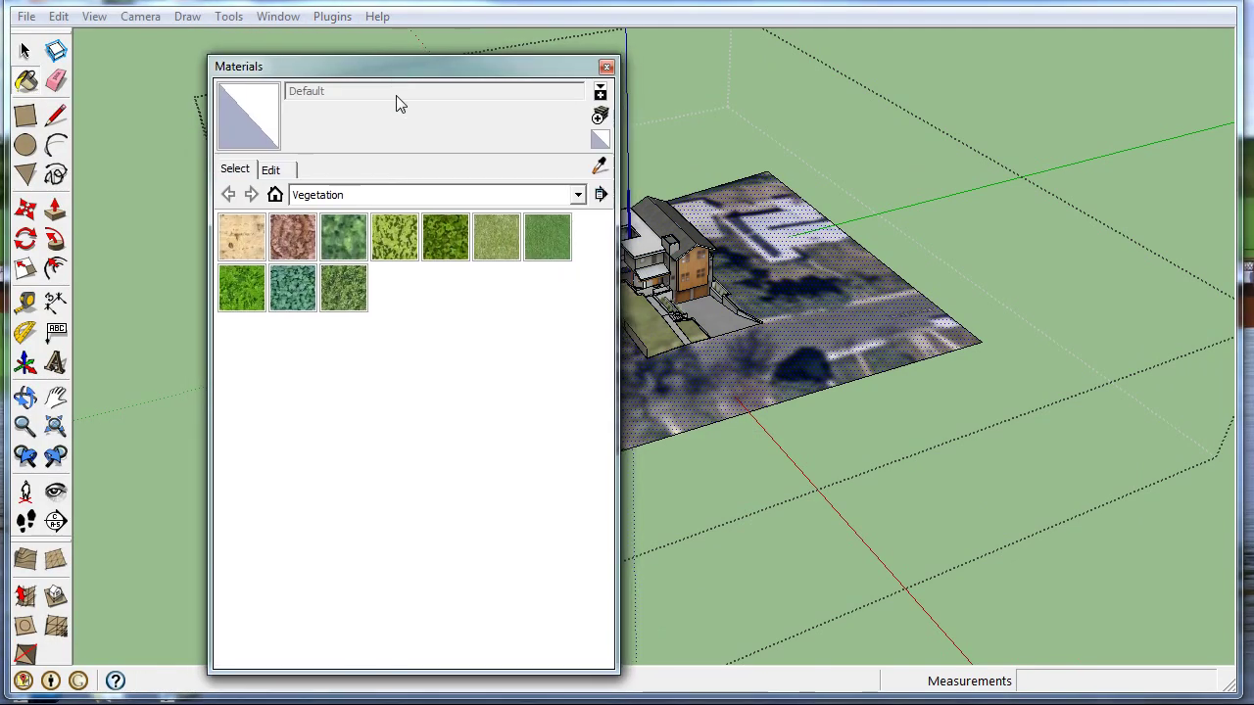
left_click(496, 240)
left_click(607, 67)
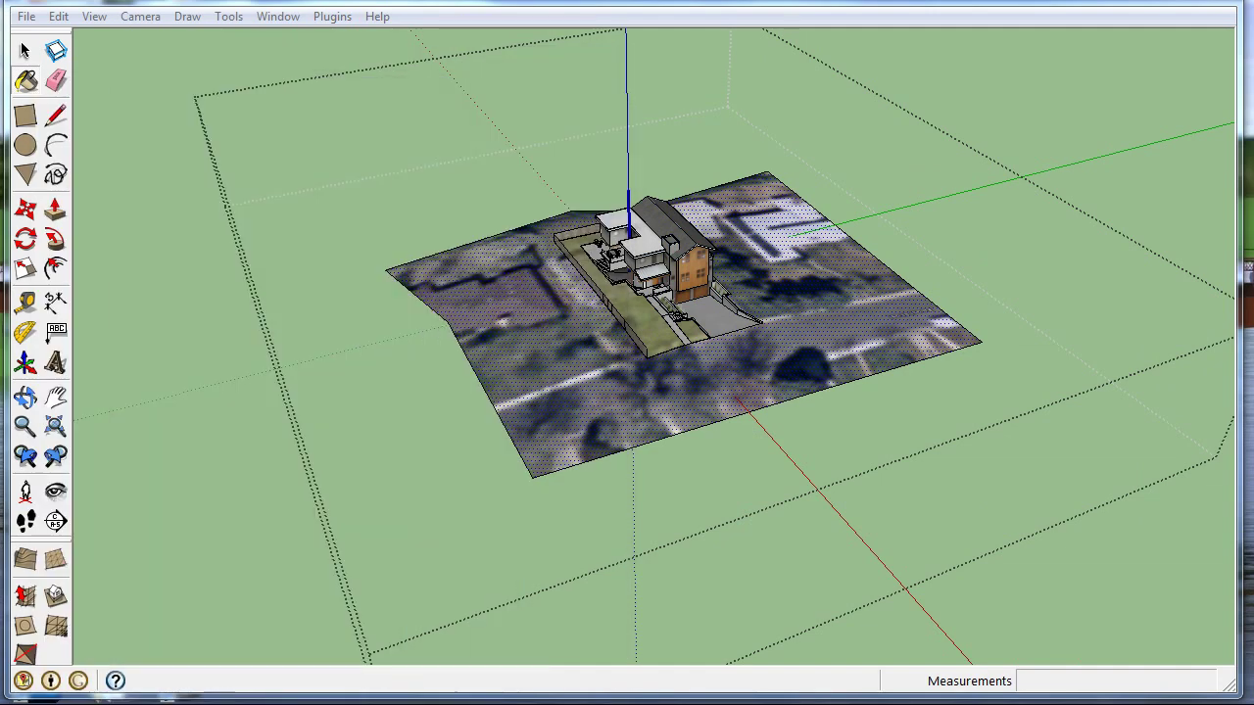
left_click(512, 311)
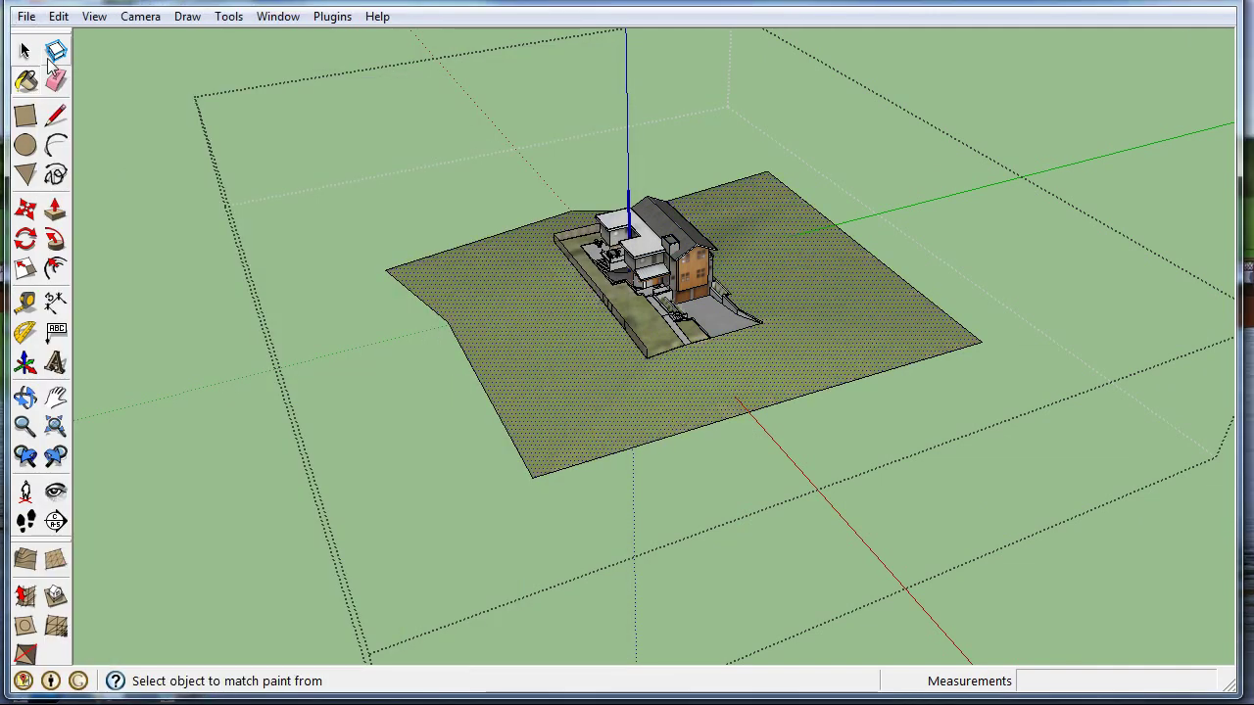
key("space")
left_click(415, 221)
scroll(545, 320, "up", 3)
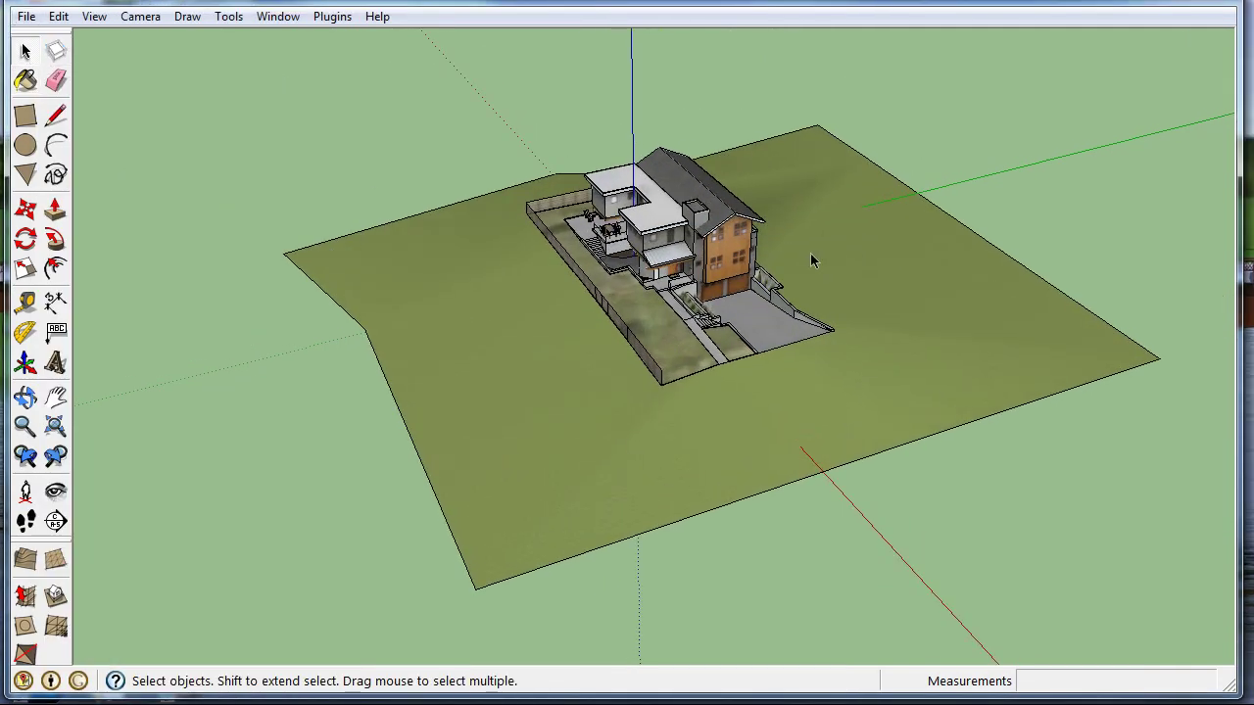
middle_click_drag(810, 252, 746, 284)
scroll(707, 96, "up", 2)
Step: Zoom and orbit down to an eye-level view of the house front, then select the house group
scroll(635, 157, "up", 2)
scroll(549, 343, "up", 2)
middle_click_drag(456, 535, 637, 333)
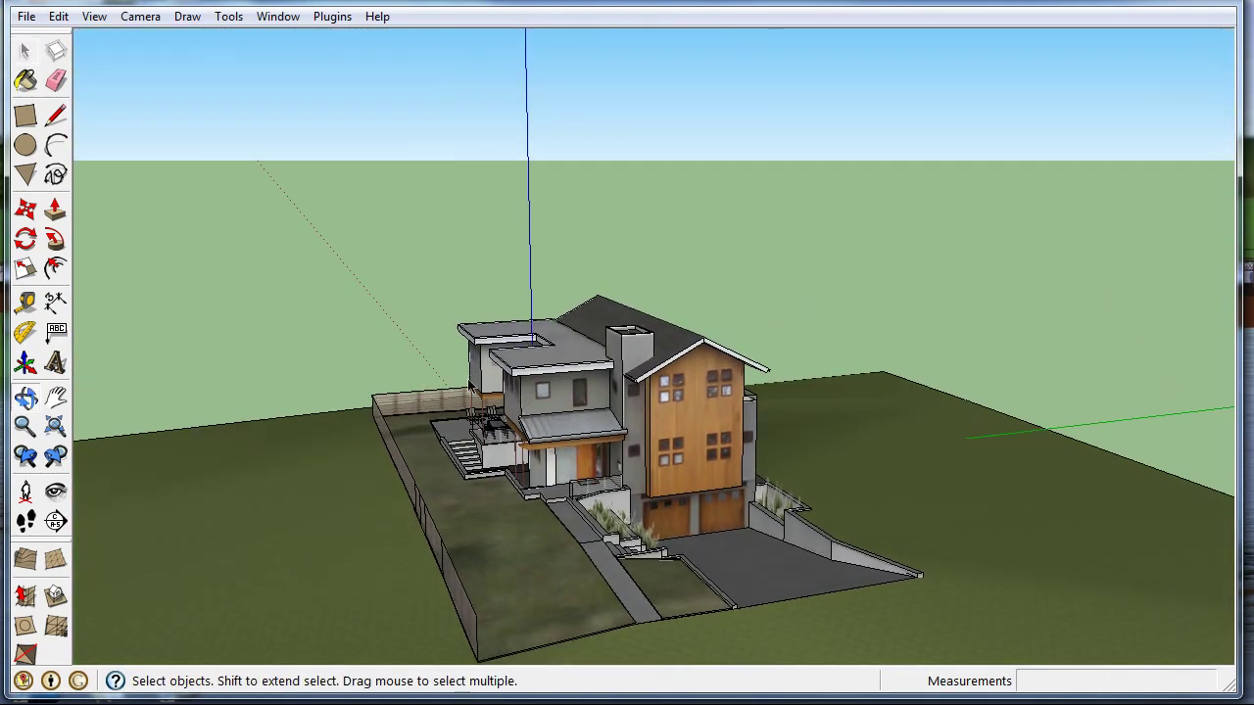
middle_click_drag(588, 407, 529, 441)
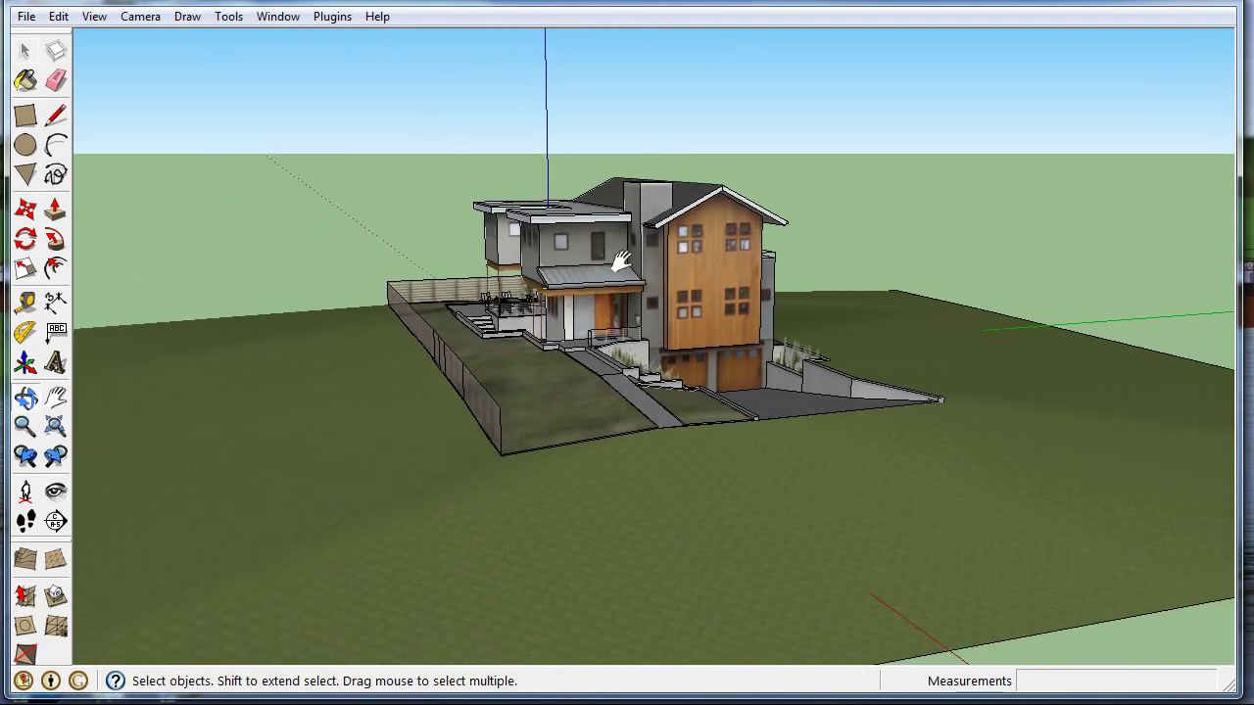
scroll(474, 492, "up", 3)
scroll(474, 493, "up", 2)
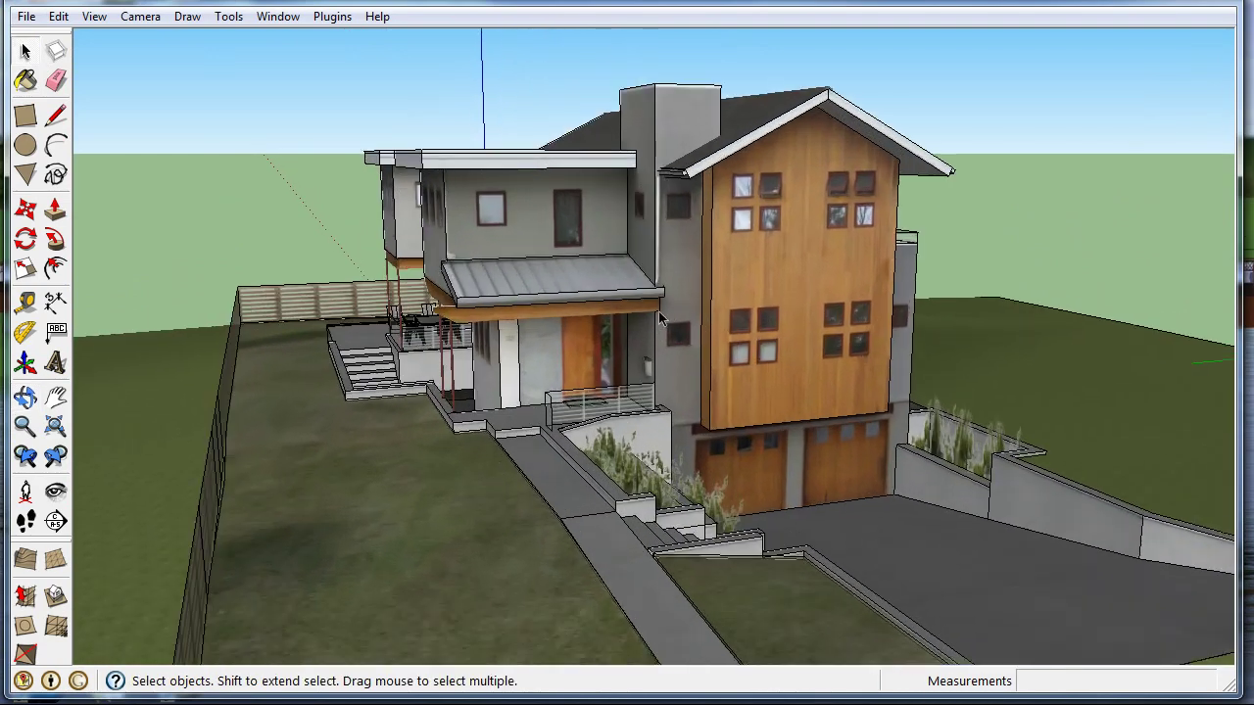
middle_click_drag(660, 316, 666, 262)
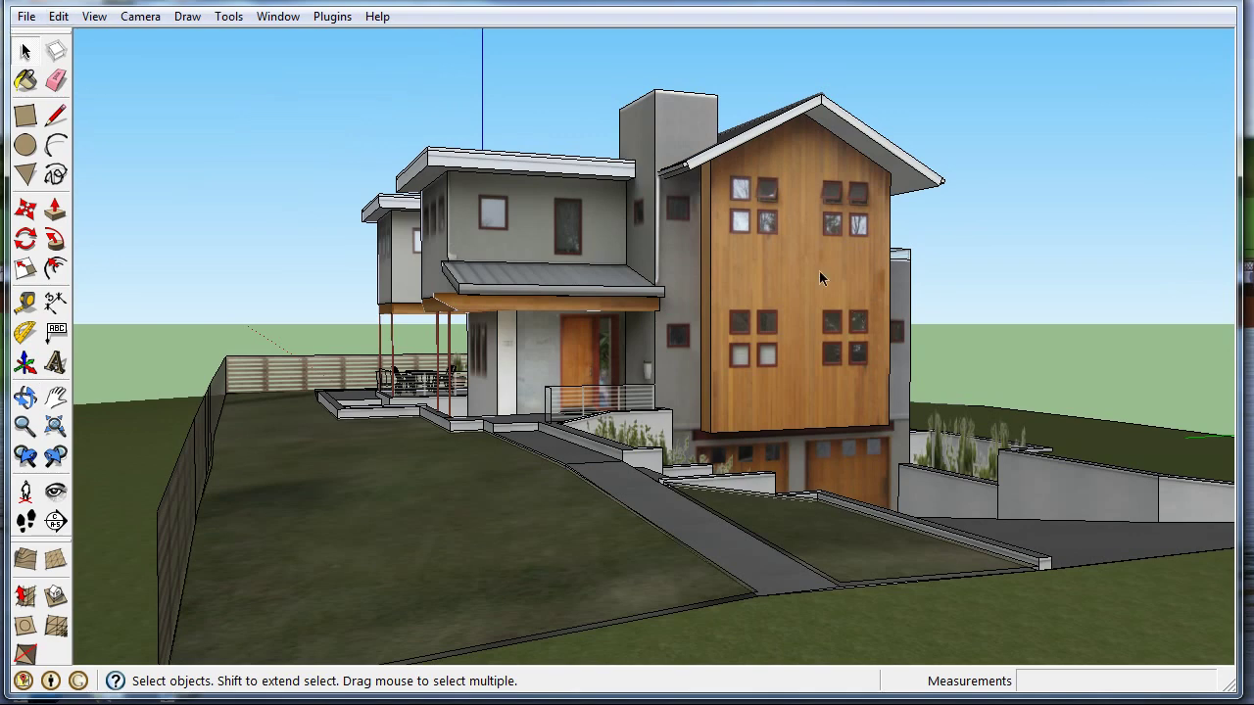
left_click(880, 316)
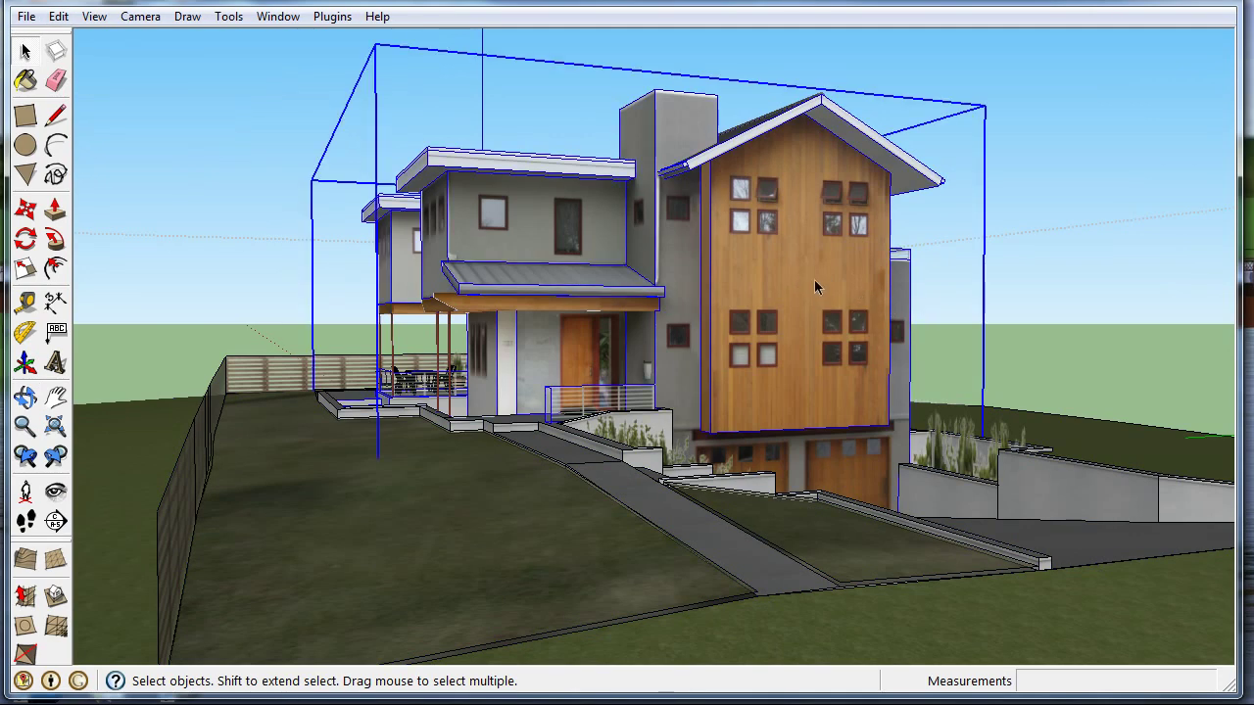
Step: Shift the wood texture on the tall front facade so its windows line up with the house
double_click(814, 279)
right_click(813, 266)
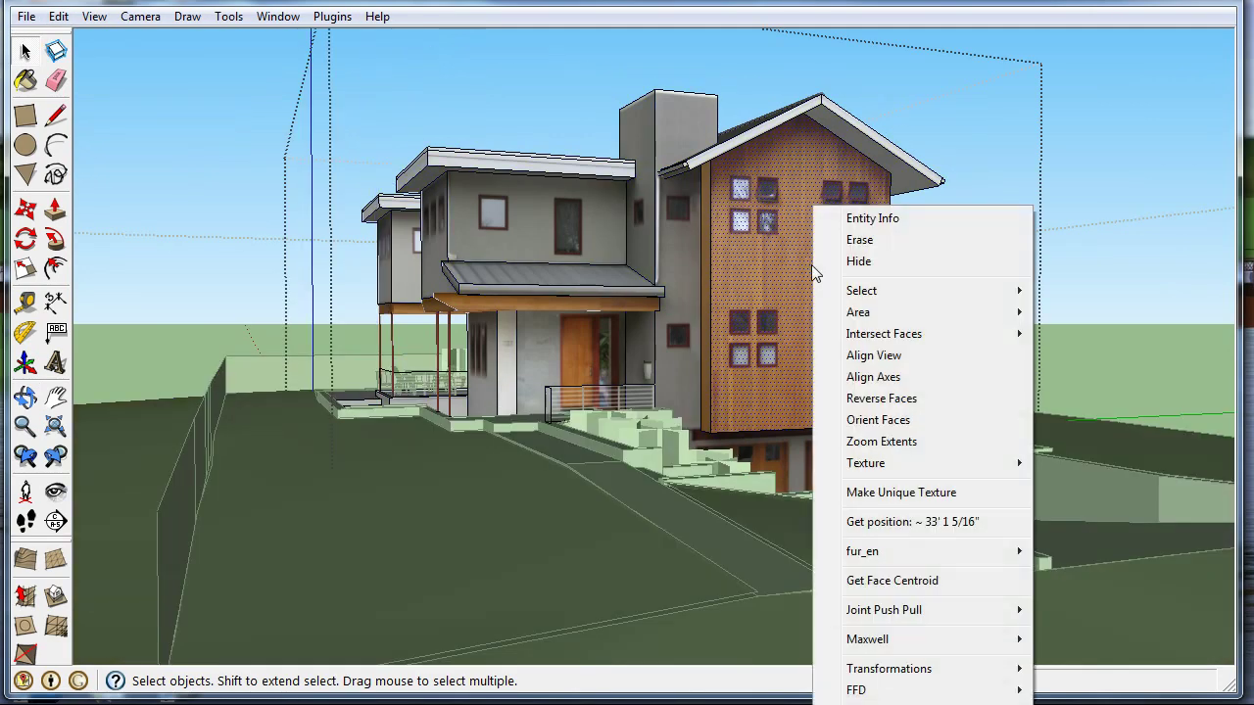
mouse_move(866, 463)
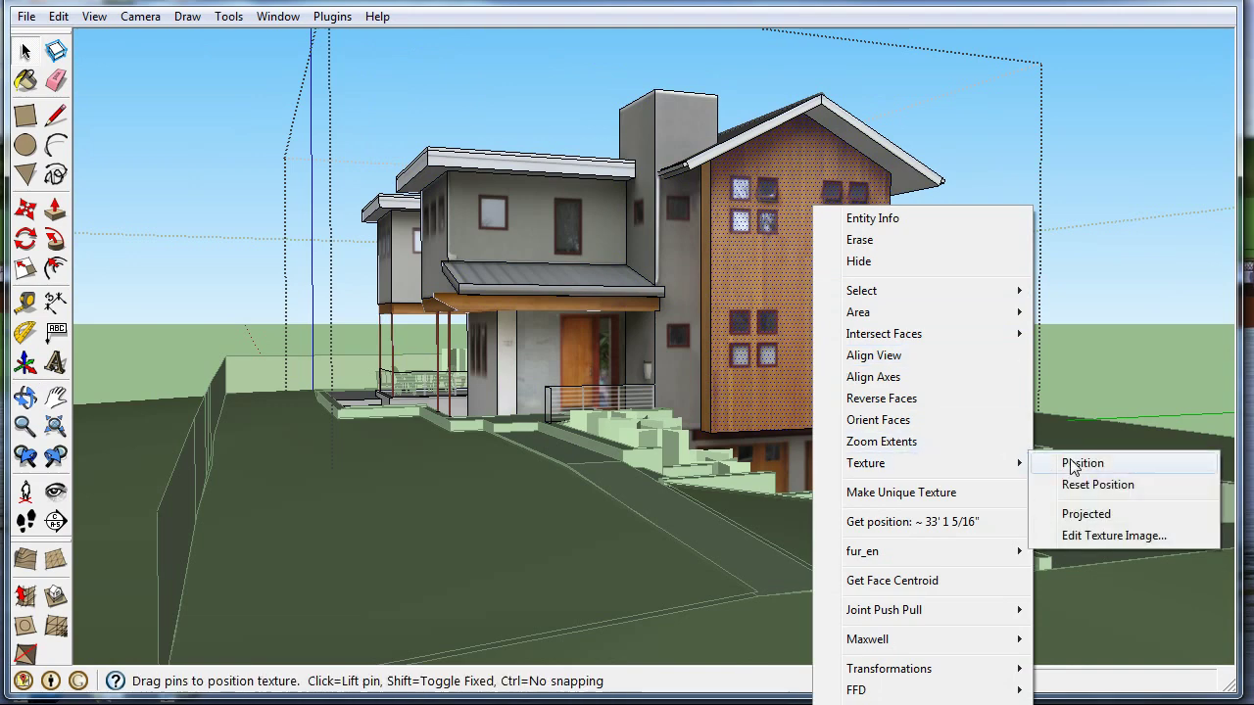
left_click(1071, 461)
mouse_move(817, 281)
left_mouse_down()
mouse_move(685, 315)
mouse_move(736, 322)
mouse_move(806, 307)
mouse_move(834, 285)
mouse_move(839, 301)
left_mouse_up()
key("Return")
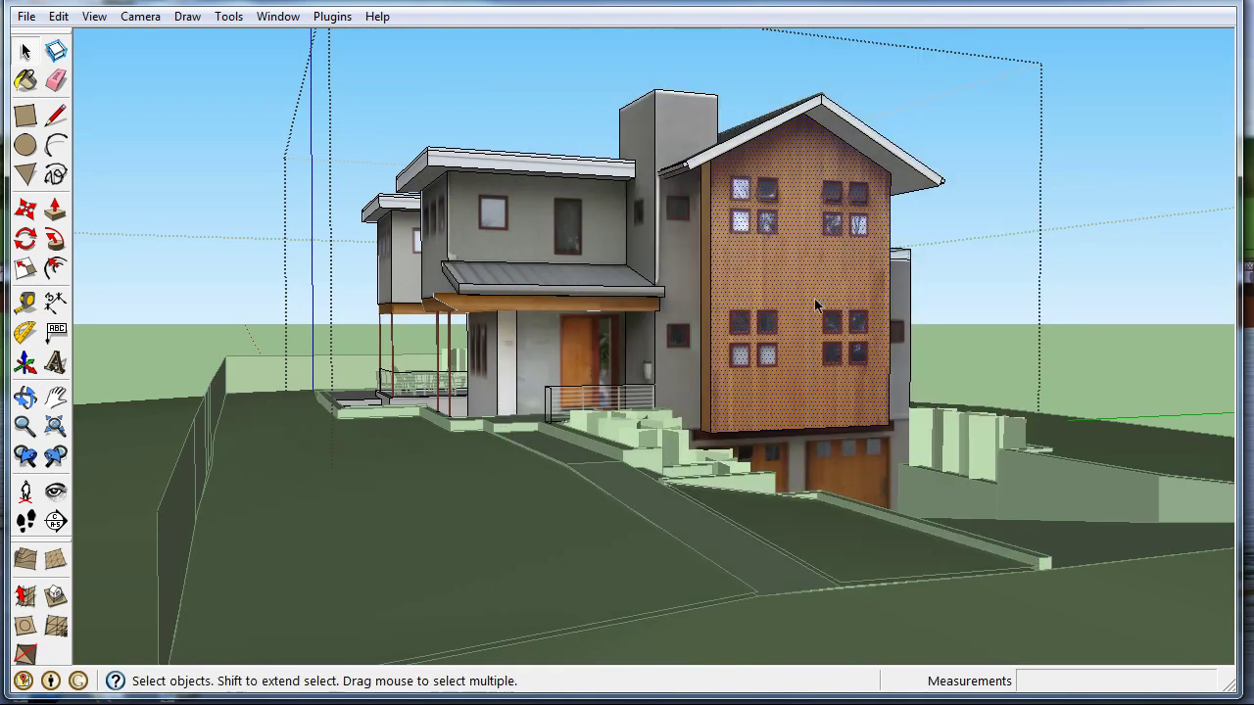
left_click(228, 108)
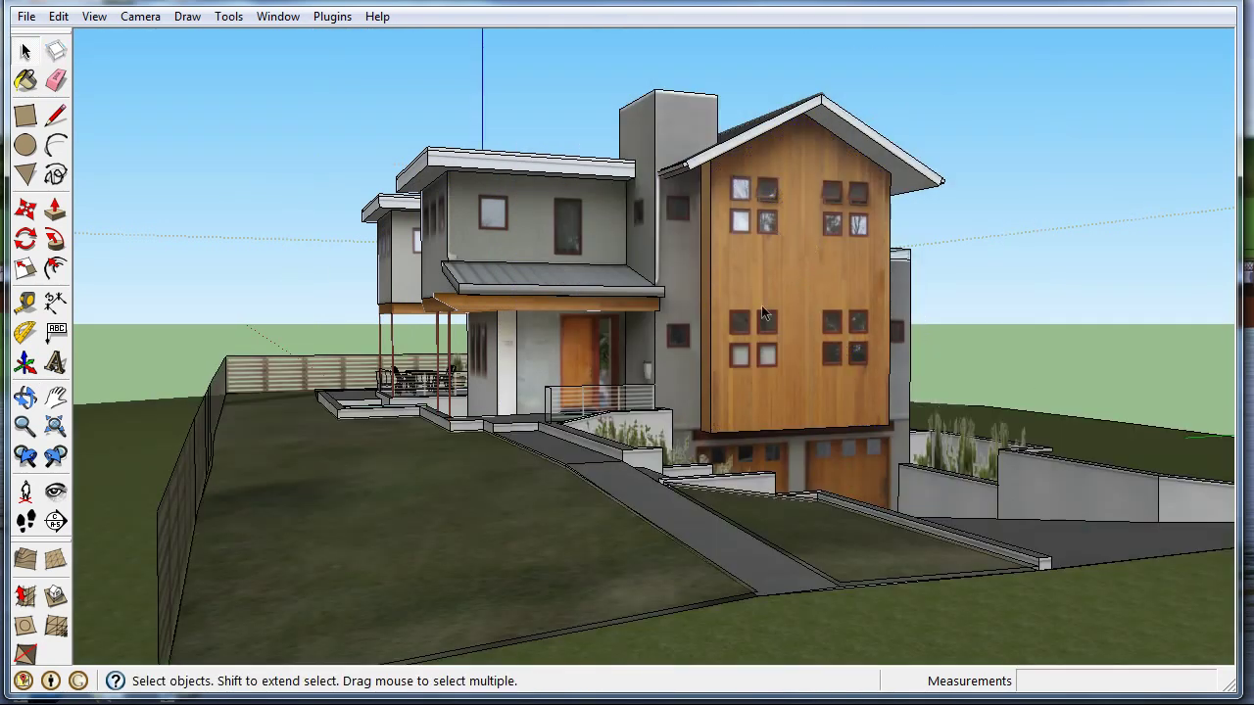
scroll(592, 451, "up", 2)
scroll(590, 338, "up", 2)
scroll(598, 302, "up", 4)
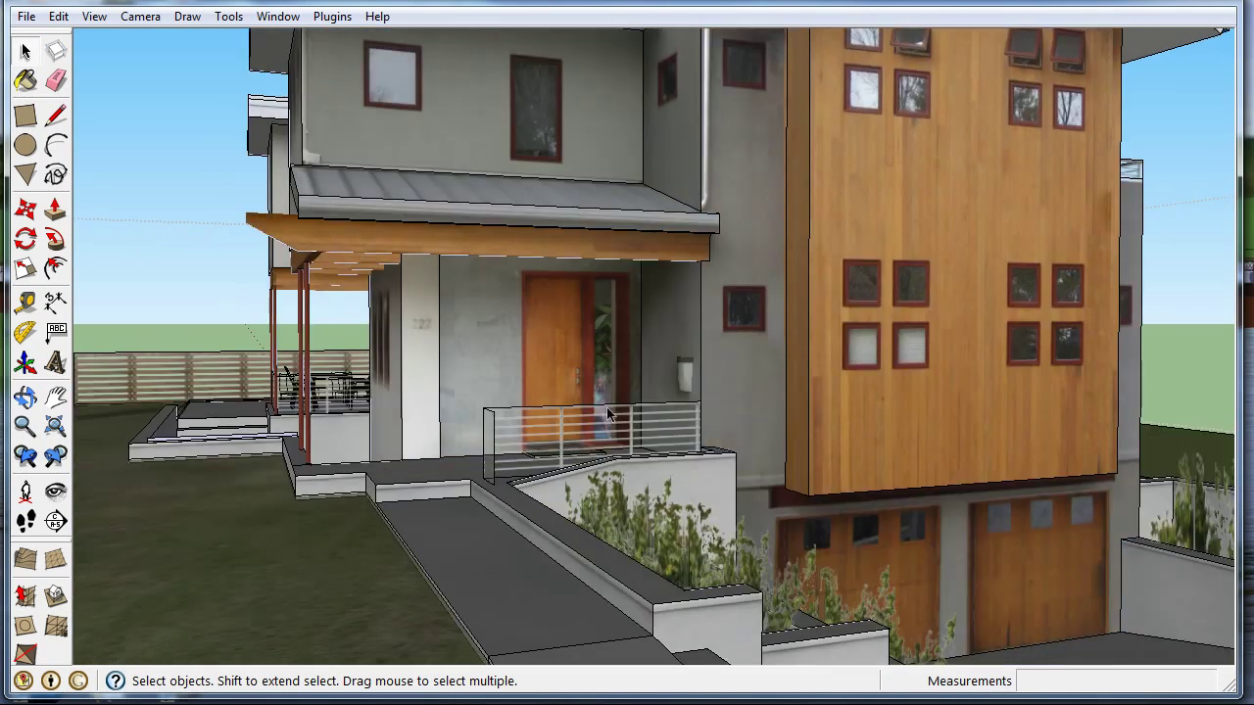
scroll(599, 383, "down", 3)
middle_click_drag(599, 383, 632, 423)
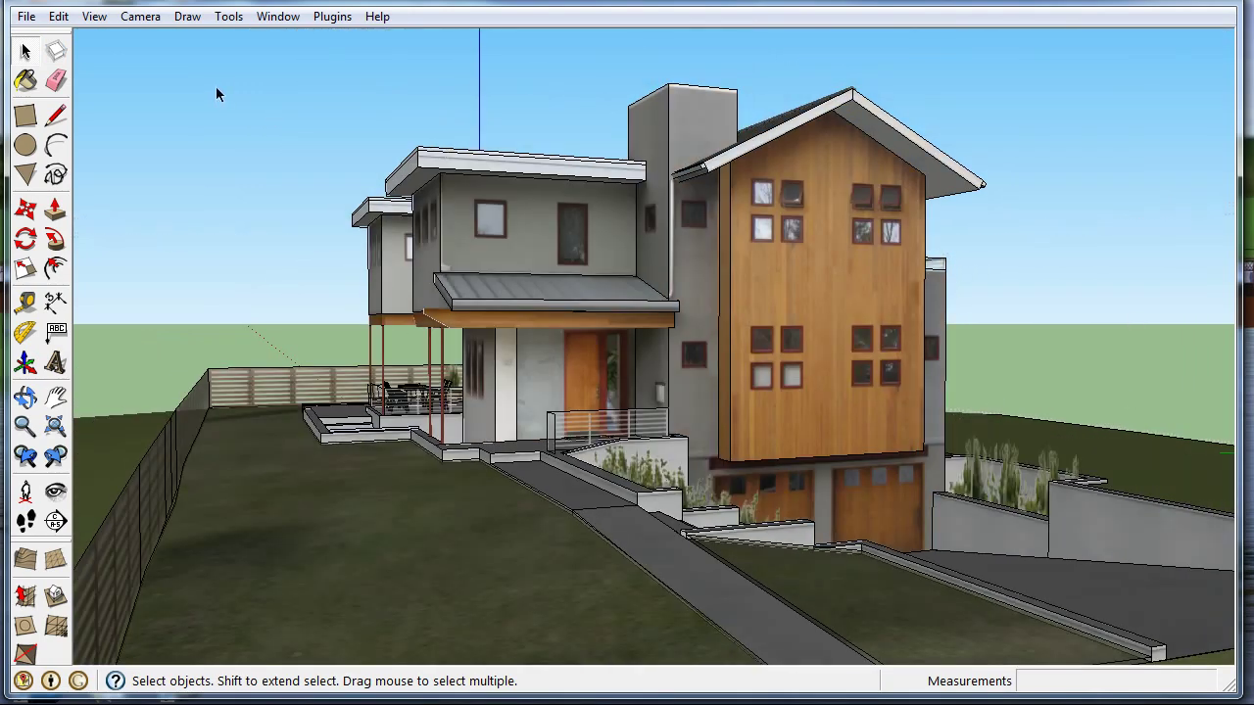
middle_click_drag(1013, 449, 1019, 425)
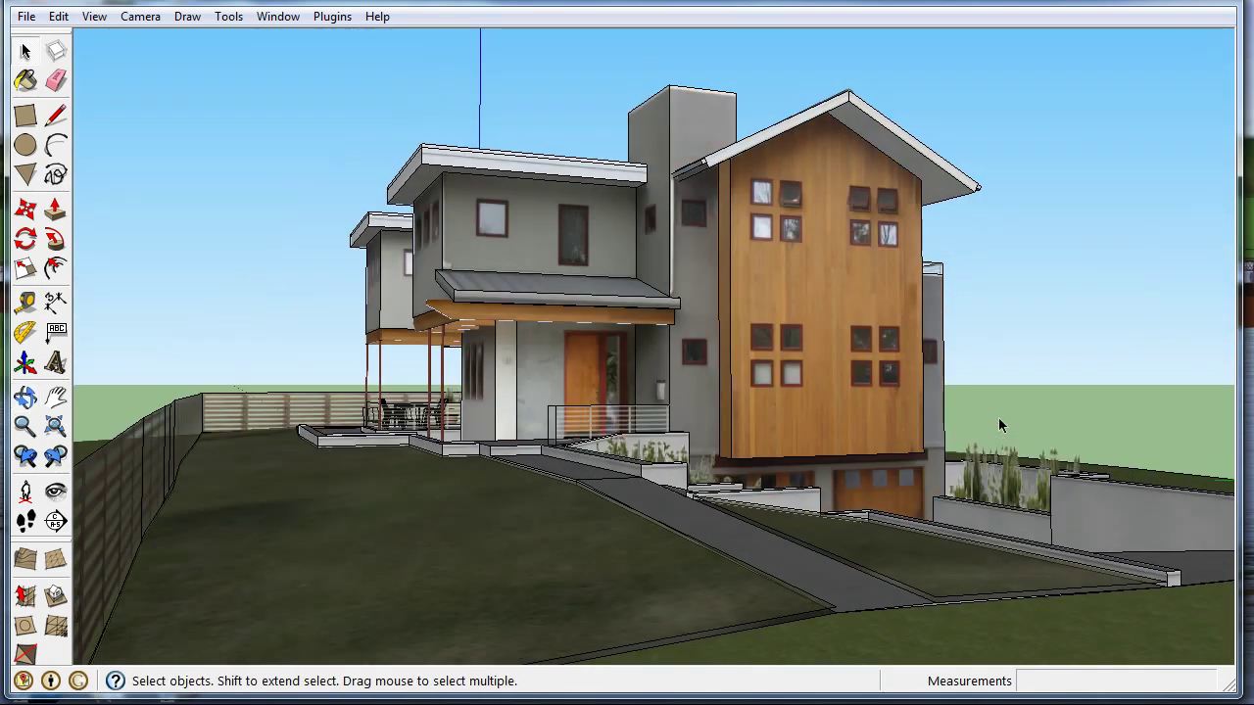
middle_click_drag(904, 432, 903, 568)
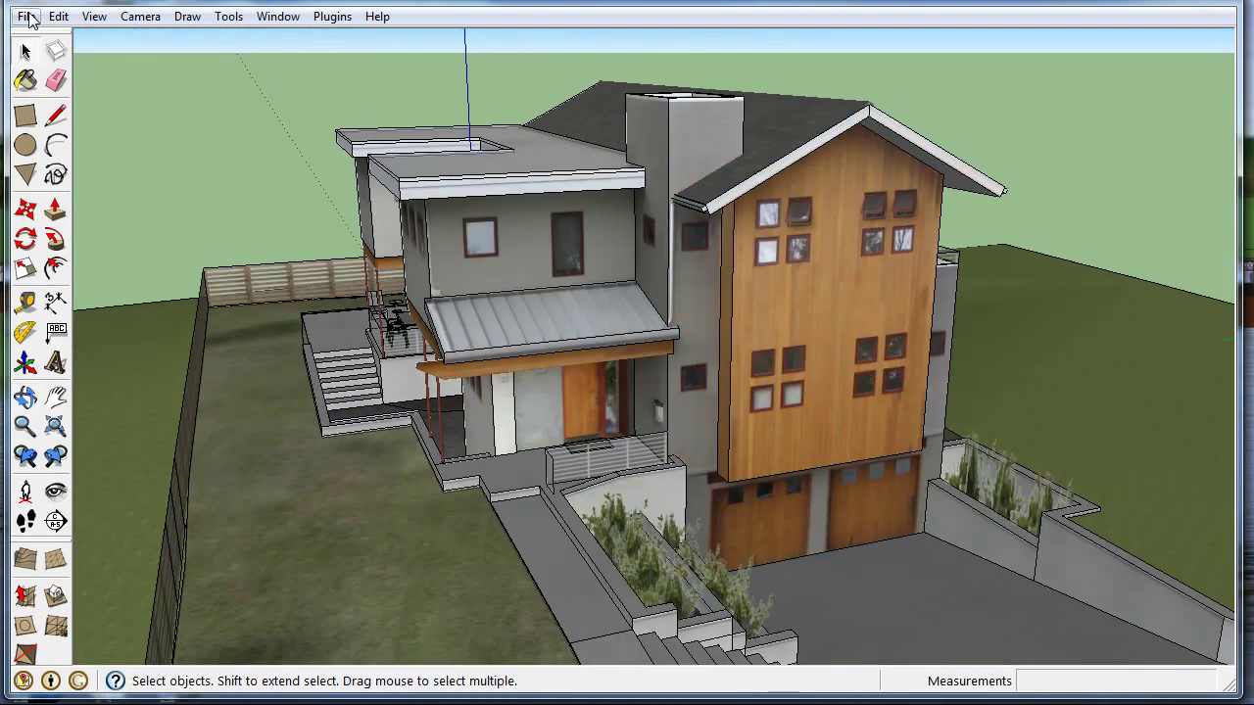
Step: Search 3D Warehouse for 'couple' and load the Photo-Couple-04 figure into the model
left_click(26, 17)
left_click(90, 320)
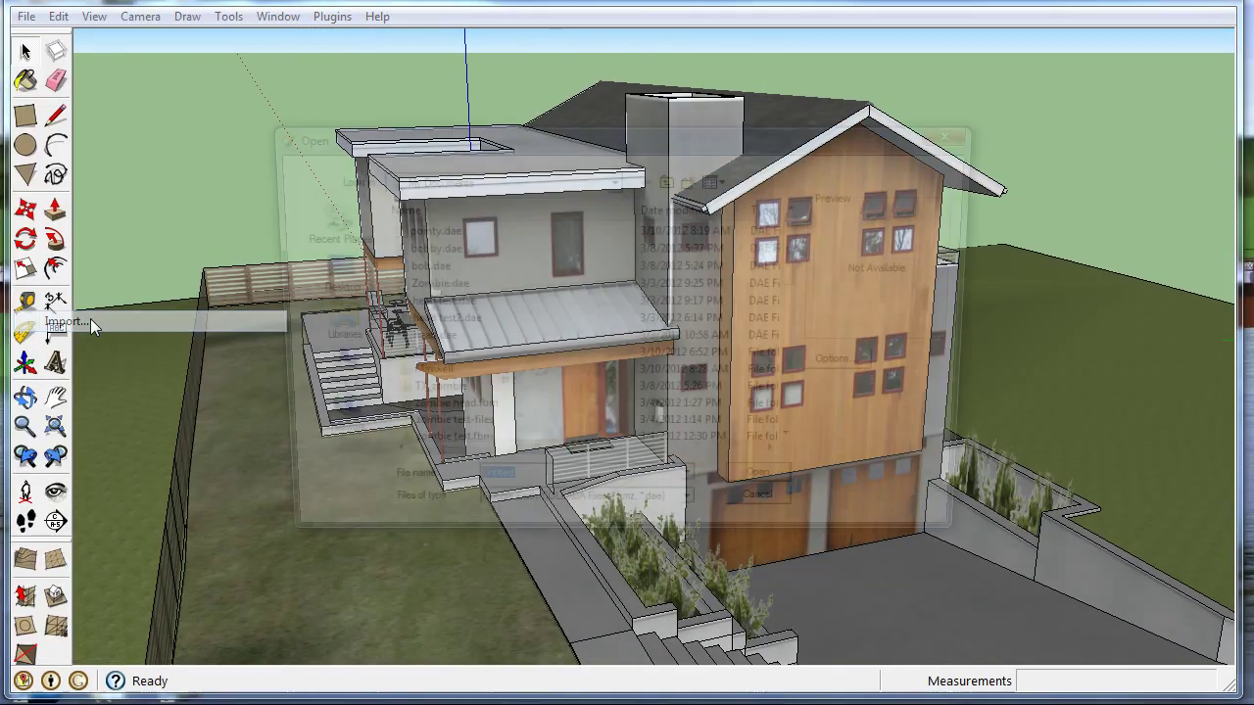
left_click(799, 522)
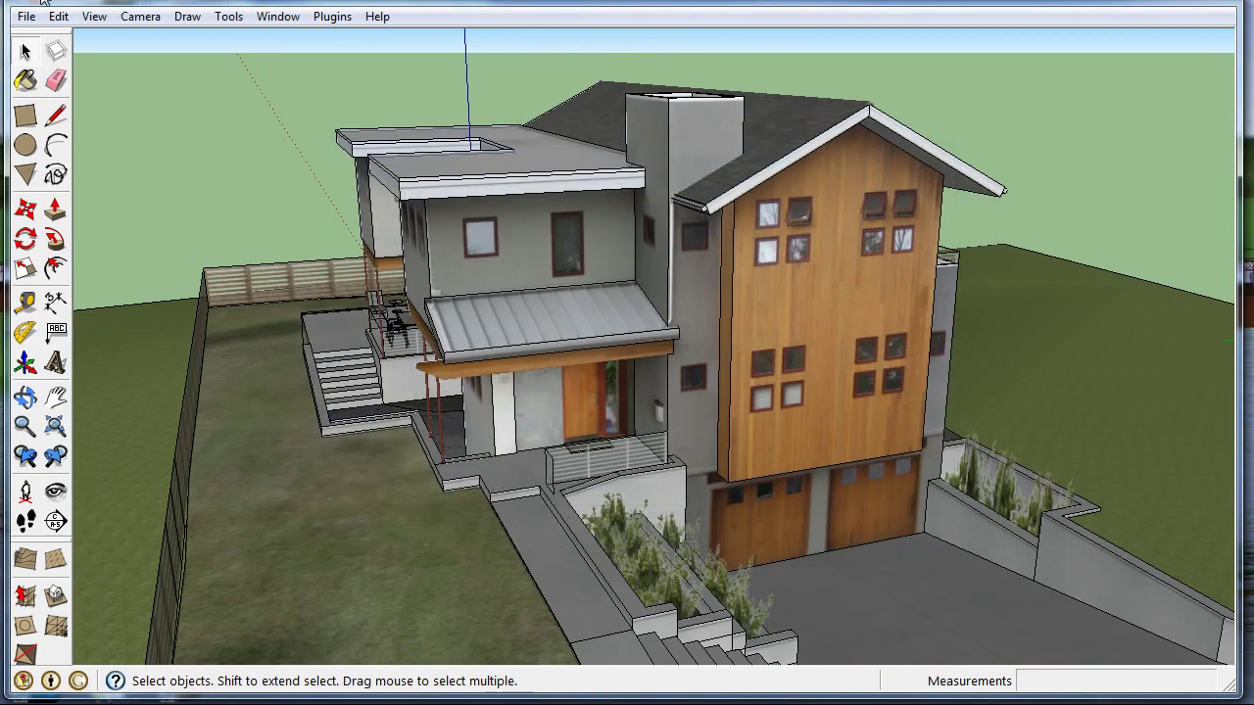
left_click(26, 17)
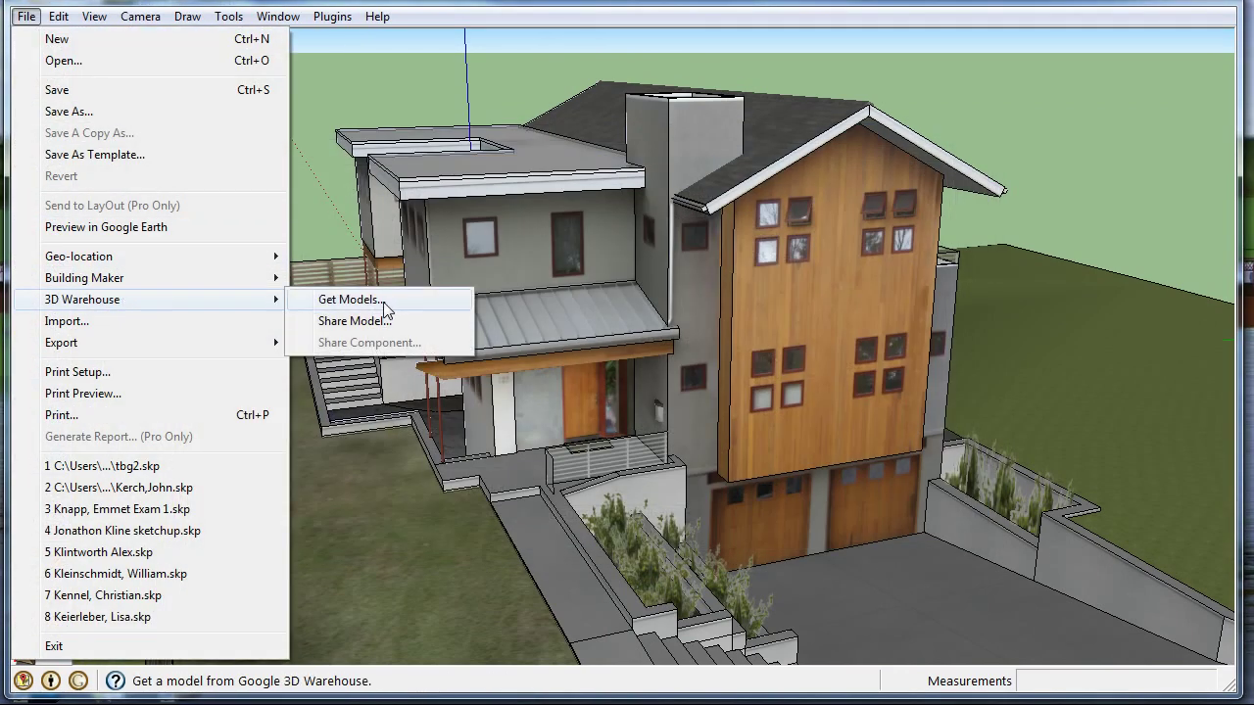
mouse_move(82, 299)
left_click(383, 301)
left_click(549, 202)
type("couple")
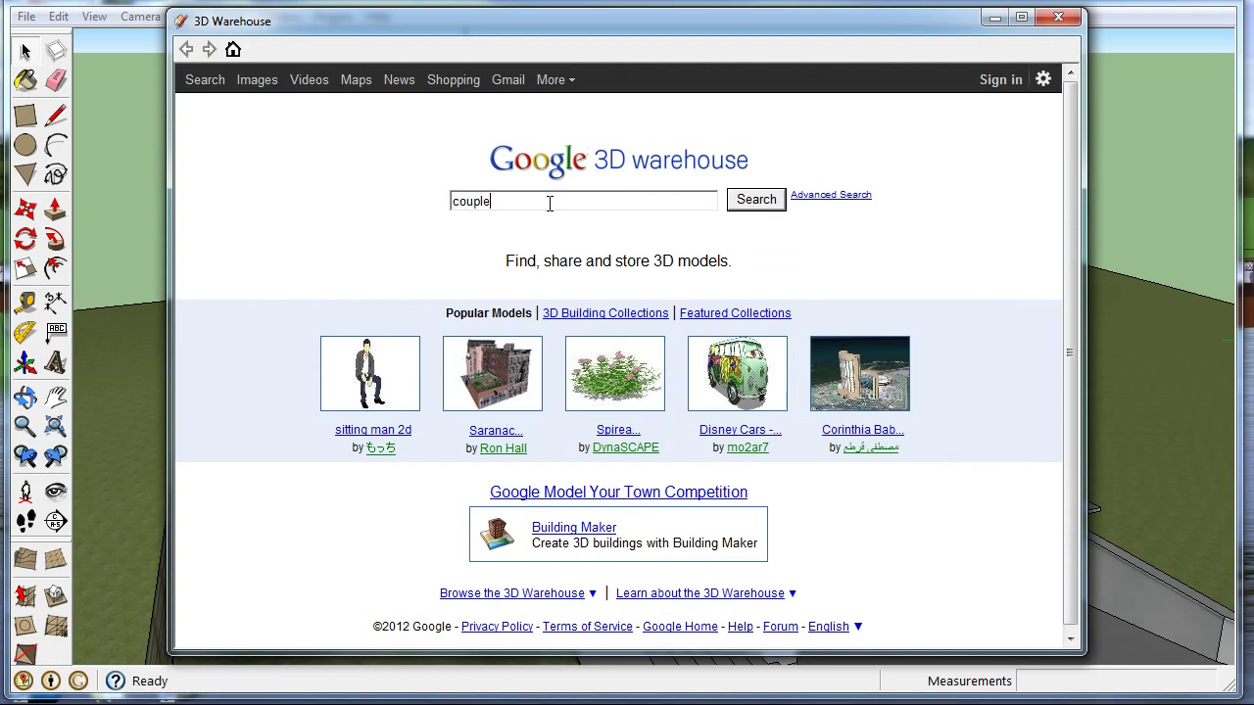
key("Return")
scroll(926, 392, "down", 3)
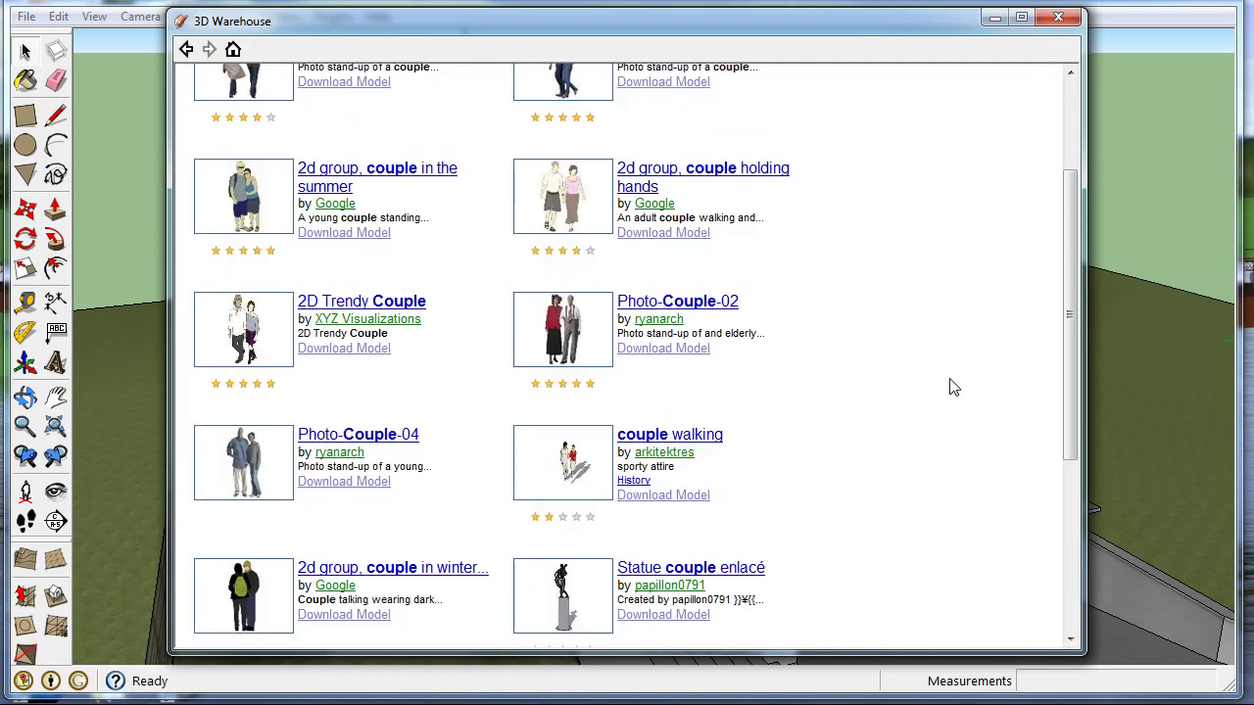
scroll(936, 441, "down", 5)
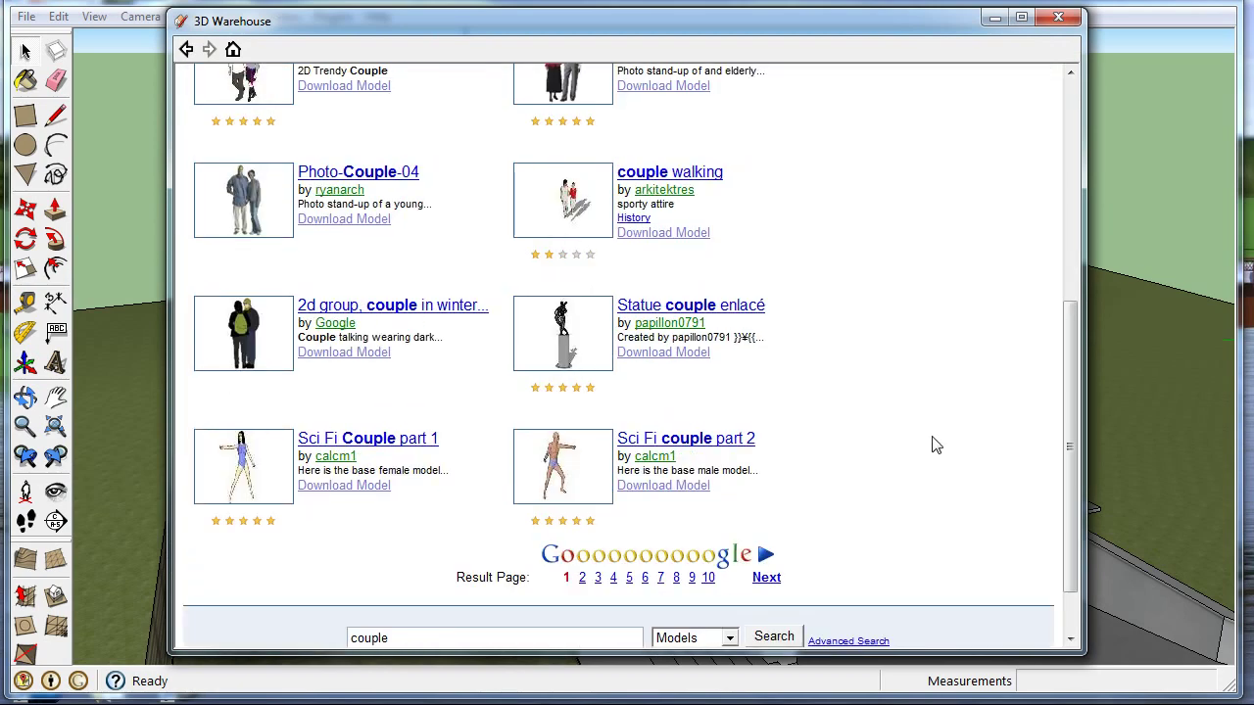
left_click(362, 223)
left_click(574, 385)
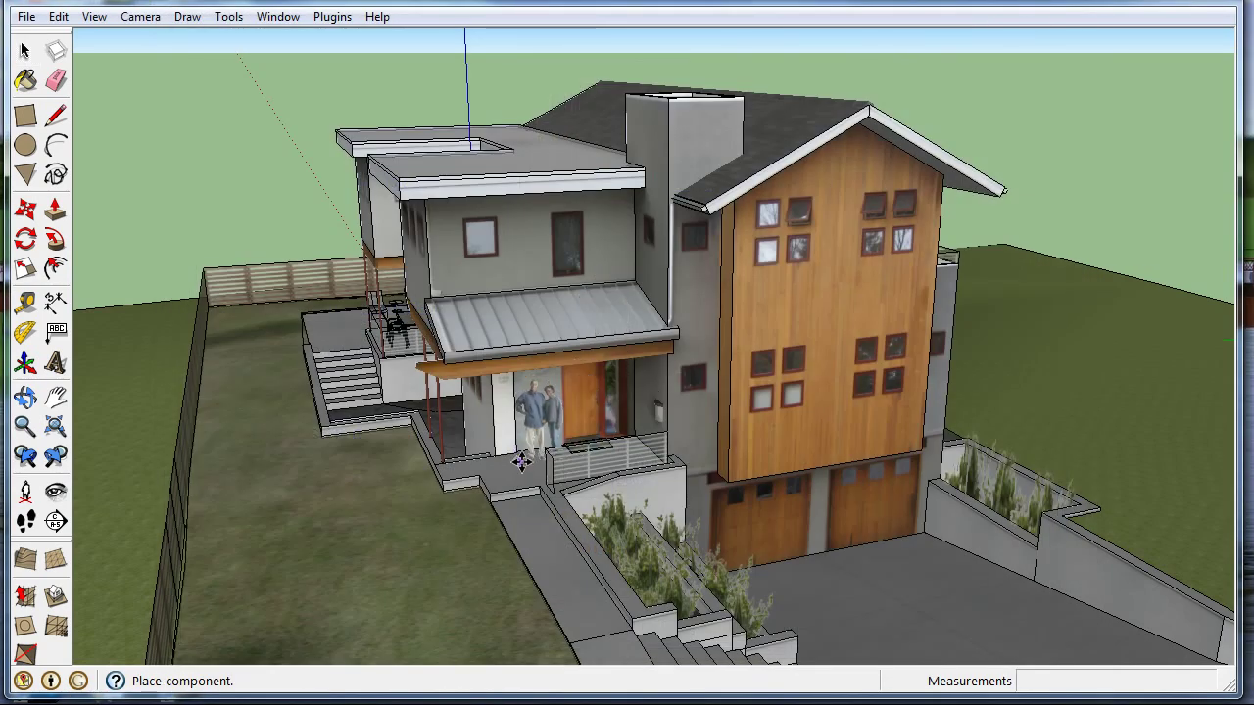
Step: Place the couple at the front entrance and orbit to view the house from lower angles
left_click(521, 462)
left_click(26, 51)
middle_click_drag(209, 156, 512, 572)
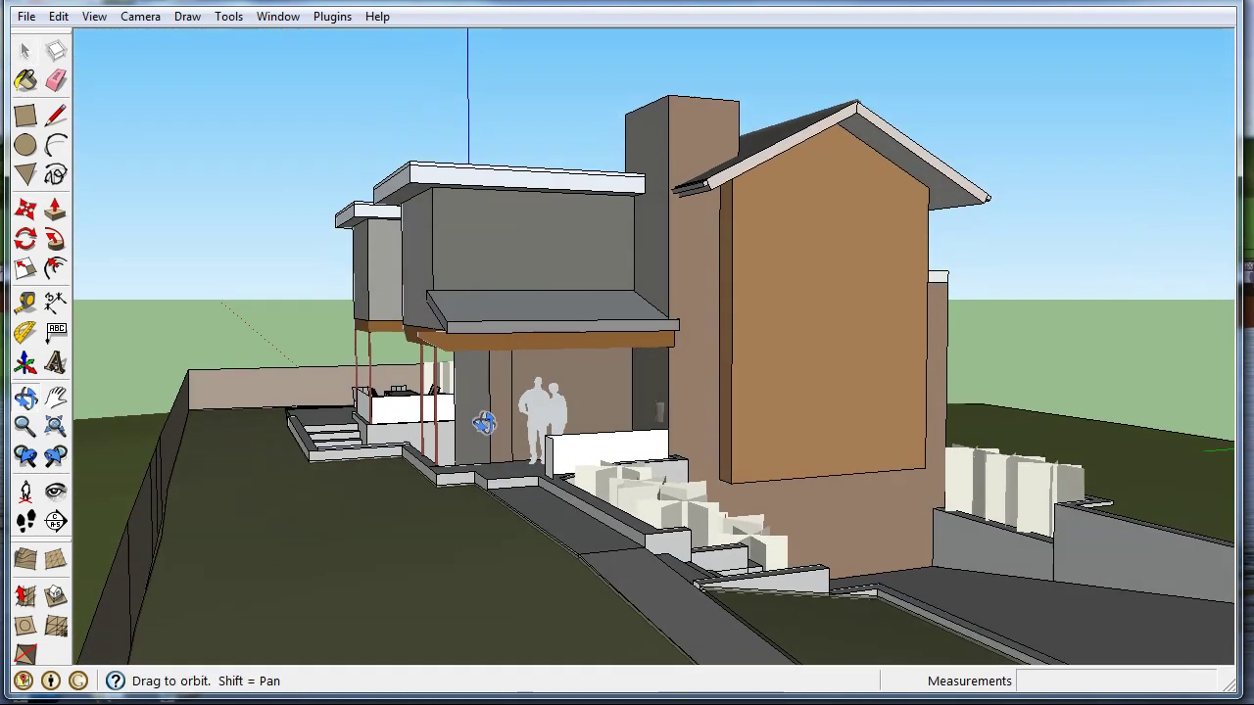
mouse_move(546, 437)
middle_mouse_down()
mouse_move(512, 555)
mouse_move(517, 512)
middle_mouse_up()
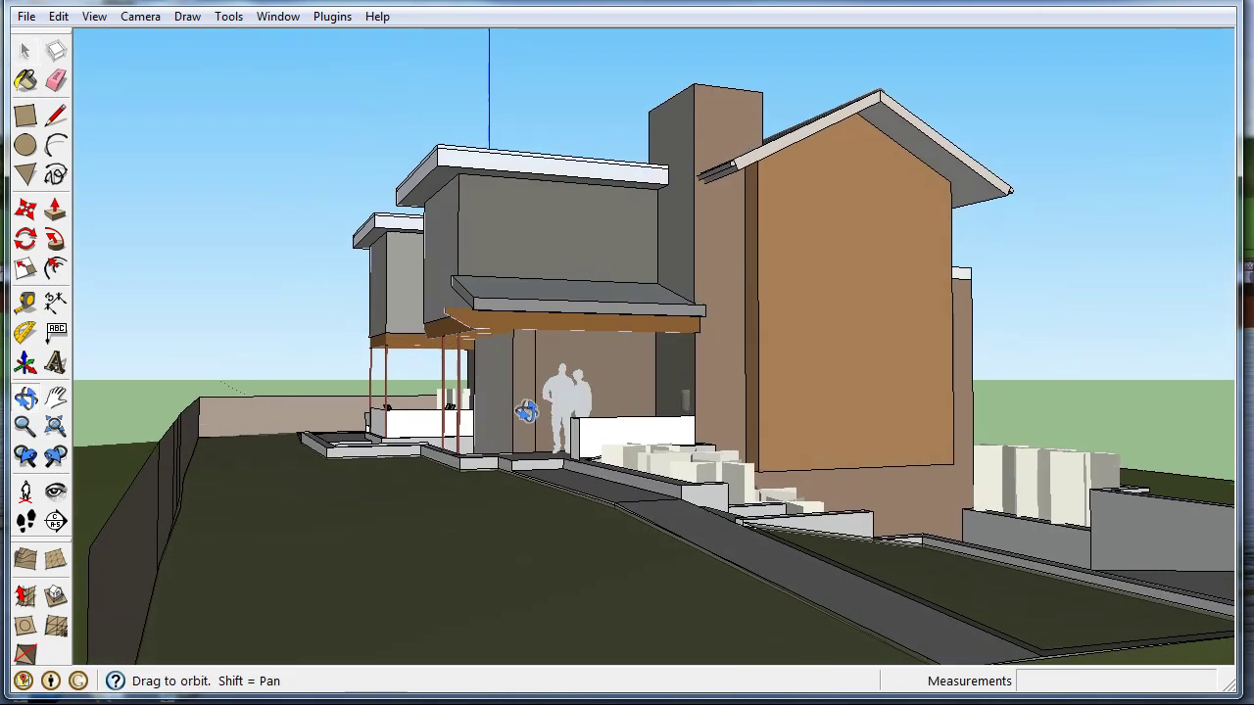
middle_click_drag(520, 416, 515, 402)
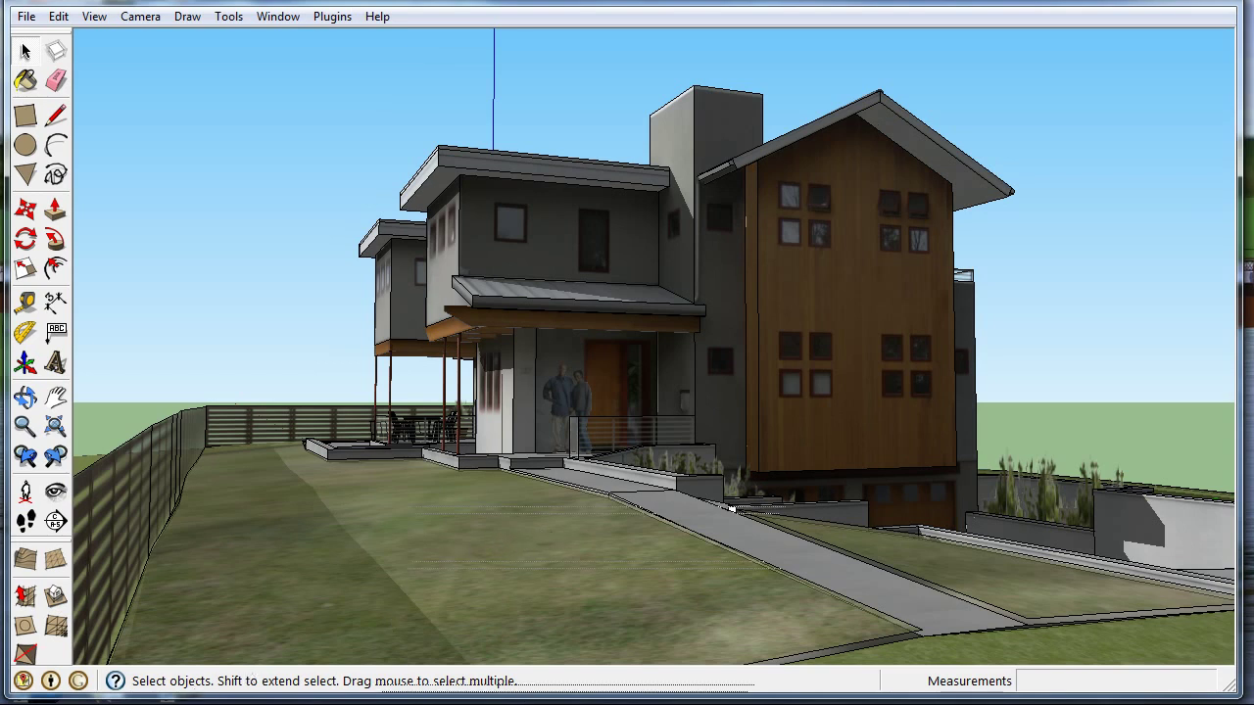
left_click(588, 458)
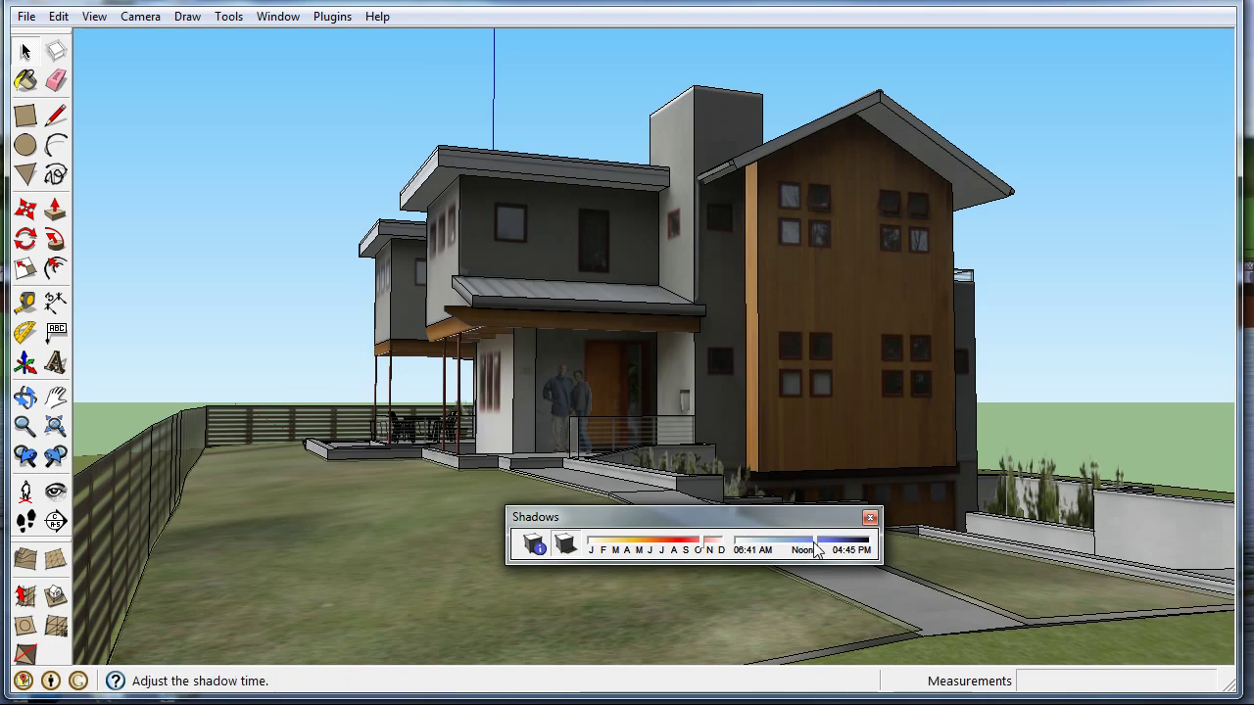
Step: Move the shadow time slider from Noon toward morning and close the Shadows settings
left_click_drag(816, 550, 767, 552)
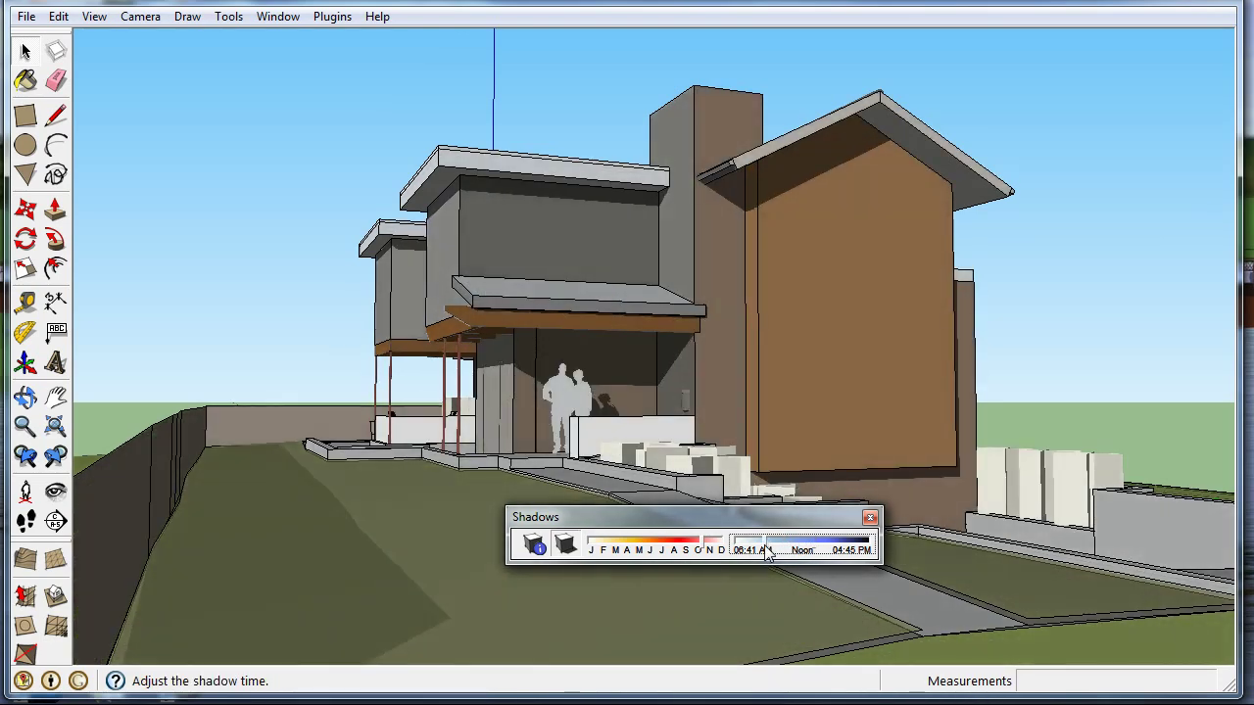
left_click(870, 517)
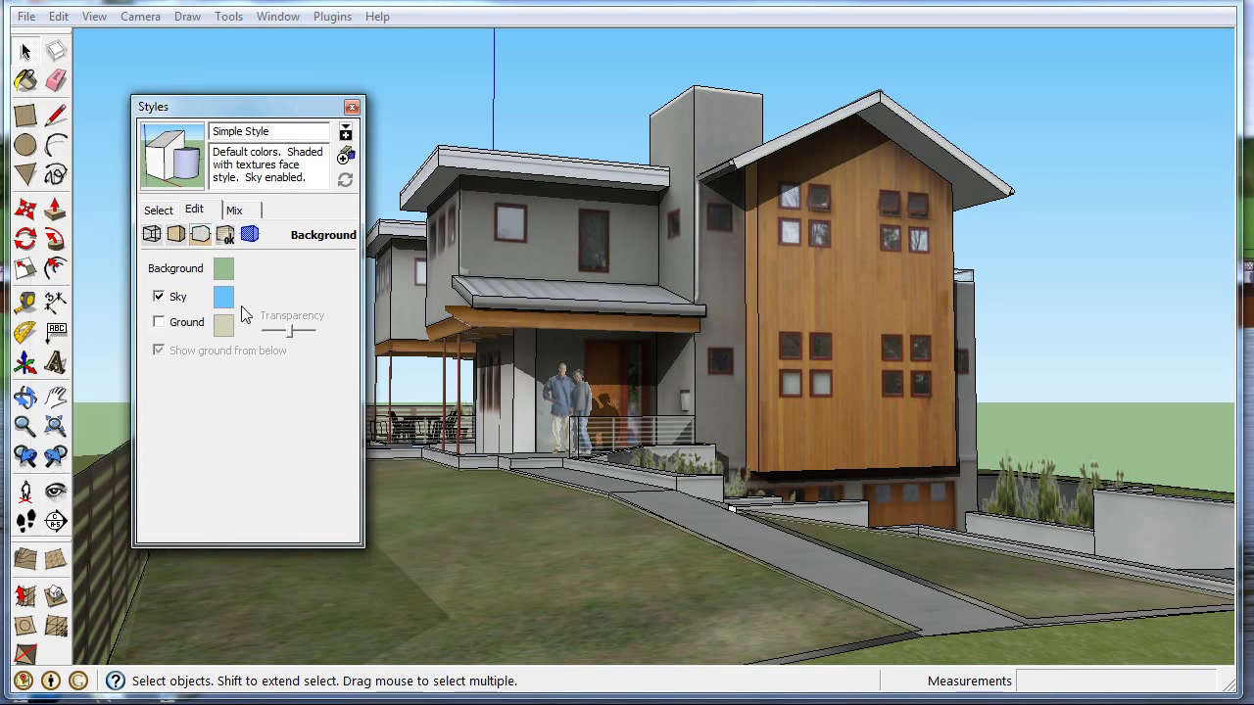
Step: Turn off Sky in the Styles background settings and set a pale teal background colour
left_click(160, 297)
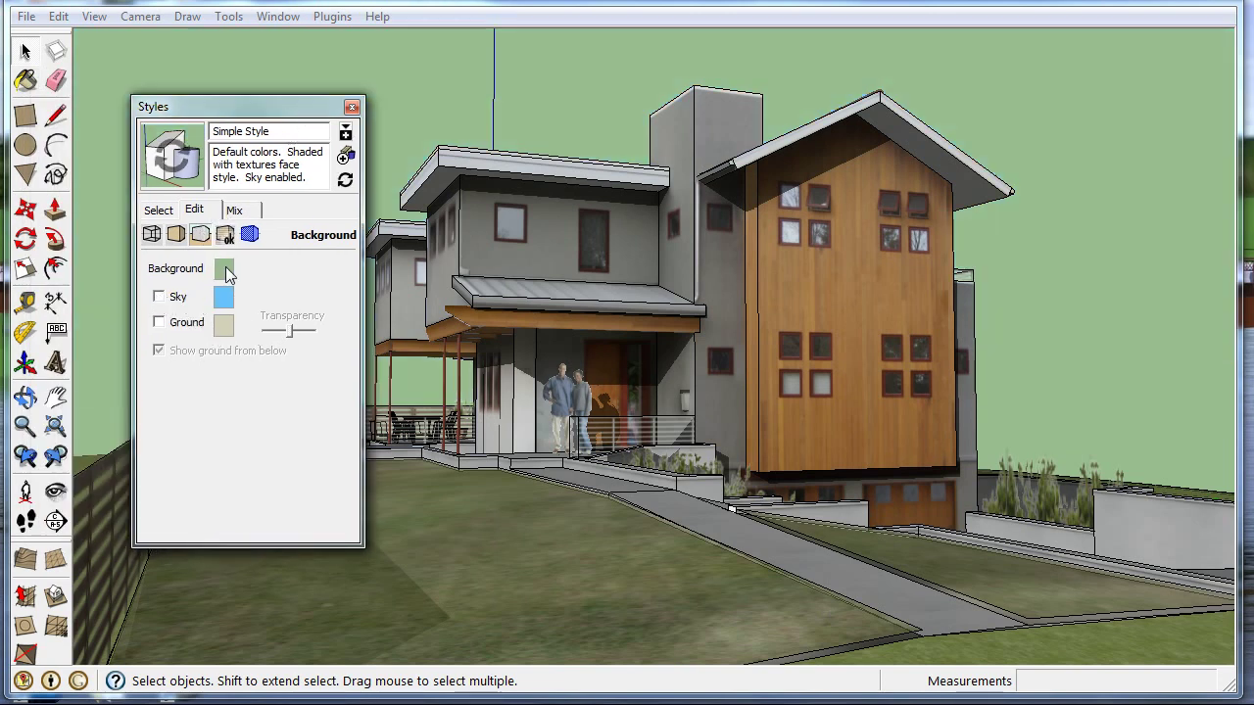
left_click(223, 269)
left_click_drag(586, 331, 623, 299)
left_click(526, 389)
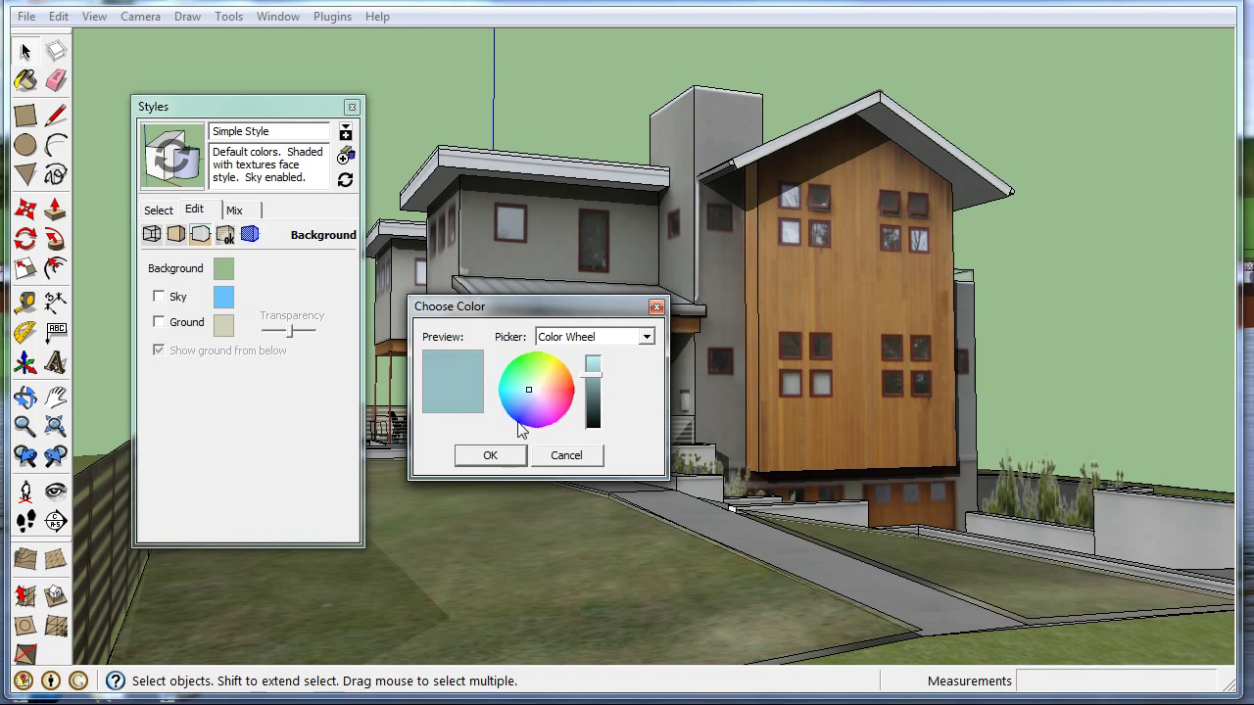
left_click(495, 454)
left_click(352, 107)
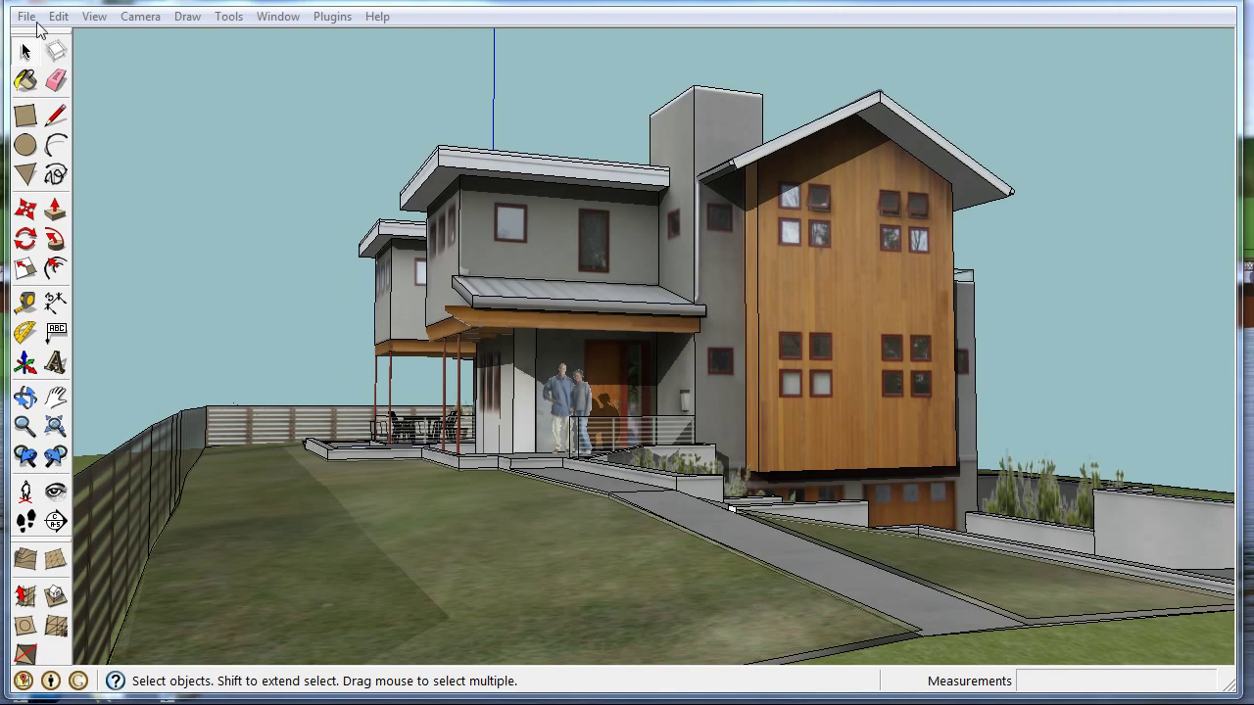
left_click(25, 16)
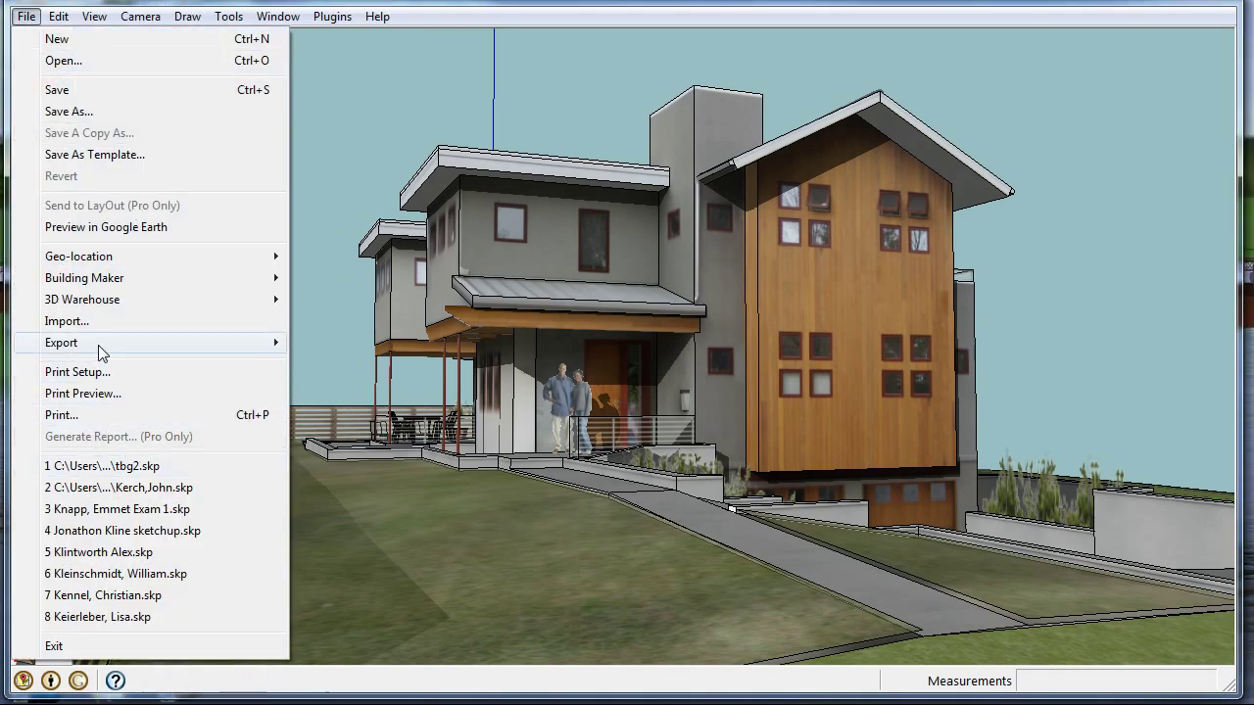
Step: Export the view as an anti-aliased 3000 × 1645 PNG named 'House 2'
mouse_move(61, 343)
left_click(404, 366)
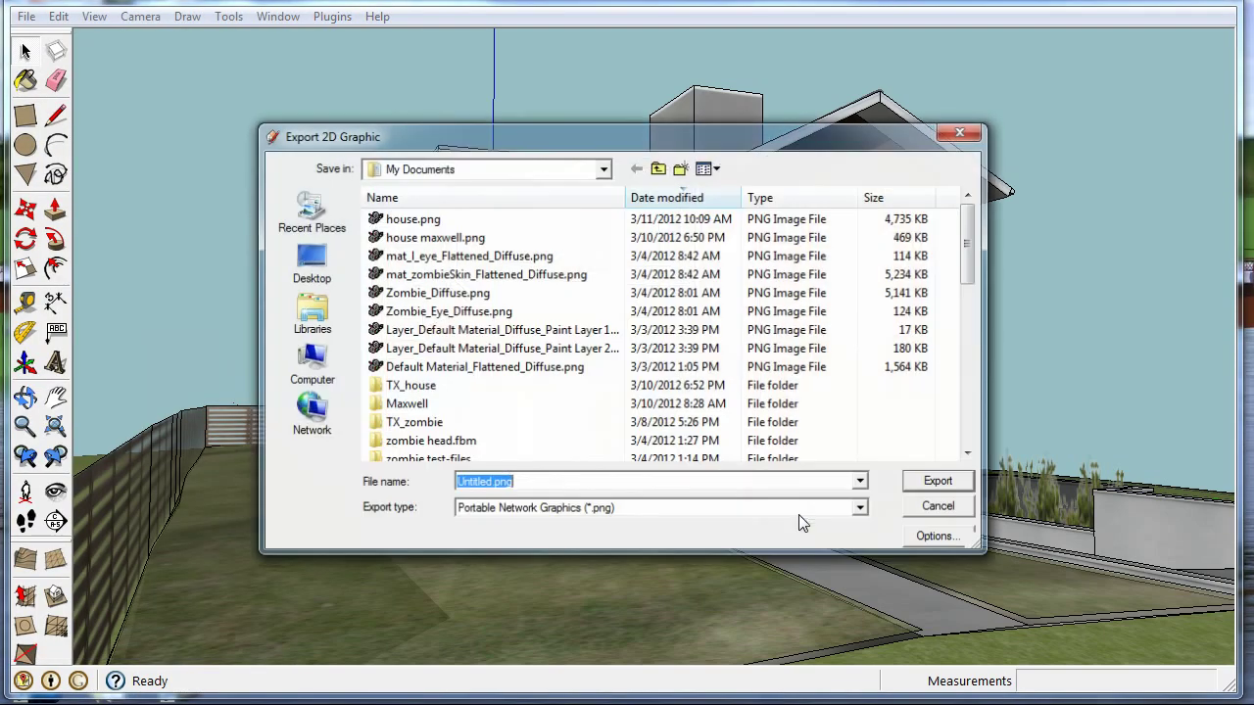
type("House")
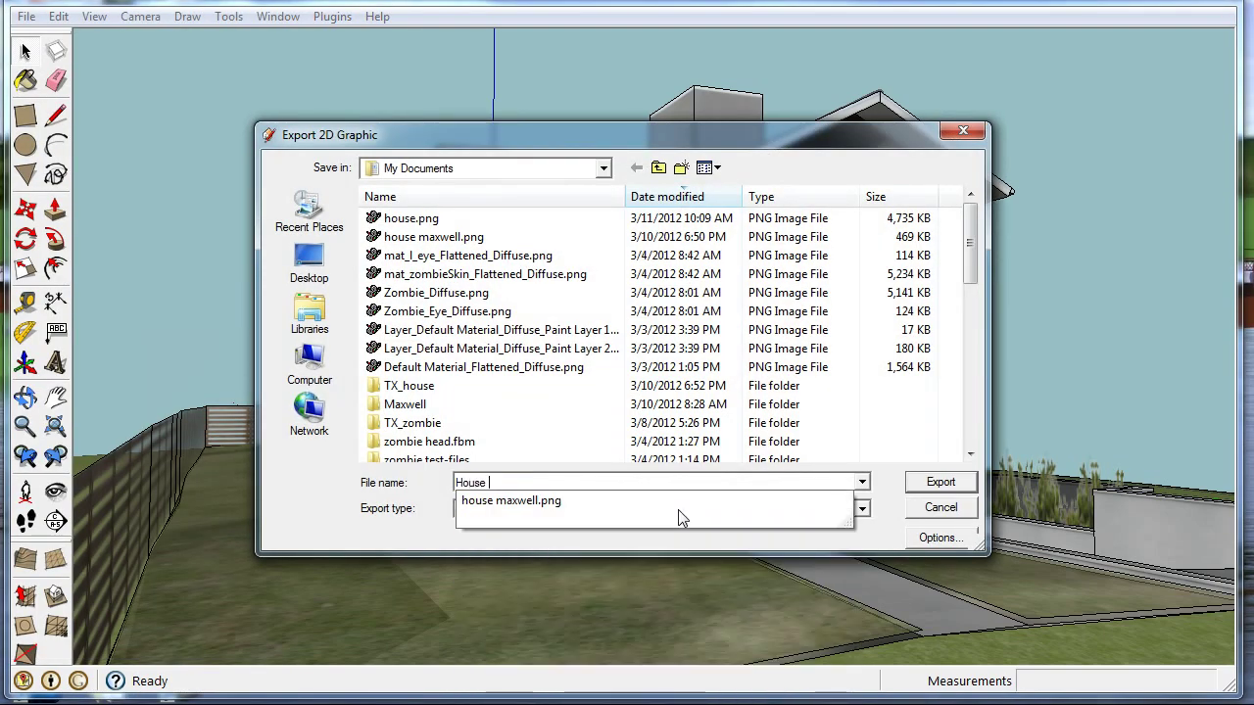
type(" 2")
left_click(925, 538)
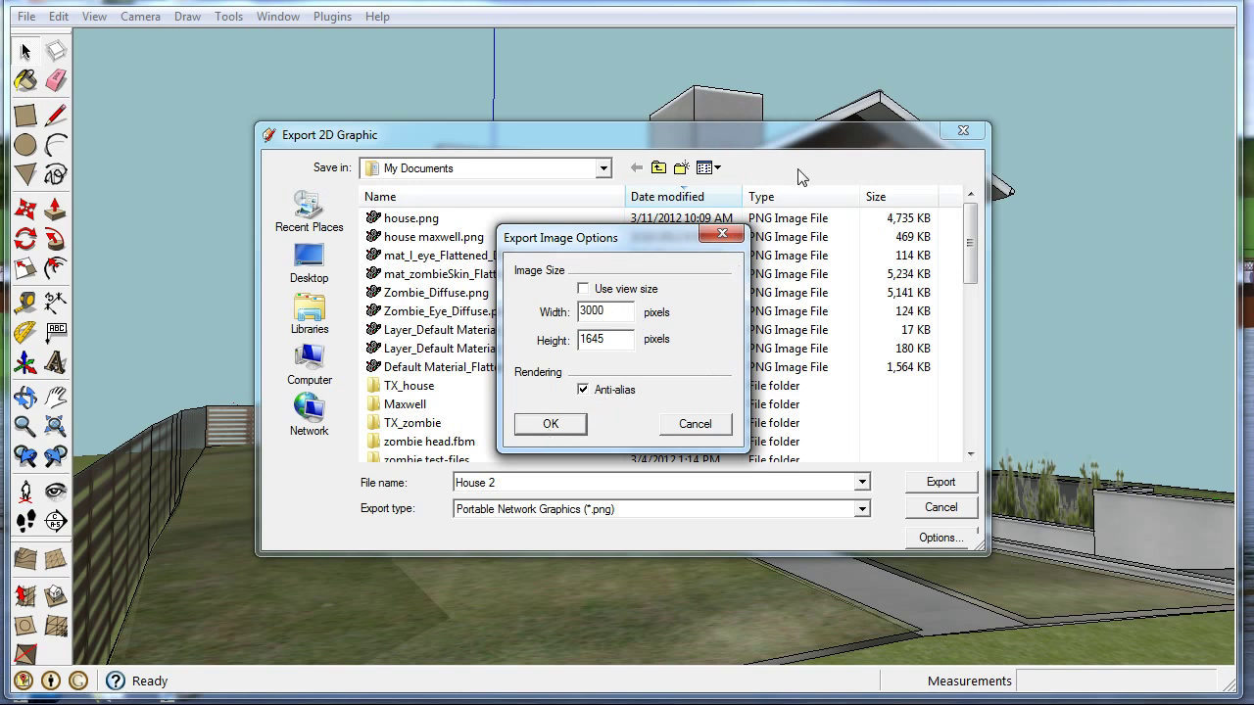
left_click(554, 424)
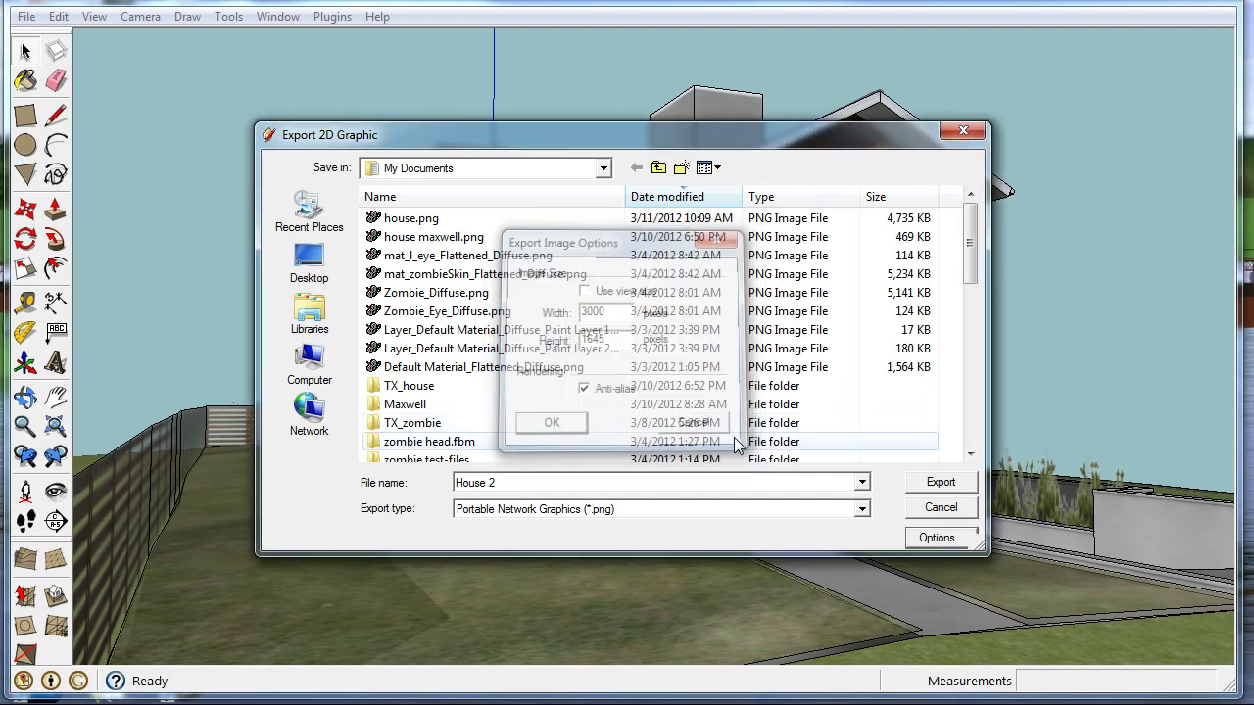
left_click(958, 486)
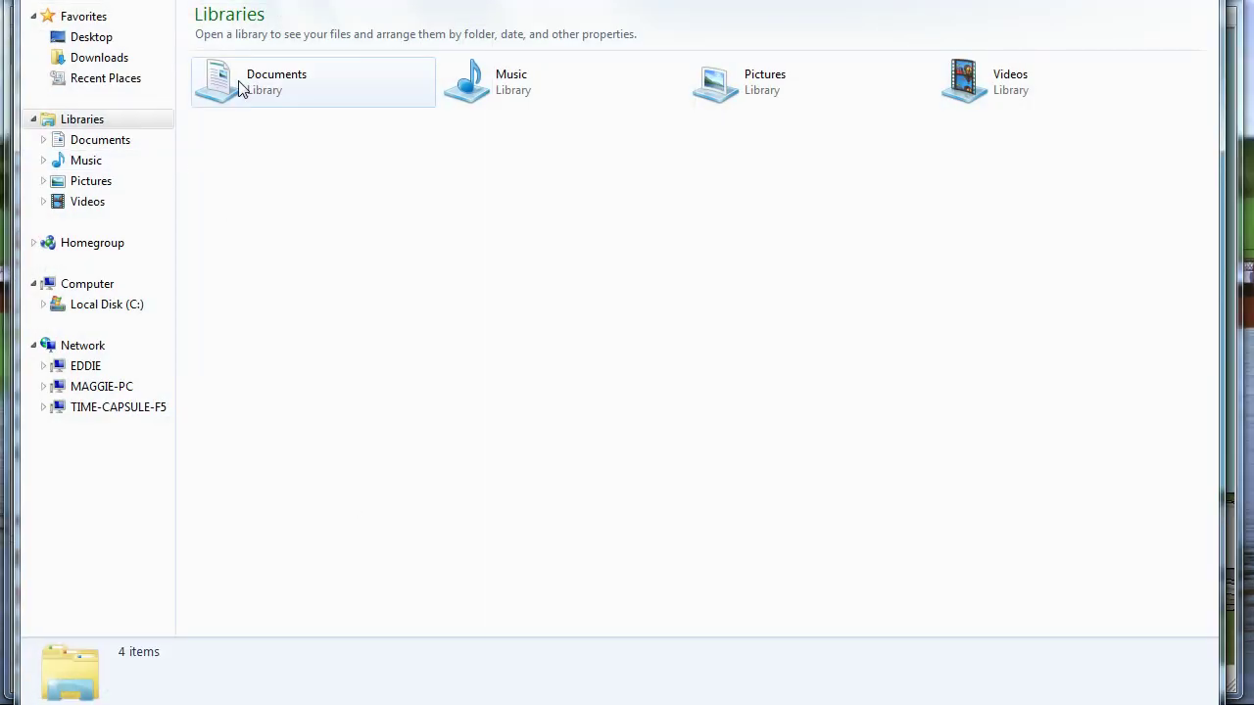
Step: Open house.png from the Documents library with gimp-2.6.exe via Open with
double_click(241, 87)
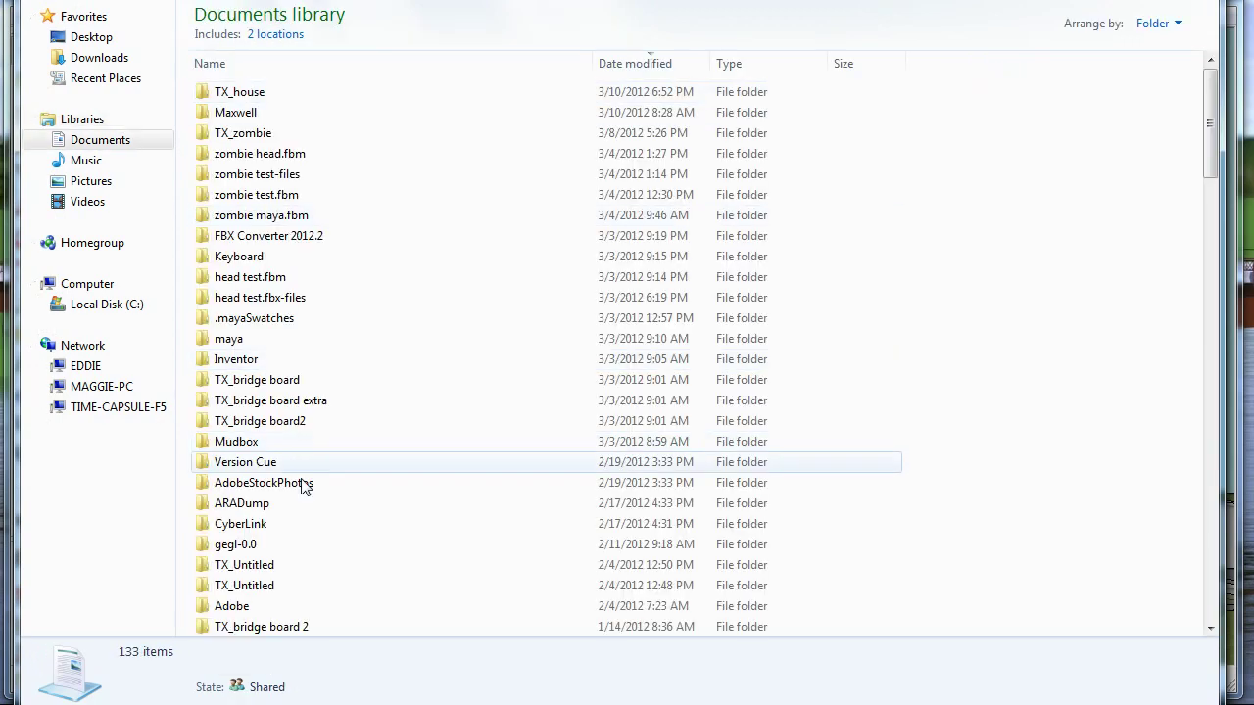
scroll(294, 485, "down", 5)
left_click(249, 438)
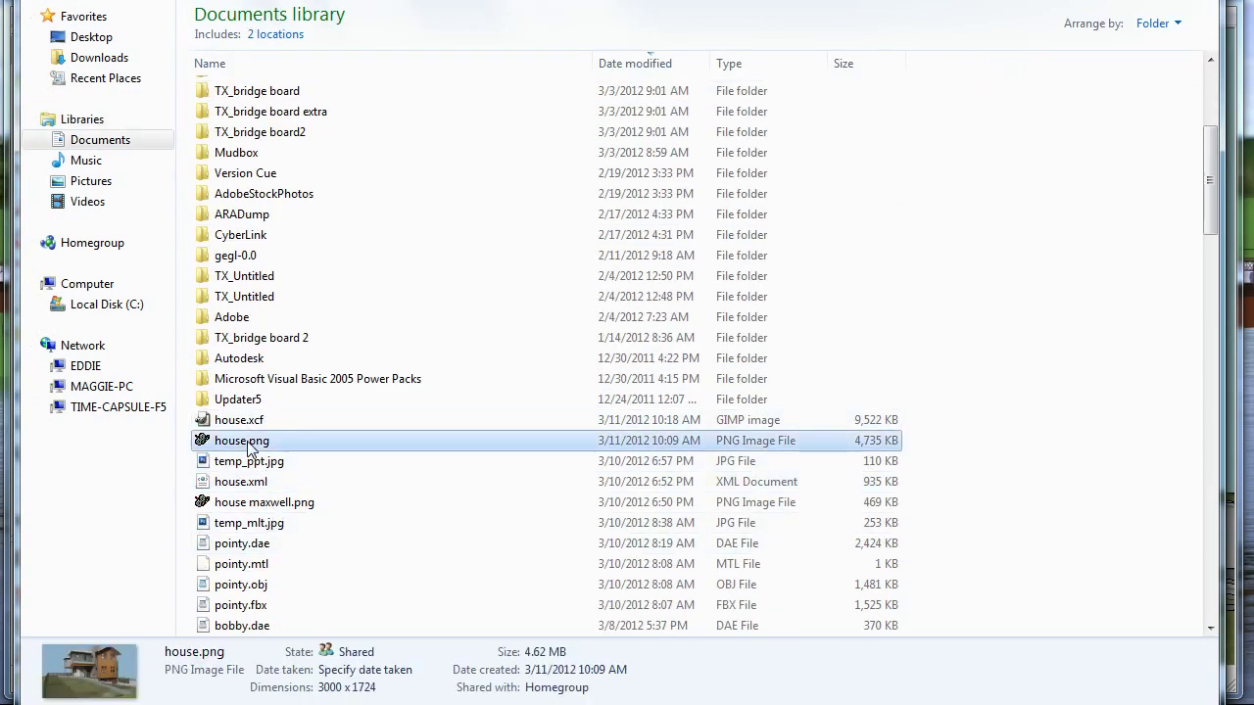
right_click(249, 439)
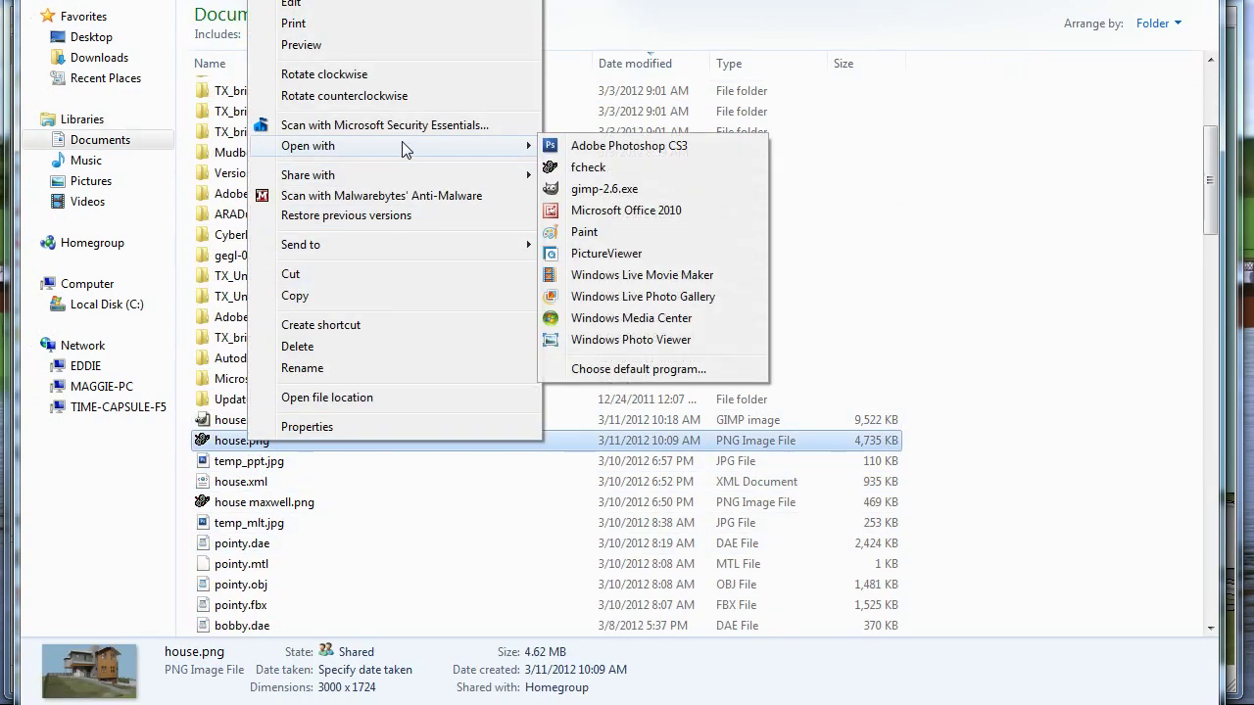
mouse_move(307, 145)
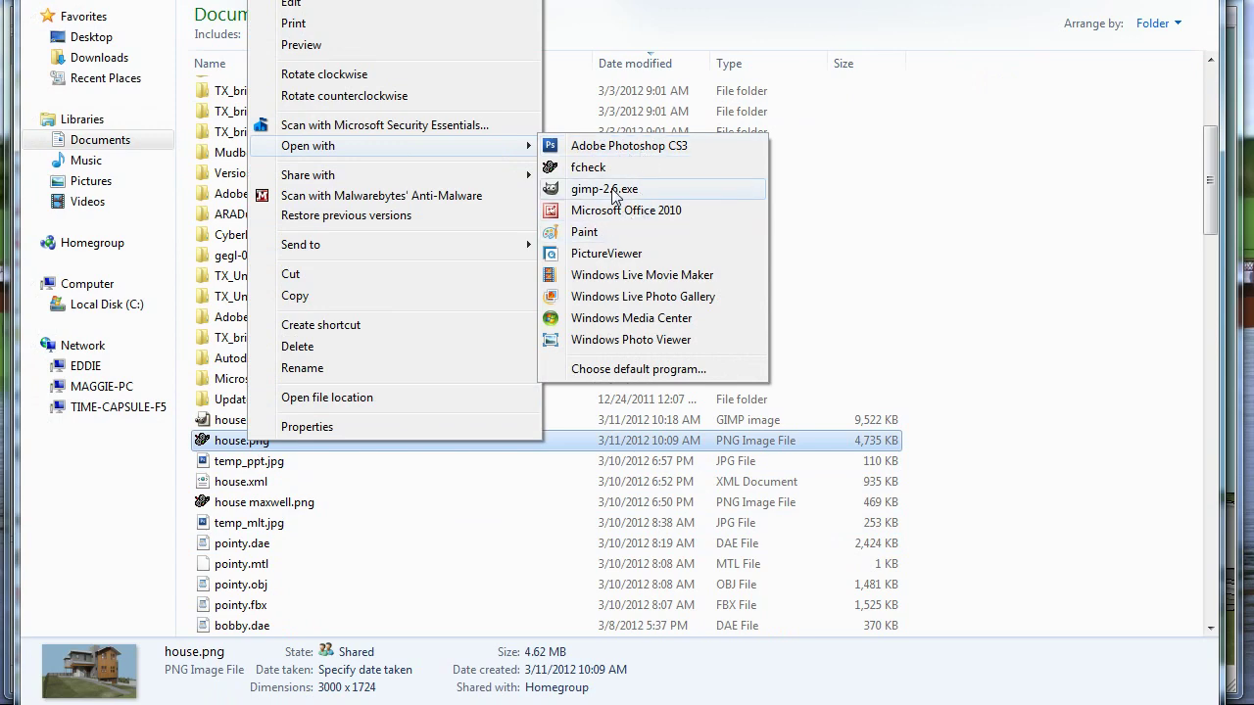
left_click(614, 191)
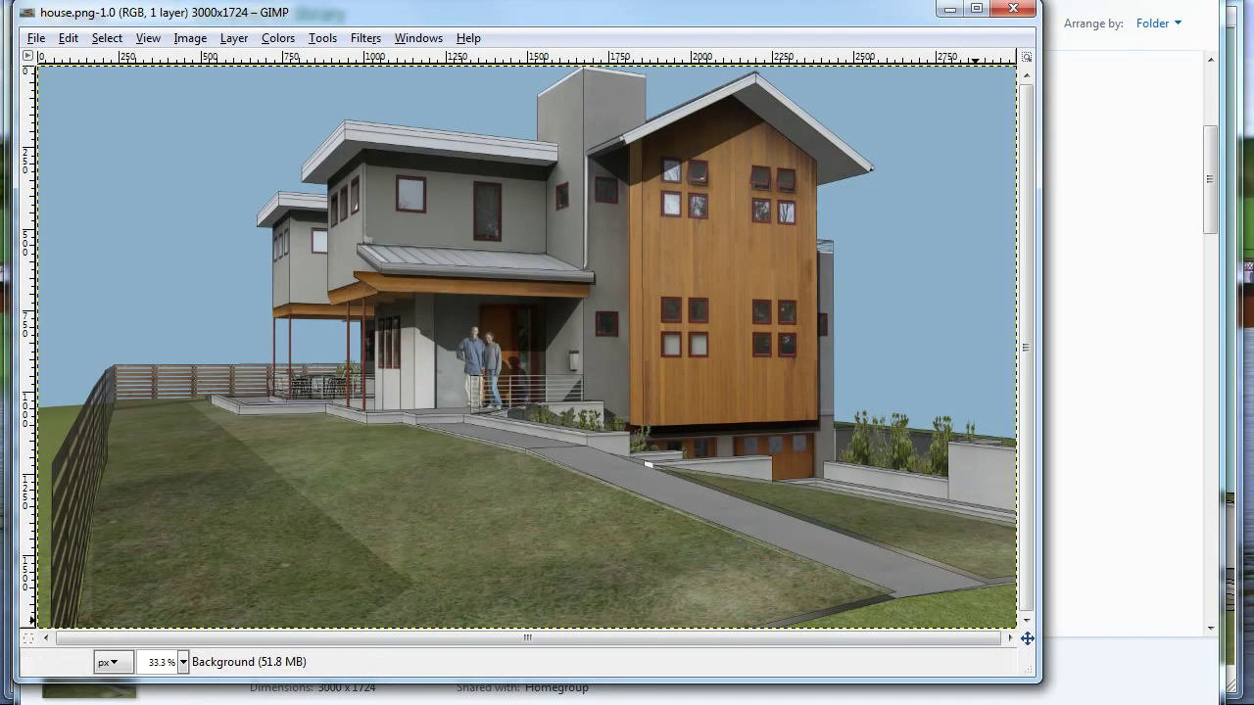
Step: Scale house.png from 3000×1724 to 1280×736 pixels using Sinc (Lanczos3) interpolation
left_click_drag(1033, 678, 1188, 695)
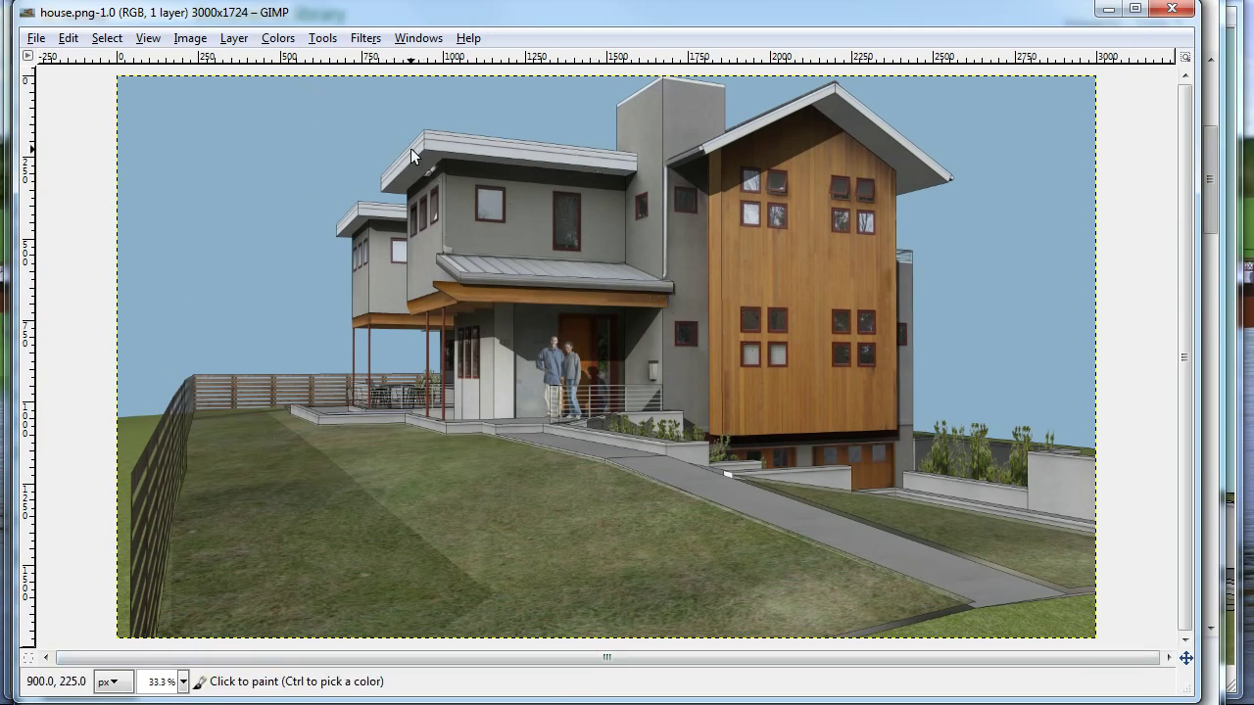
left_click(190, 39)
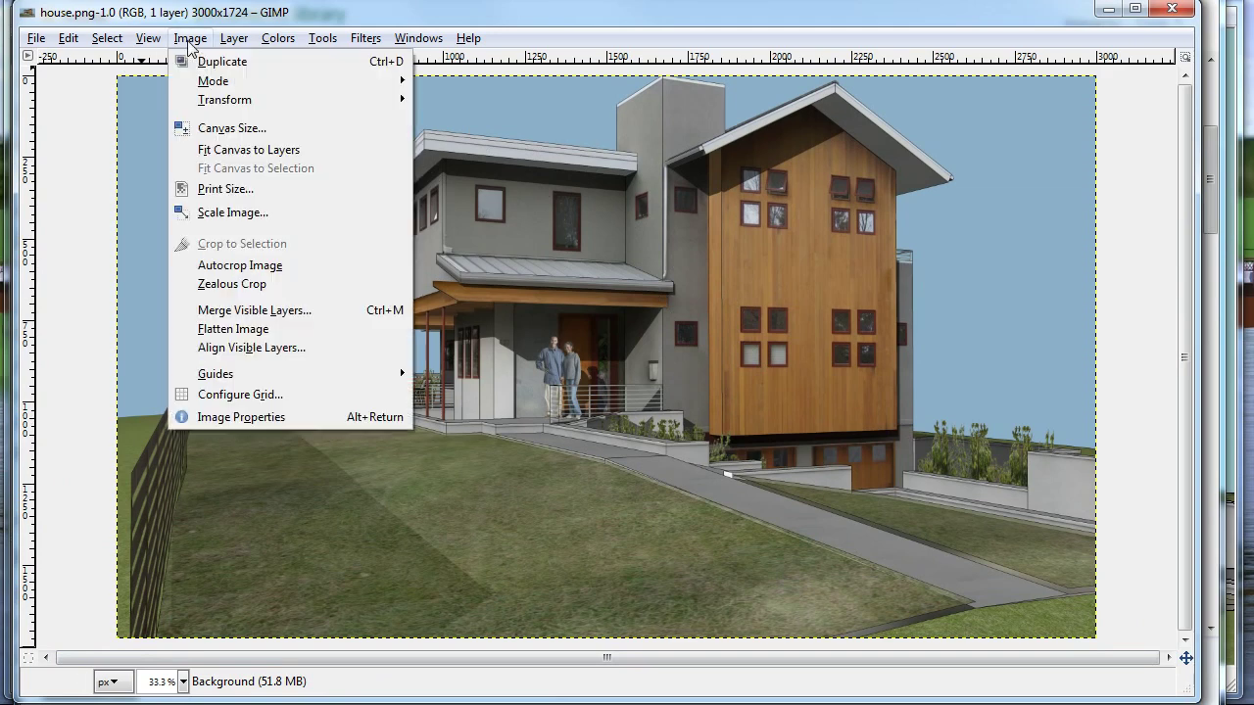
left_click(240, 212)
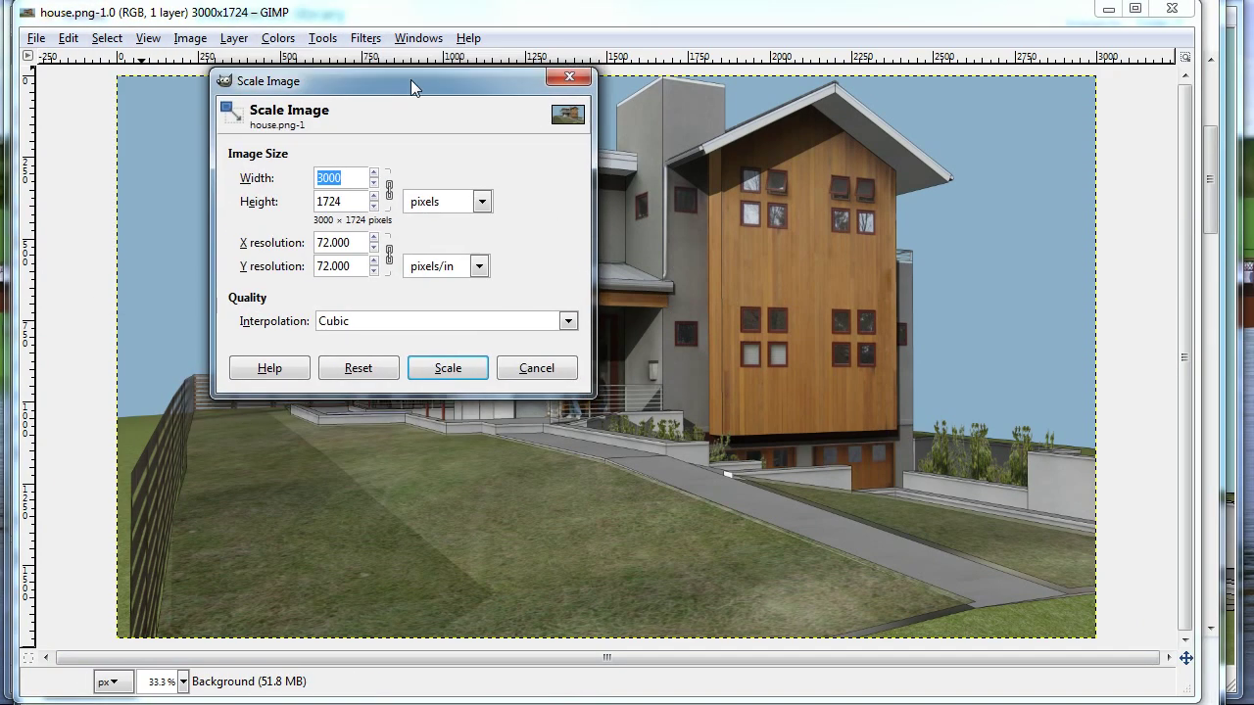
type("1280")
left_click(363, 206)
left_click(567, 321)
left_click(333, 413)
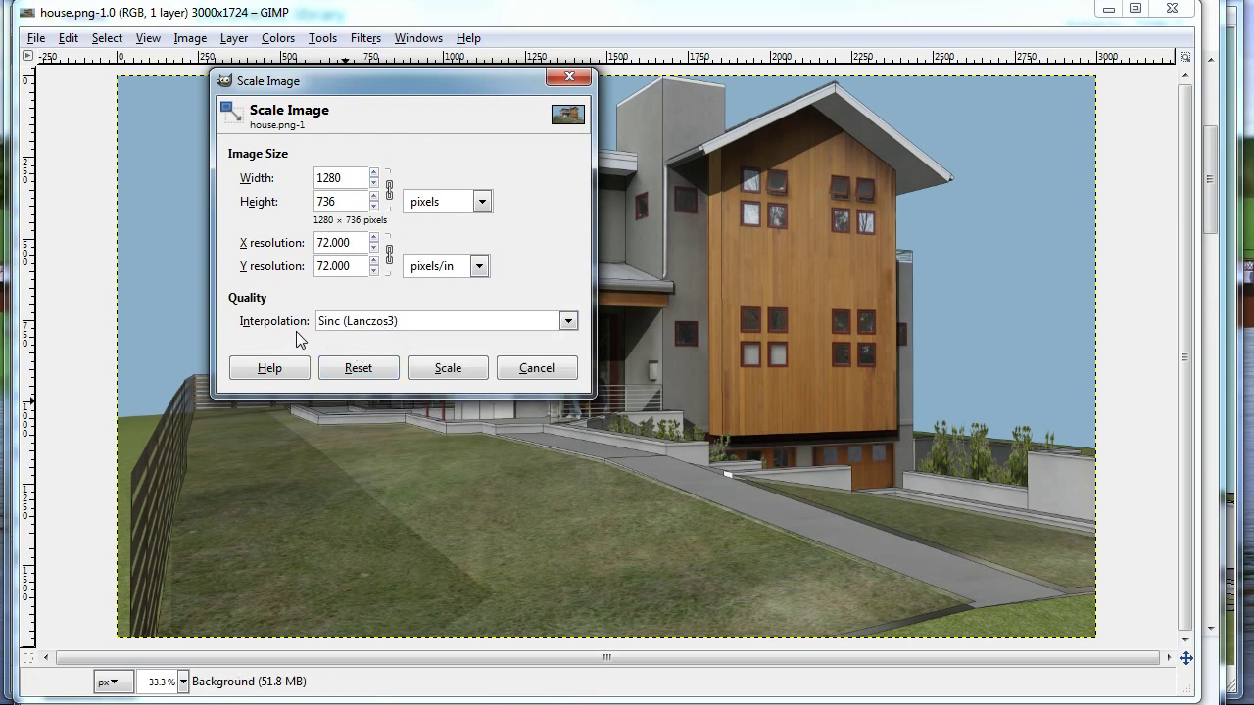
left_click(449, 366)
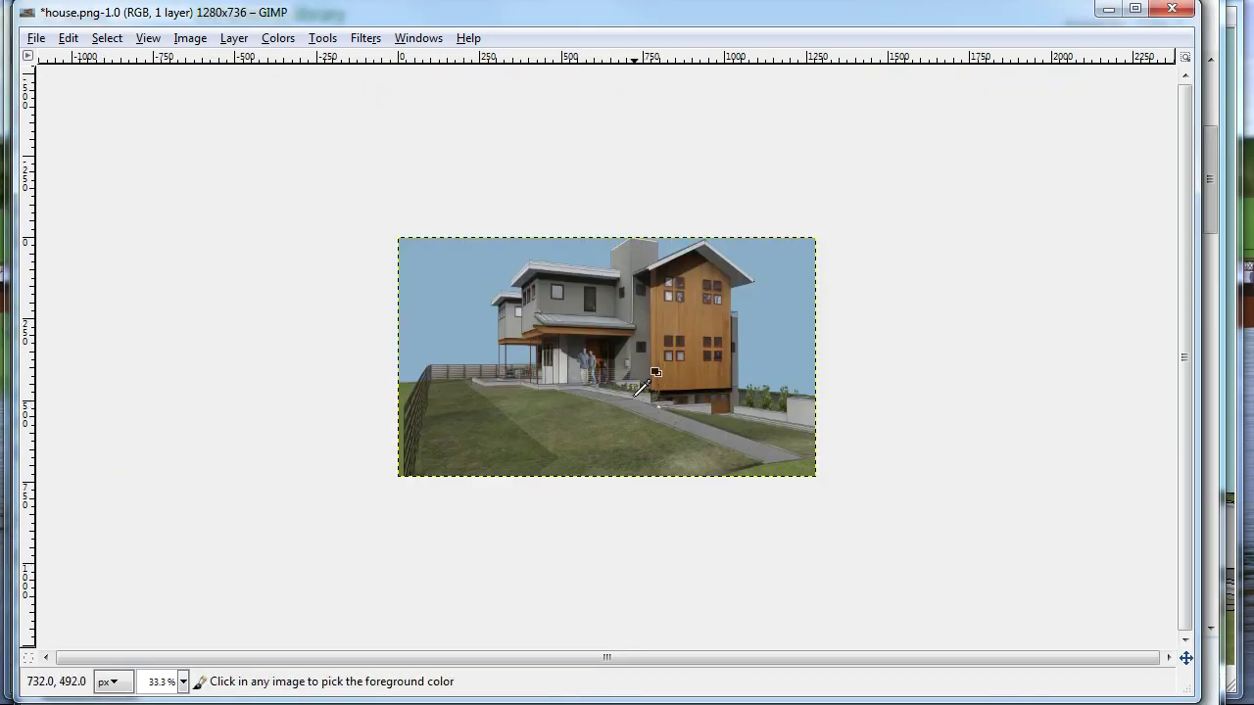
Step: Crop the render to 1092×674 around the house and lawn with the Crop tool
scroll(647, 395, "up", 2, "ctrl")
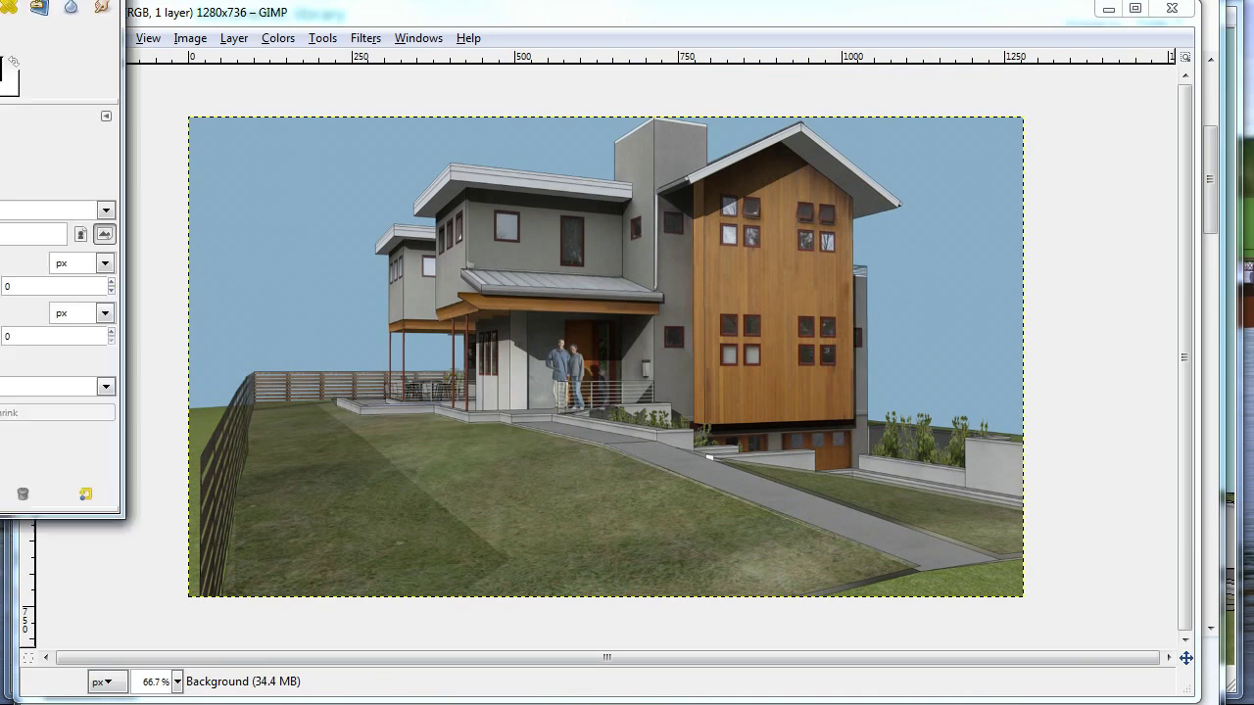
left_click_drag(1064, 14, 1026, 0)
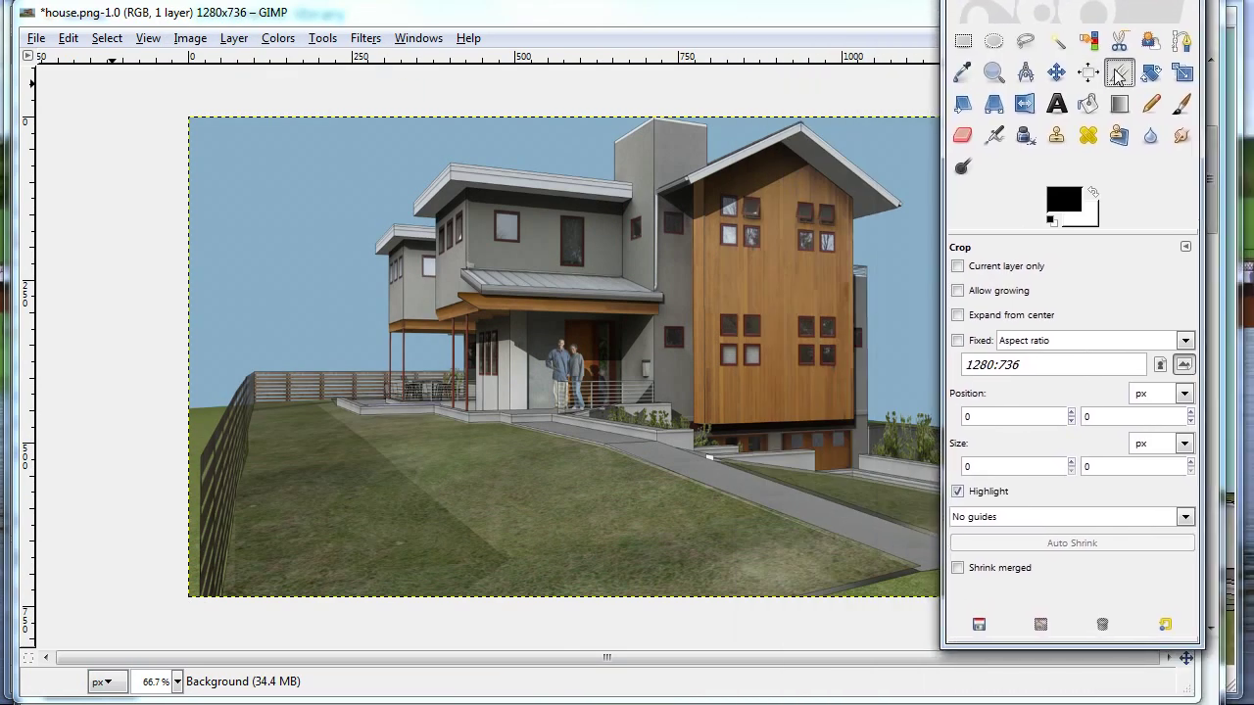
left_click_drag(1125, 5, 28, 0)
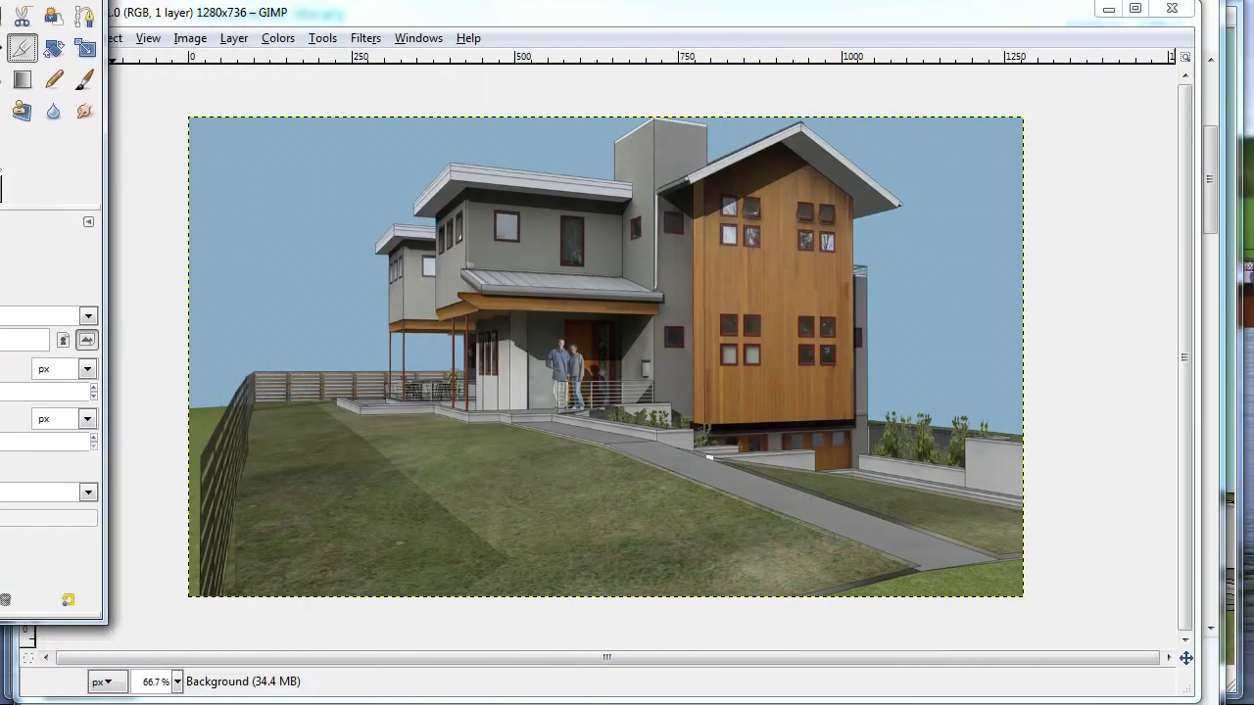
mouse_move(945, 528)
left_mouse_down()
mouse_move(420, 348)
mouse_move(190, 140)
mouse_move(215, 116)
mouse_move(246, 123)
left_mouse_up()
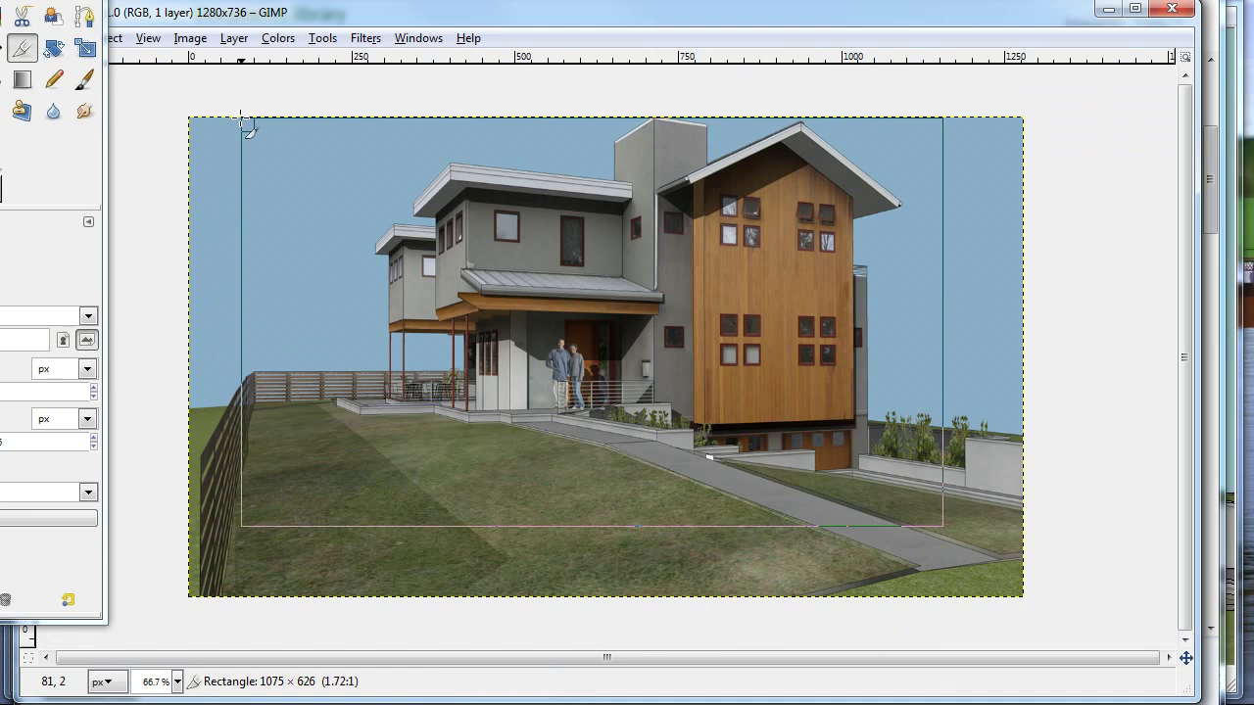
left_click_drag(918, 498, 930, 533)
left_click(788, 353)
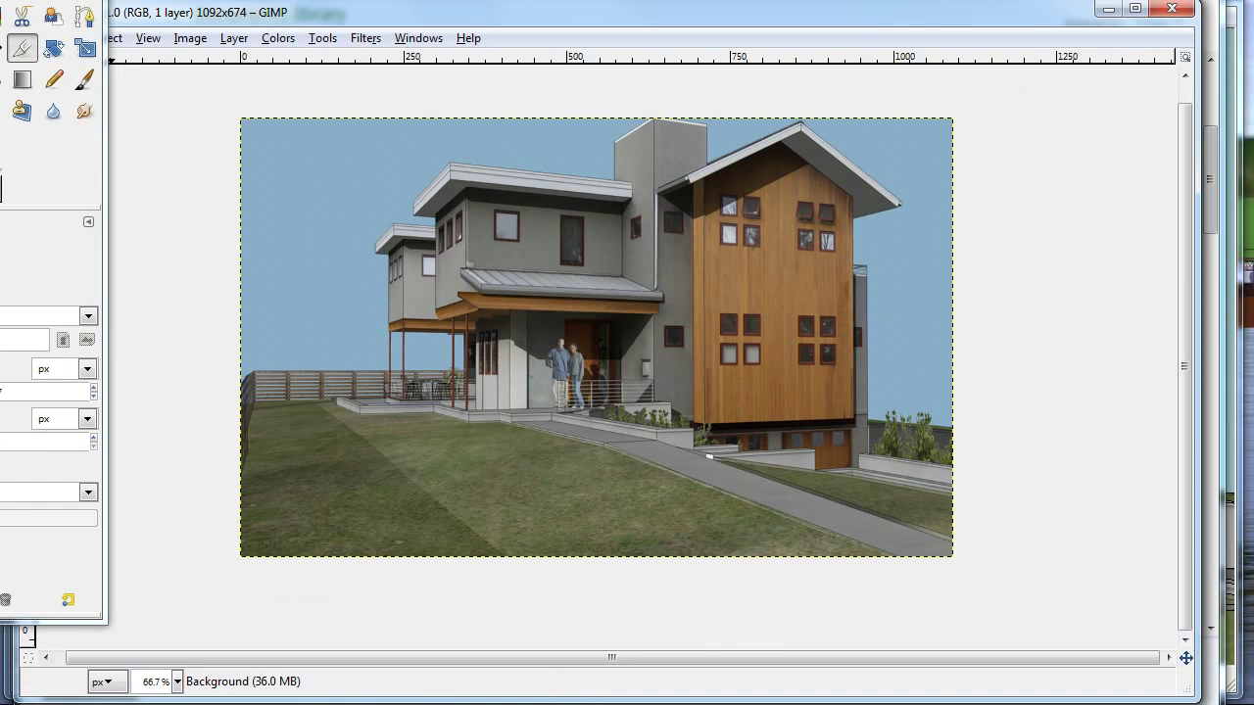
Step: Hide the side panels, save the cropped image, and zoom out to see it whole
key("Tab")
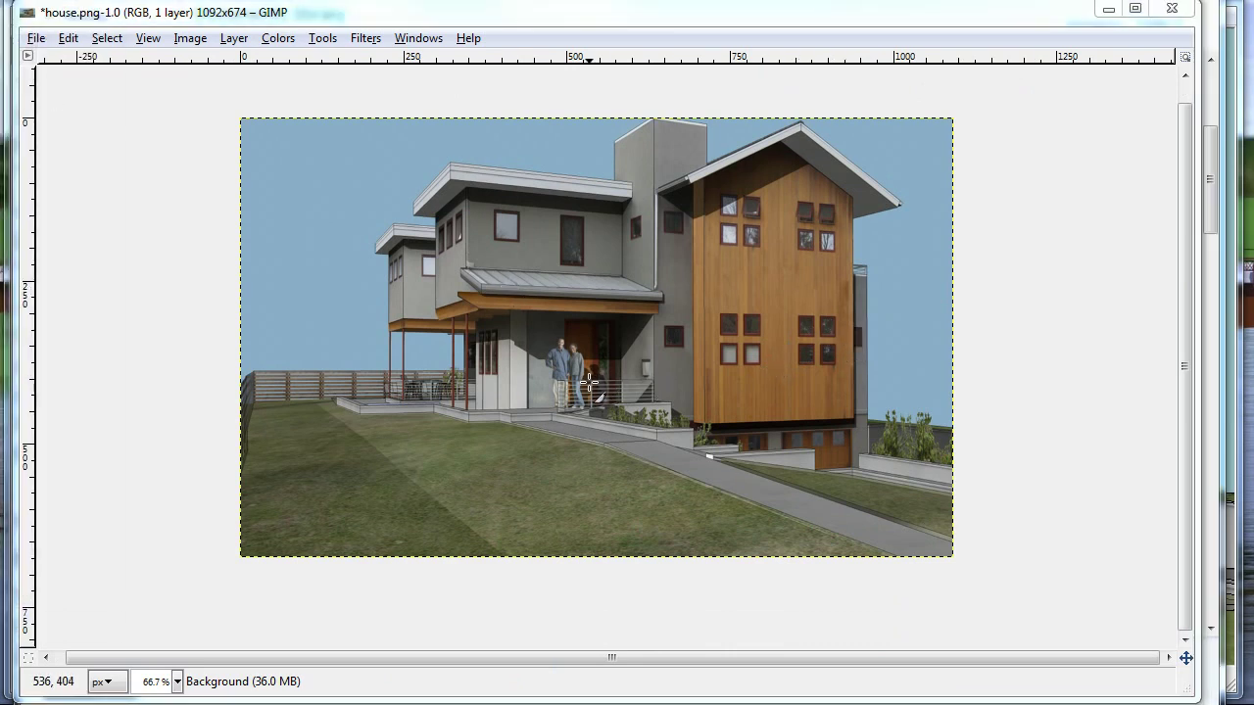
key("ctrl+s")
key("1")
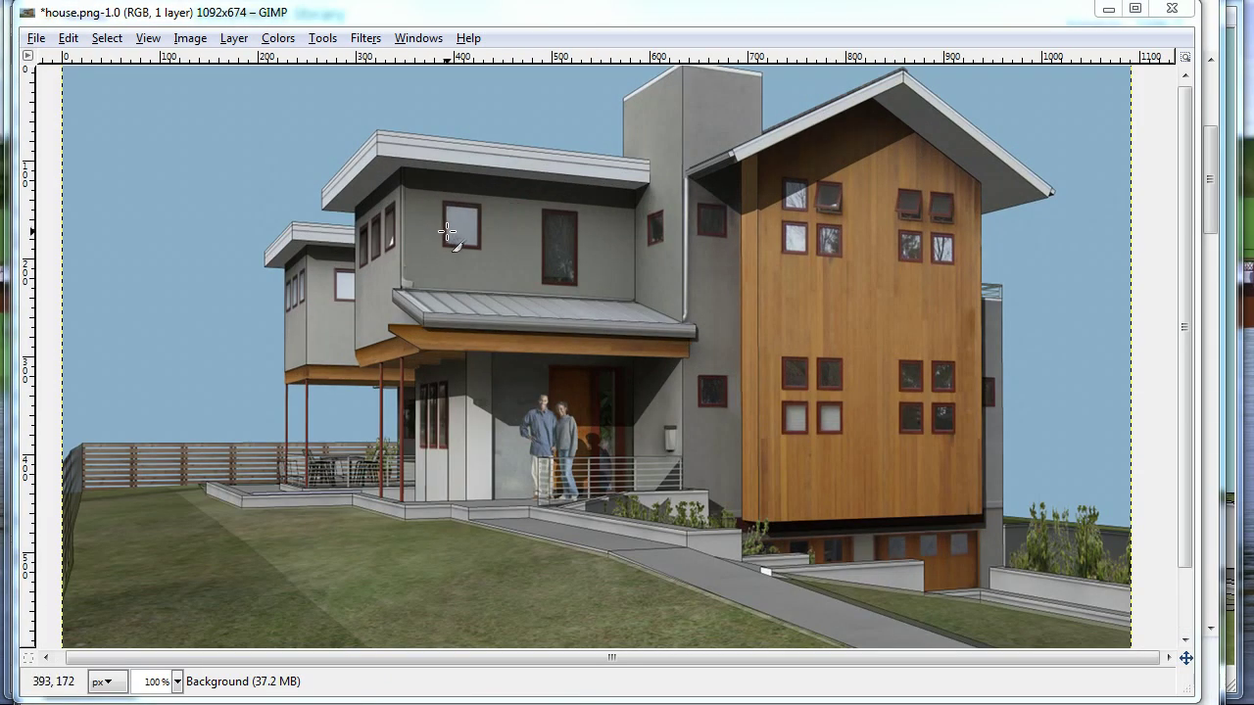
left_click_drag(890, 701, 890, 704)
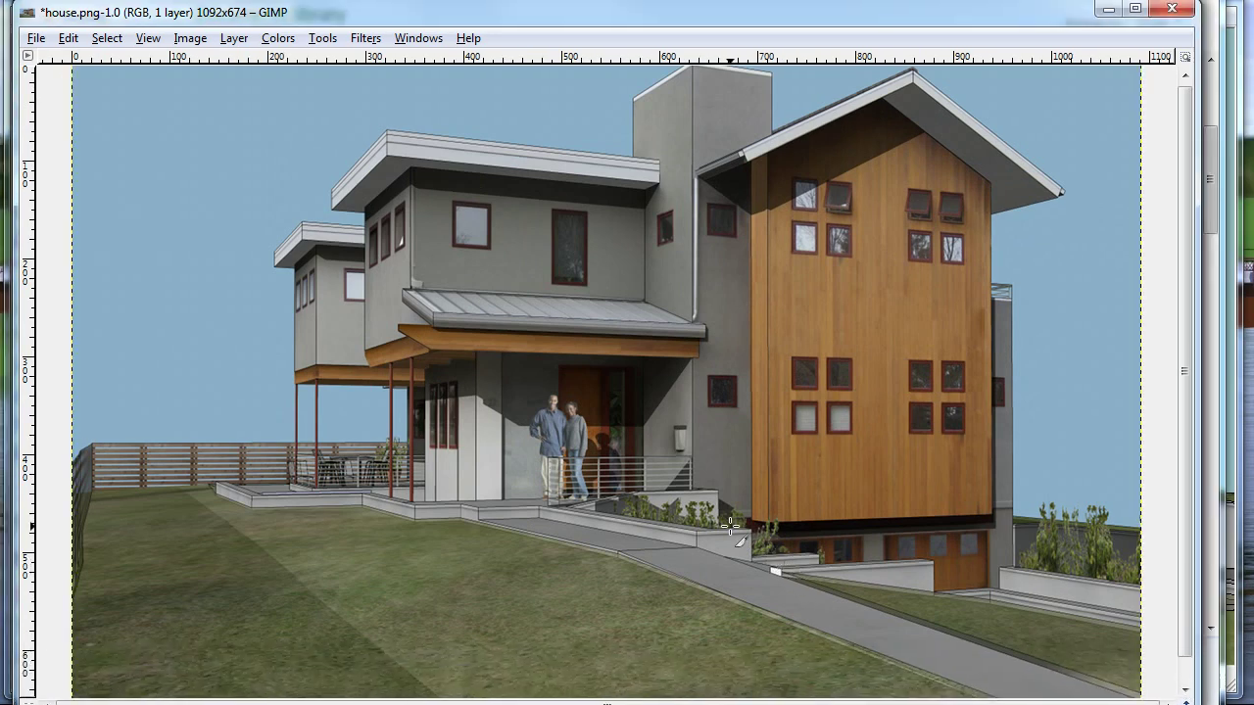
key("minus")
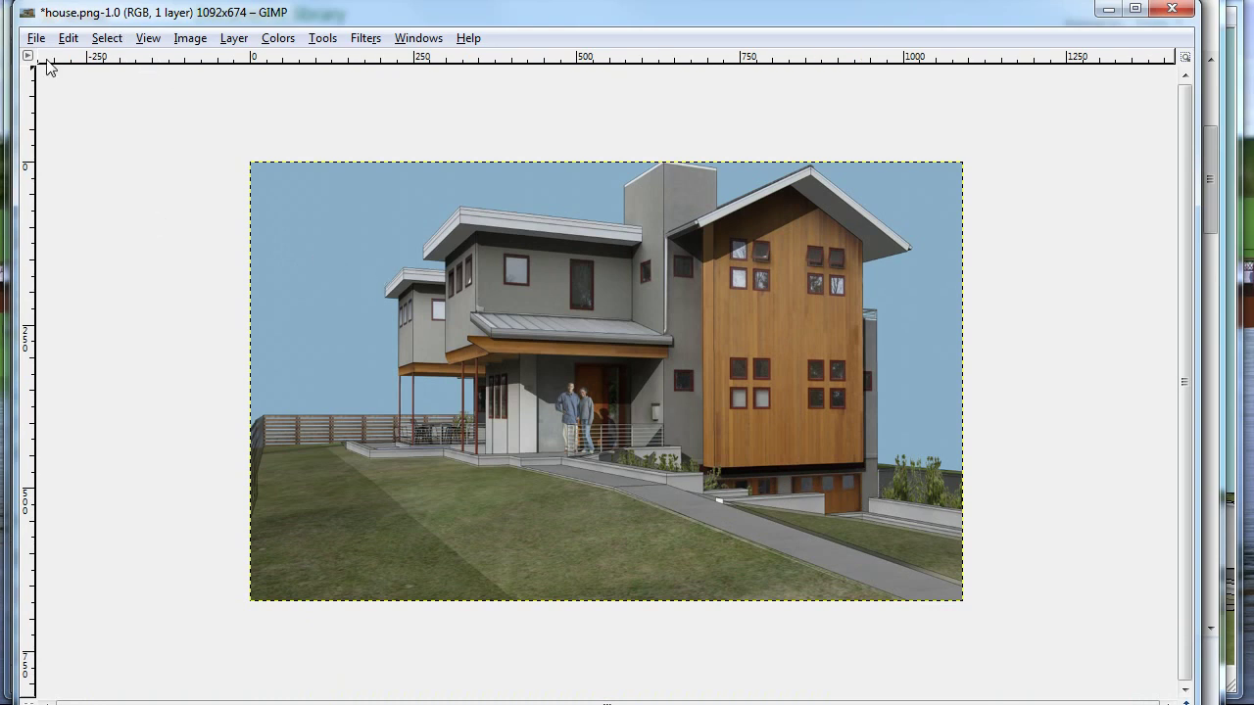
Step: Fuzzy-select the blue sky, adding the sky patch under the porch
key("ctrl+b")
left_click(138, 81)
left_click(339, 222)
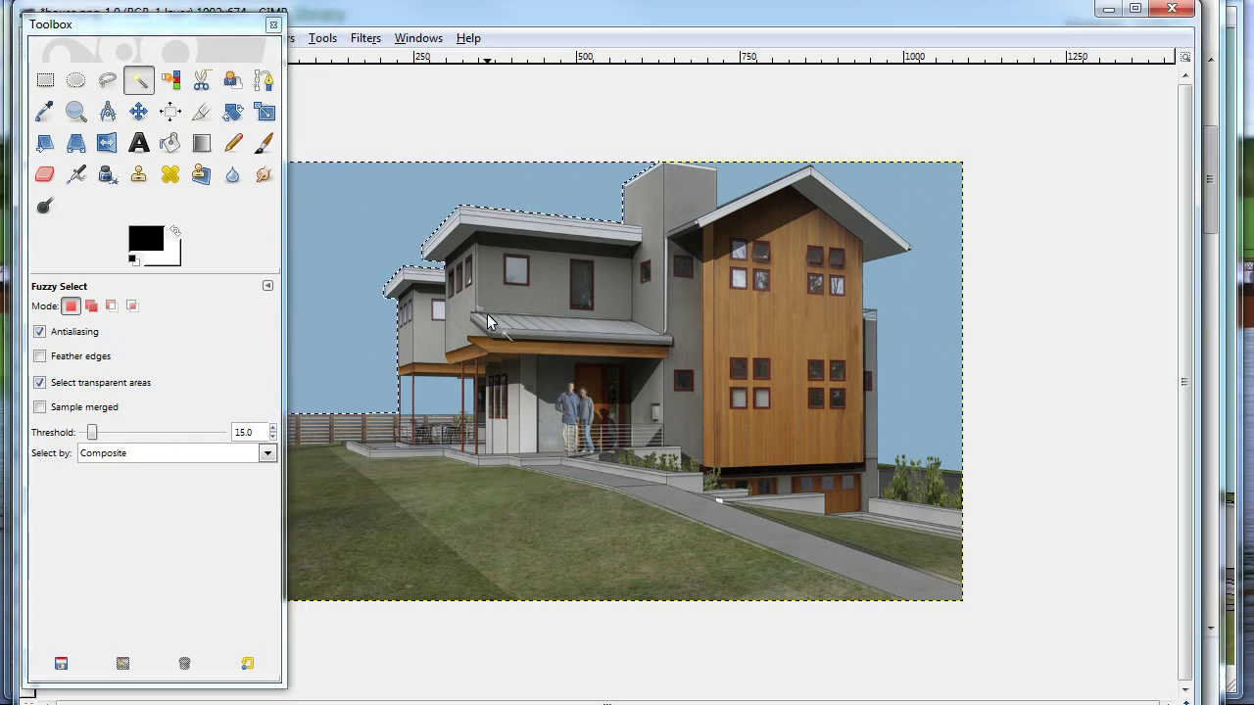
left_click(406, 396, "shift")
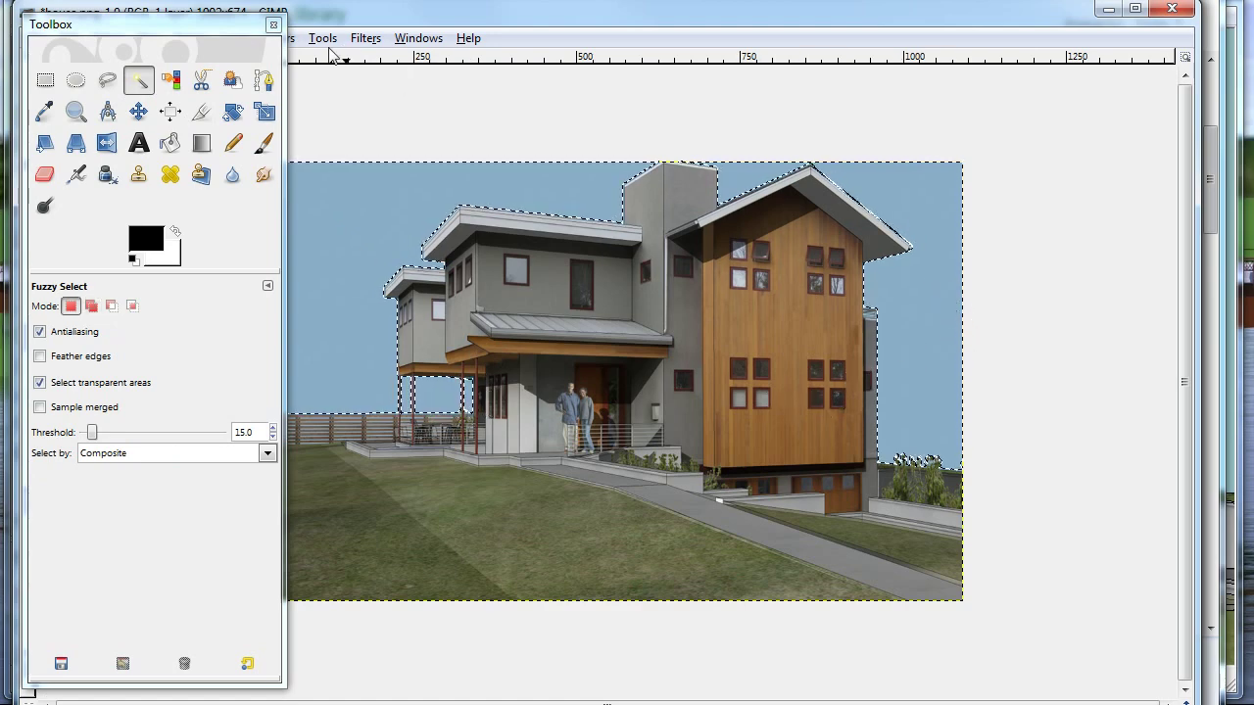
mouse_move(170, 26)
left_mouse_down()
mouse_move(439, 97)
mouse_move(0, 98)
left_mouse_up()
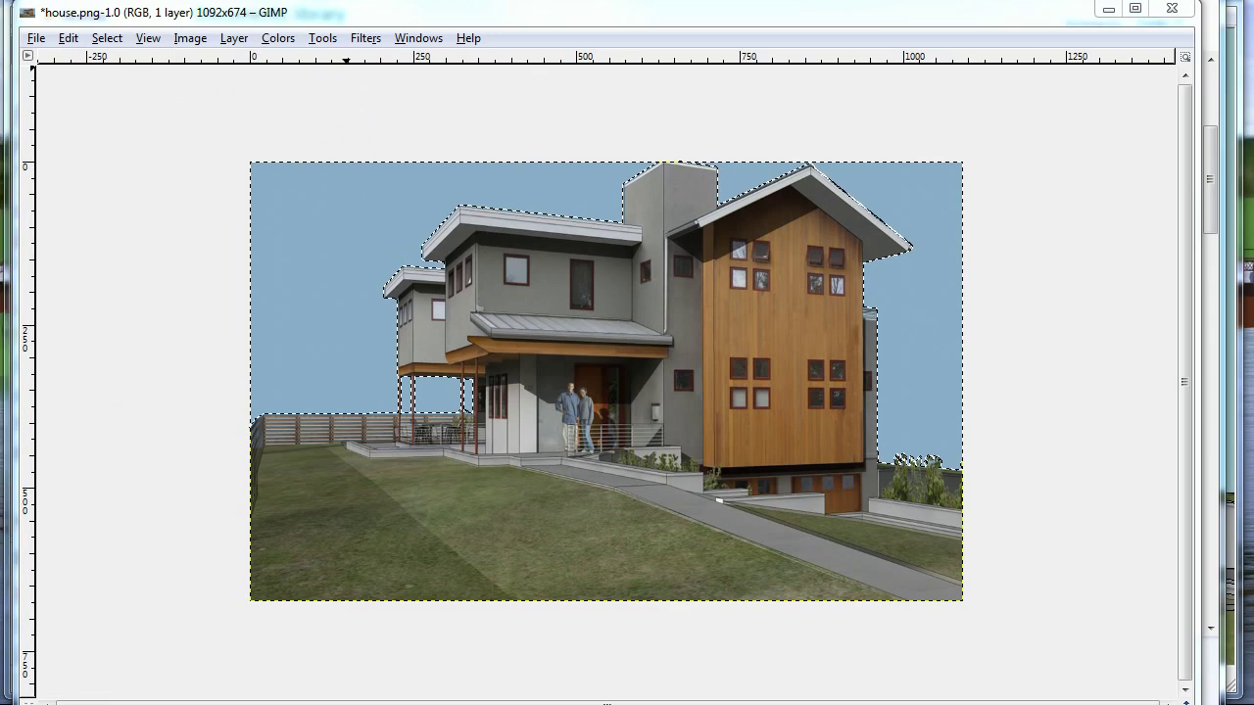
Step: Add a white layer mask to the Background layer
key("ctrl+l")
left_click_drag(294, 55, 594, 0)
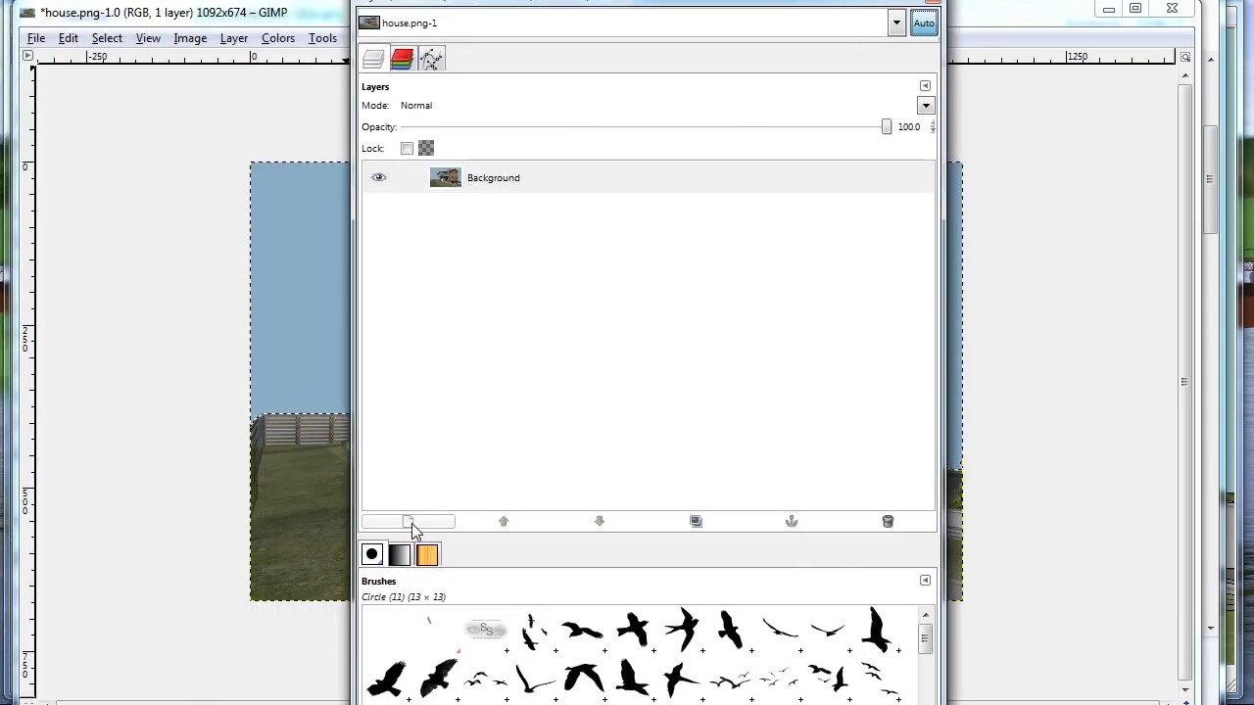
right_click(454, 188)
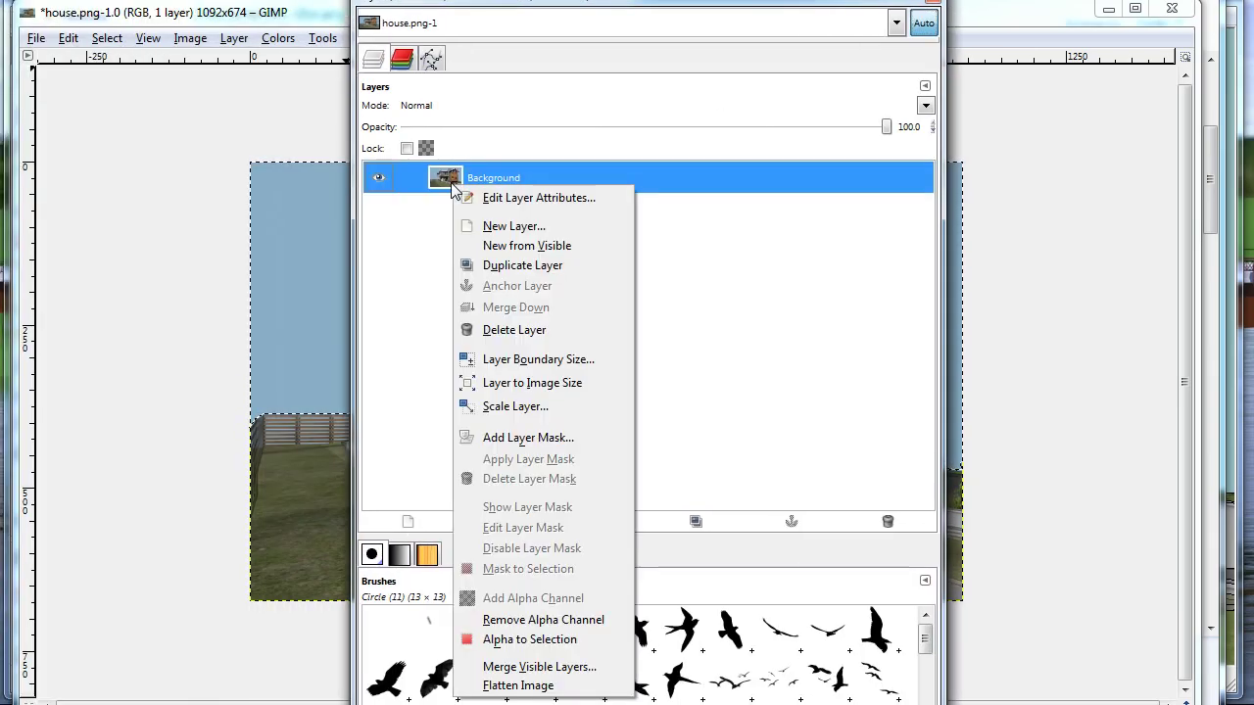
left_click(572, 437)
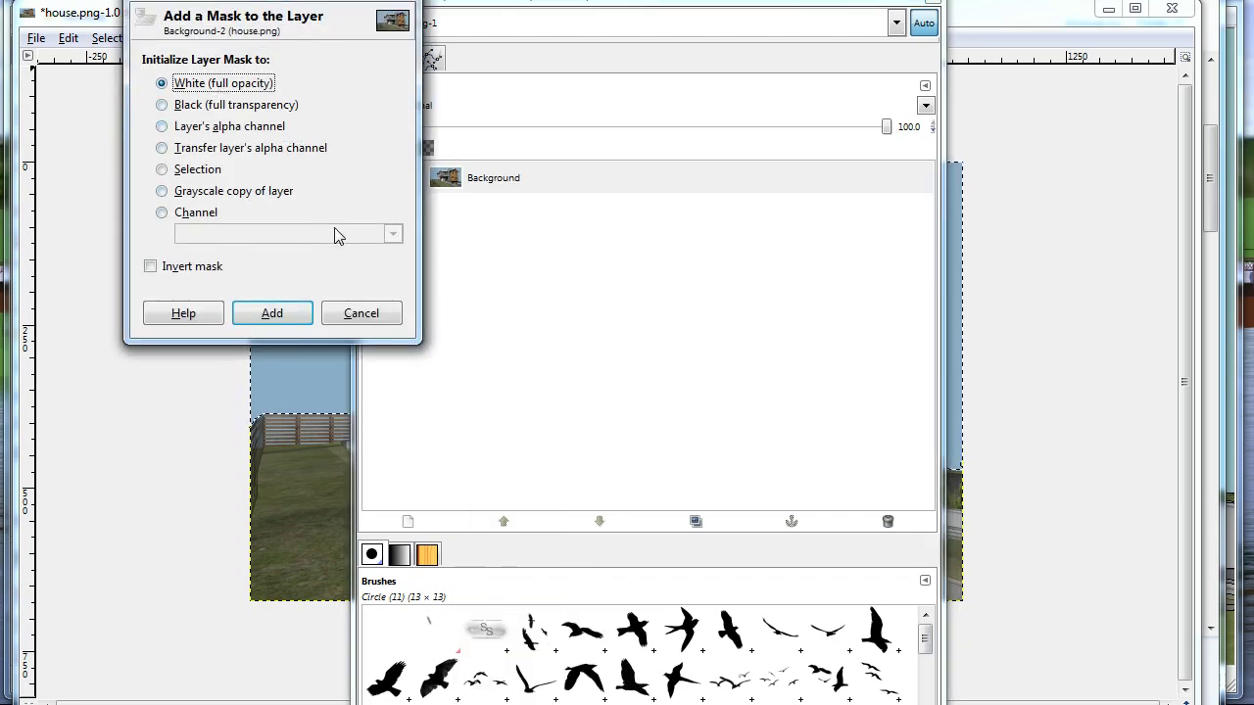
left_click(259, 313)
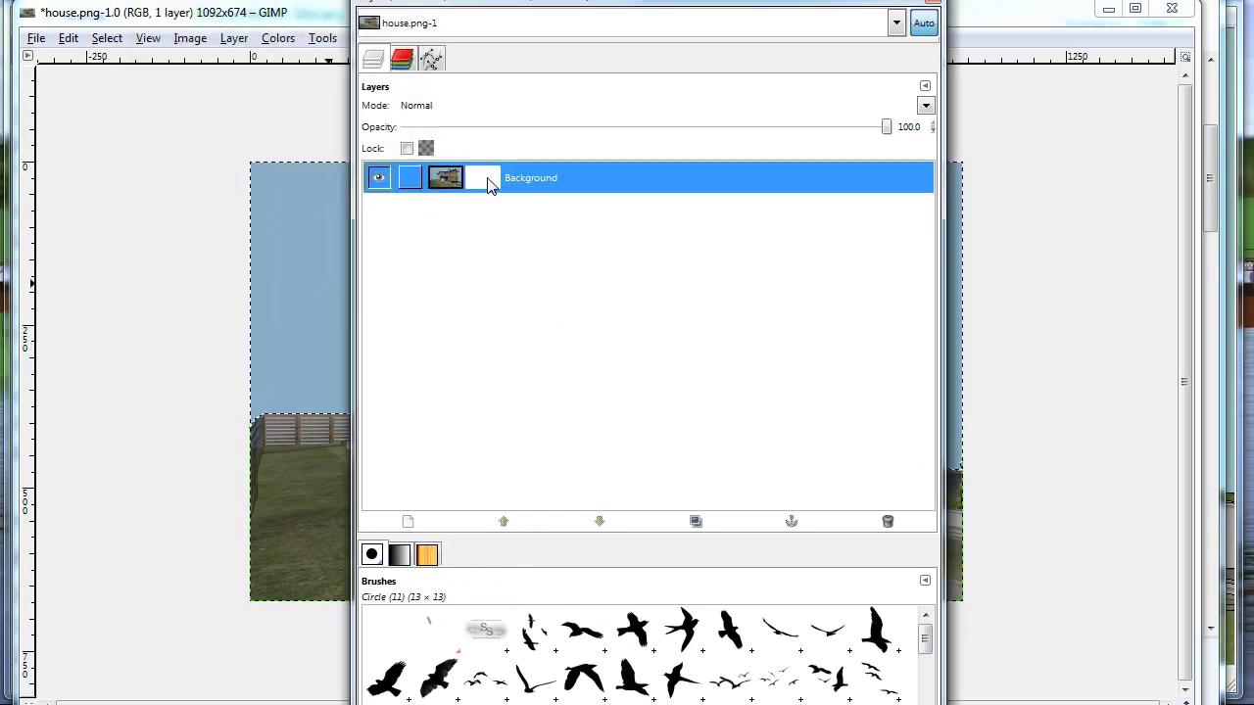
Step: Bucket-fill the mask black inside the sky selection to hide the sky
key("ctrl+b")
left_click_drag(960, 40, 907, 29)
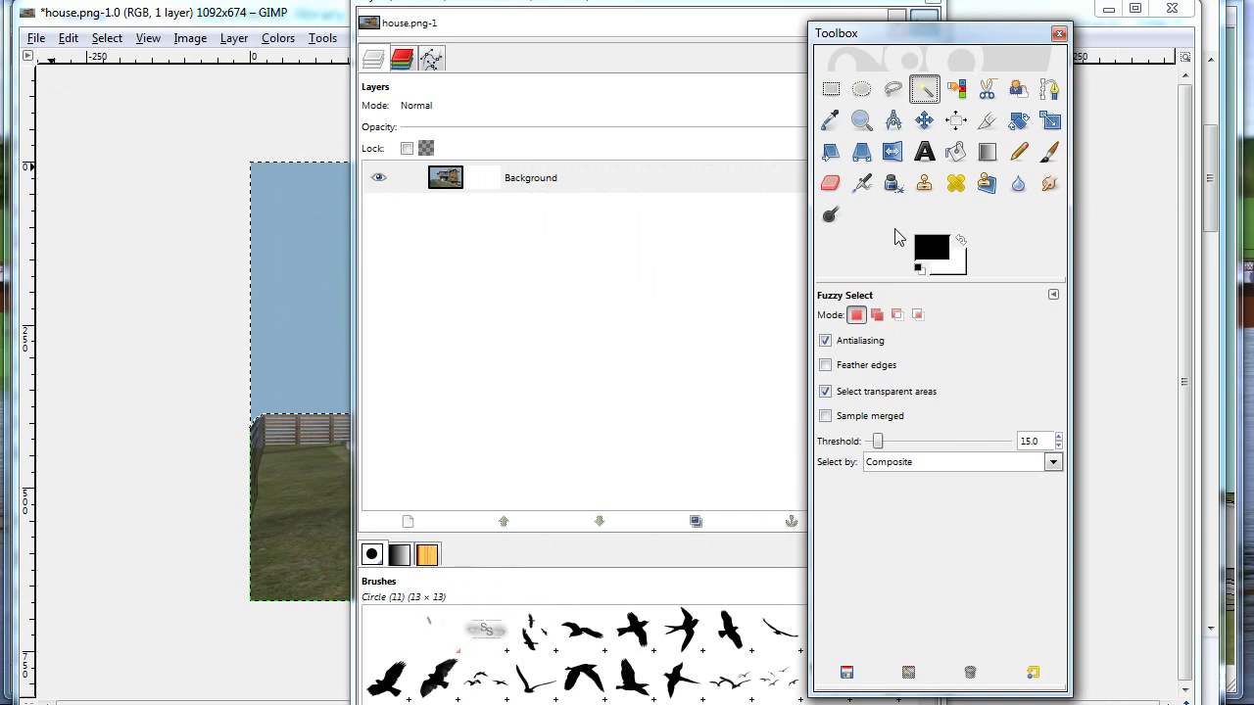
left_click(956, 152)
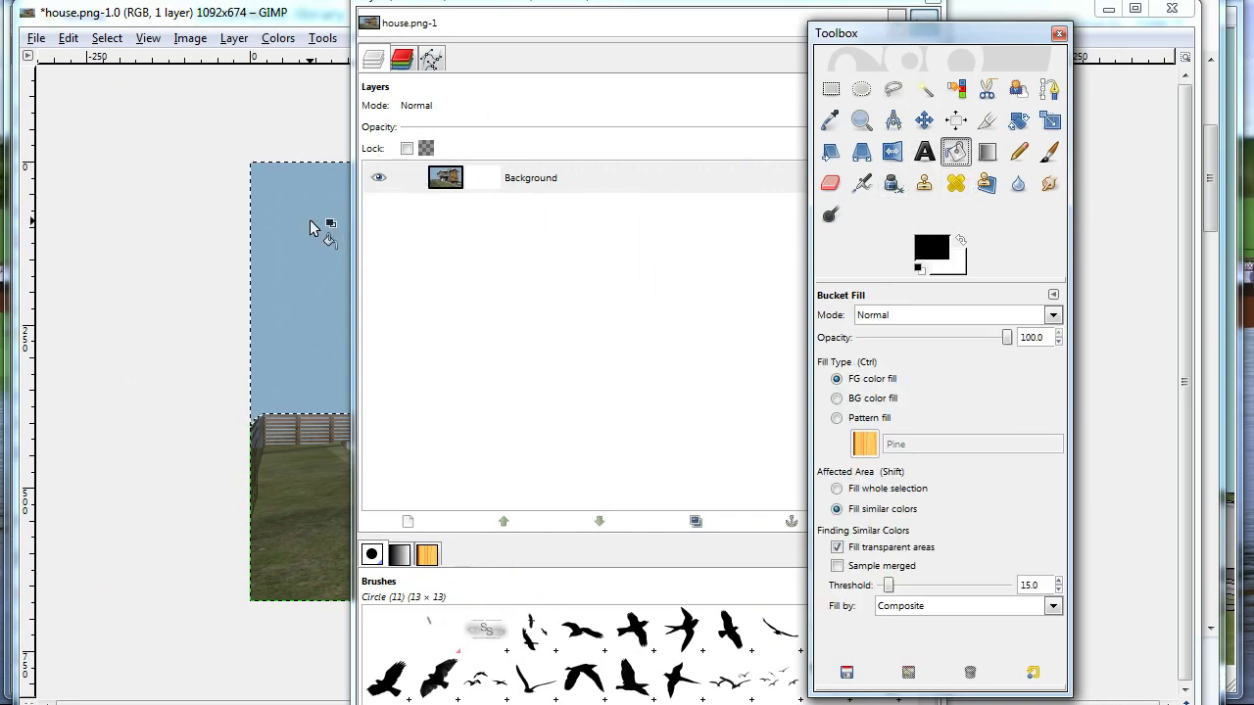
left_click(311, 226)
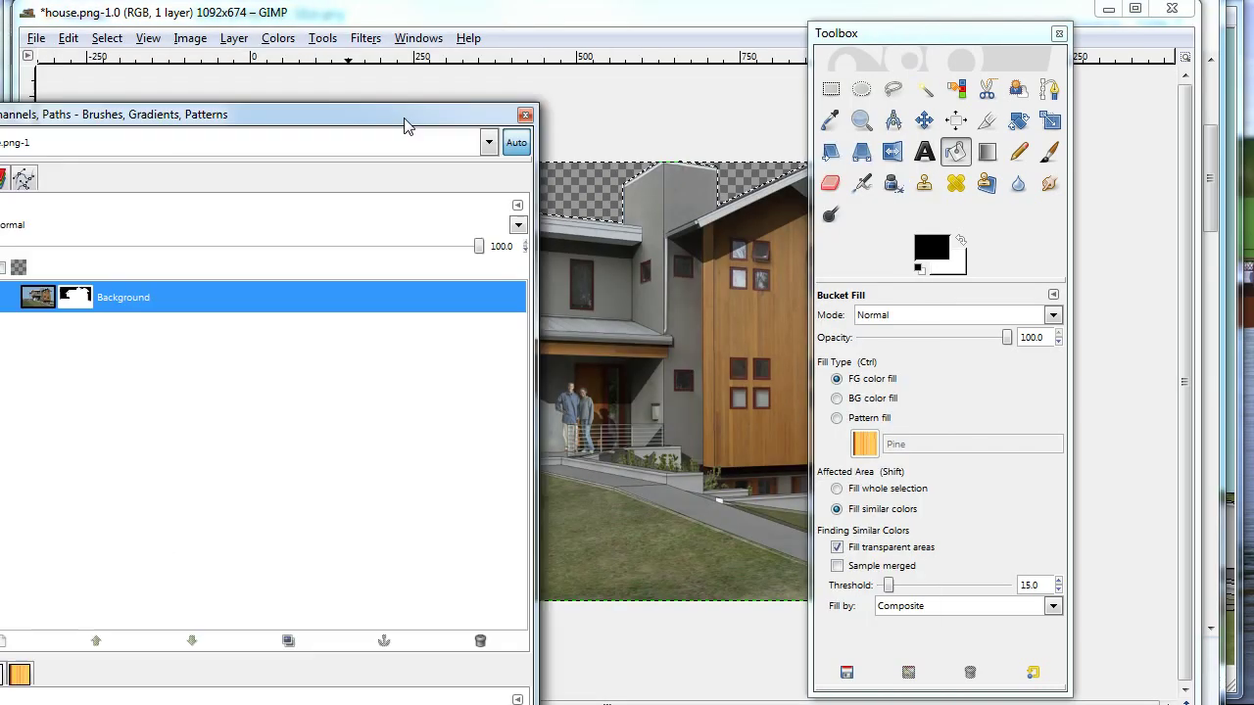
Step: Close the Layers dialog and clear the selection with Select > None
left_click_drag(688, 10, 496, 86)
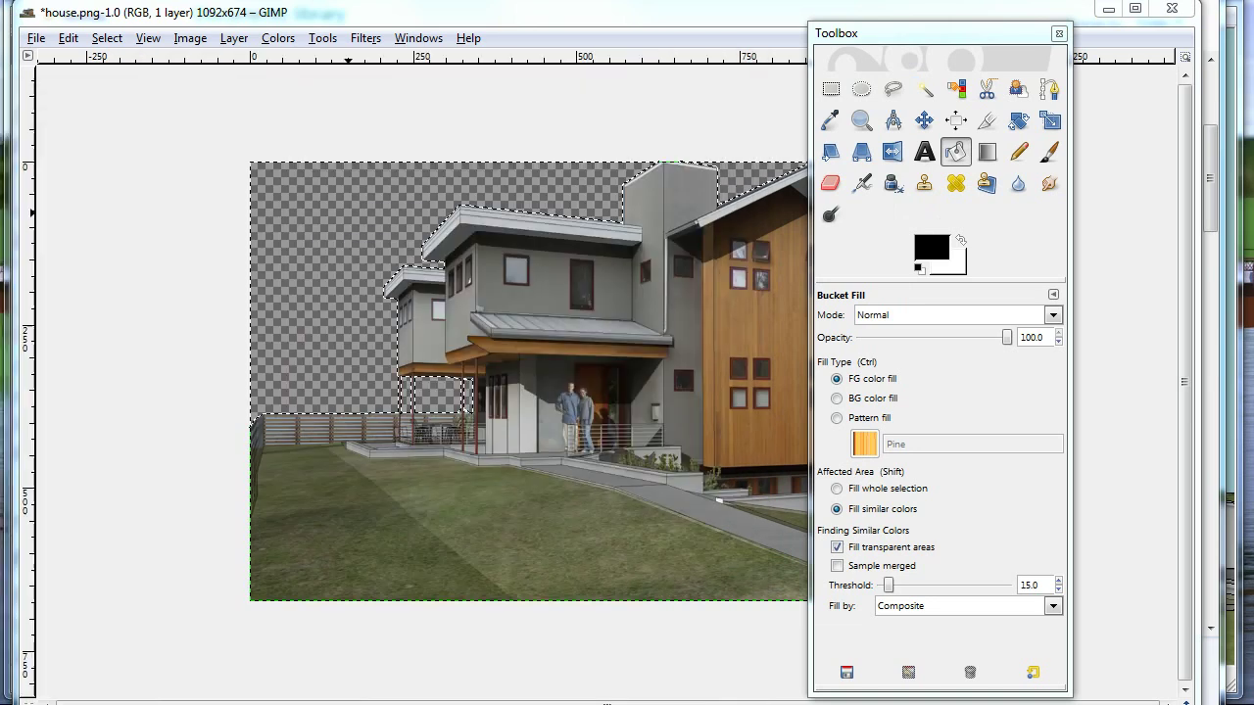
left_click(612, 57)
key("Tab")
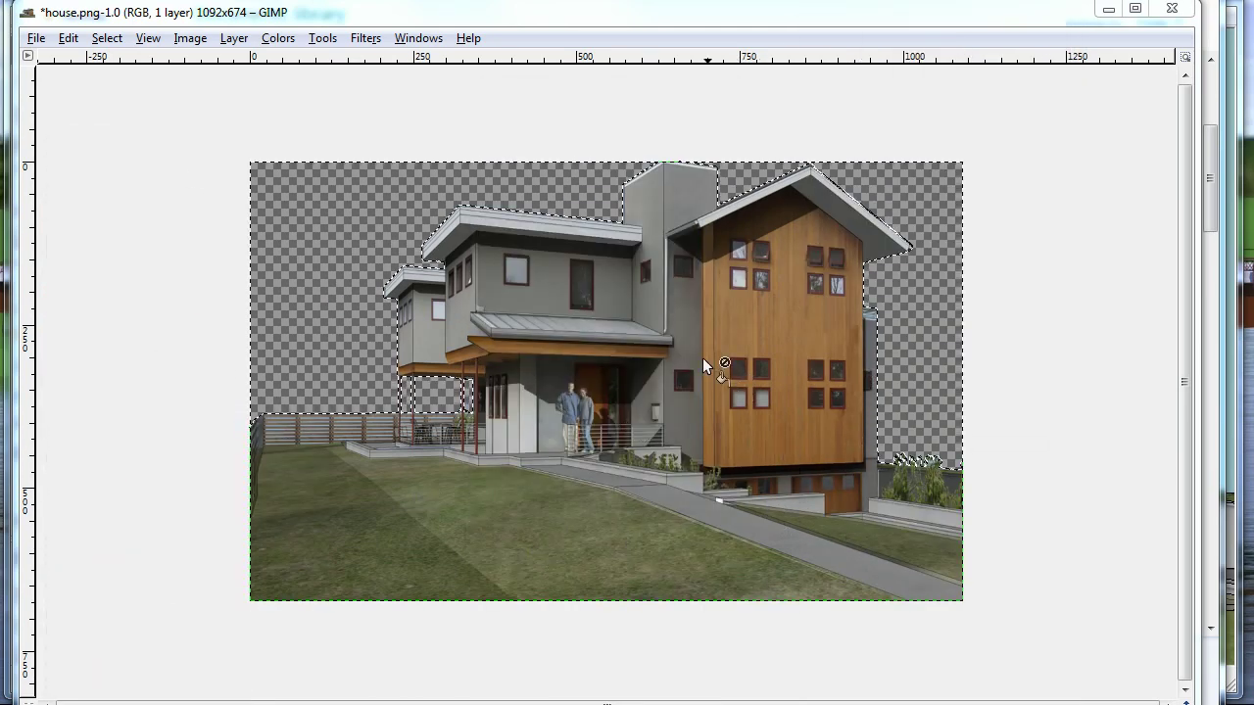
left_click(110, 39)
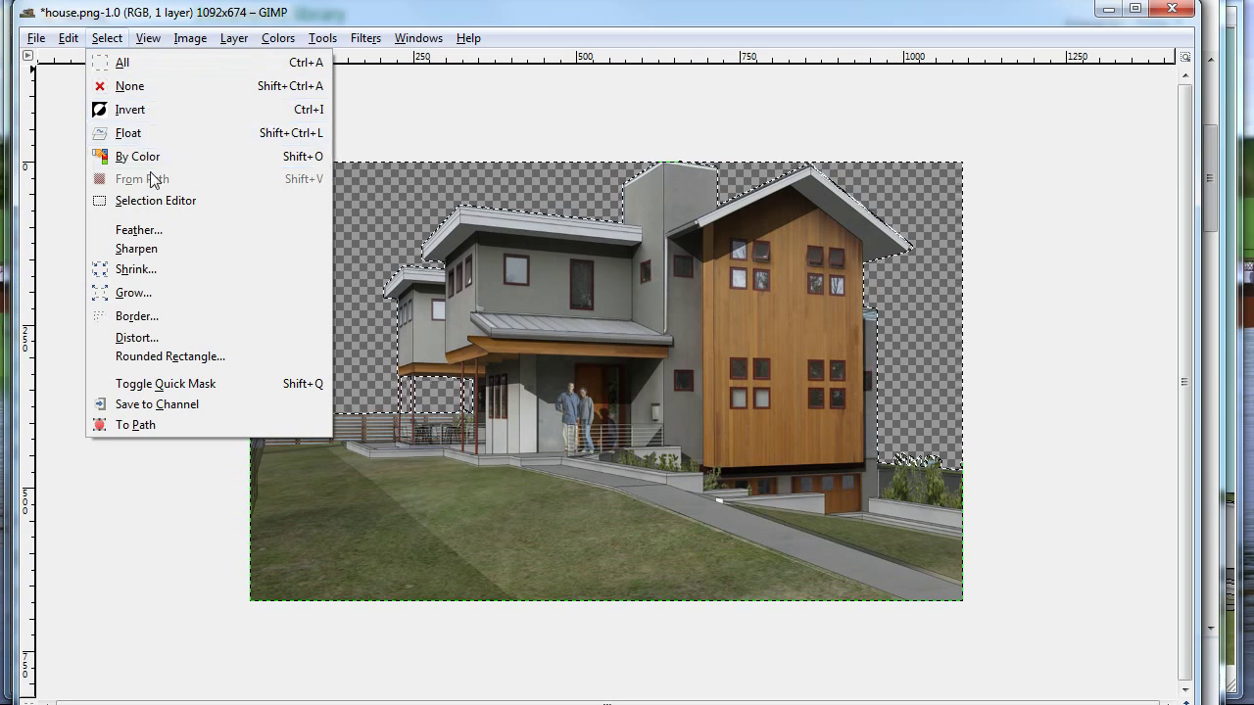
left_click(173, 88)
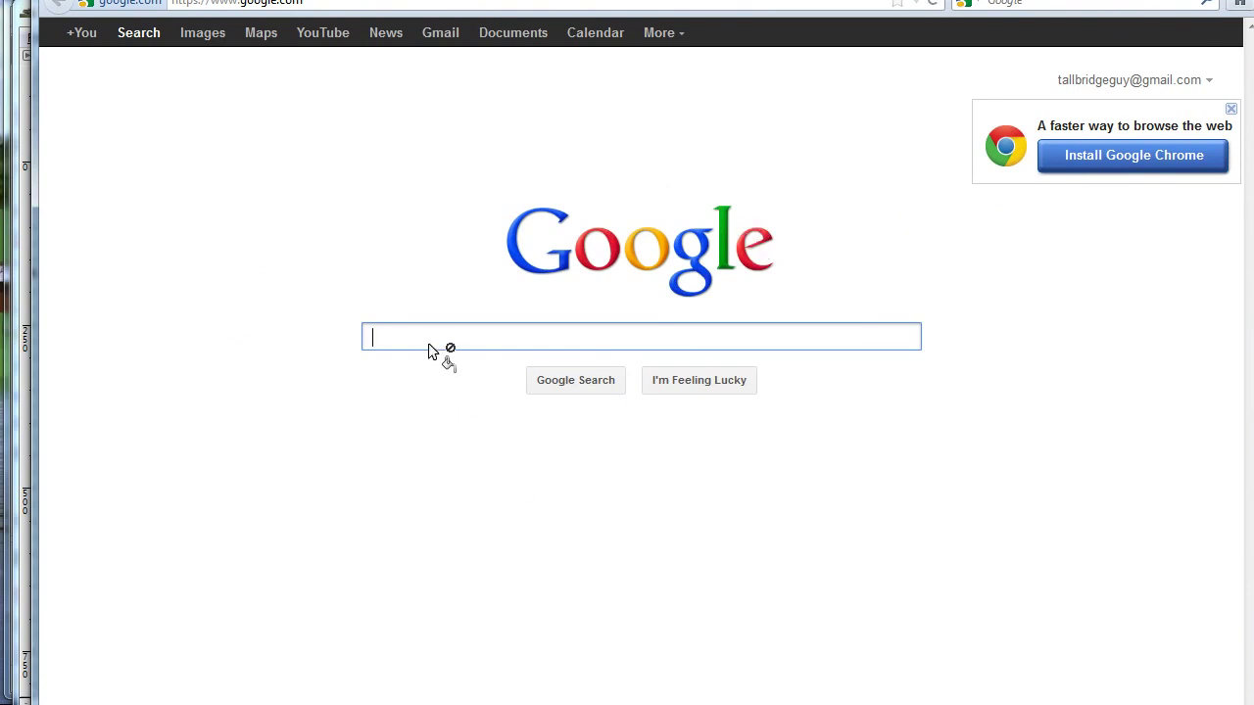
Step: Search Google Images for large 'sky' pictures
type("sky")
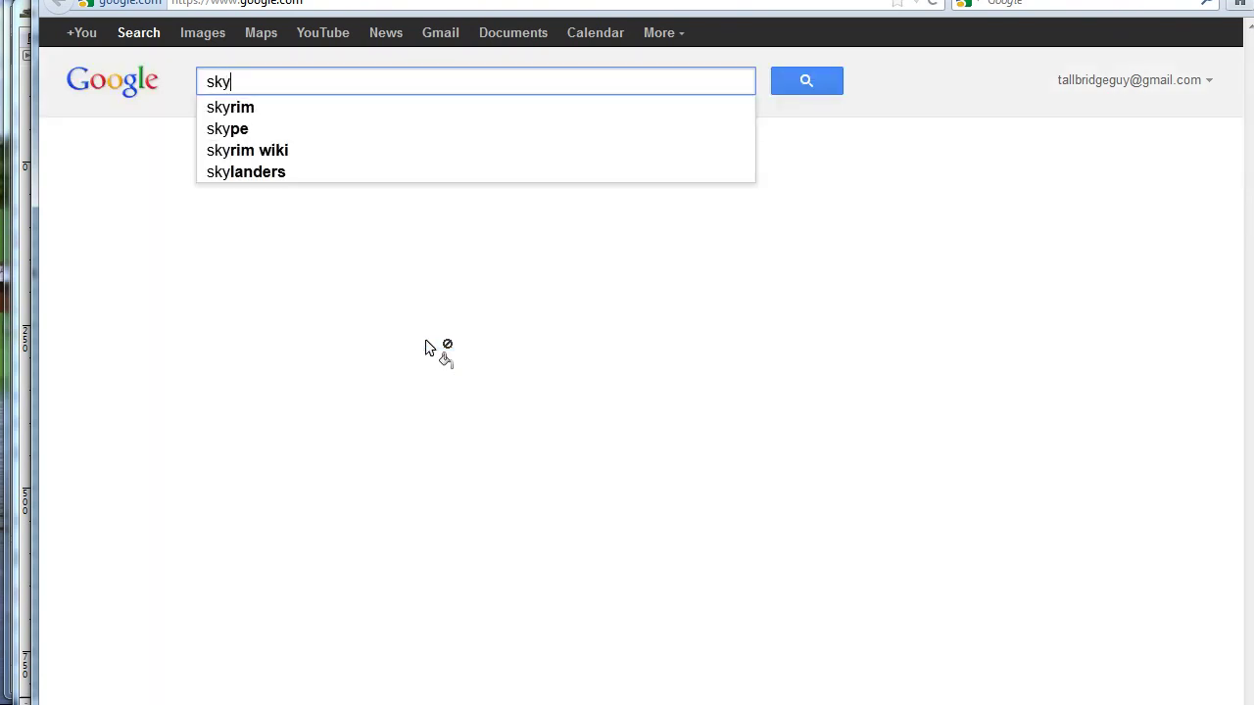
key("Return")
left_click(92, 245)
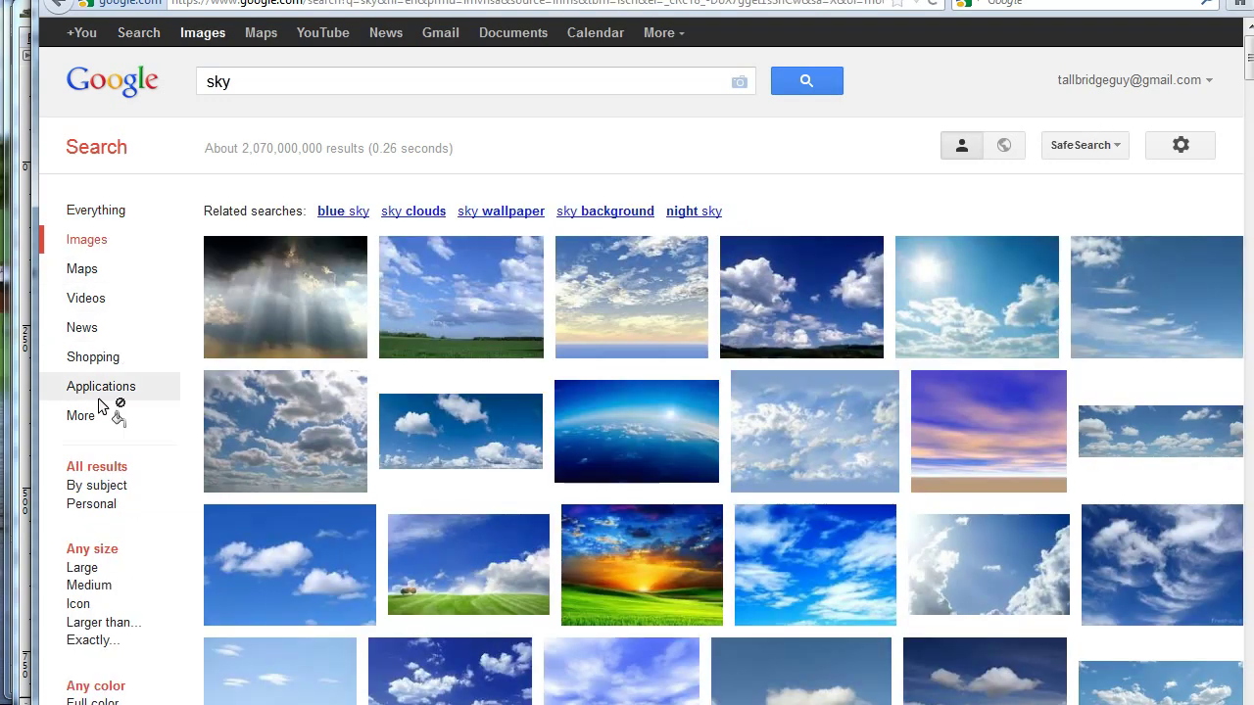
left_click(102, 572)
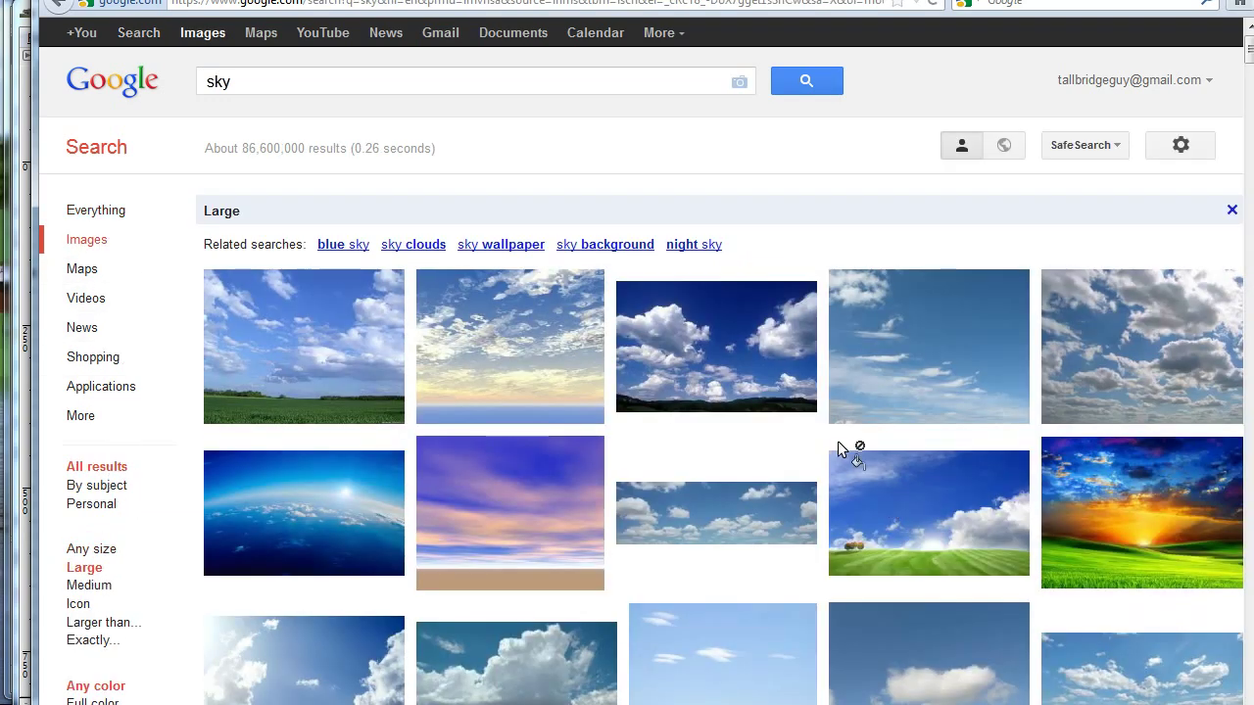
Step: Open the full-size 1600×1200 Sky_by_chocolateir_stock.jpg cloud photo at actual size
scroll(862, 480, "down", 2)
scroll(838, 446, "down", 2)
scroll(838, 445, "down", 2)
scroll(837, 446, "down", 2)
scroll(838, 446, "down", 3)
scroll(836, 446, "down", 2)
scroll(836, 449, "down", 2)
scroll(836, 450, "down", 1)
scroll(835, 453, "down", 2)
scroll(836, 447, "down", 3)
scroll(837, 446, "down", 3)
scroll(838, 443, "down", 2)
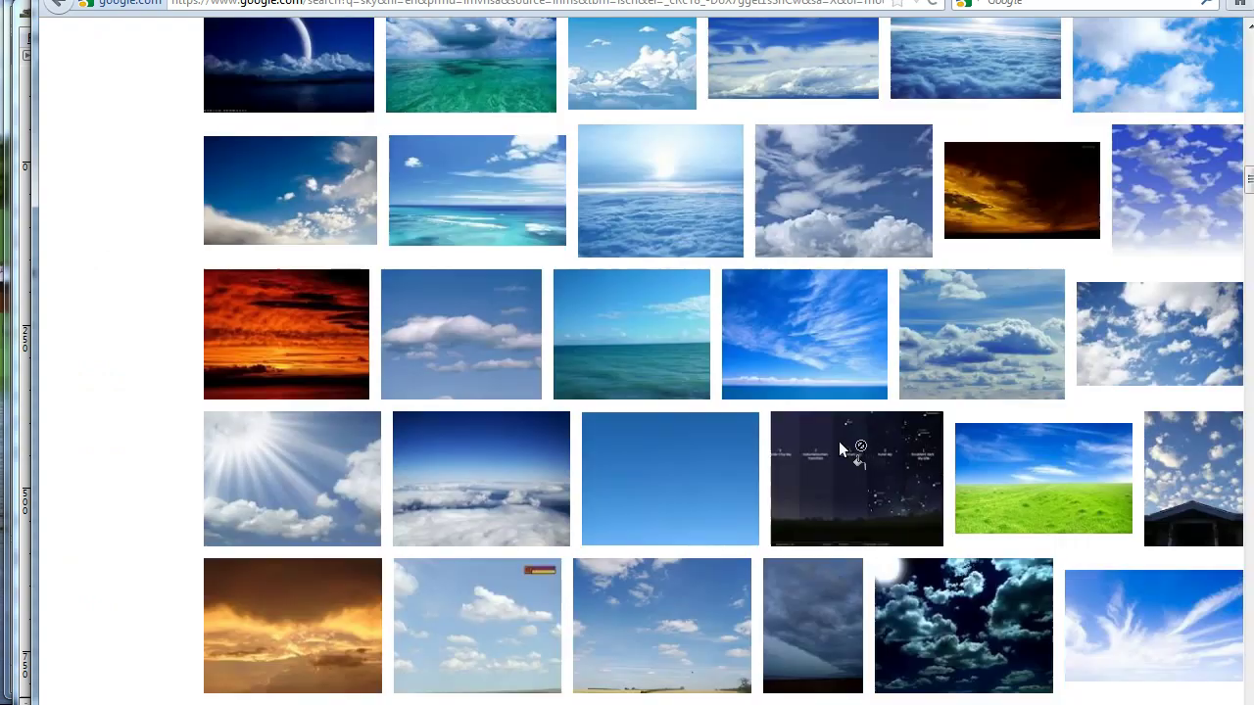
scroll(845, 442, "down", 2)
scroll(843, 444, "down", 2)
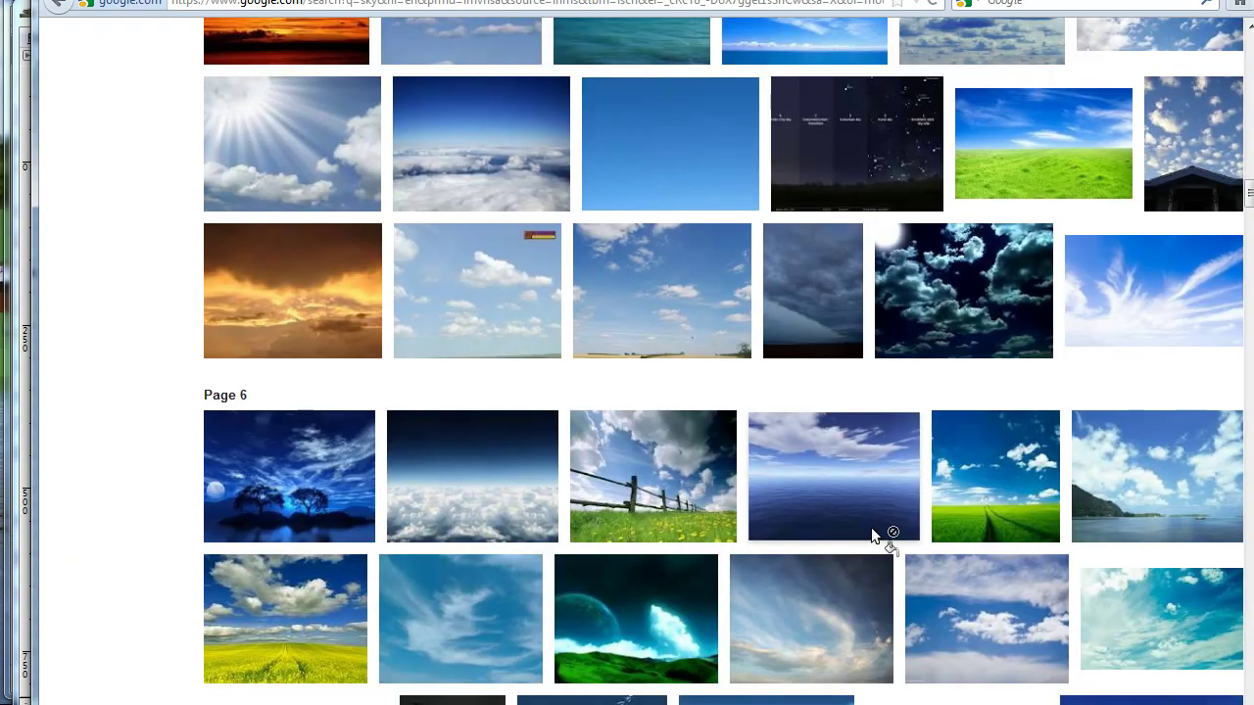
scroll(875, 549, "down", 1)
scroll(846, 556, "down", 1)
scroll(845, 556, "down", 2)
scroll(846, 559, "down", 2)
scroll(844, 555, "down", 2)
scroll(863, 545, "down", 2)
scroll(863, 546, "down", 2)
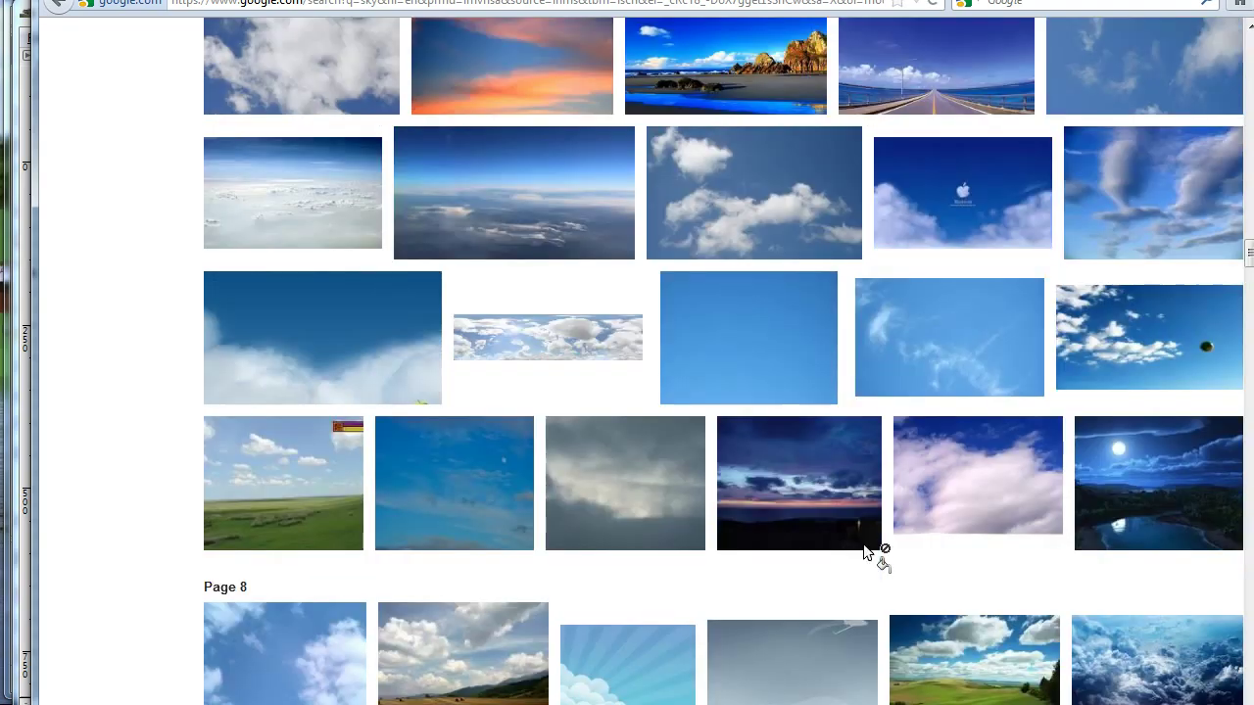
scroll(863, 544, "down", 2)
scroll(863, 544, "down", 1)
scroll(863, 547, "down", 1)
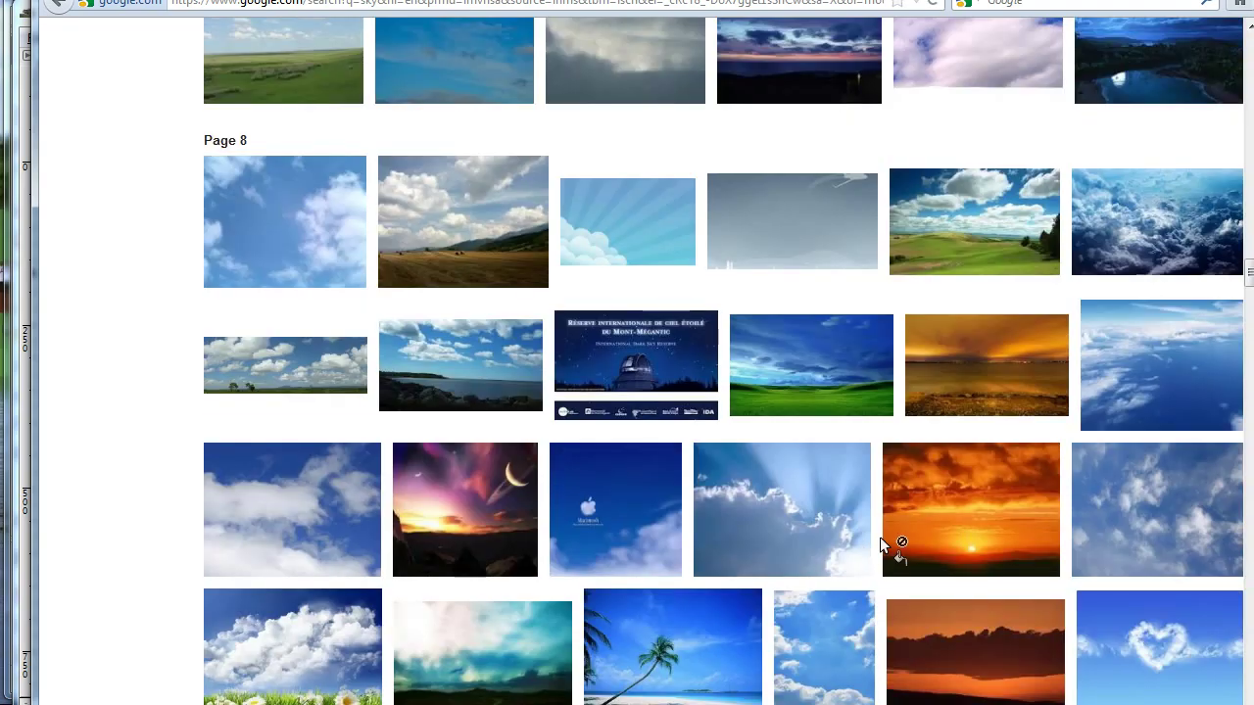
scroll(881, 548, "down", 2)
scroll(876, 545, "down", 2)
scroll(874, 546, "down", 2)
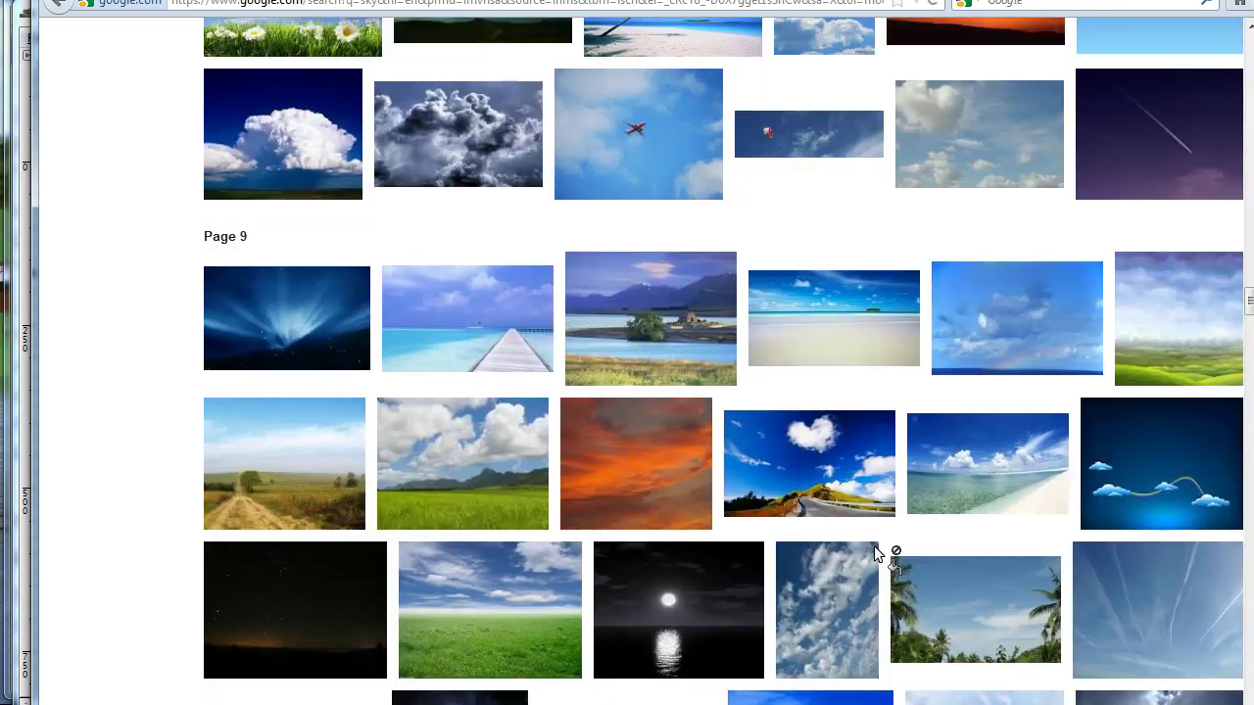
scroll(875, 553, "down", 2)
scroll(874, 553, "down", 2)
scroll(875, 555, "down", 2)
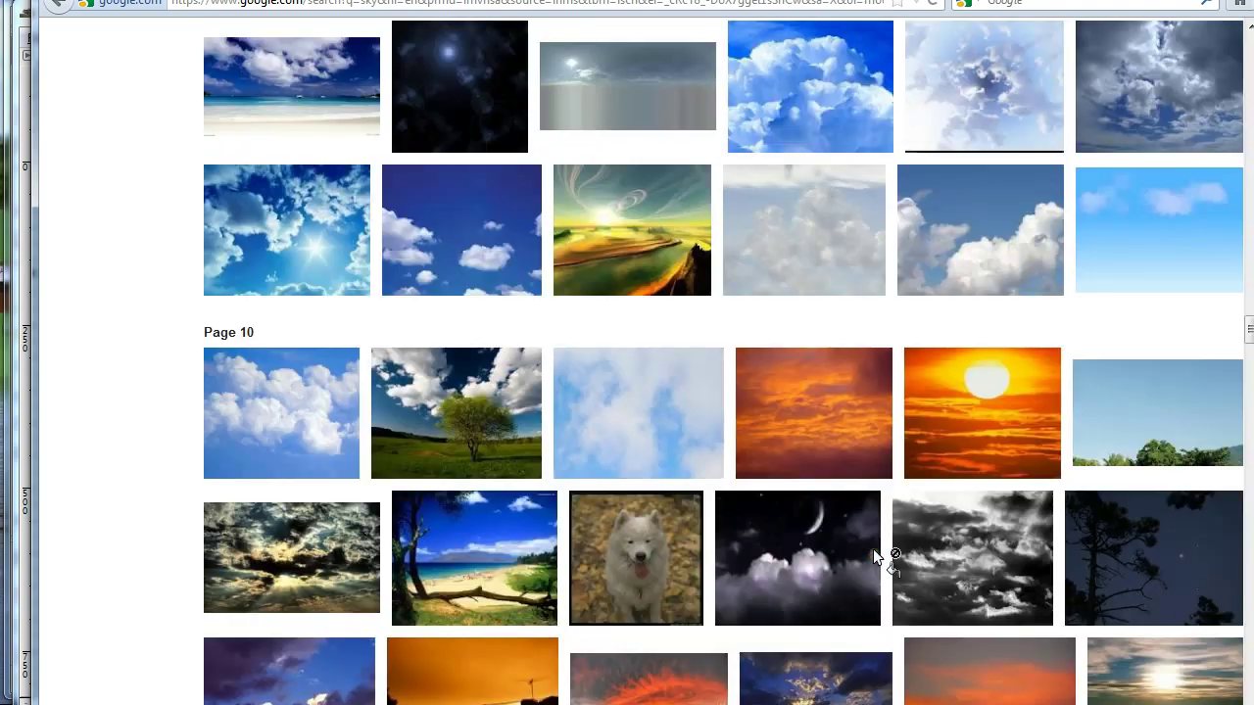
scroll(873, 549, "down", 2)
scroll(873, 549, "down", 1)
scroll(871, 551, "down", 1)
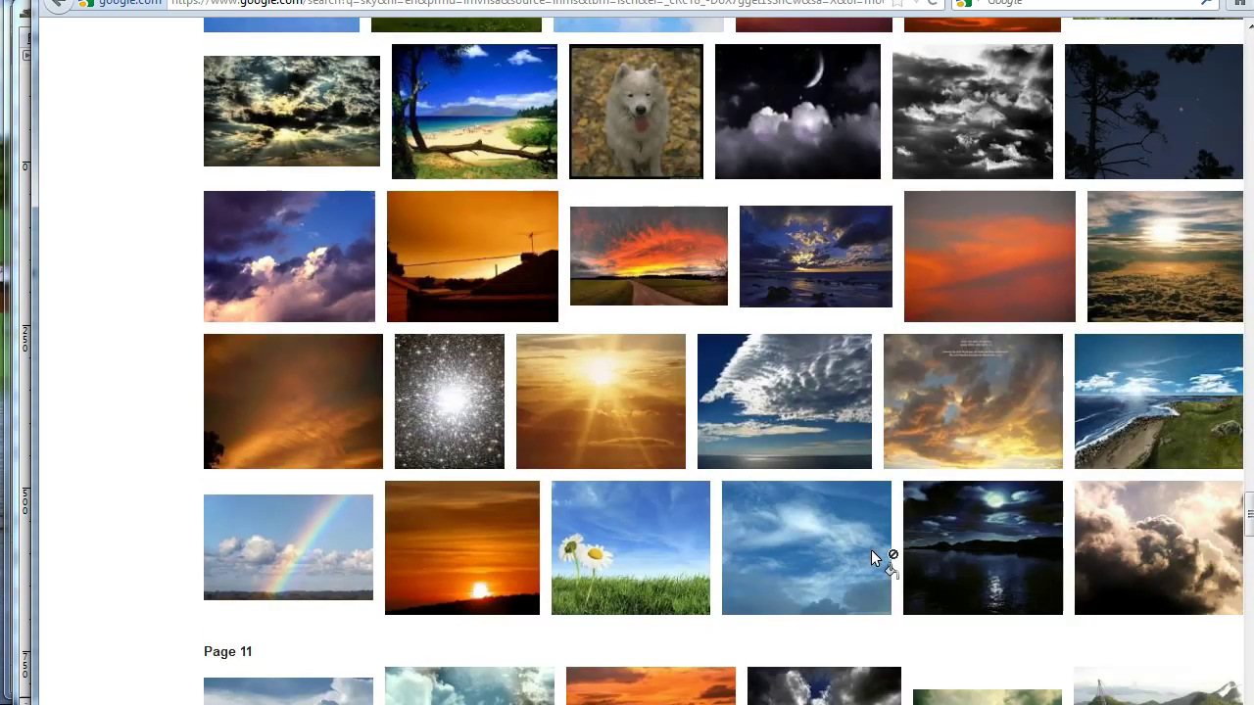
scroll(871, 550, "down", 2)
scroll(871, 548, "down", 3)
scroll(869, 549, "down", 2)
scroll(869, 551, "down", 2)
scroll(867, 552, "down", 2)
scroll(866, 554, "down", 1)
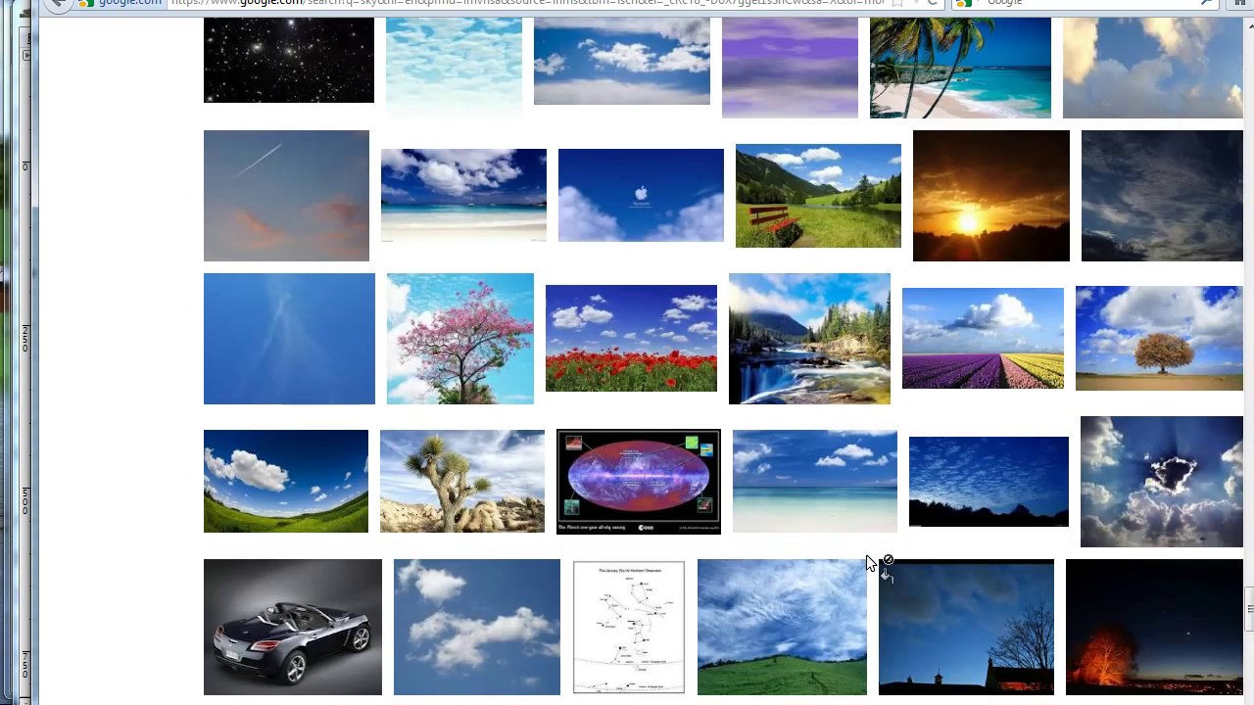
scroll(866, 555, "down", 2)
scroll(865, 554, "down", 3)
scroll(867, 560, "down", 3)
scroll(866, 559, "down", 3)
scroll(860, 555, "down", 2)
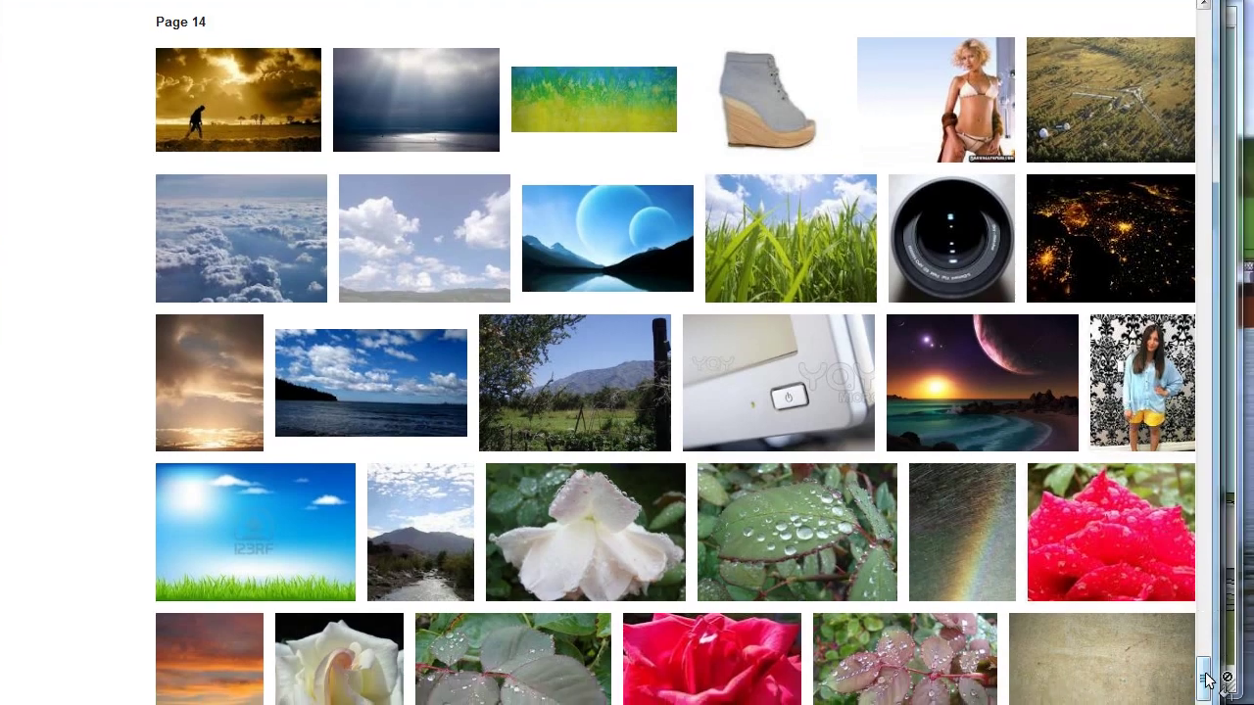
mouse_move(1203, 676)
left_mouse_down()
mouse_move(1214, 45)
mouse_move(1204, 319)
mouse_move(1183, 410)
left_mouse_up()
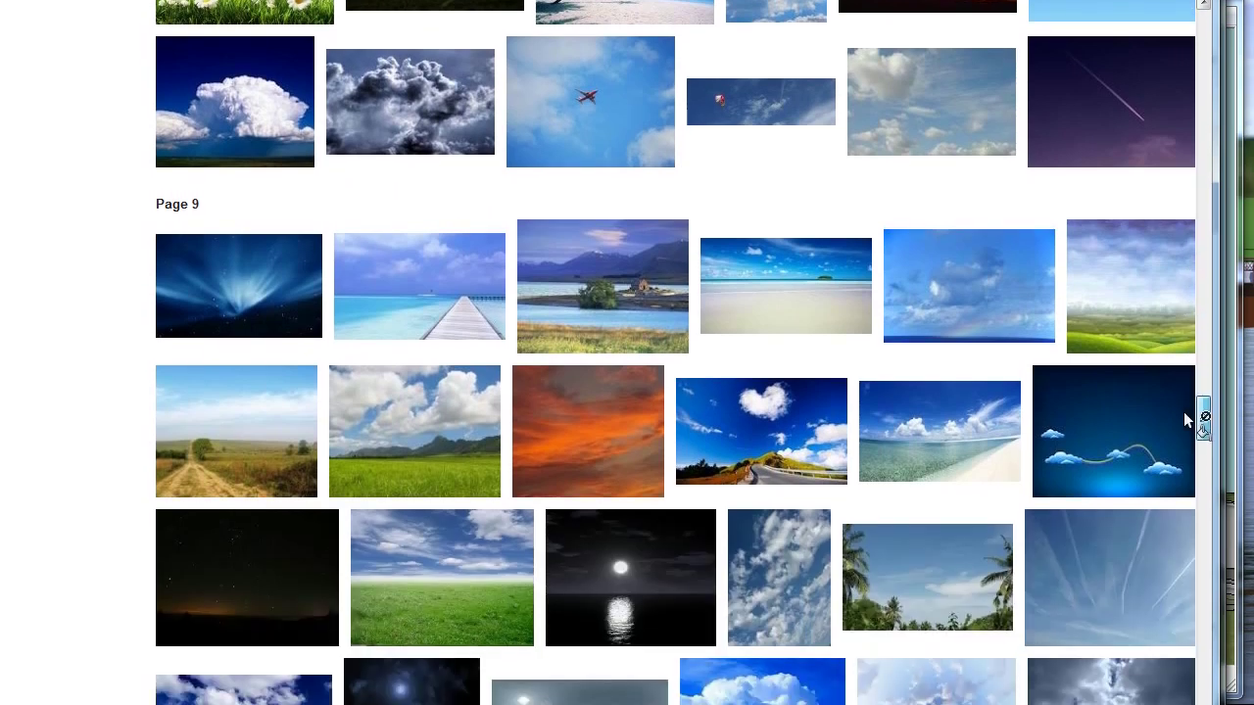
mouse_move(415, 431)
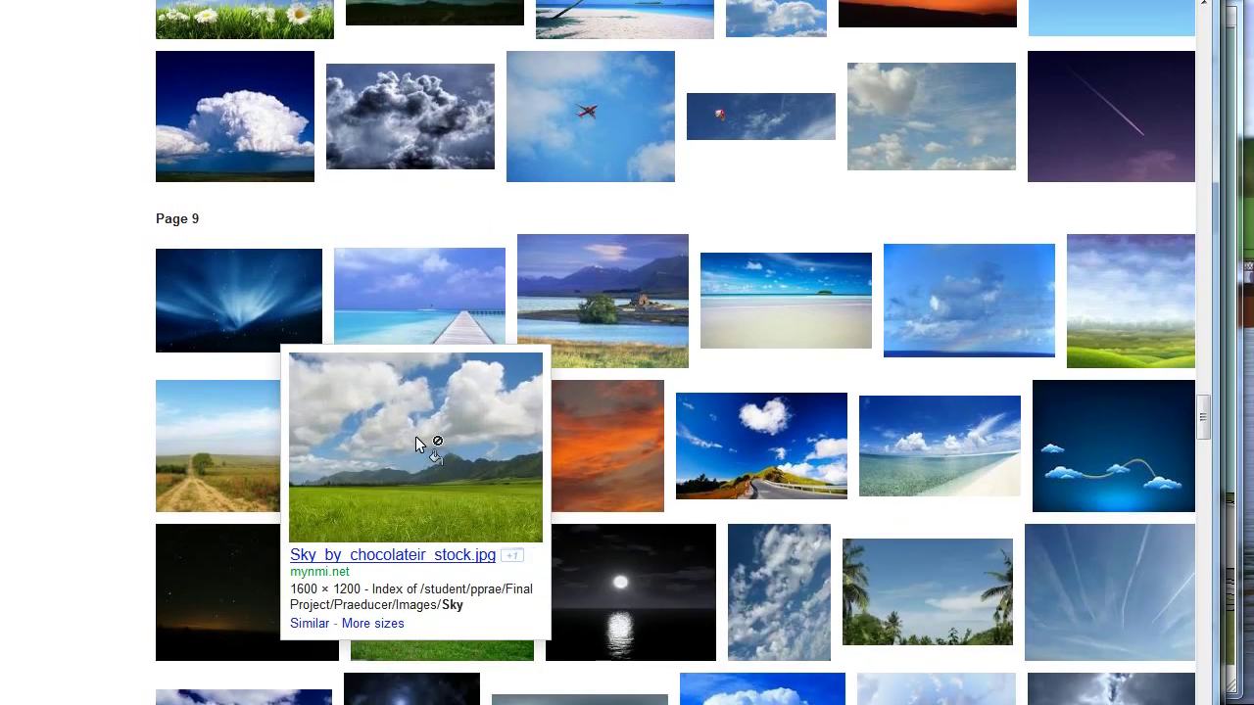
left_click(415, 436)
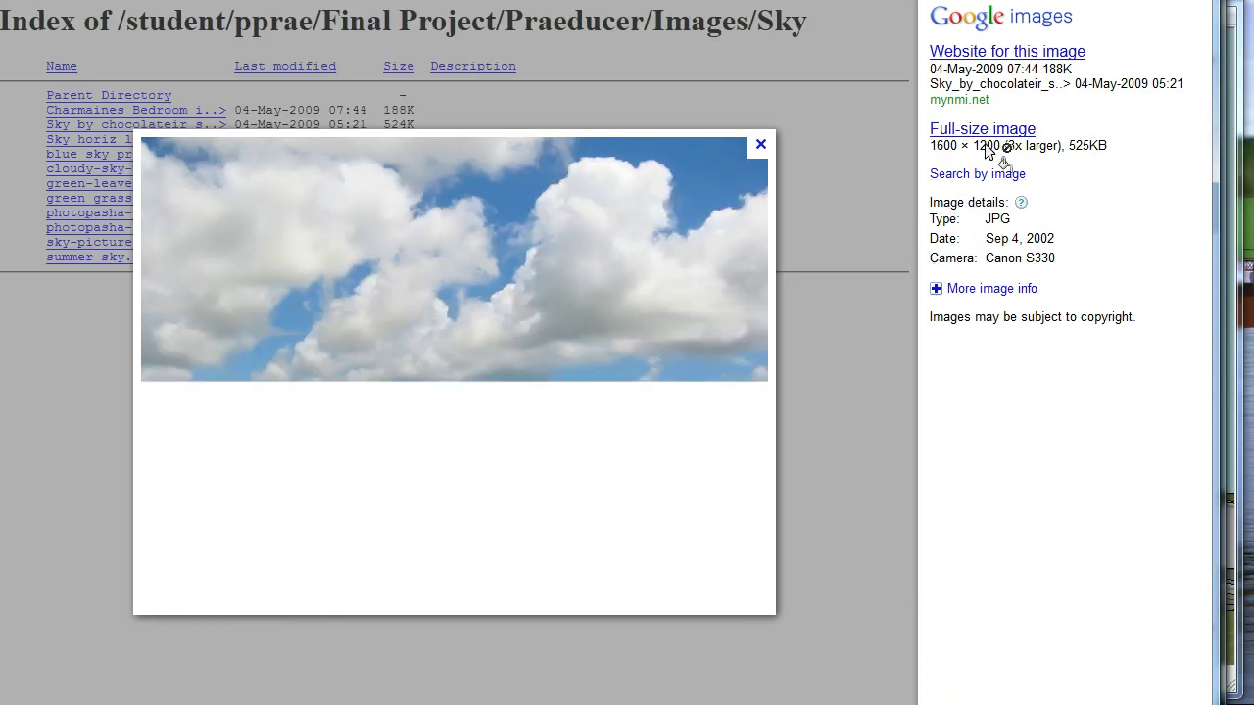
left_click(990, 131)
left_click(757, 226)
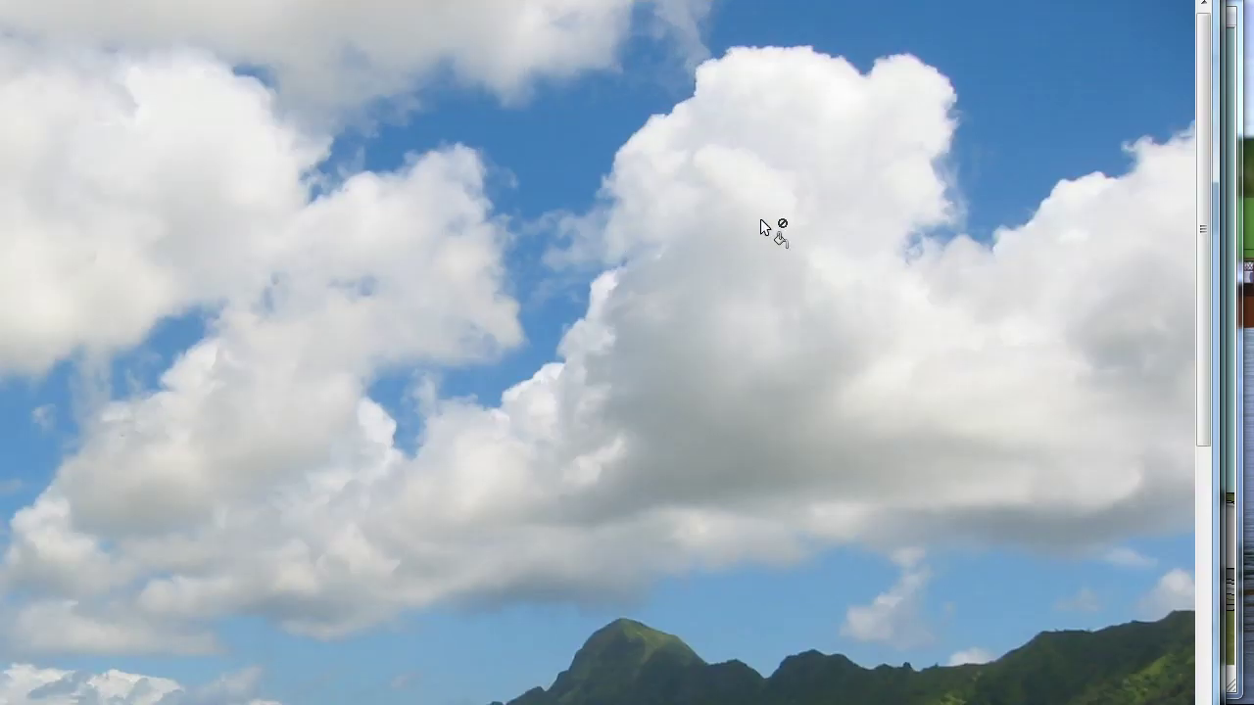
scroll(806, 285, "down", 5)
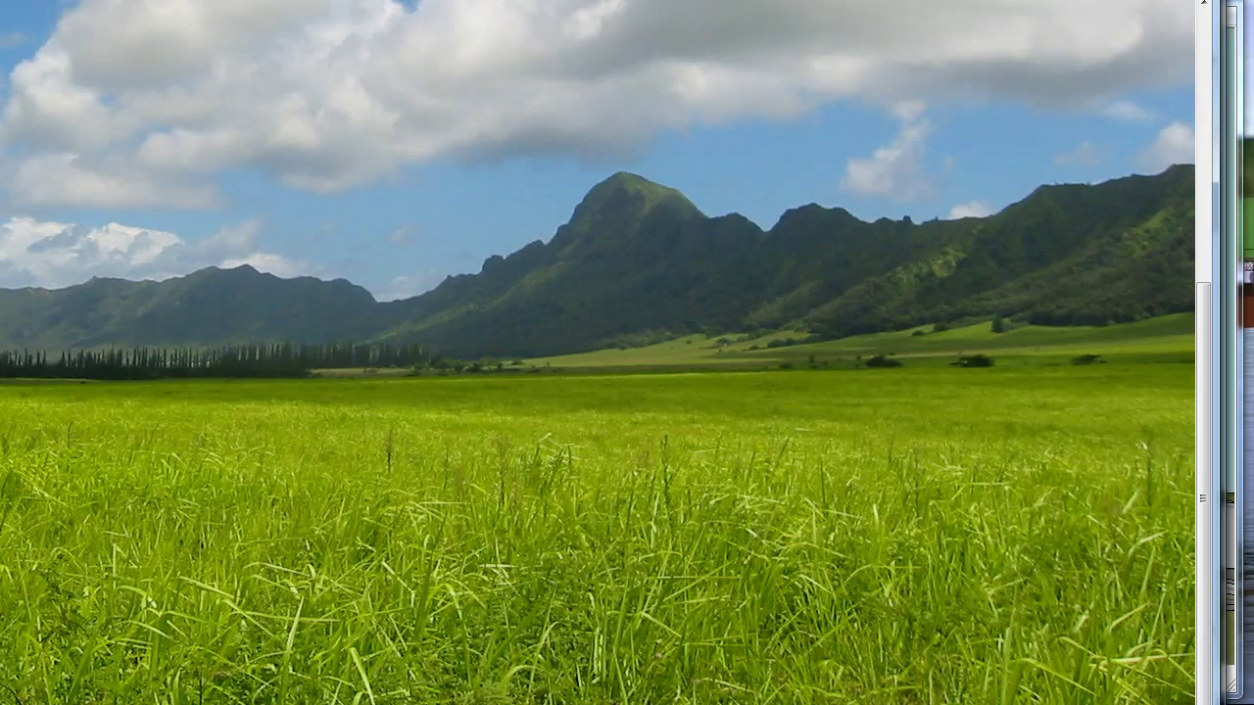
Step: Drag the full-size cloud photo from the browser onto the house image as a layer
left_click_drag(805, 284, 63, 216)
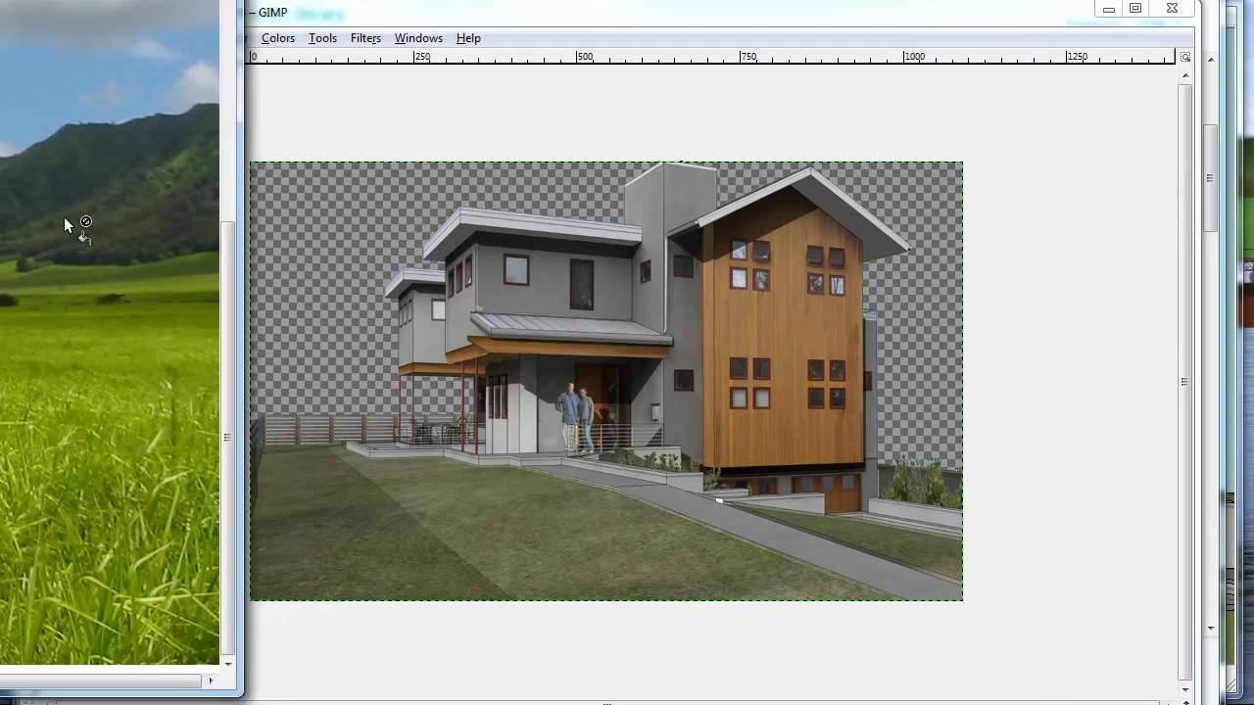
left_click_drag(62, 216, 925, 351)
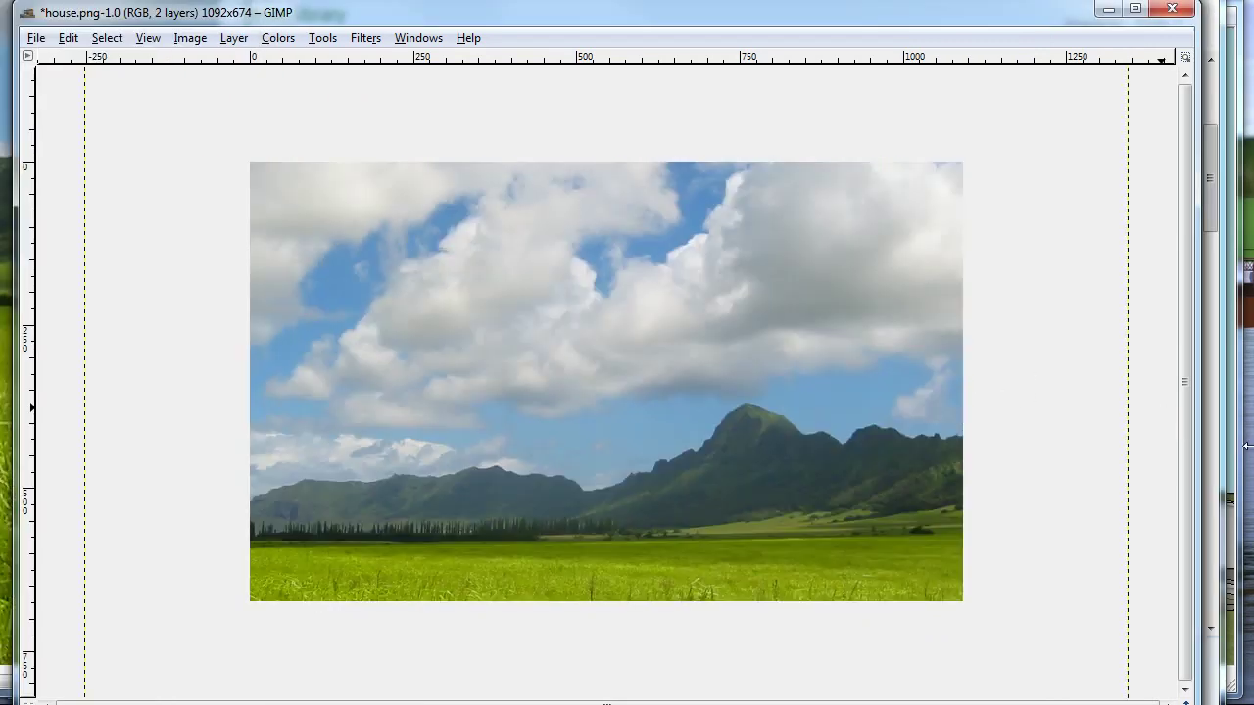
key("alt+Tab")
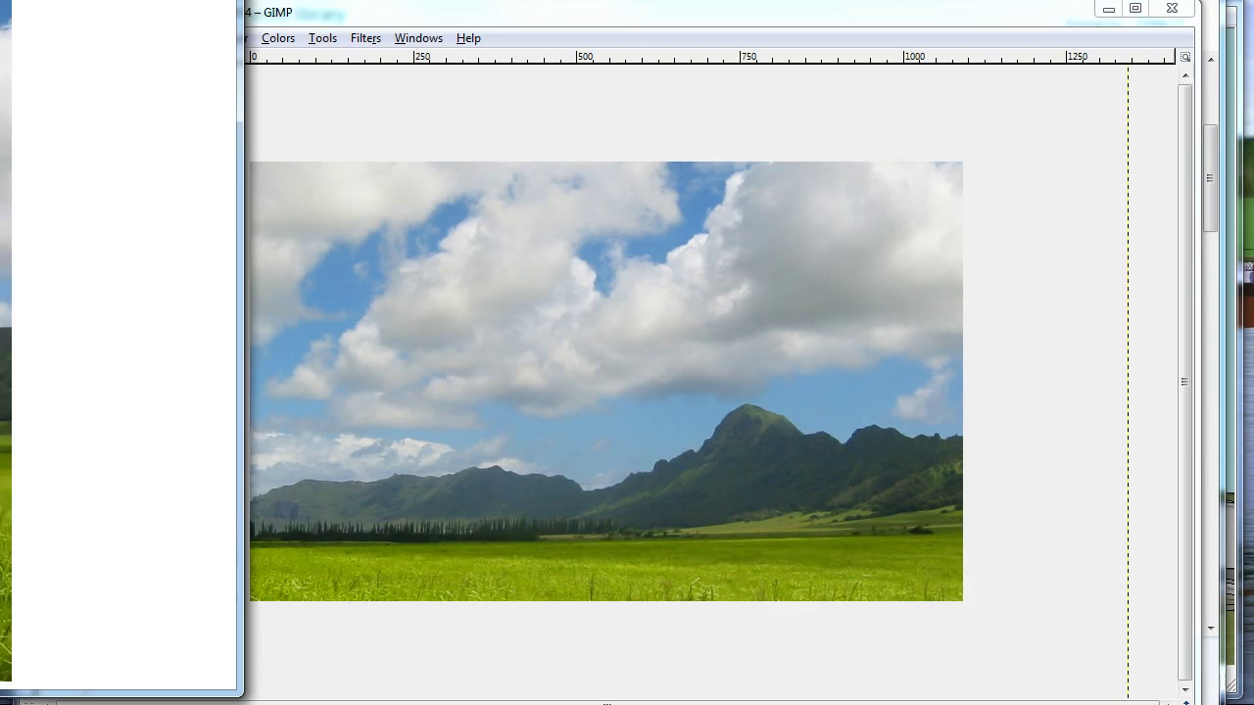
key("alt+Tab")
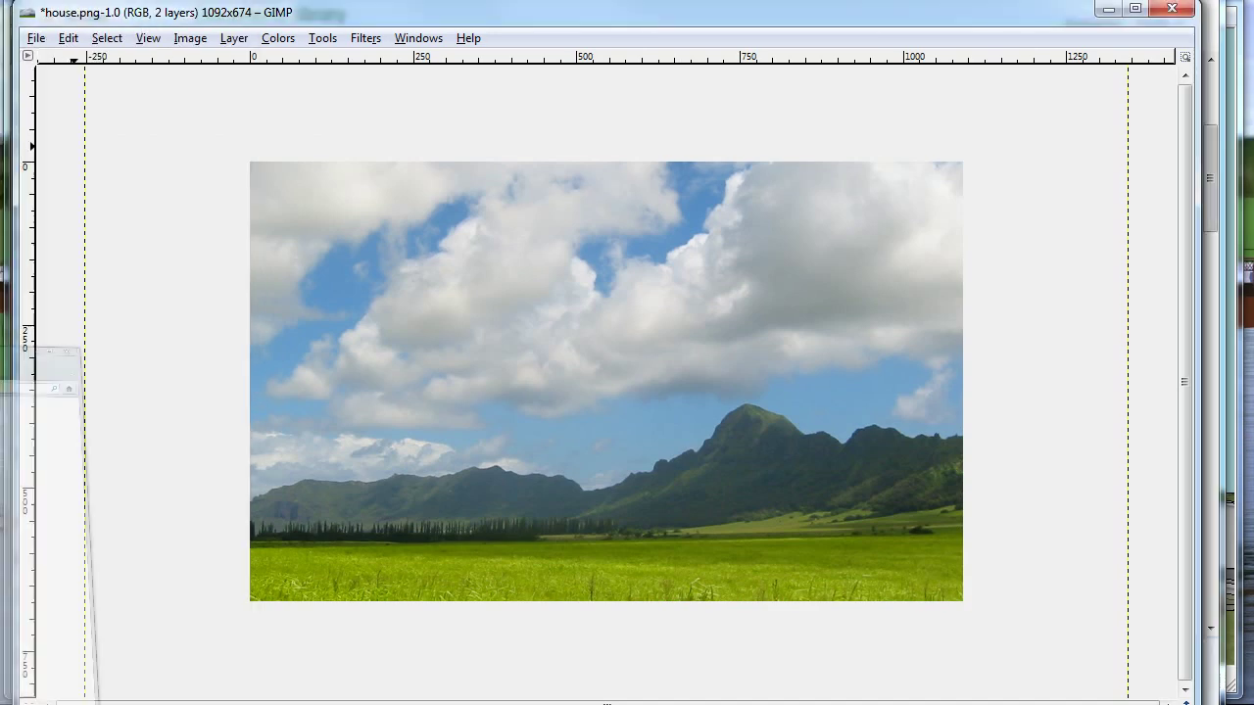
Step: Reorder the layers in the Layers dock so the house sits above the landscape
key("ctrl+l")
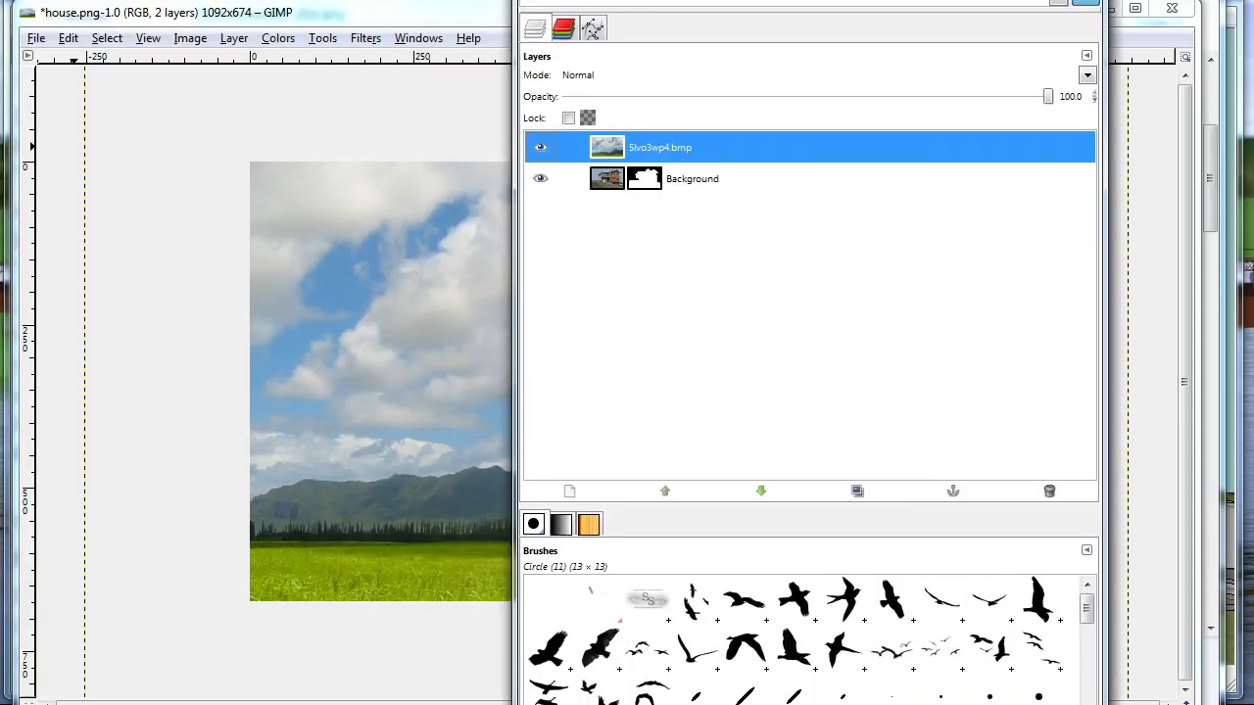
mouse_move(597, 160)
left_mouse_down()
mouse_move(622, 210)
mouse_move(597, 155)
mouse_move(599, 186)
mouse_move(627, 203)
mouse_move(680, 160)
mouse_move(602, 188)
mouse_move(571, 223)
mouse_move(574, 299)
mouse_move(630, 171)
mouse_move(746, 214)
left_mouse_up()
mouse_move(602, 191)
left_mouse_down()
mouse_move(651, 147)
mouse_move(618, 195)
left_mouse_up()
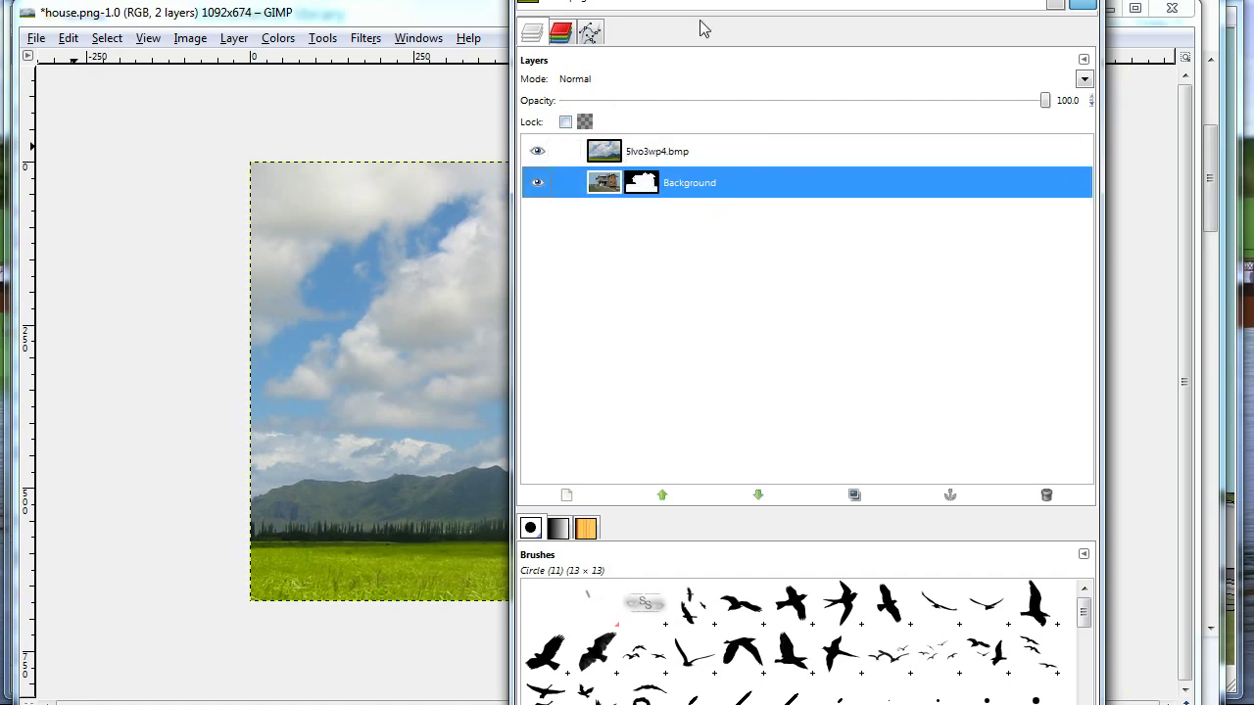
left_click(336, 160)
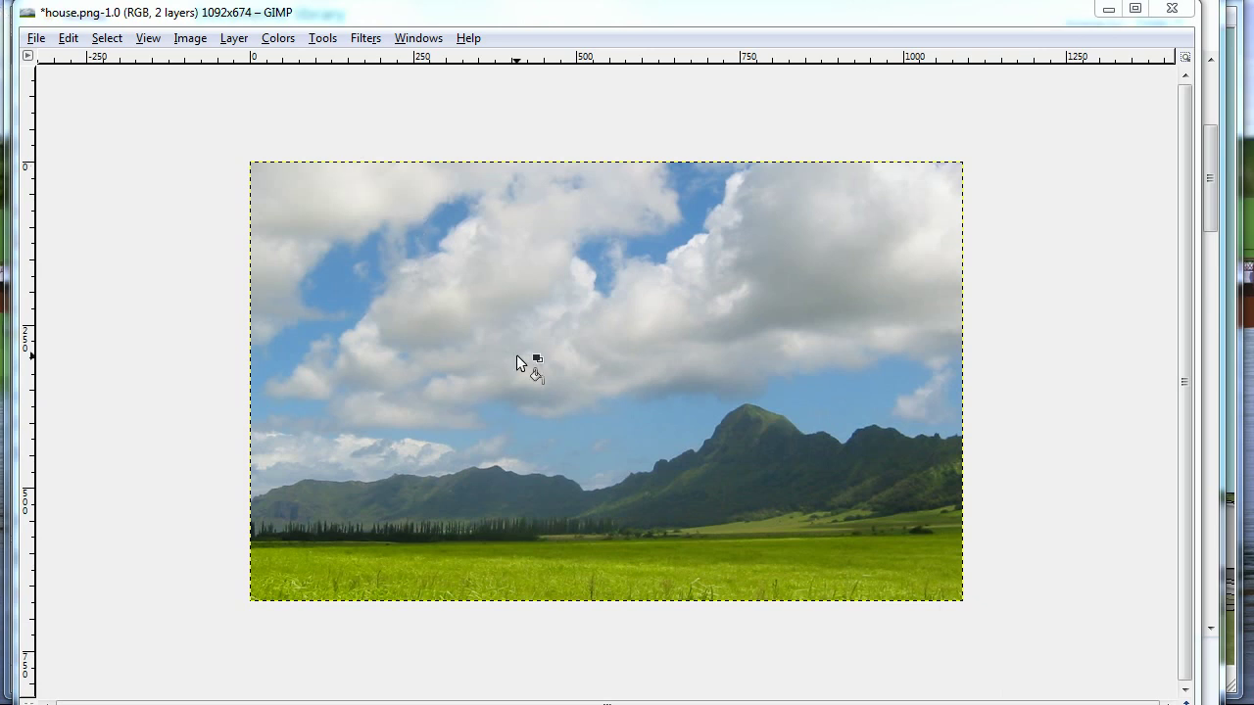
Step: Put the landscape behind the house and slide it down-right so mountains and field line the fence
key("Page_Up")
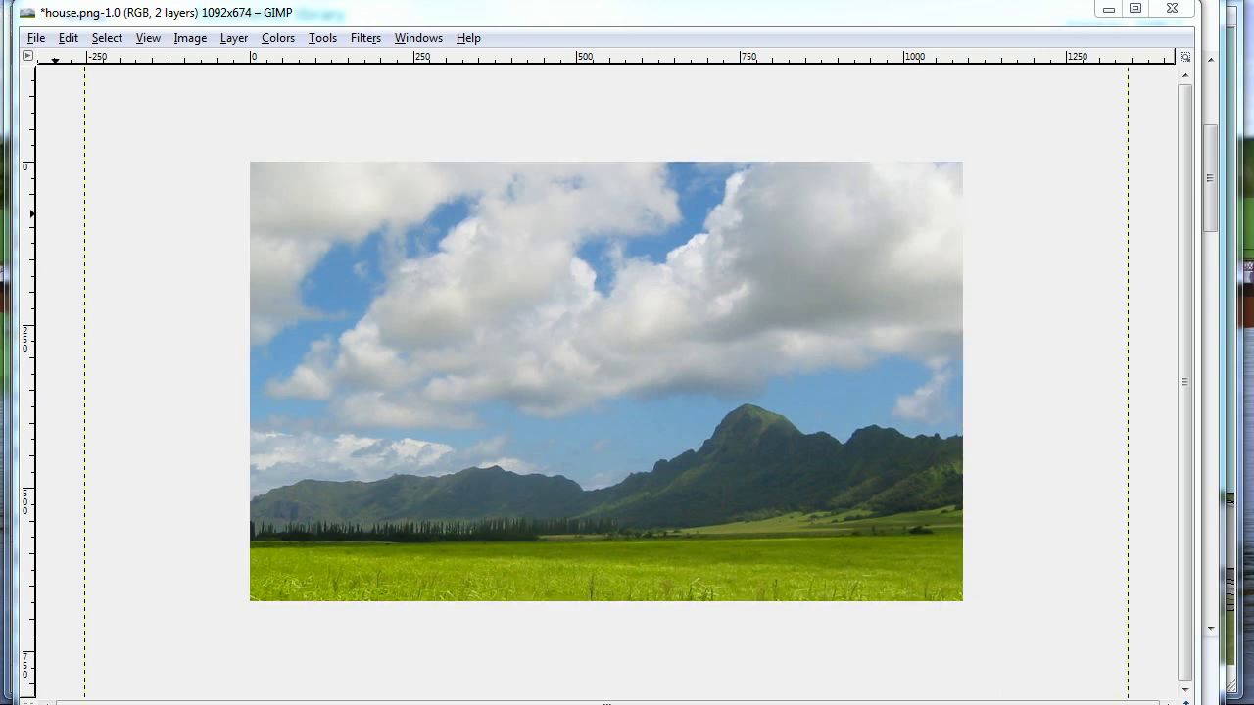
key("ctrl+z")
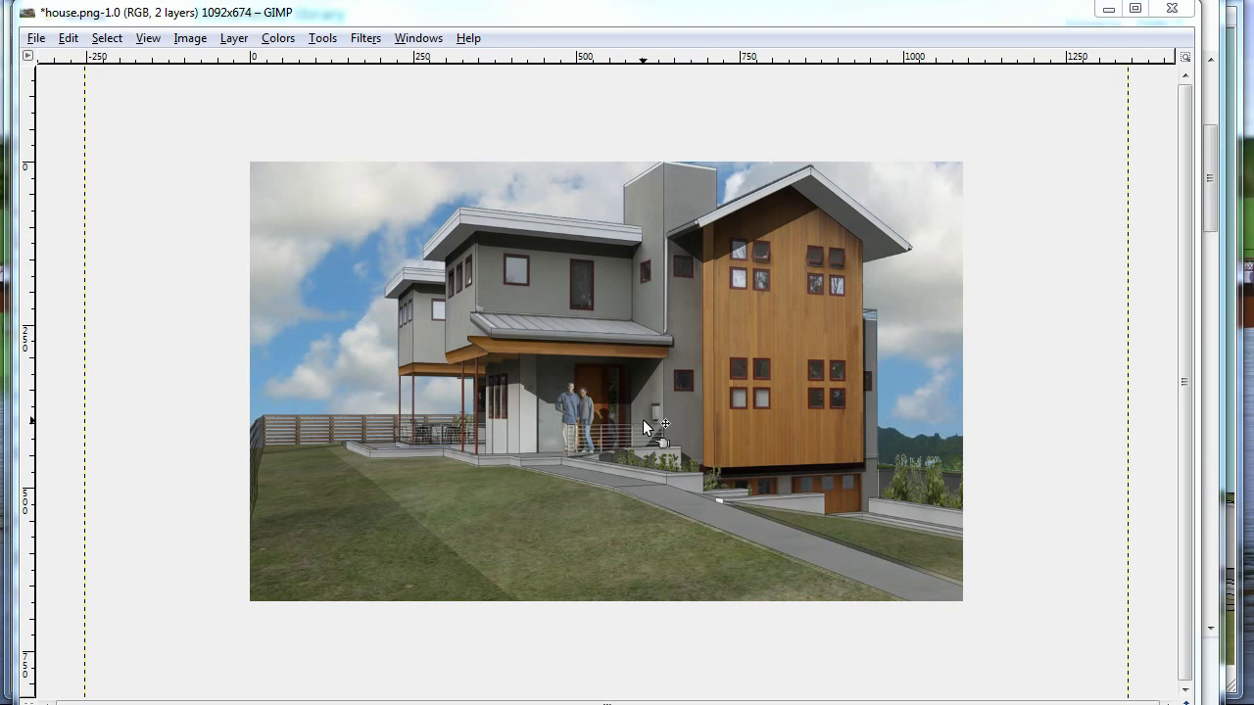
left_click_drag(642, 416, 647, 406)
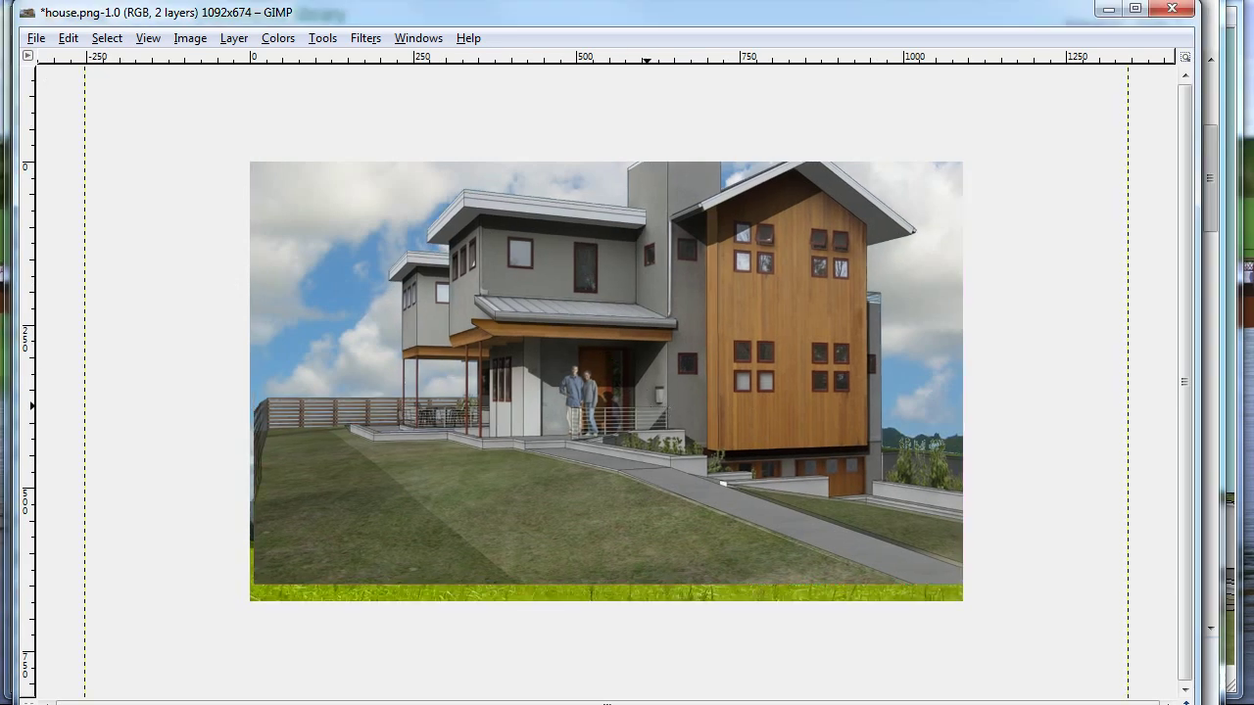
key("ctrl+z")
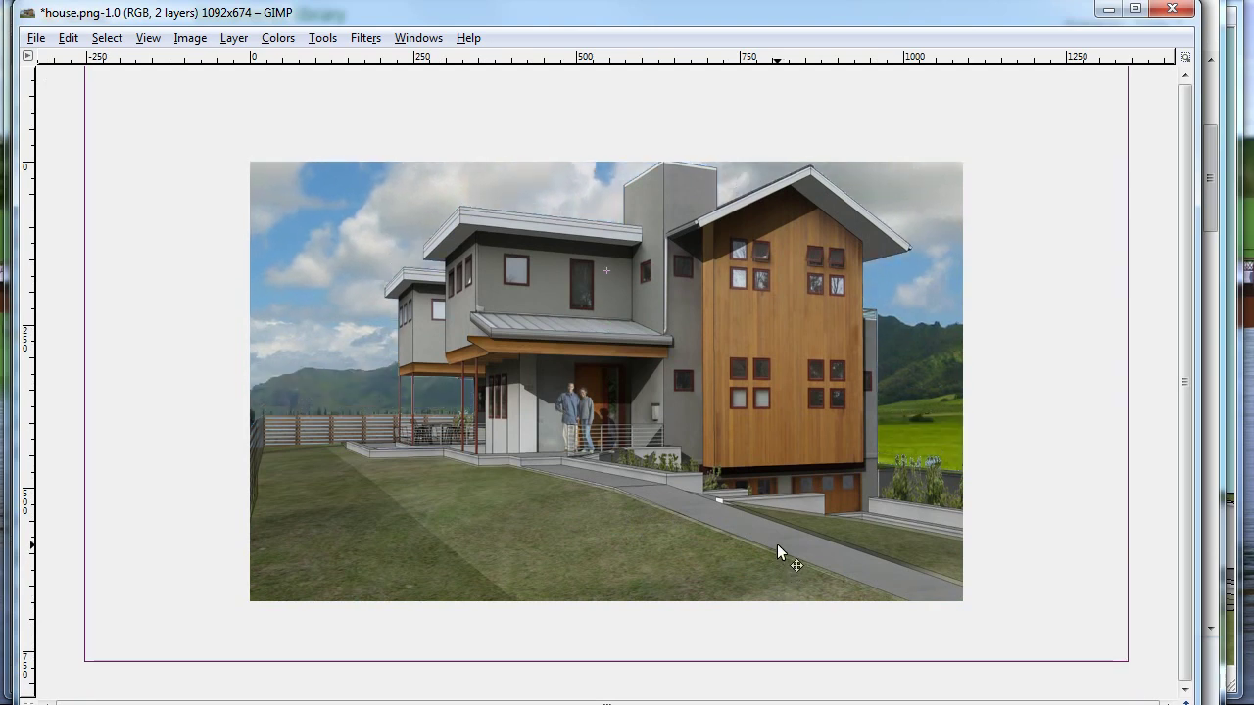
mouse_move(776, 544)
left_mouse_down()
mouse_move(785, 586)
mouse_move(914, 558)
mouse_move(818, 572)
mouse_move(843, 524)
mouse_move(905, 510)
mouse_move(911, 526)
left_mouse_up()
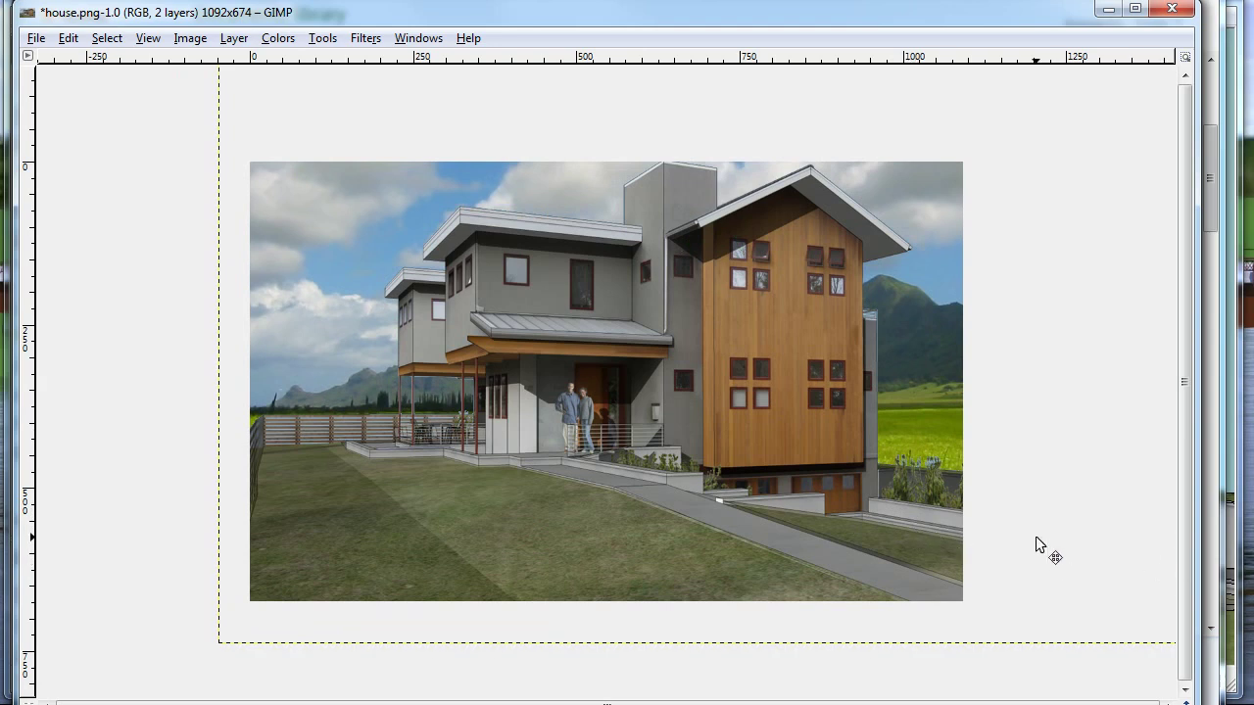
left_click(235, 39)
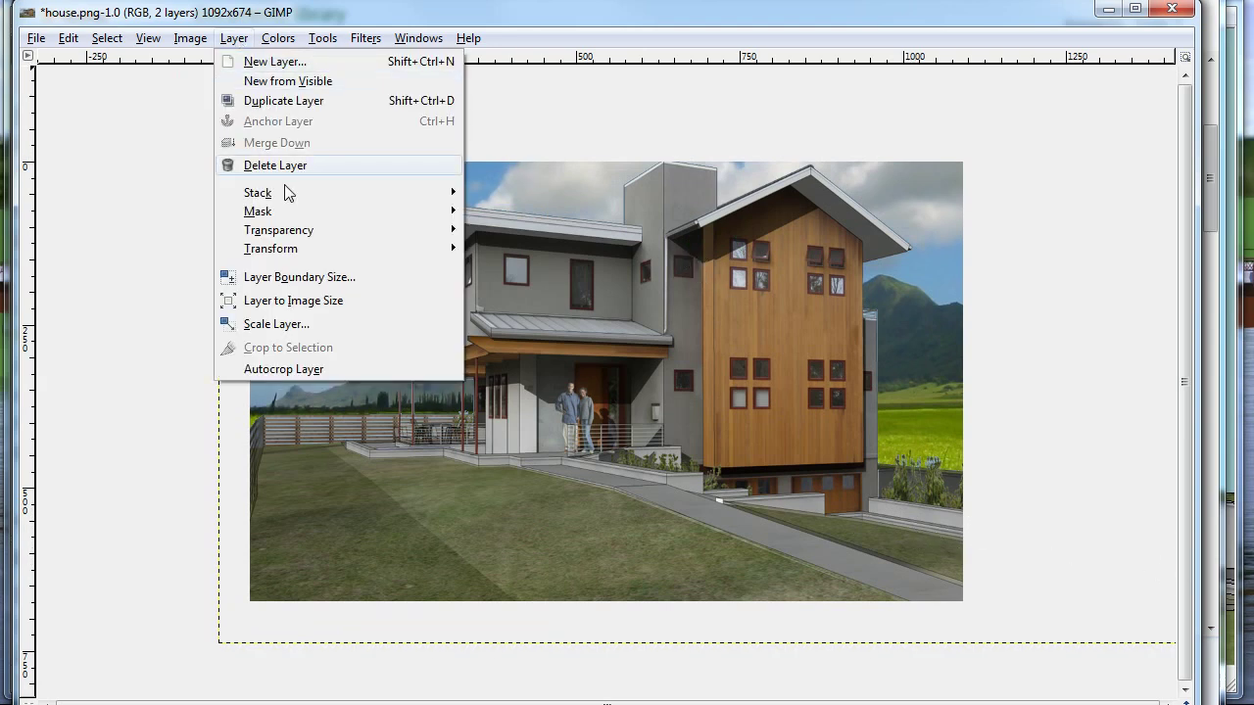
Step: Fit the landscape layer to image size and set its saturation -58, lightness 8
left_click(338, 302)
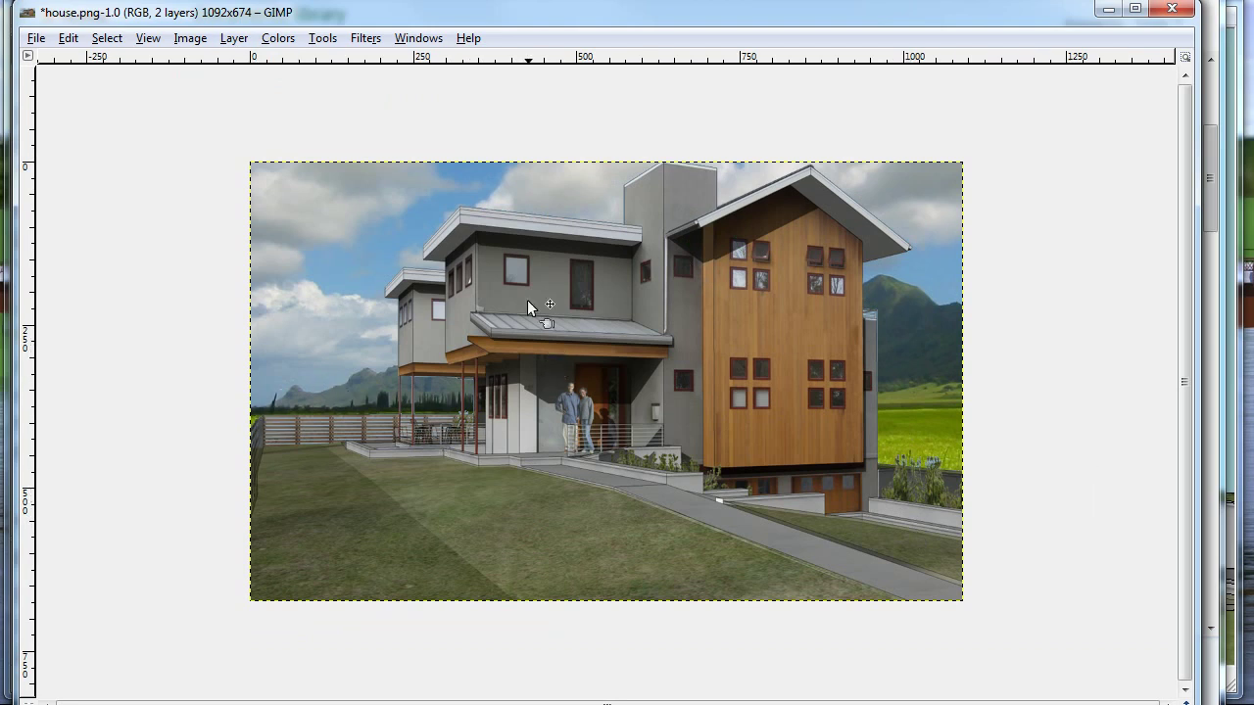
left_click(278, 38)
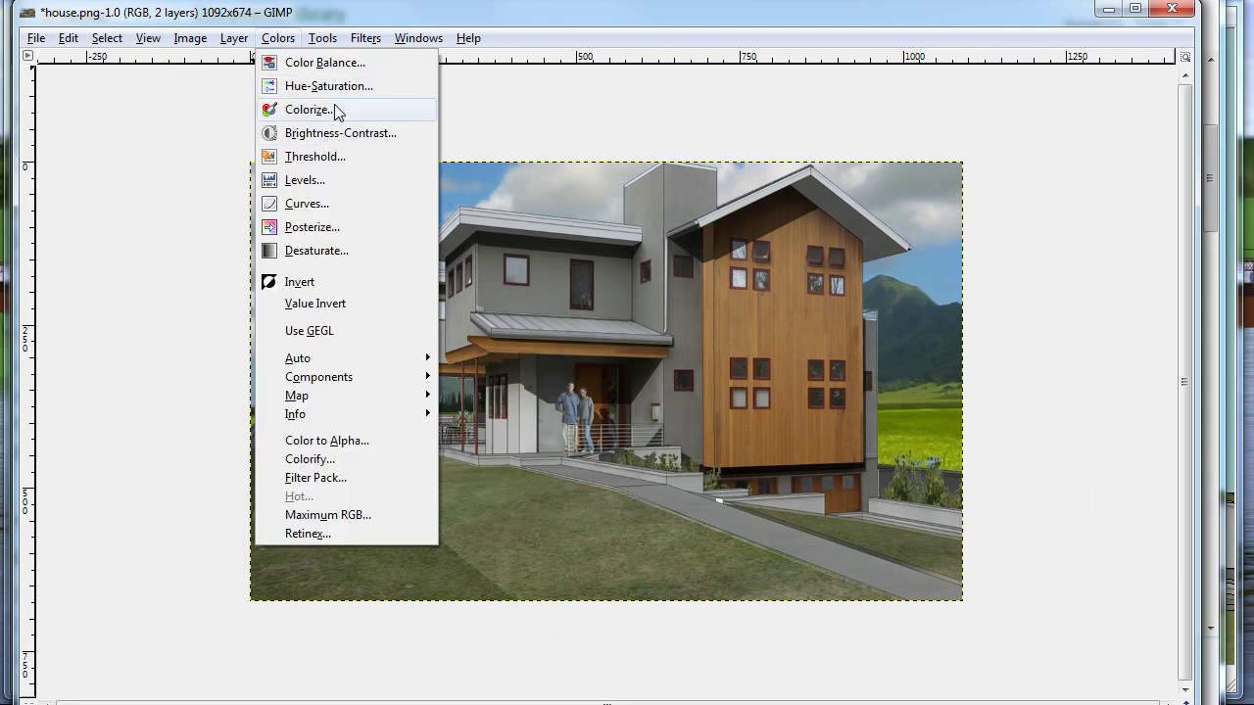
left_click(345, 114)
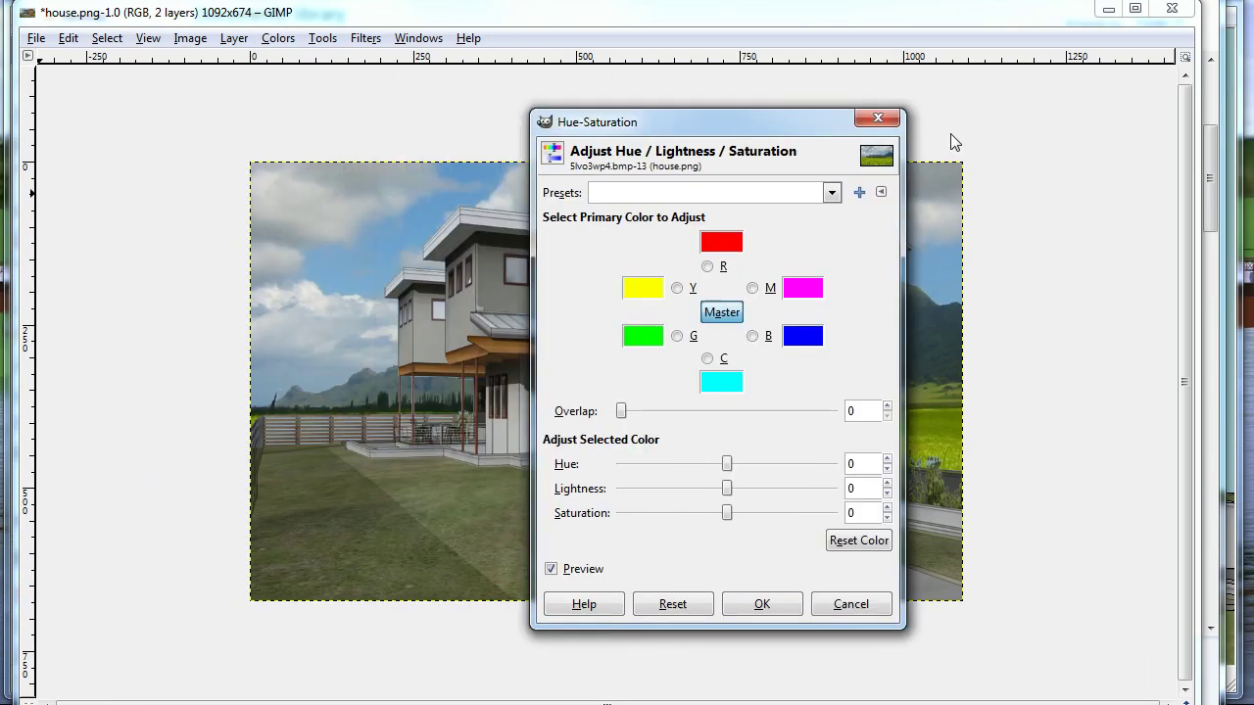
left_click_drag(793, 114, 344, 117)
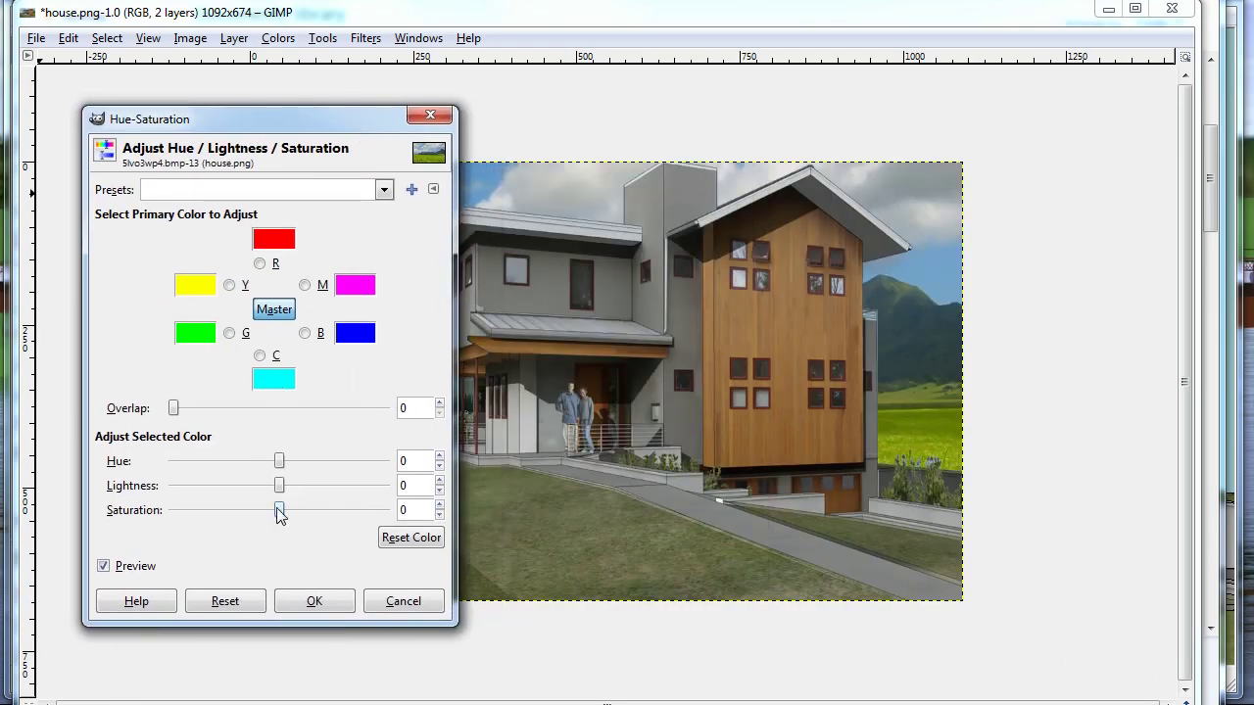
left_click_drag(279, 506, 216, 517)
mouse_move(279, 487)
left_mouse_down()
mouse_move(291, 486)
mouse_move(258, 487)
mouse_move(291, 483)
left_mouse_up()
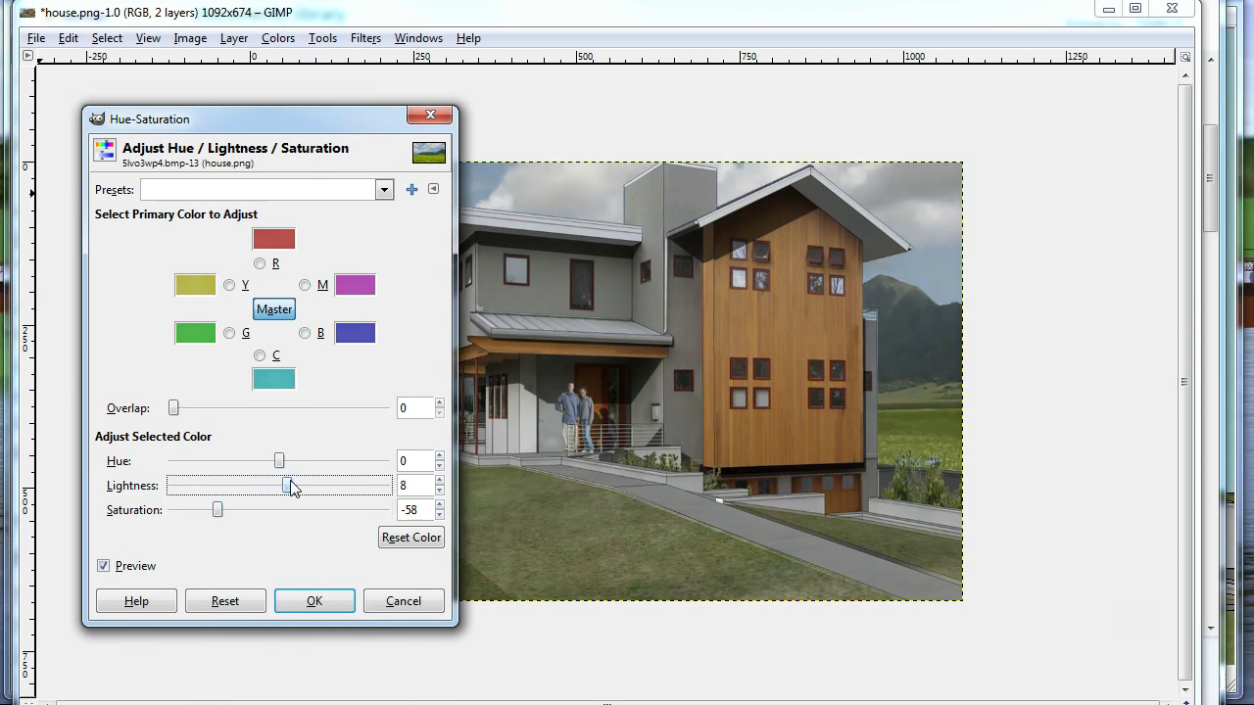
left_click(315, 600)
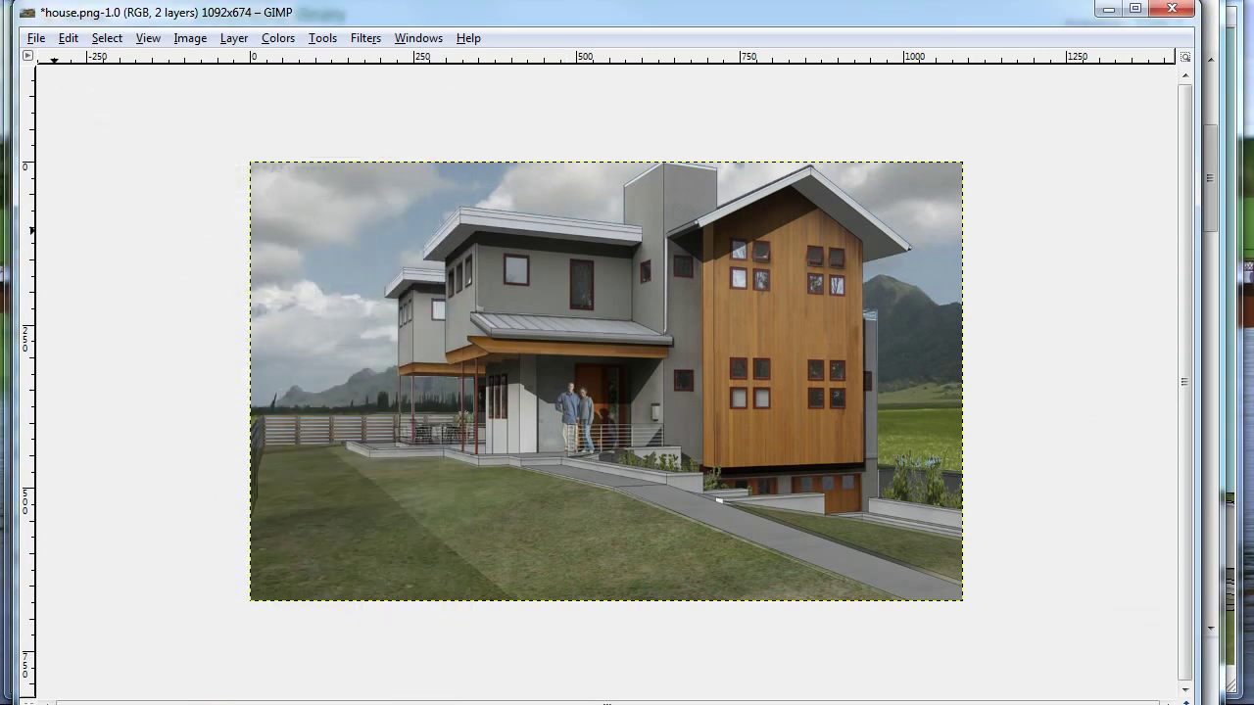
Step: Apply Hue-Saturation to the house render with lightness 18 and saturation 17
left_click(276, 41)
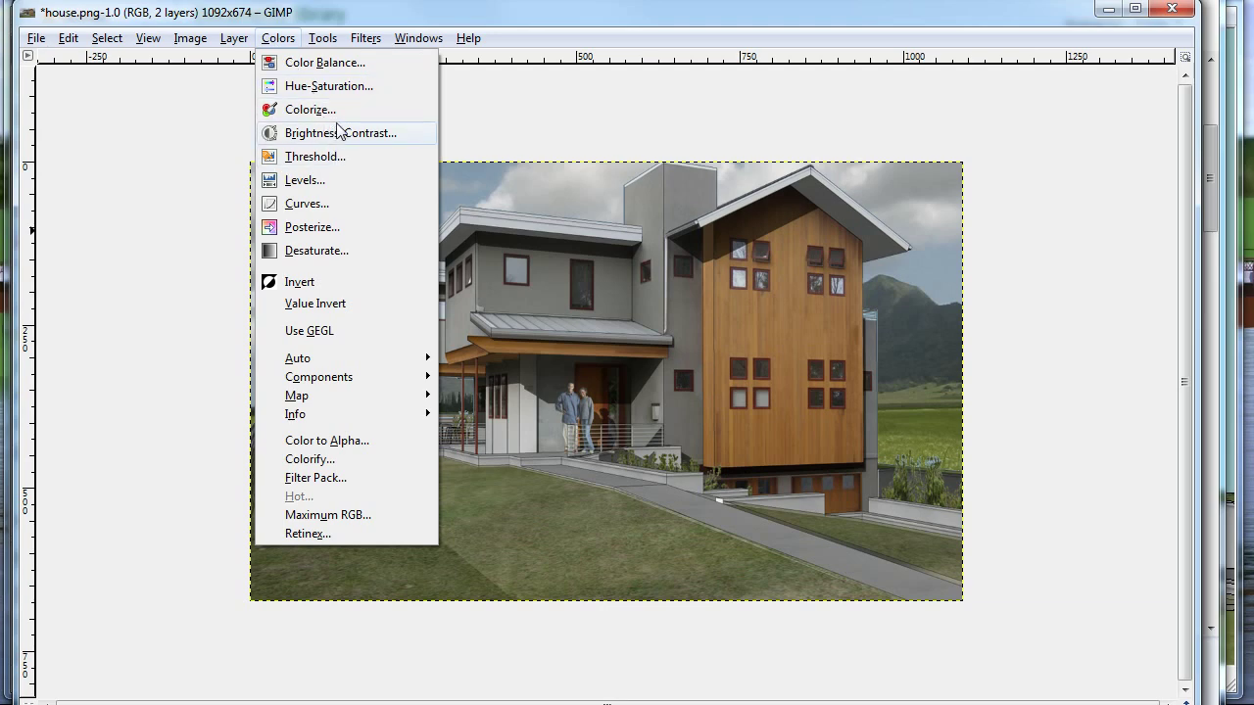
left_click(324, 86)
left_click_drag(314, 119, 350, 119)
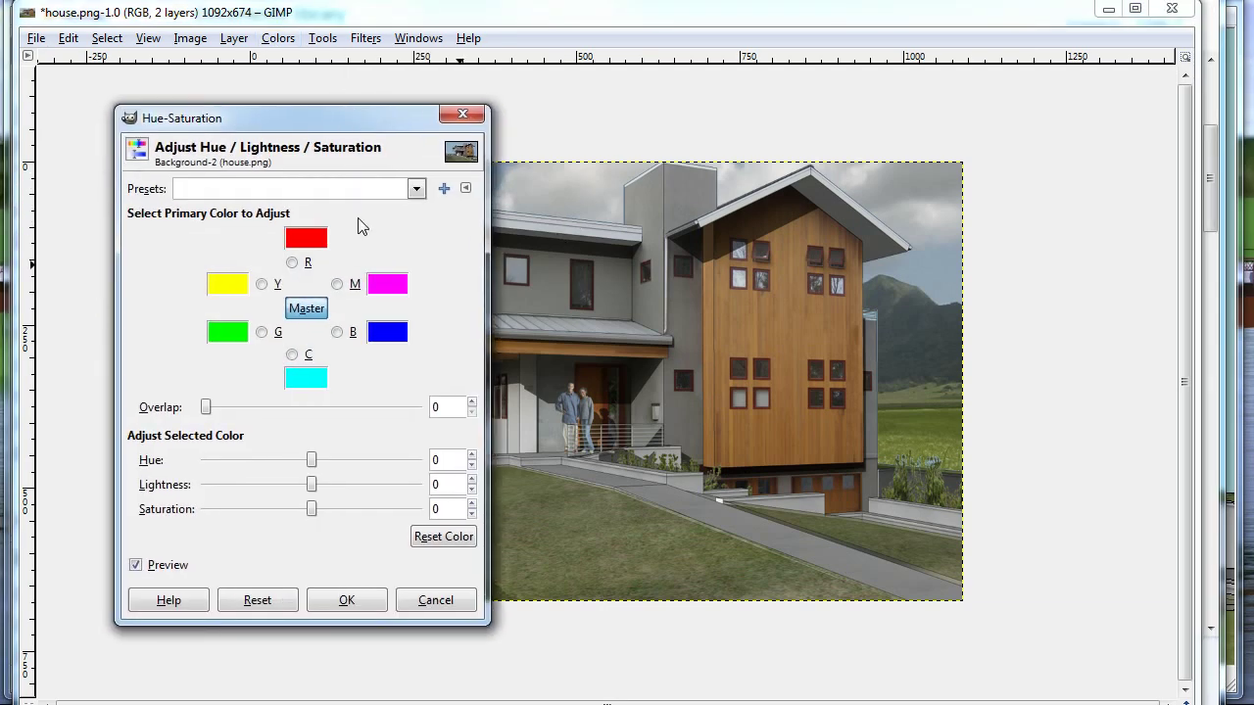
left_click_drag(311, 484, 327, 484)
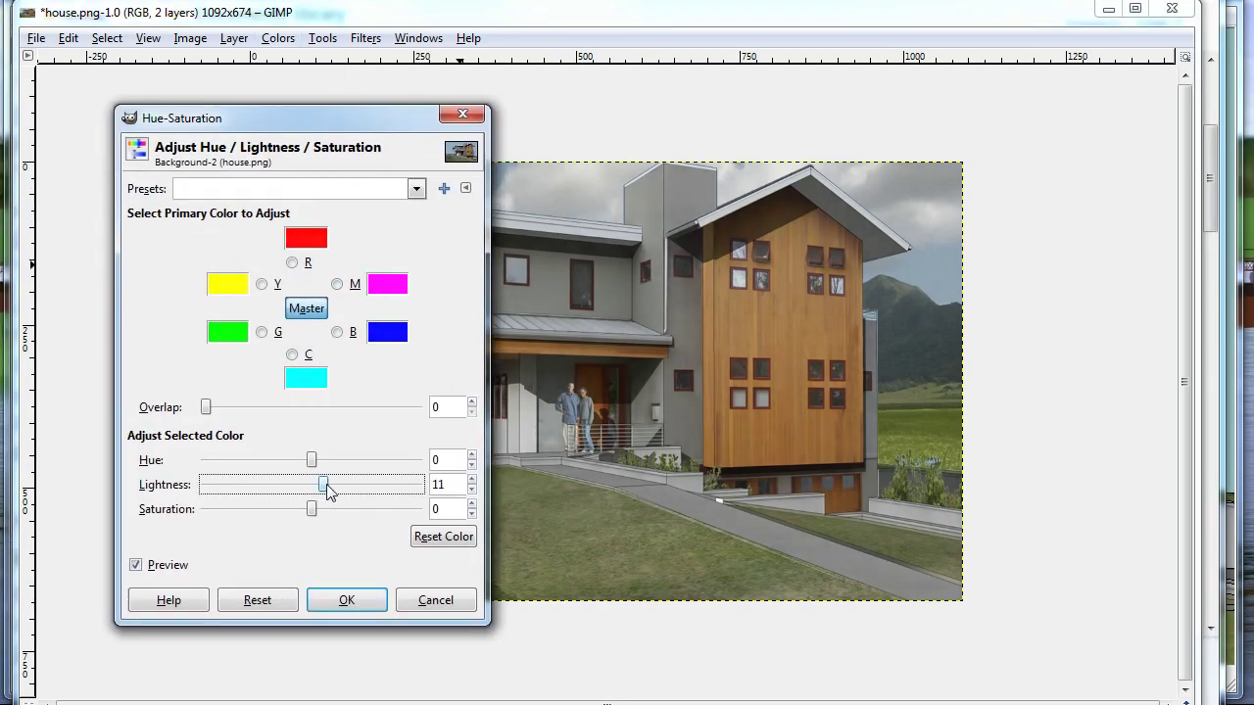
mouse_move(311, 509)
left_mouse_down()
mouse_move(331, 509)
mouse_move(331, 485)
left_mouse_up()
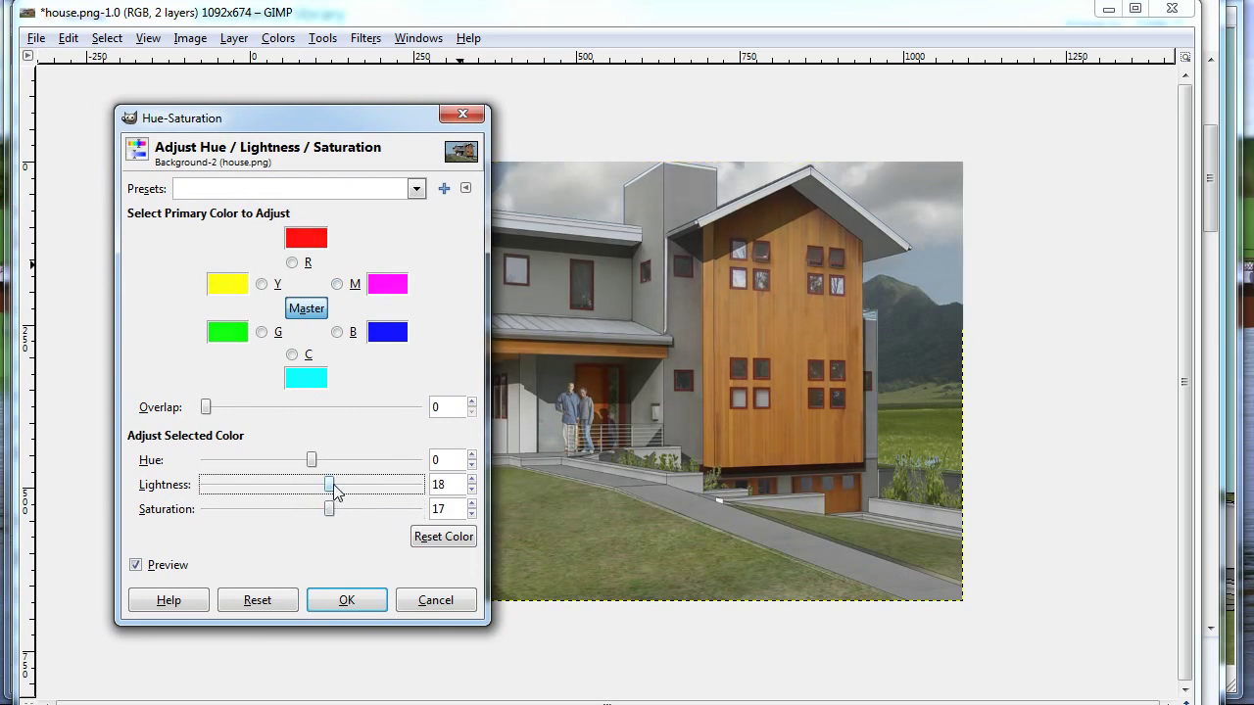
left_click(345, 598)
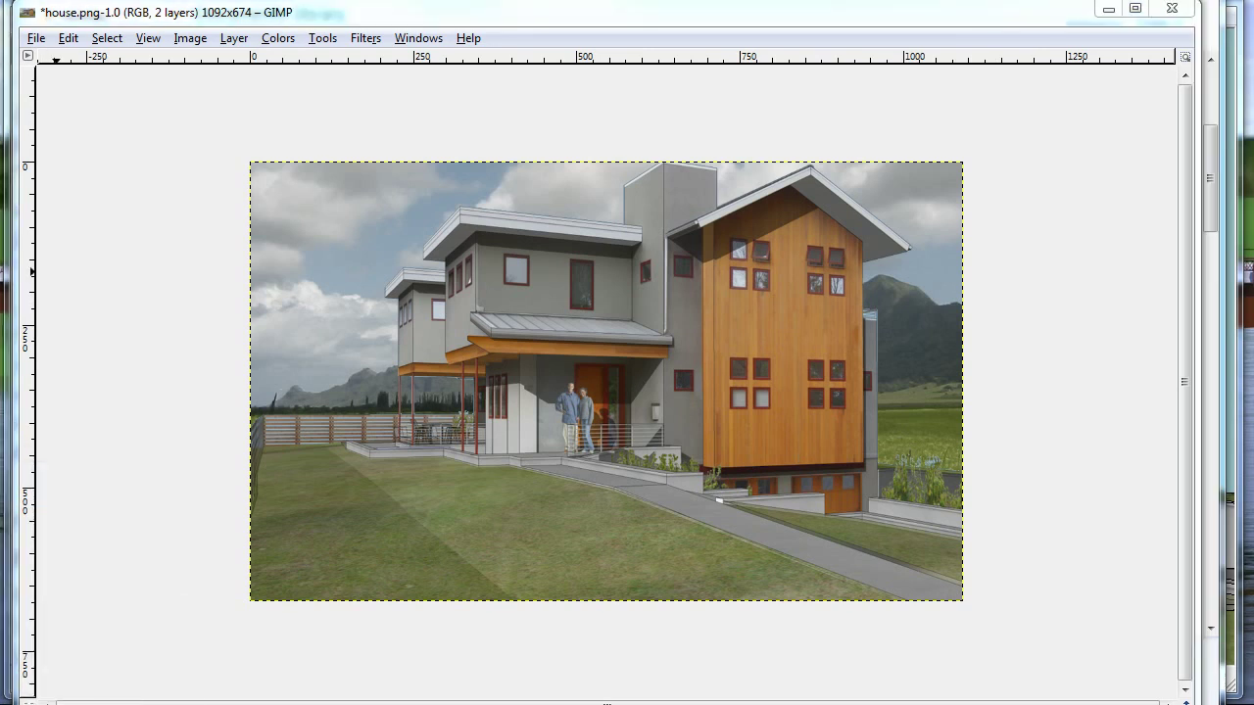
key("alt+Tab")
Step: Search Google for 'grass' and show the image results
left_click(1136, 66)
type("grass")
key("Return")
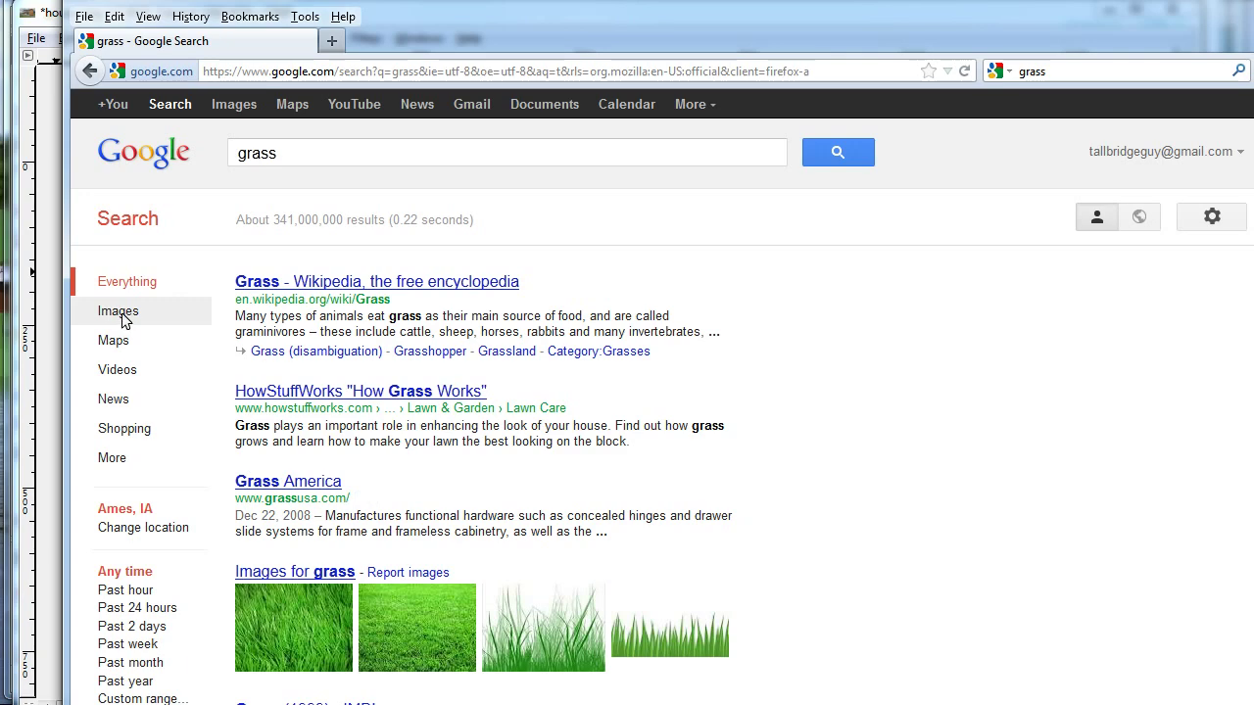
left_click(117, 311)
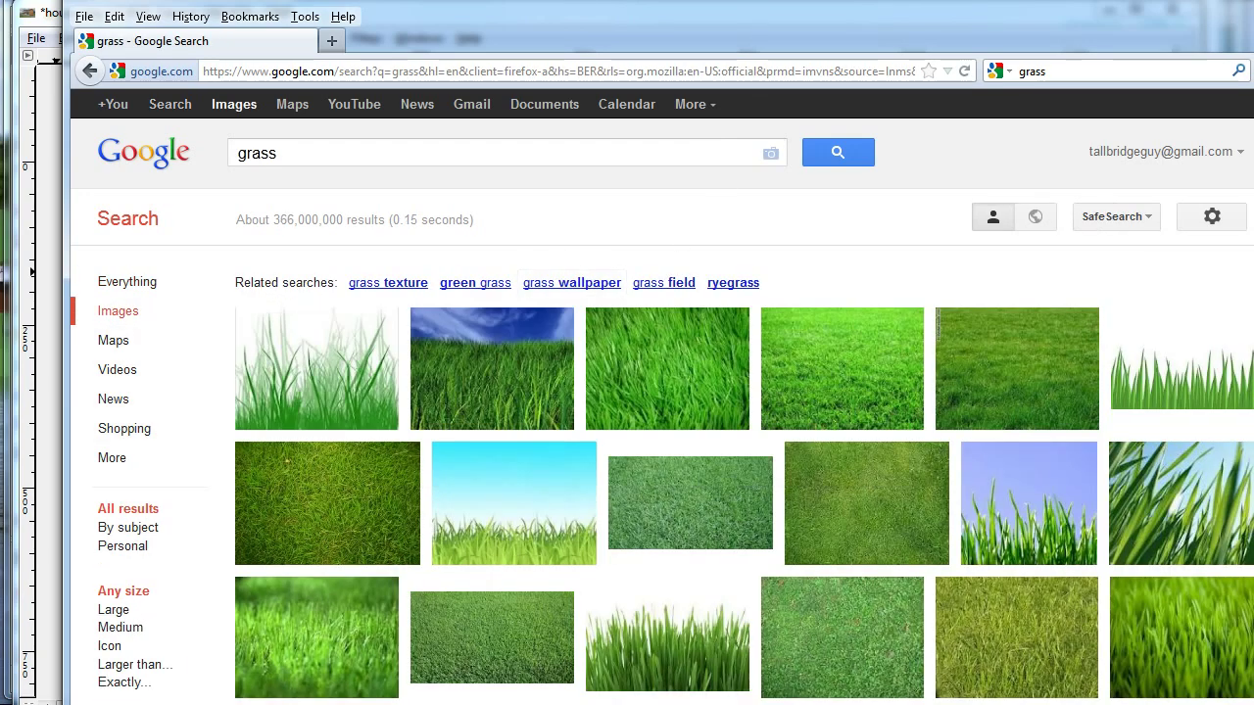
left_click_drag(730, 10, 771, 73)
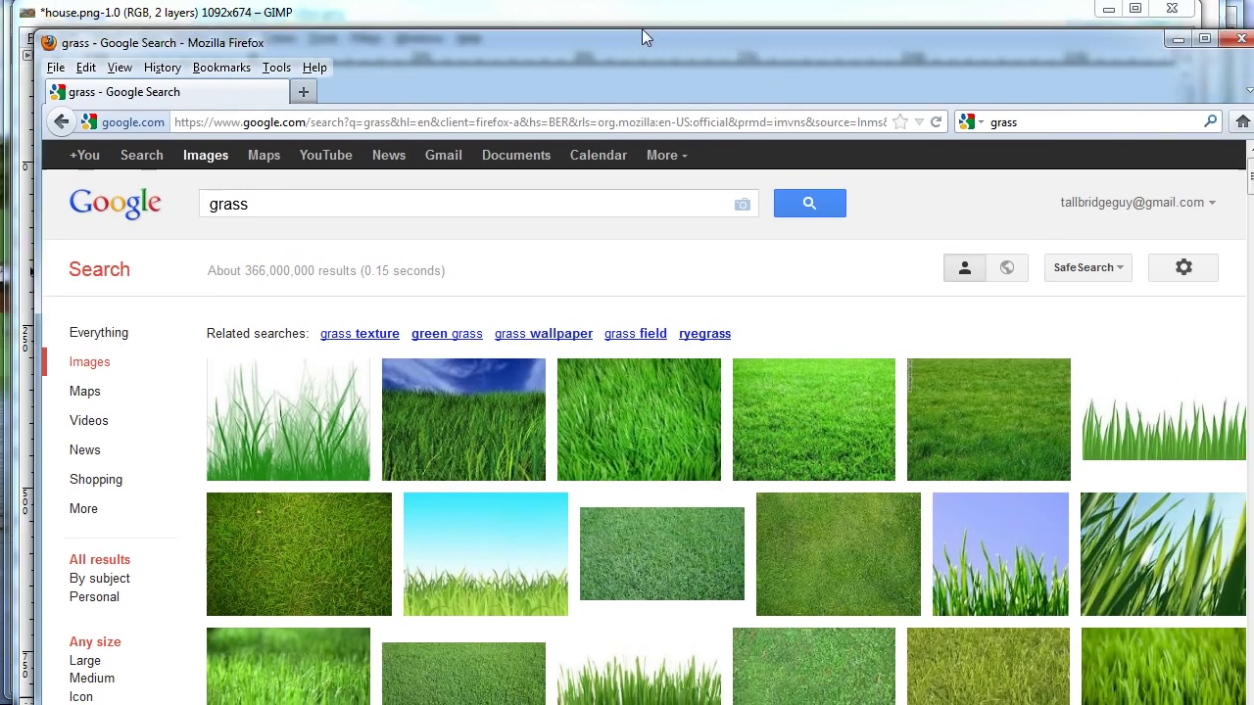
left_click_drag(771, 59, 614, 0)
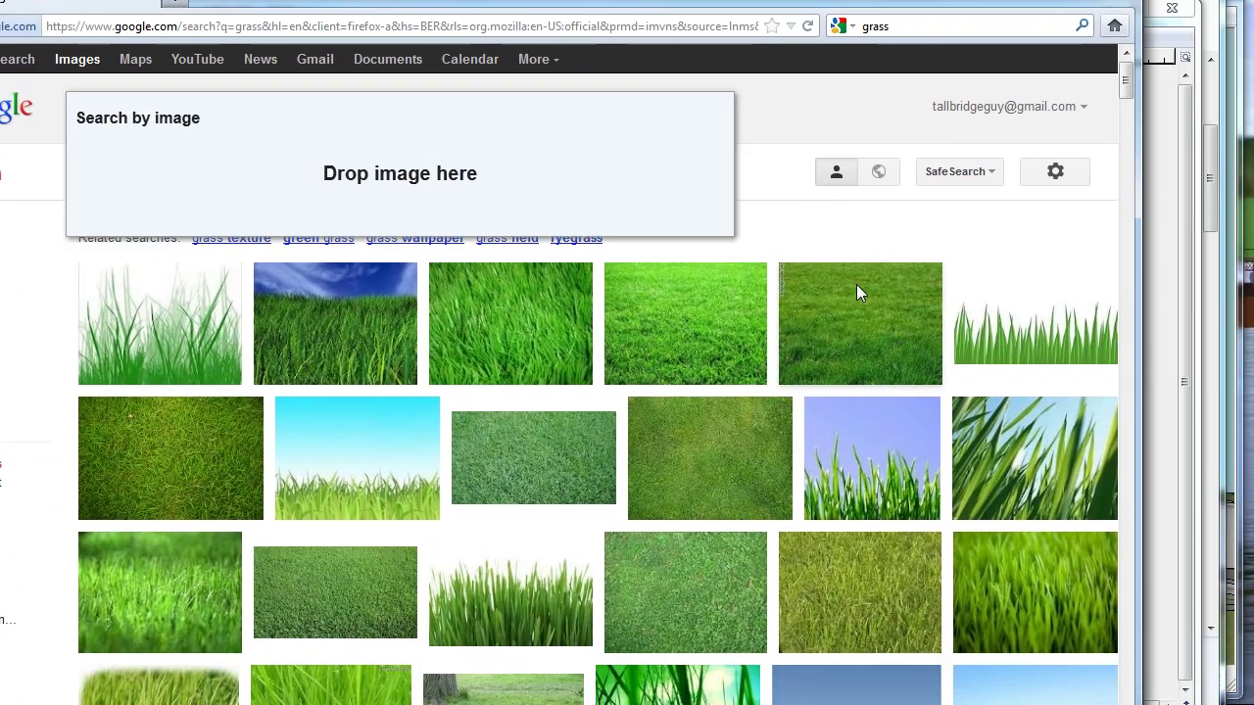
Step: Open a green lawn photo at full size and paste it into house.png
mouse_move(859, 304)
left_click(875, 311)
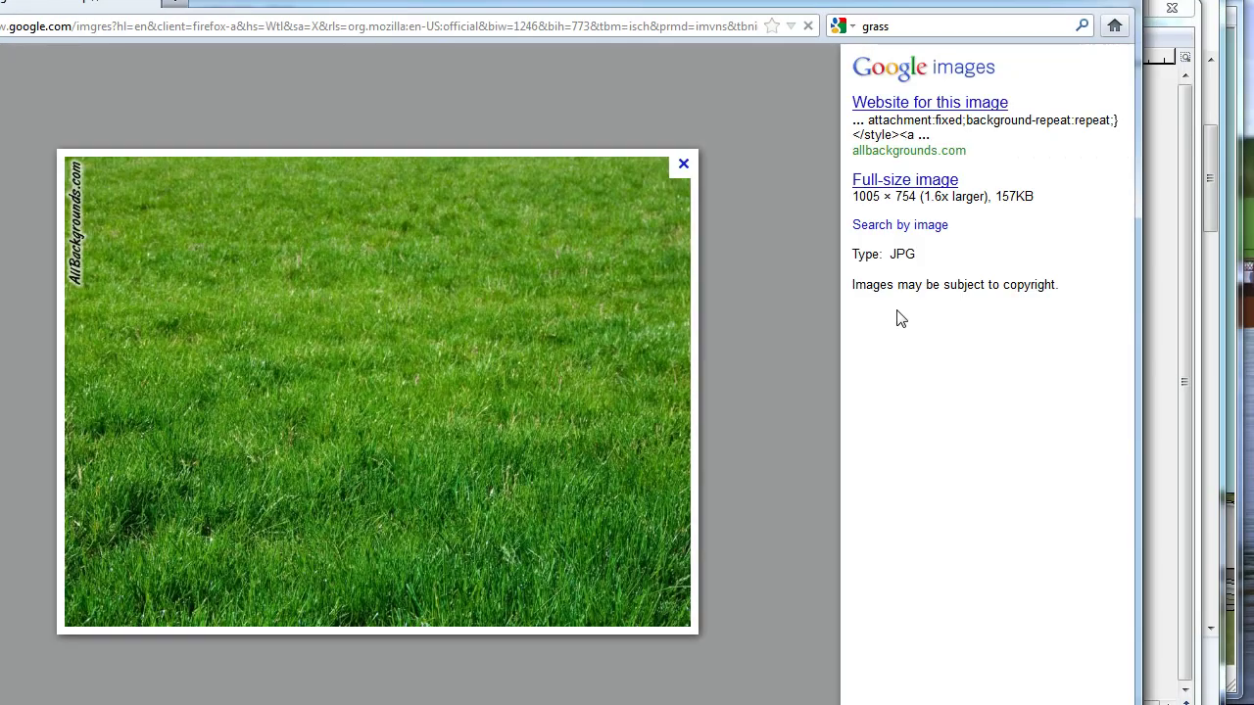
left_click(917, 181)
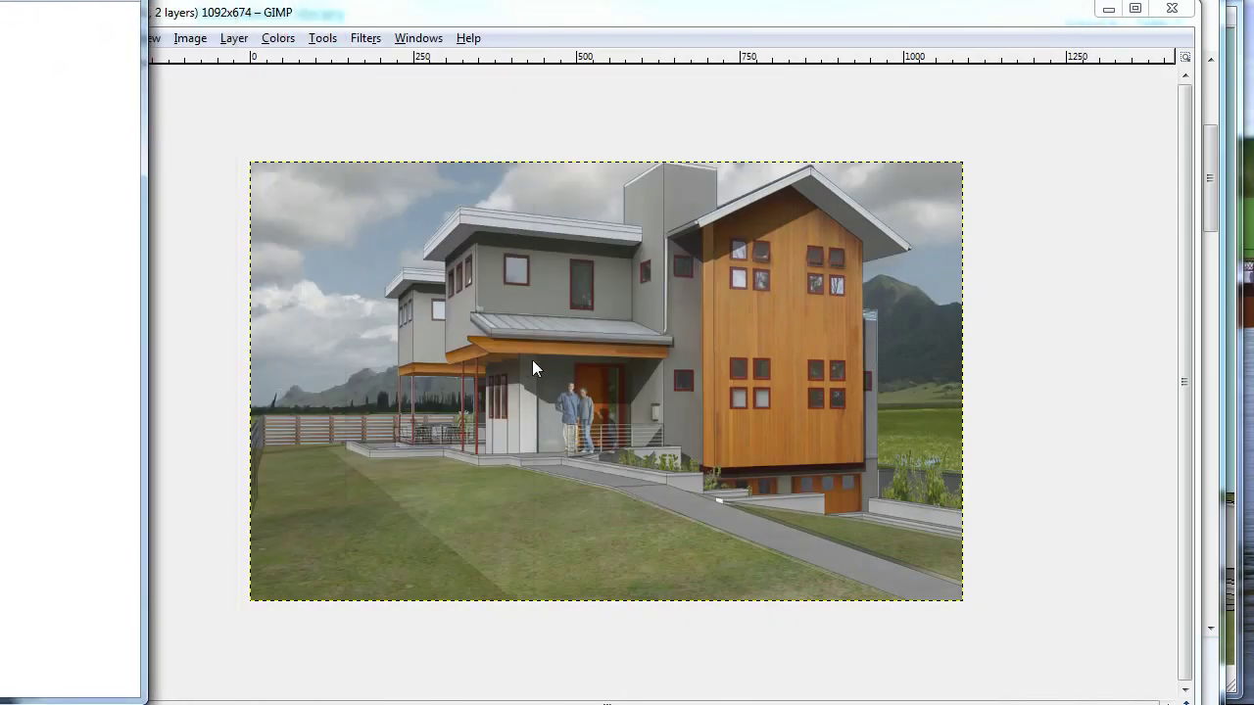
key("ctrl+v")
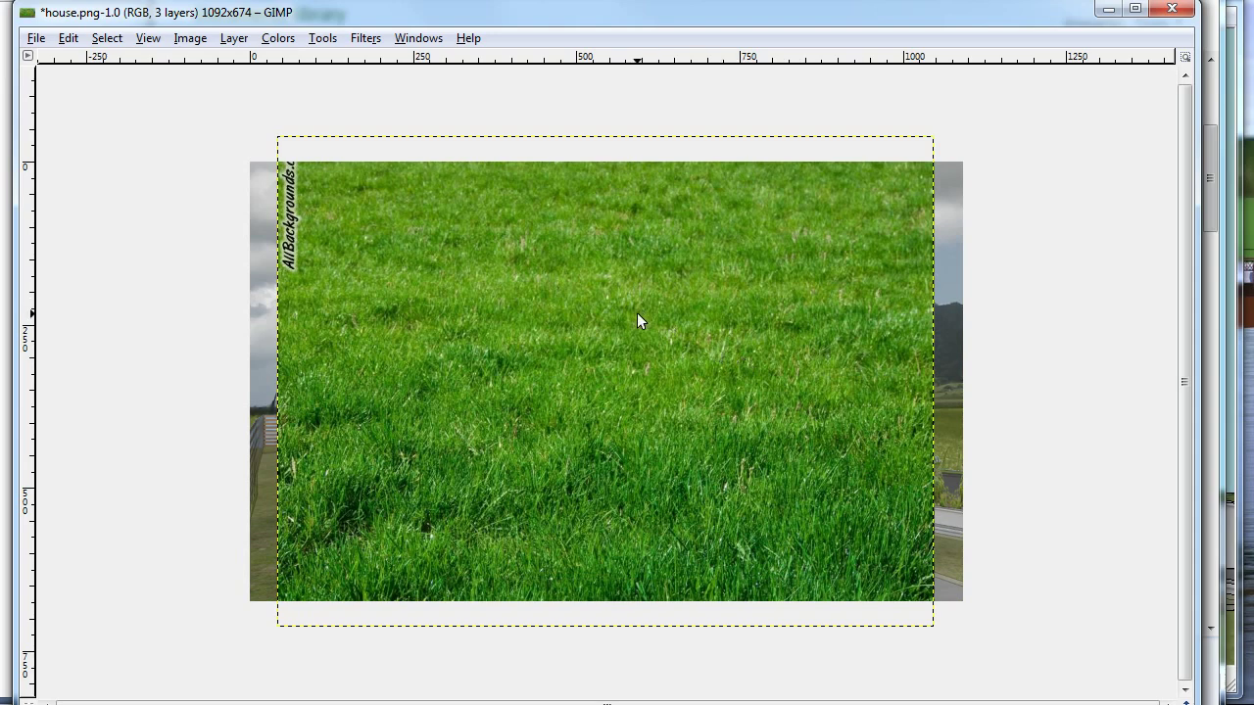
Step: Move the pasted grass photo down over the lawn and add a transparent New Layer
mouse_move(636, 314)
left_mouse_down()
mouse_move(661, 665)
mouse_move(643, 701)
left_mouse_up()
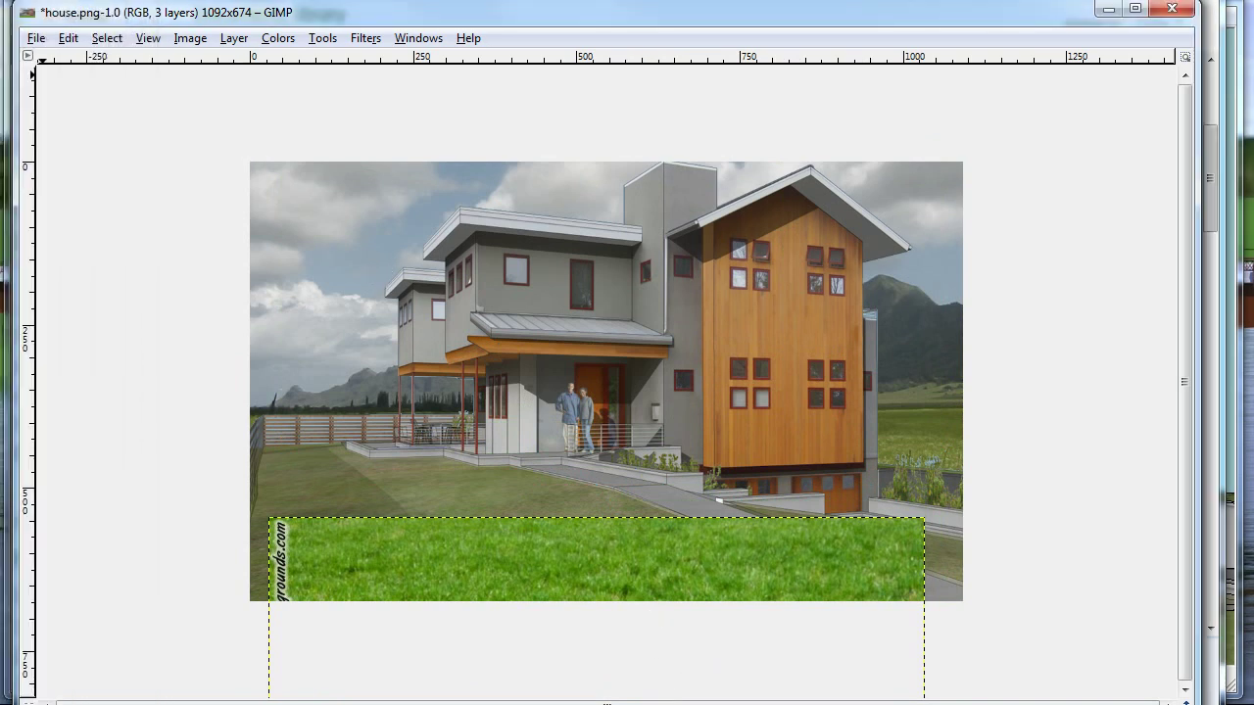
key("ctrl+l")
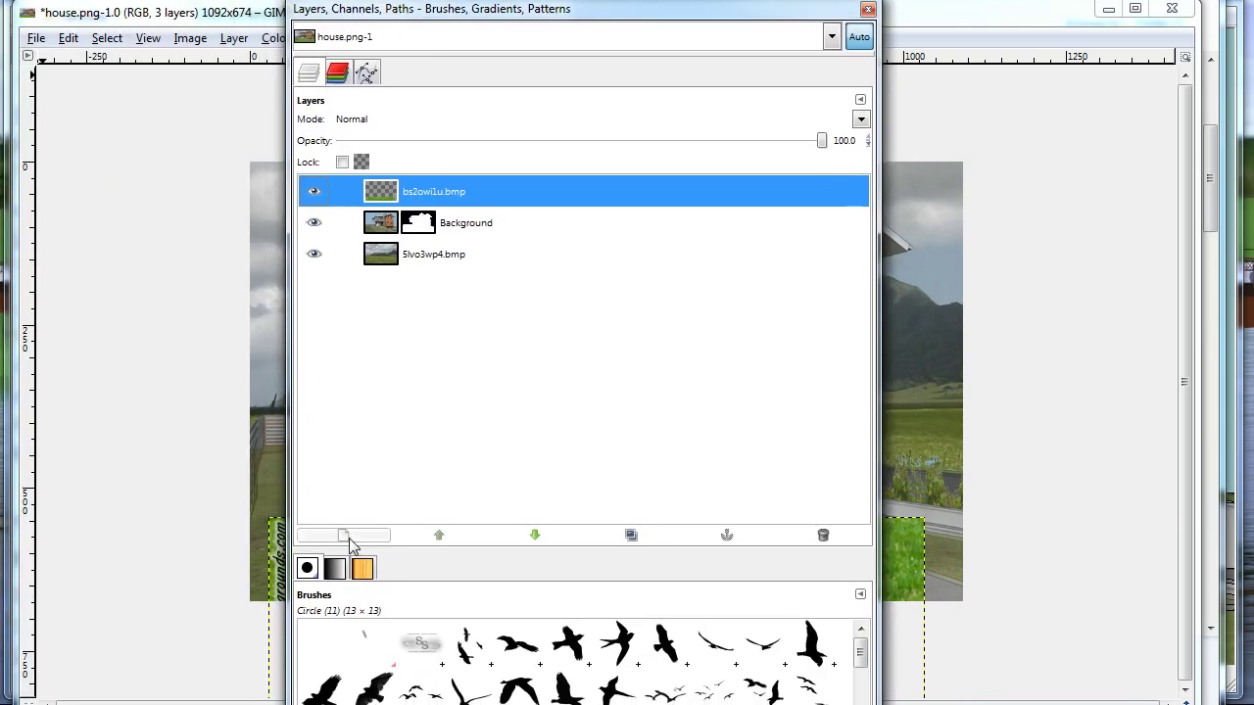
left_click(345, 536)
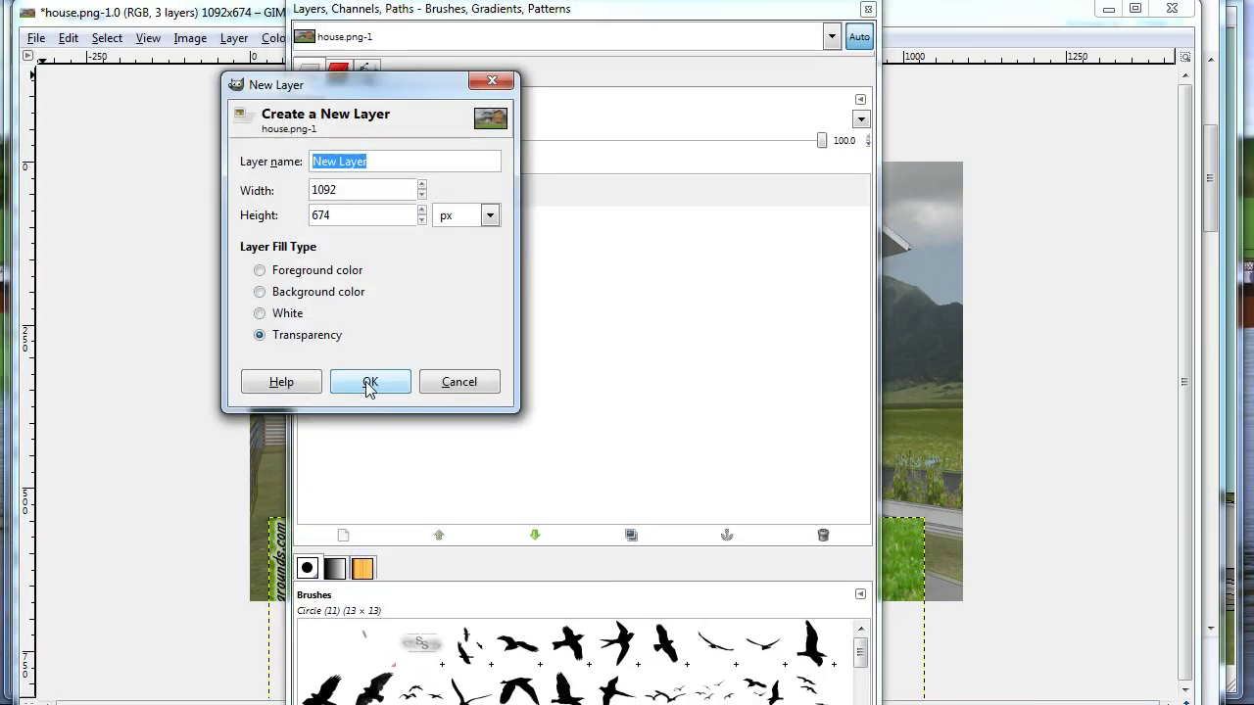
left_click(369, 382)
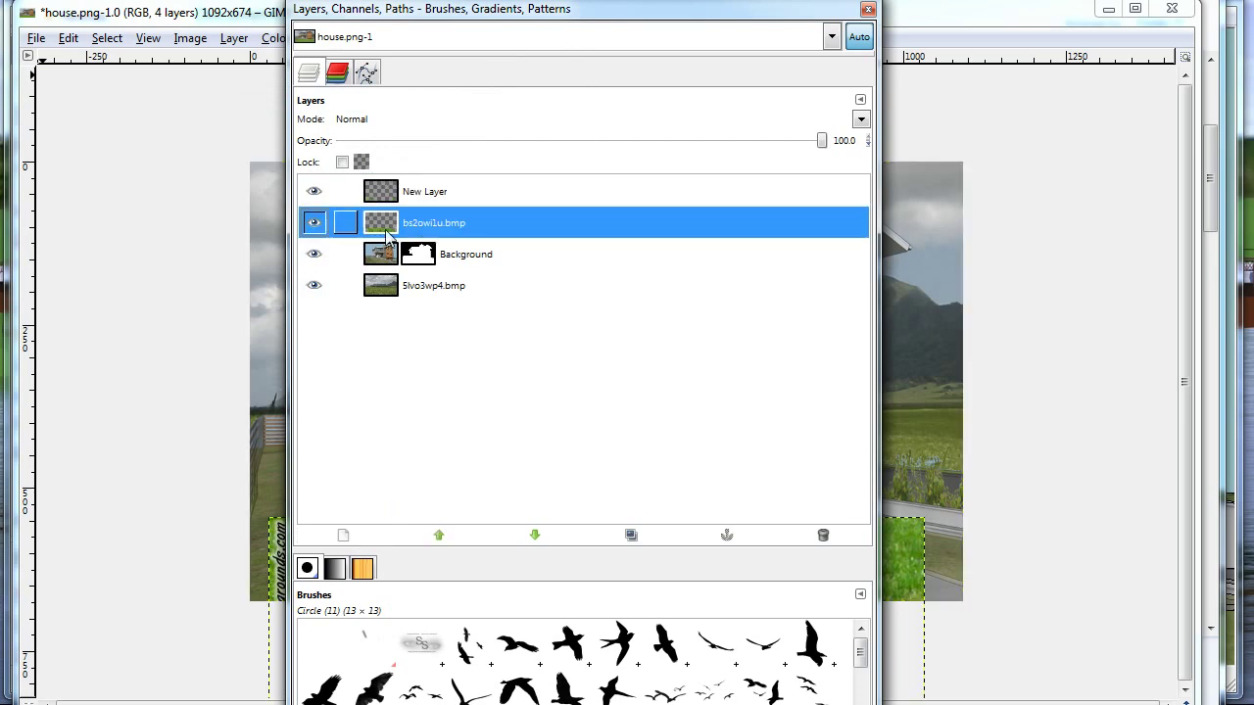
Step: Set the Clone tool to image source, hide the grass photo layer, and target New Layer
key("ctrl+b")
left_click_drag(39, 29, 909, 100)
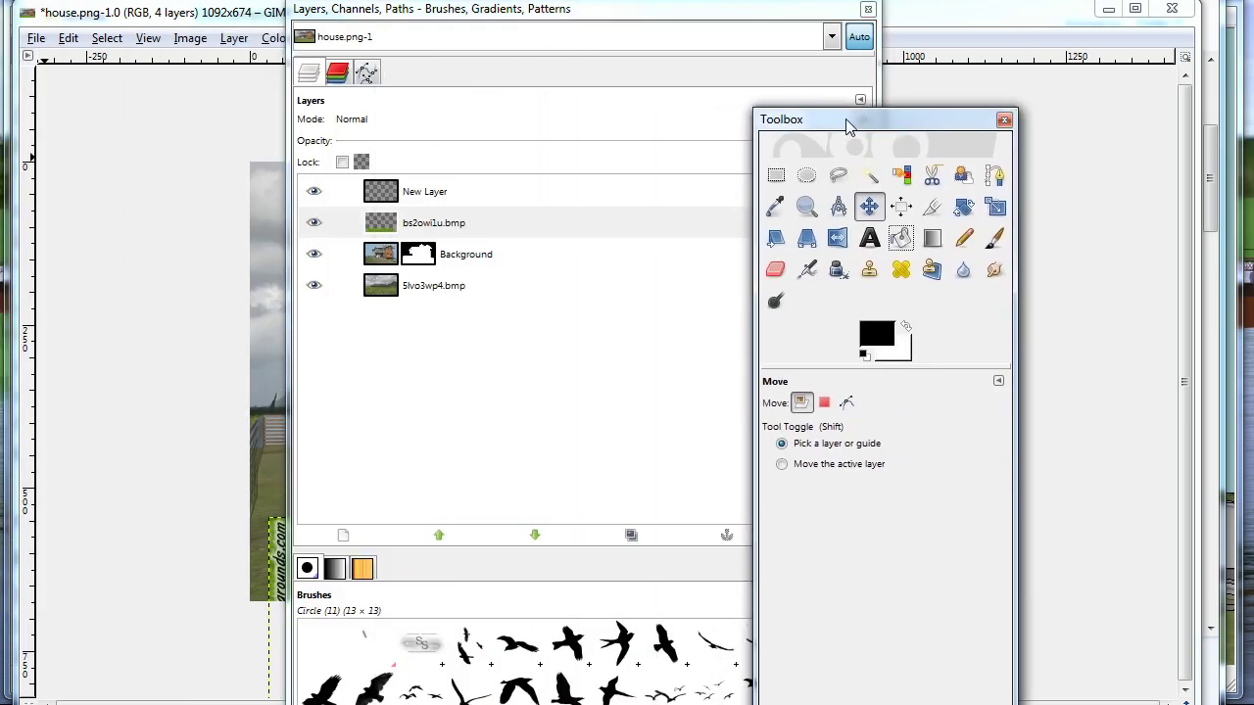
left_click_drag(707, 12, 497, 0)
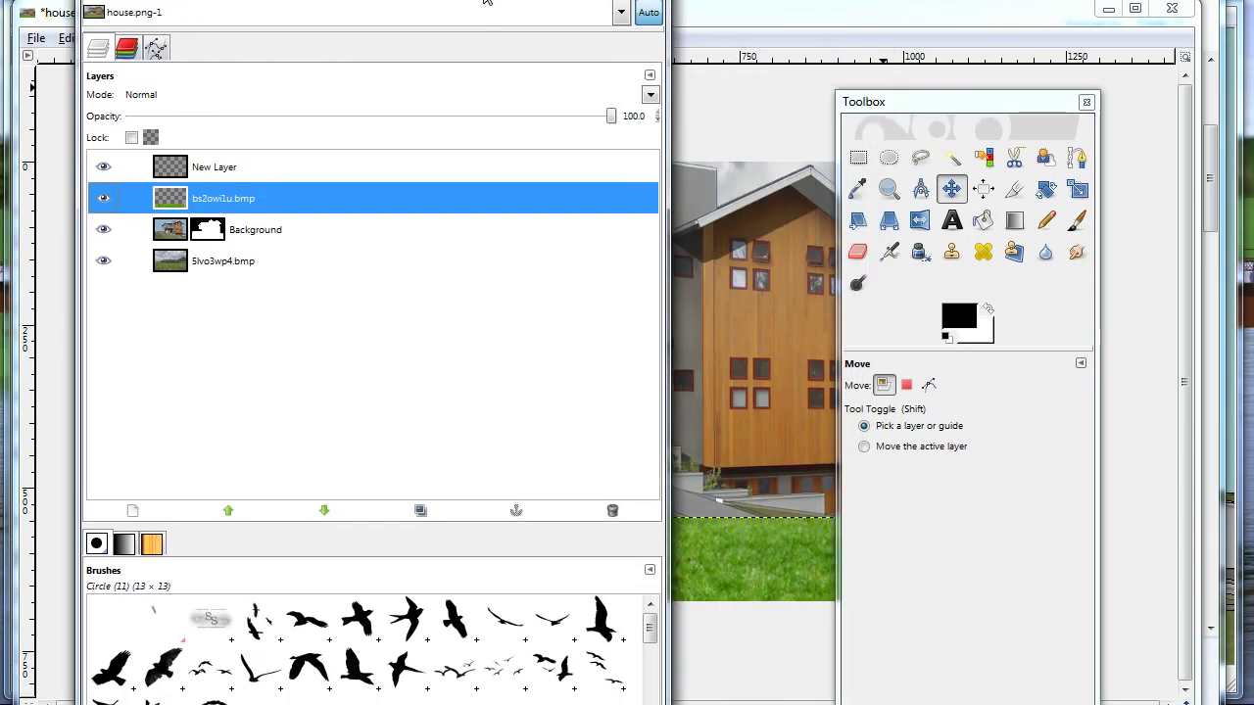
left_click(951, 252)
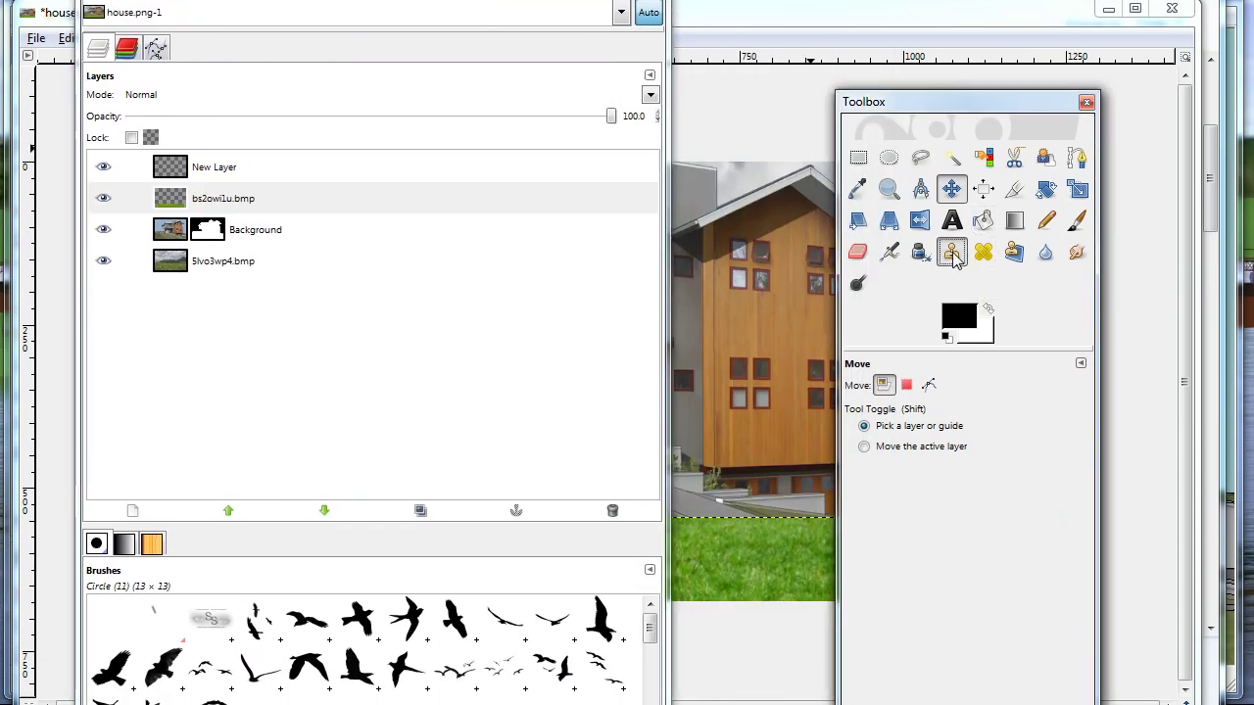
left_click(723, 564)
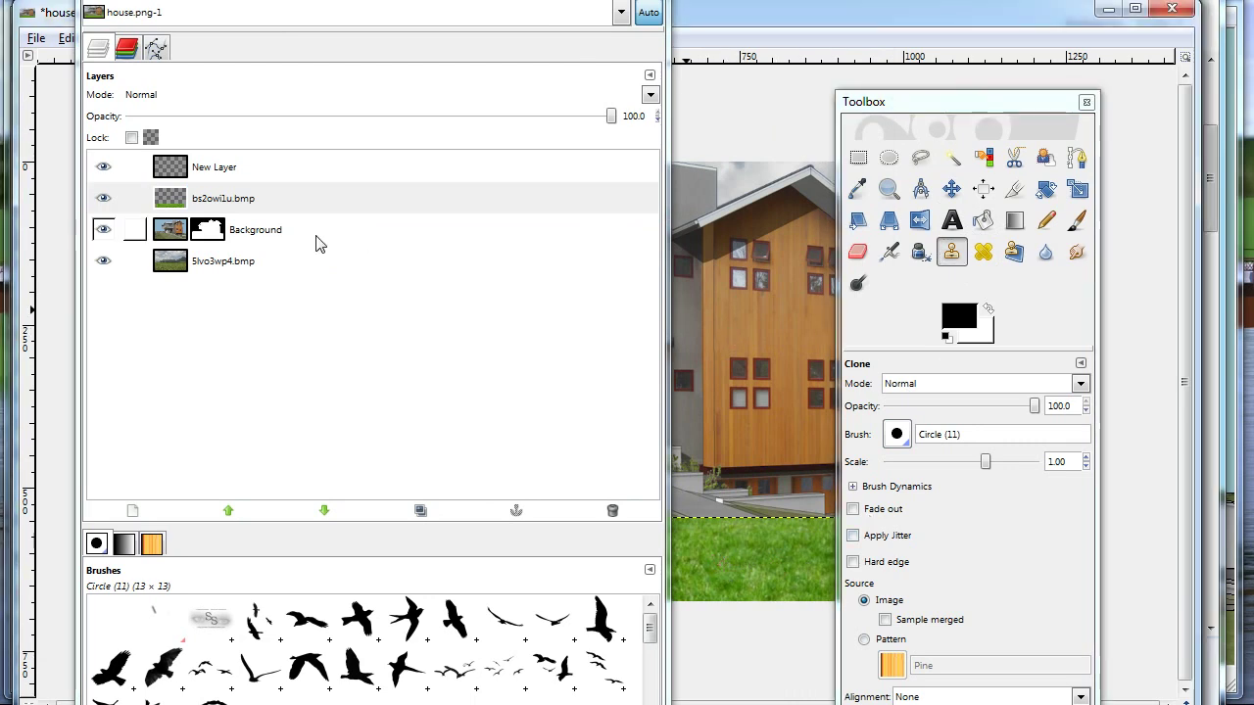
left_click(105, 198)
left_click(228, 168)
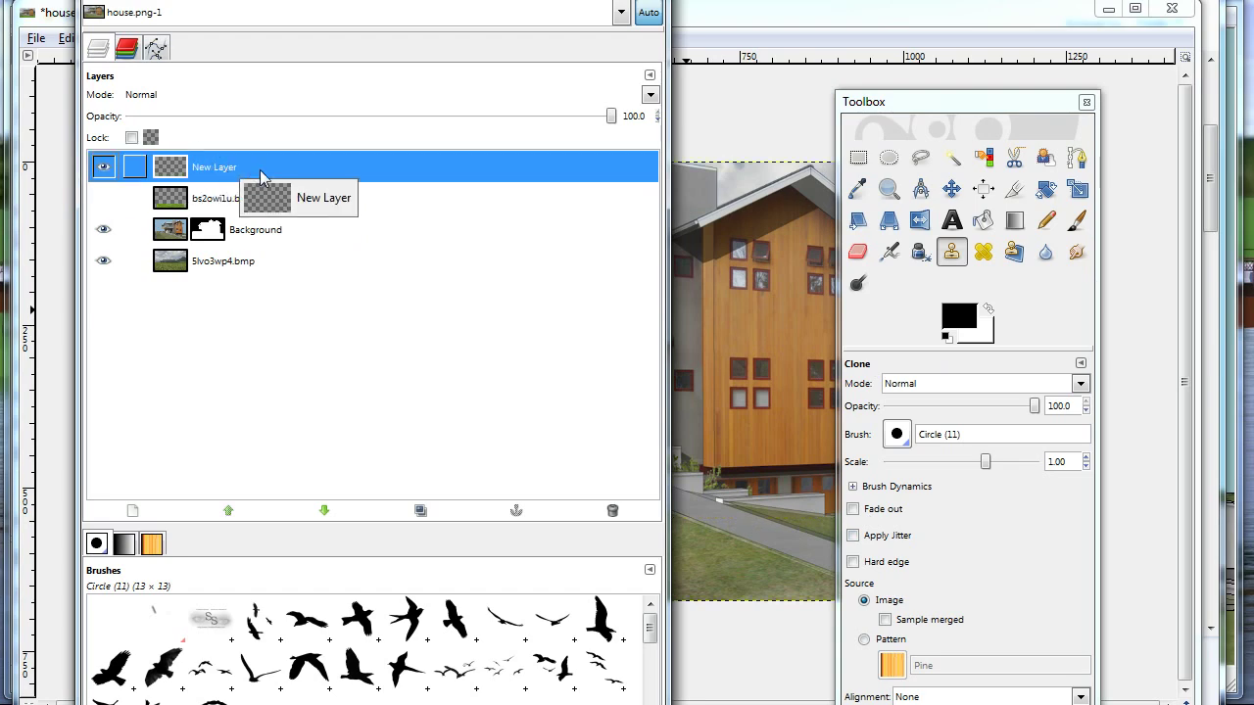
left_click(392, 29)
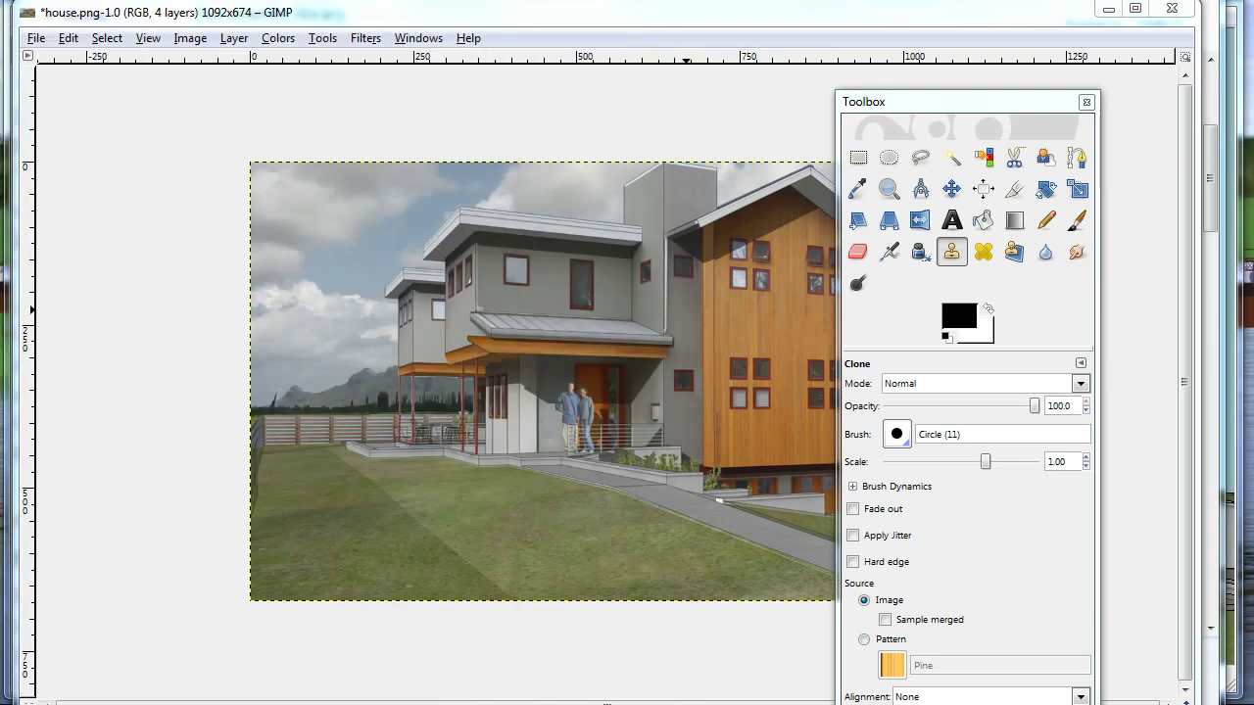
key("Tab")
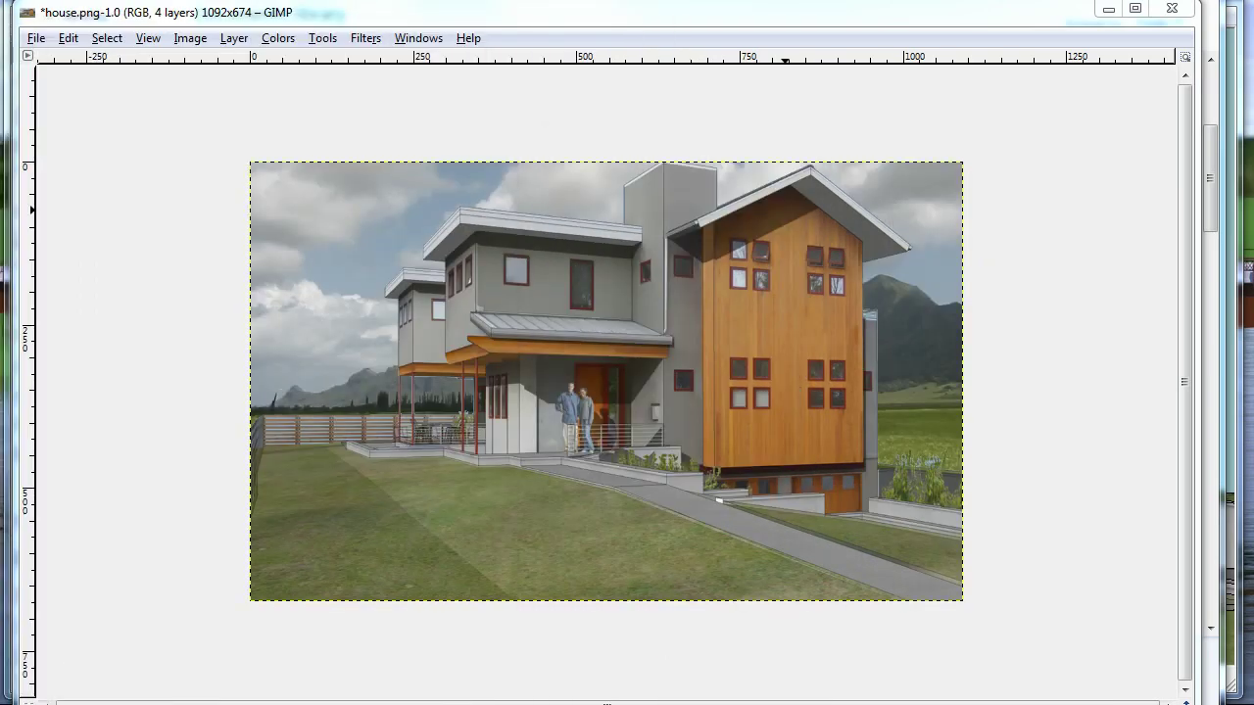
key("Tab")
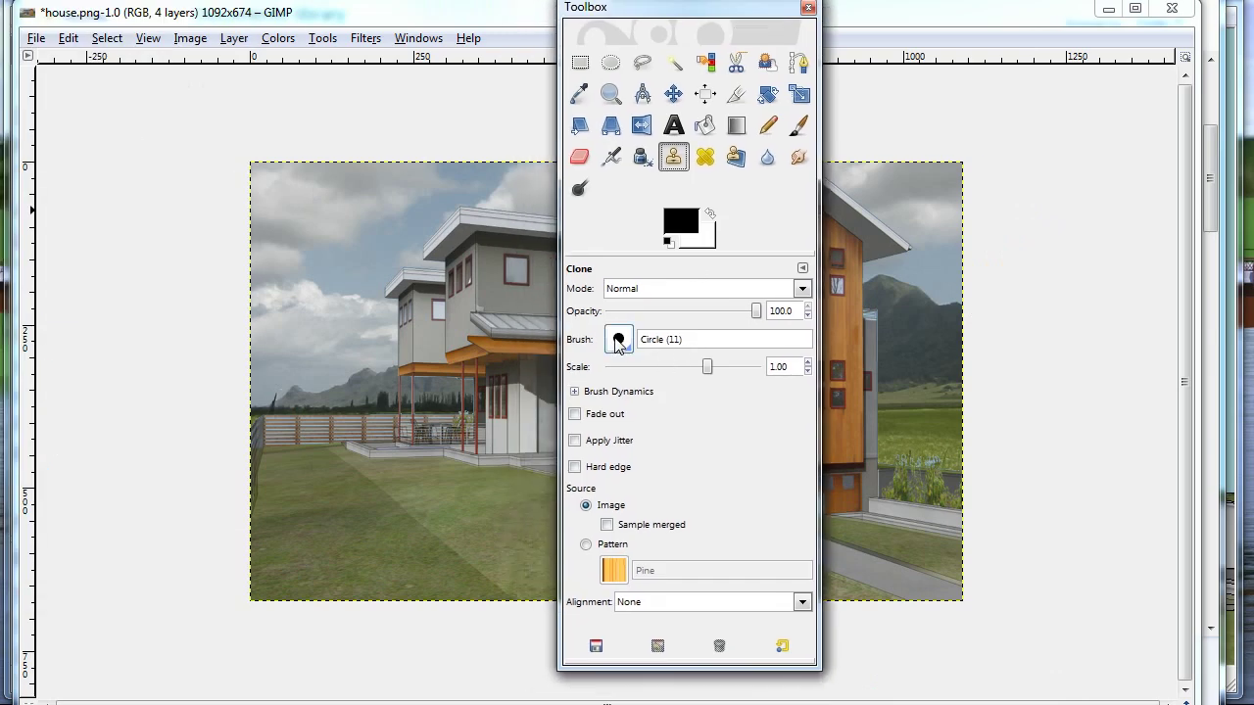
Step: Switch the clone brush to Circle Fuzzy (17) at scale 2.61 and clone a first grass strip
left_click(619, 339)
left_click(728, 553)
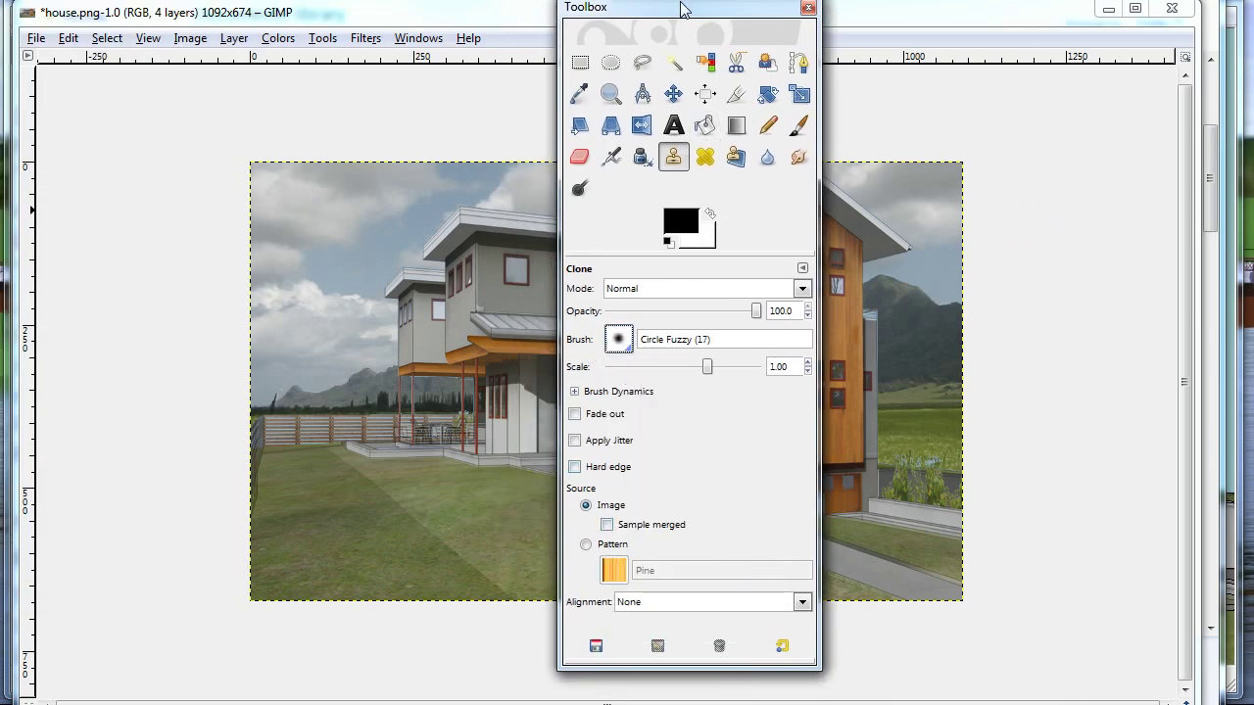
left_click_drag(685, 8, 0, 0)
key("Tab")
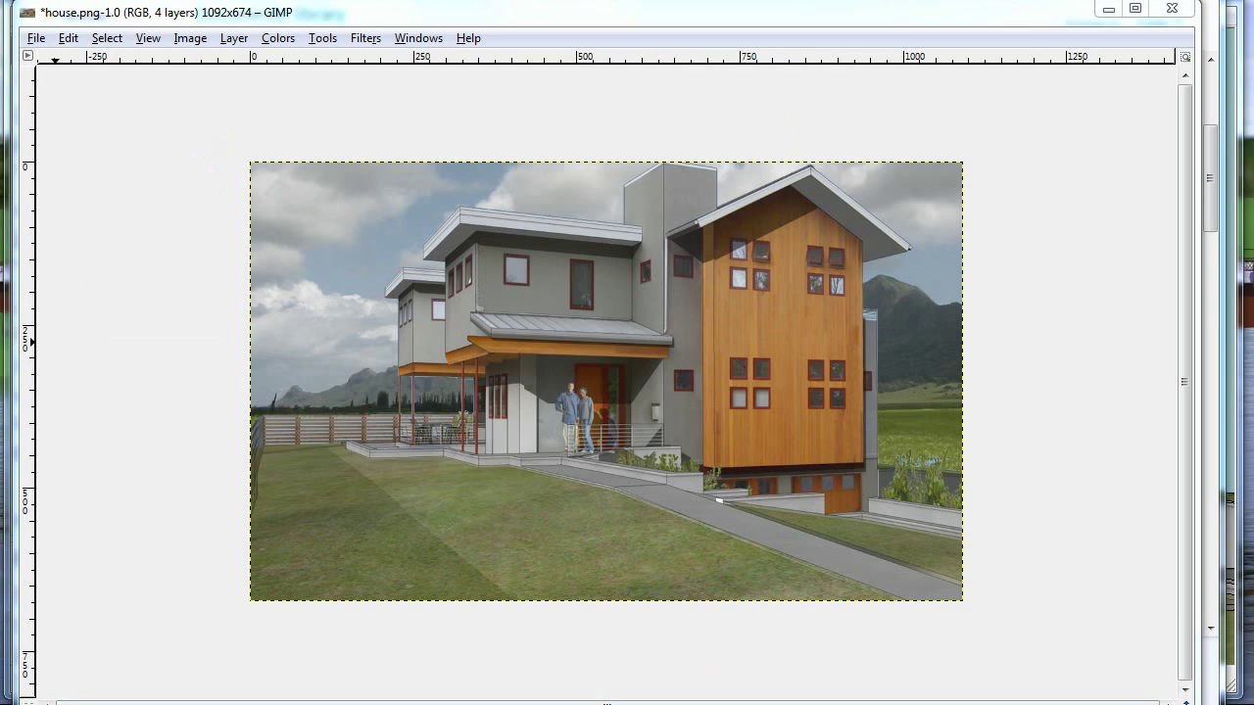
key("Tab")
left_click_drag(518, 387, 536, 387)
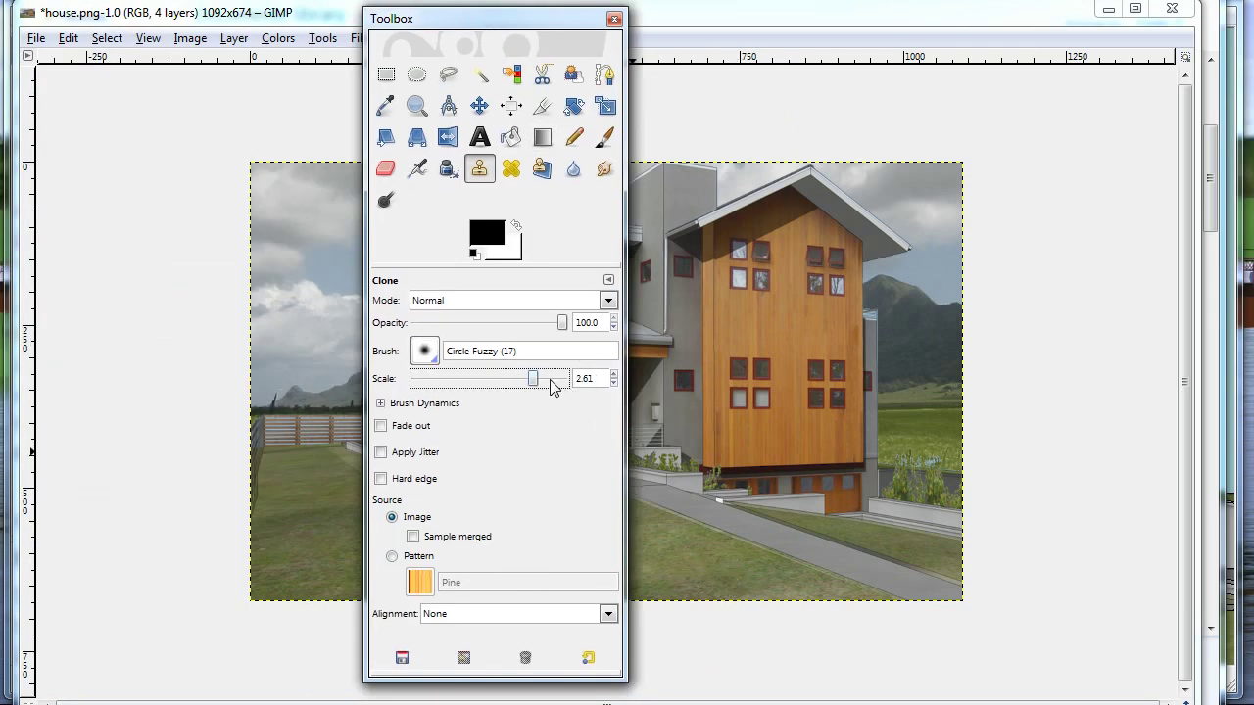
key("Tab")
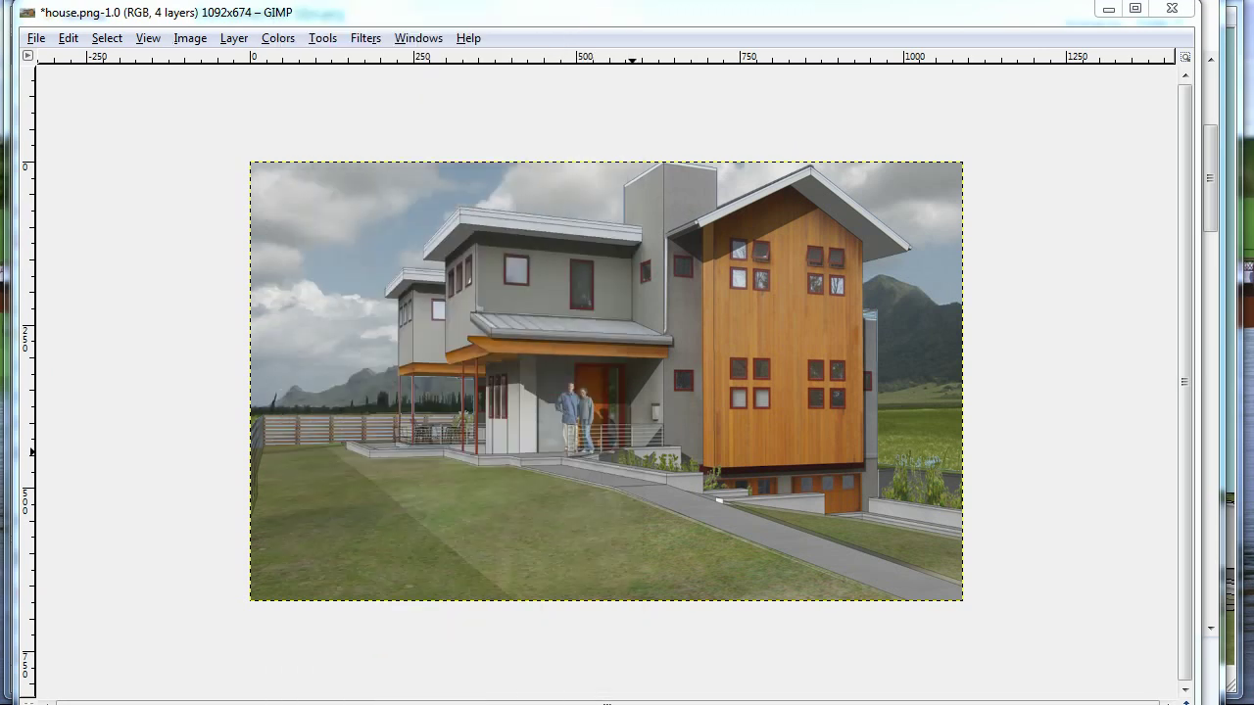
mouse_move(544, 550)
left_mouse_down()
mouse_move(334, 592)
mouse_move(624, 598)
left_mouse_up()
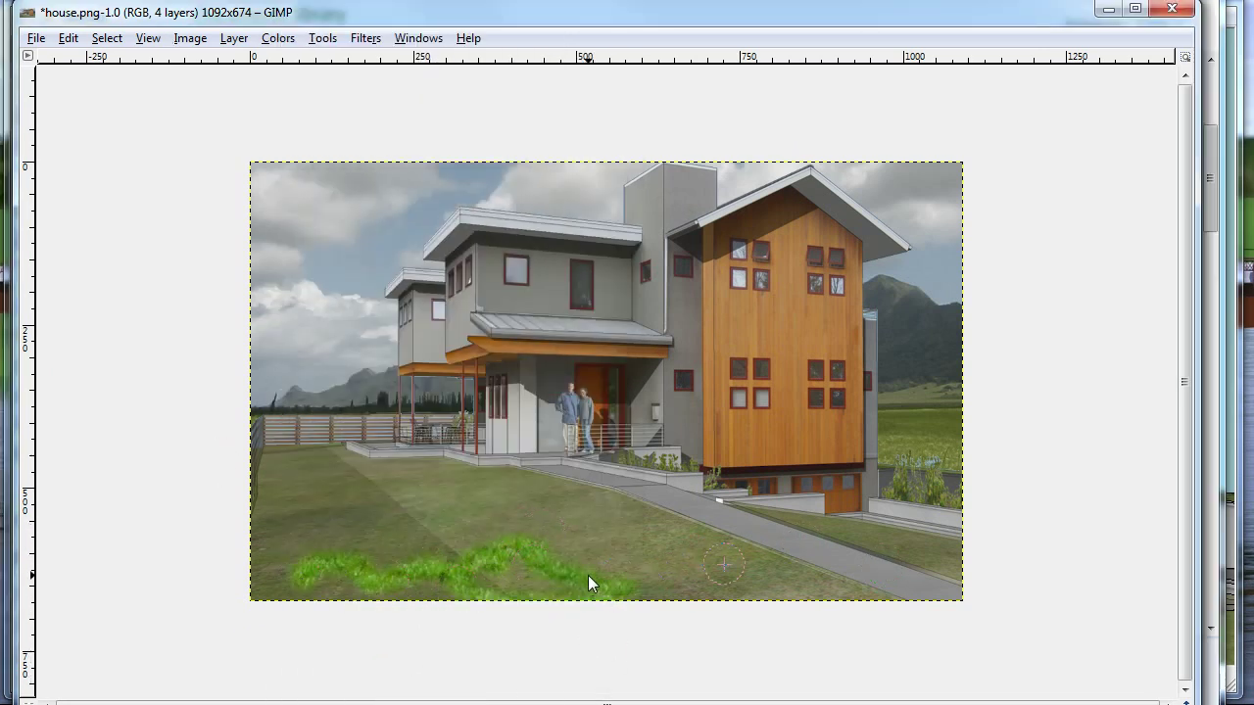
Step: Clone grass across the lower, centre and left lawn, covering the brown patches
mouse_move(515, 581)
left_mouse_down()
mouse_move(577, 604)
mouse_move(283, 593)
mouse_move(559, 600)
left_mouse_up()
mouse_move(826, 598)
left_mouse_down()
mouse_move(674, 545)
mouse_move(856, 610)
mouse_move(687, 544)
left_mouse_up()
mouse_move(593, 503)
left_mouse_down()
mouse_move(646, 534)
mouse_move(571, 487)
mouse_move(505, 487)
mouse_move(445, 464)
mouse_move(406, 478)
mouse_move(284, 469)
mouse_move(304, 502)
mouse_move(286, 516)
mouse_move(249, 506)
mouse_move(303, 540)
mouse_move(388, 554)
mouse_move(329, 515)
left_mouse_up()
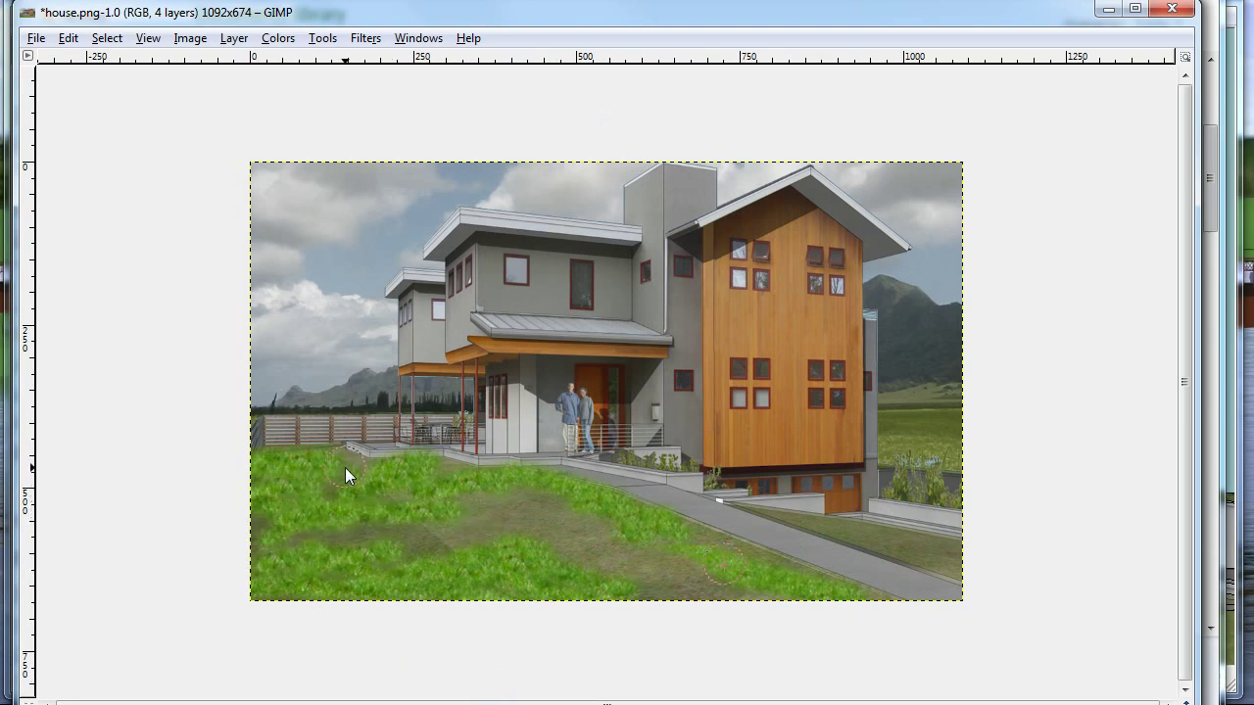
mouse_move(499, 497)
left_mouse_down()
mouse_move(750, 618)
mouse_move(610, 558)
left_mouse_up()
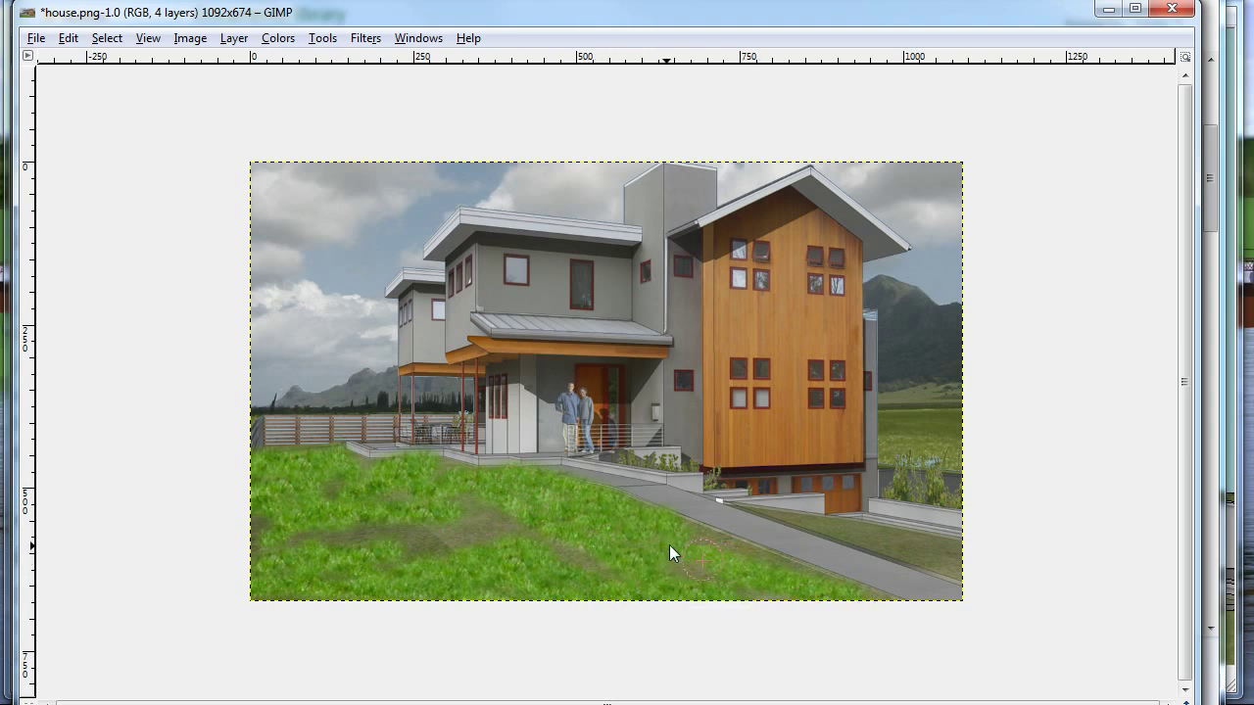
left_click_drag(471, 499, 411, 494)
left_click_drag(421, 539, 343, 548)
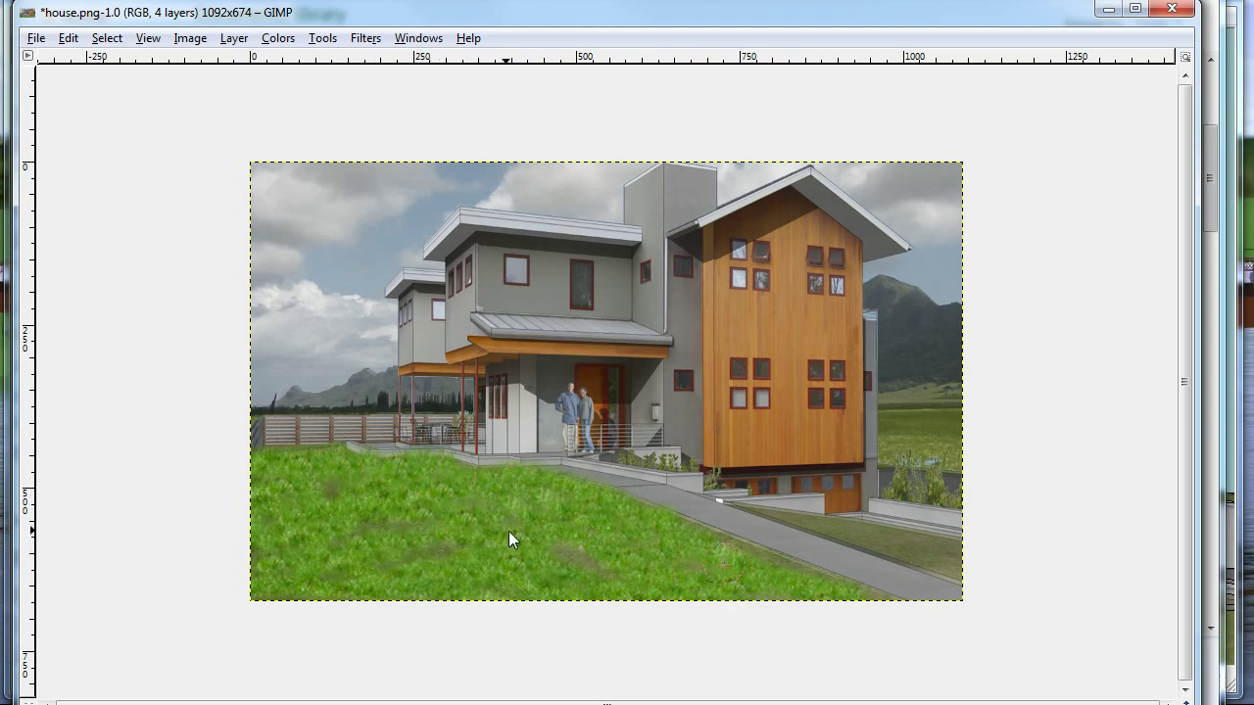
Step: Clone grass over the right lawn, the strip by the walkway, and beside the house wall
left_click_drag(677, 583, 508, 560)
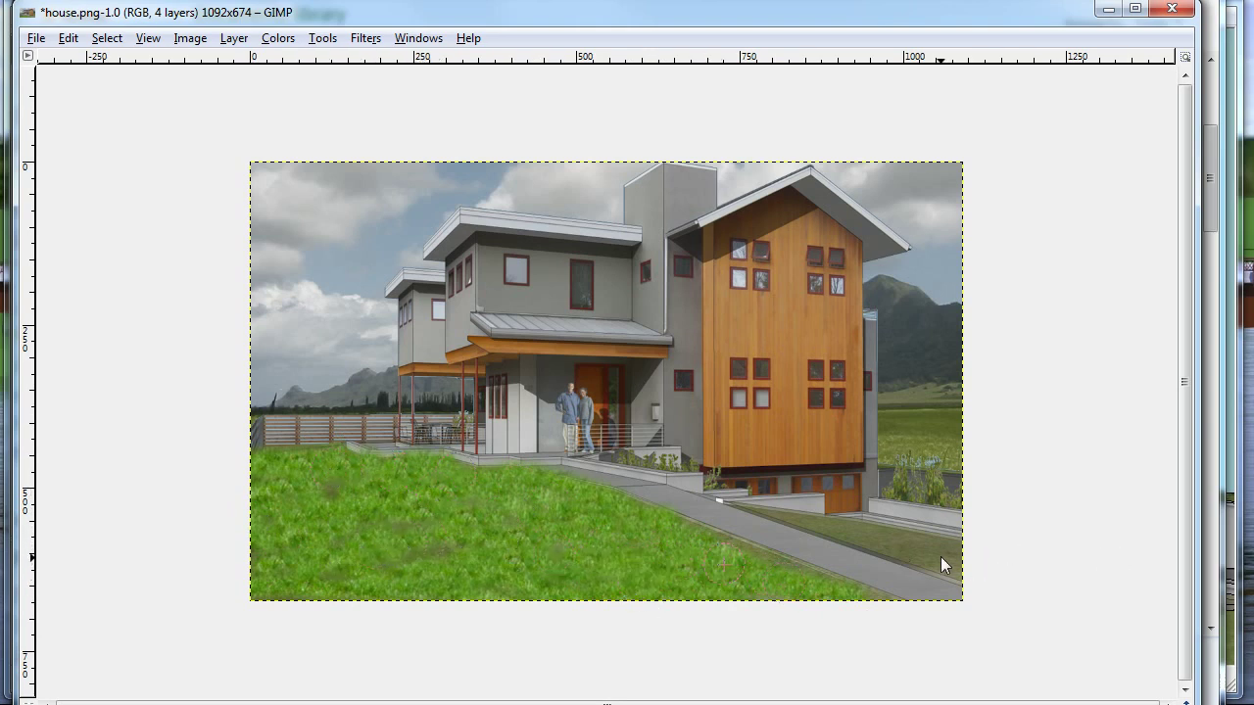
left_click_drag(946, 554, 854, 538)
left_click_drag(753, 503, 876, 537)
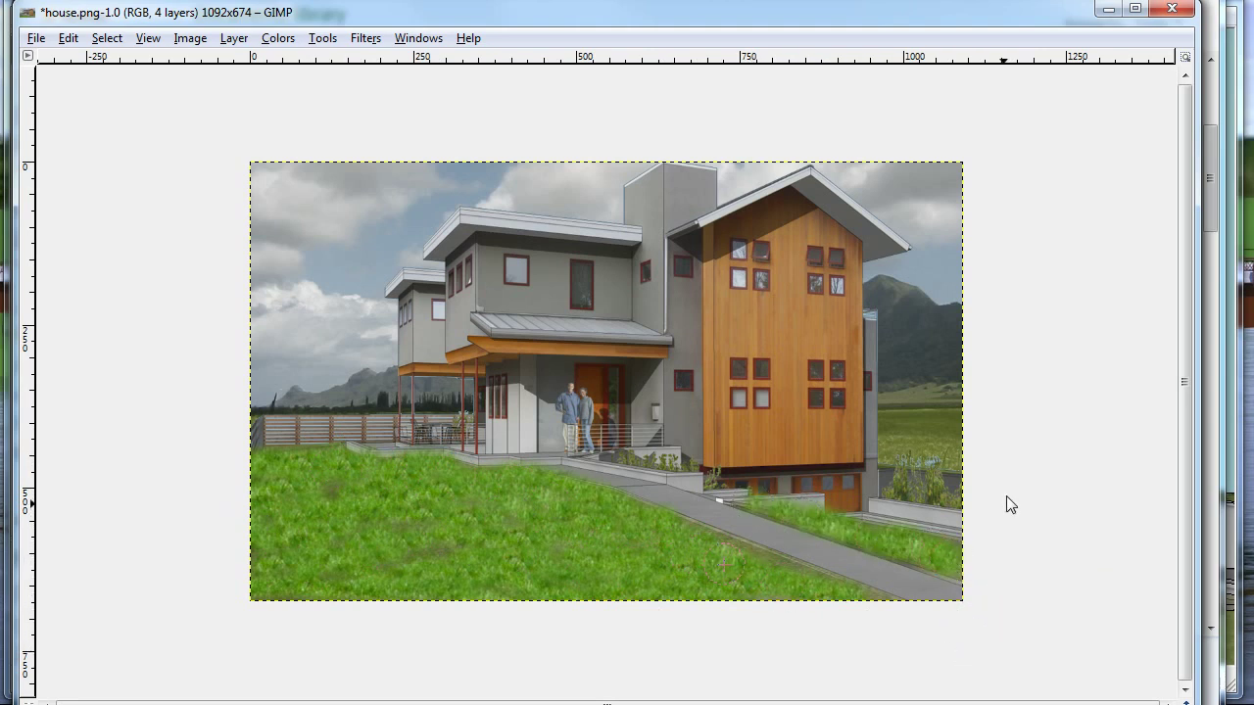
mouse_move(957, 440)
left_mouse_down()
mouse_move(891, 434)
mouse_move(932, 448)
mouse_move(901, 448)
mouse_move(912, 459)
left_mouse_up()
key("ctrl+z")
key("ctrl+z")
mouse_move(901, 425)
left_mouse_down()
mouse_move(937, 453)
mouse_move(900, 444)
left_mouse_up()
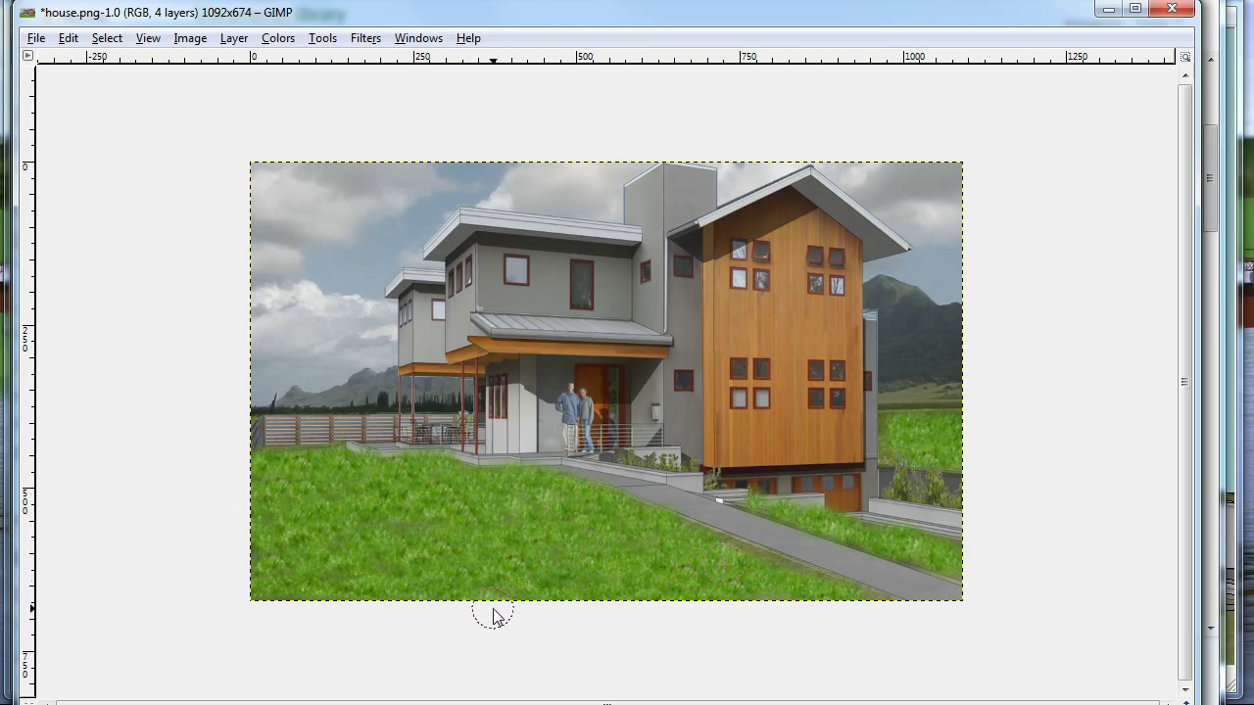
left_click(284, 39)
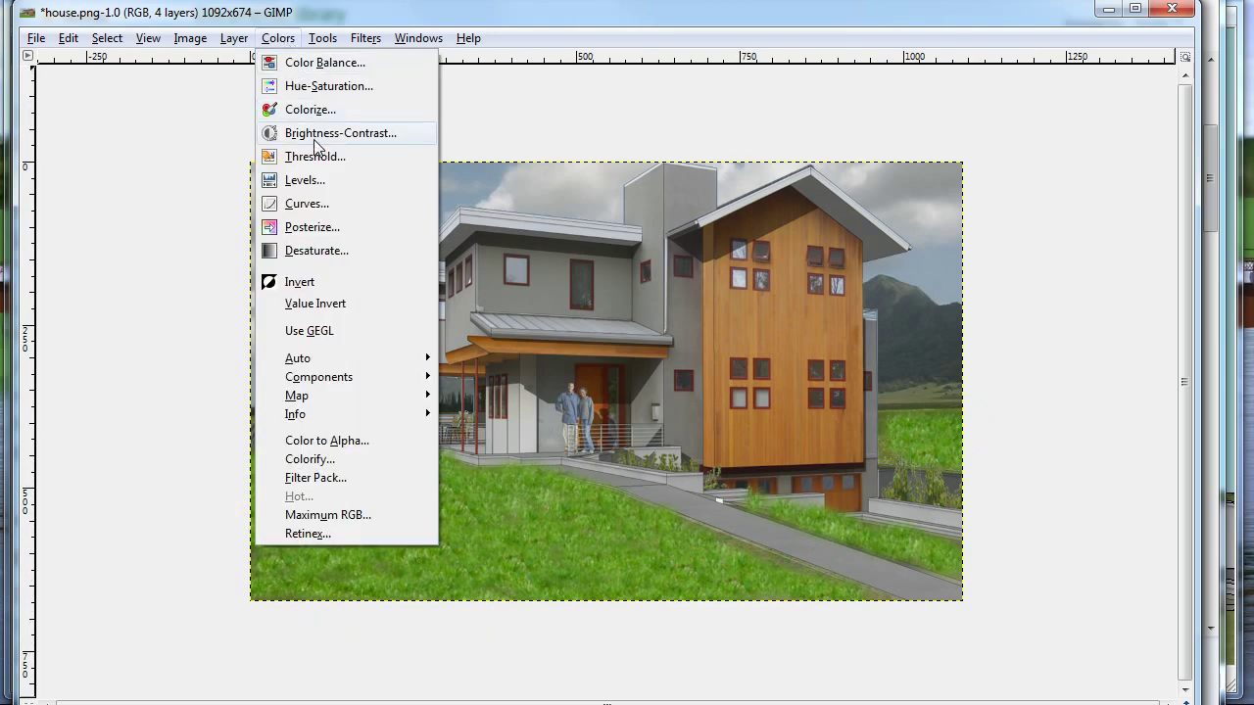
Step: Apply Hue-Saturation to the grass layer with saturation -43 and lightness -8
left_click(323, 86)
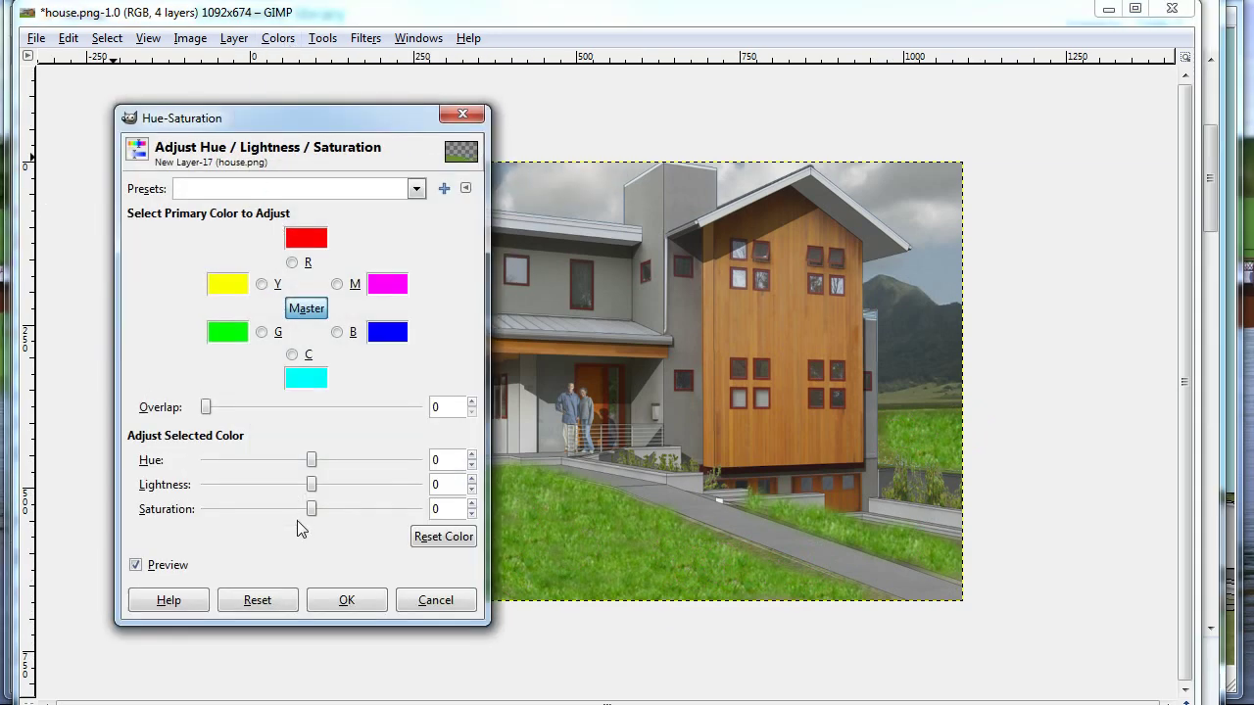
mouse_move(315, 515)
left_mouse_down()
mouse_move(267, 514)
mouse_move(310, 487)
mouse_move(327, 492)
mouse_move(302, 501)
left_mouse_up()
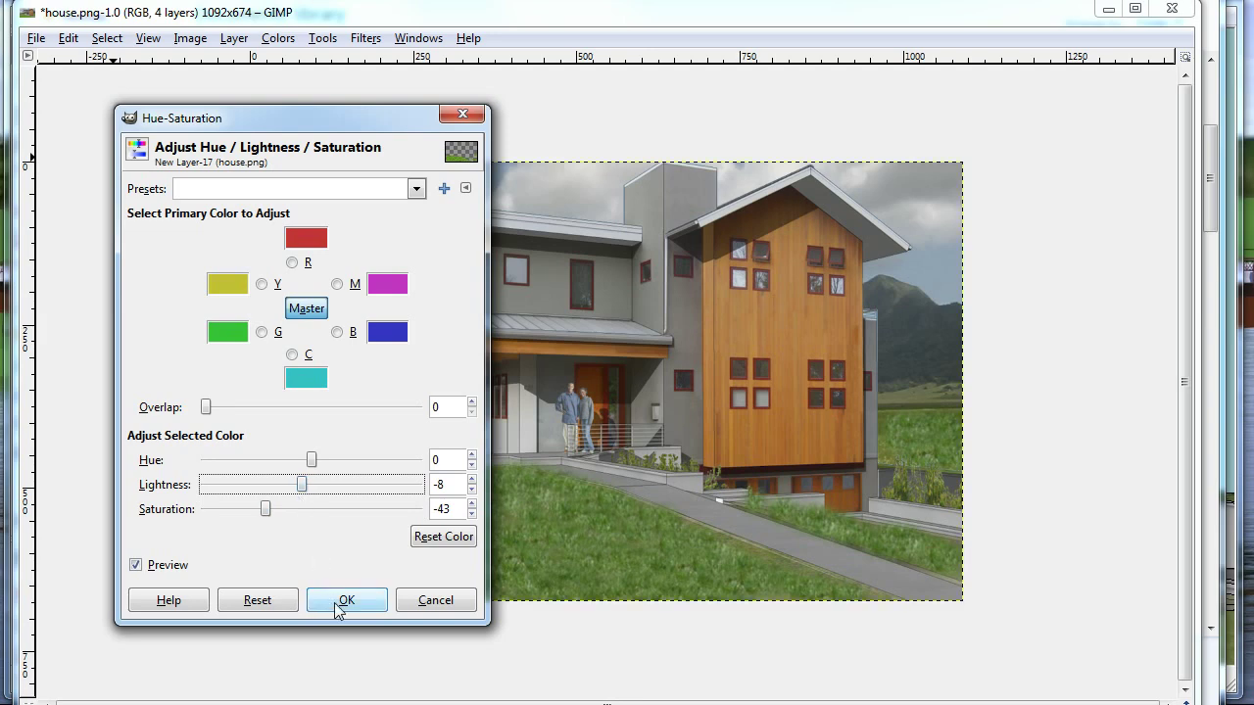
left_click(343, 600)
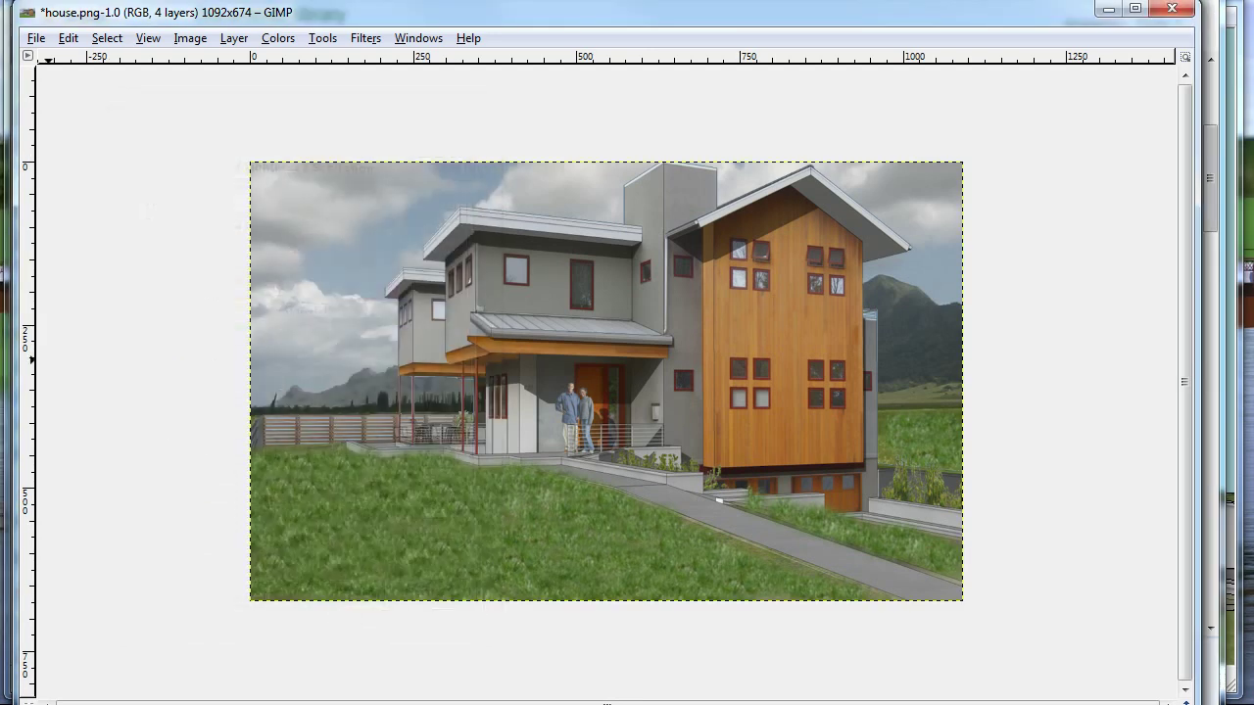
key("ctrl+l")
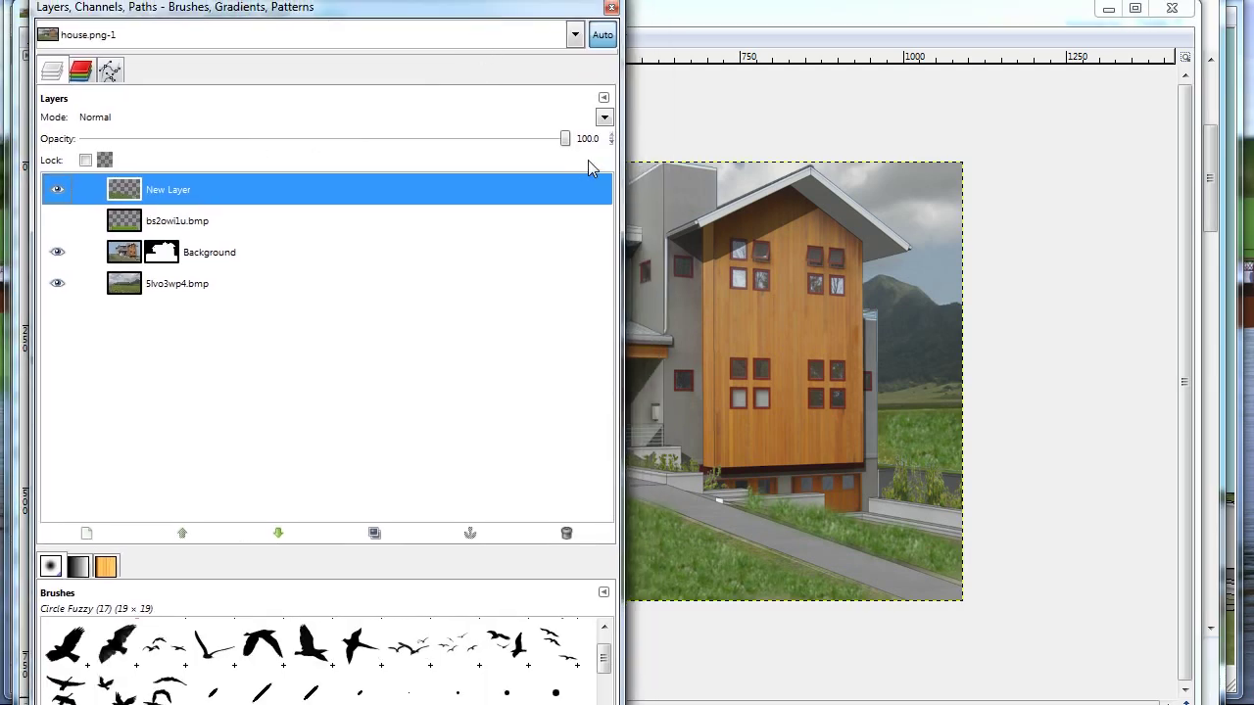
Step: Set New Layer's opacity to 67.2 and check the blended lawn at 100% zoom
left_click_drag(574, 140, 410, 140)
left_click_drag(495, 8, 1014, 111)
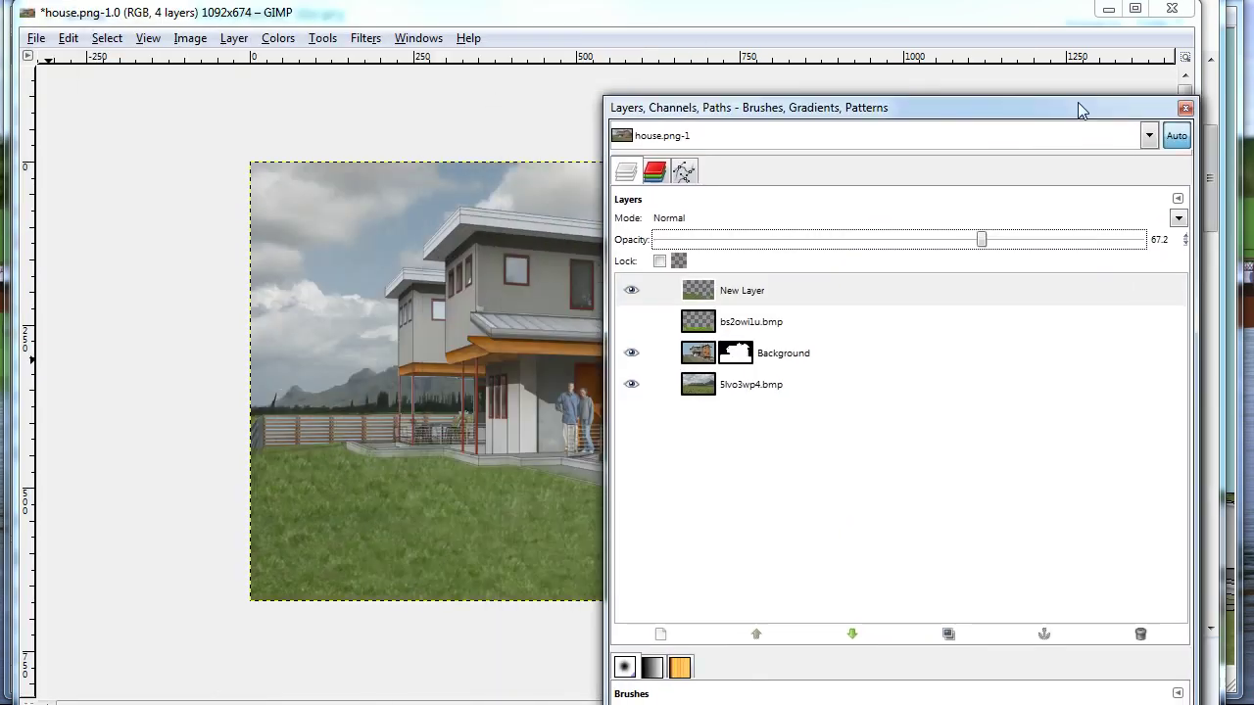
key("Tab")
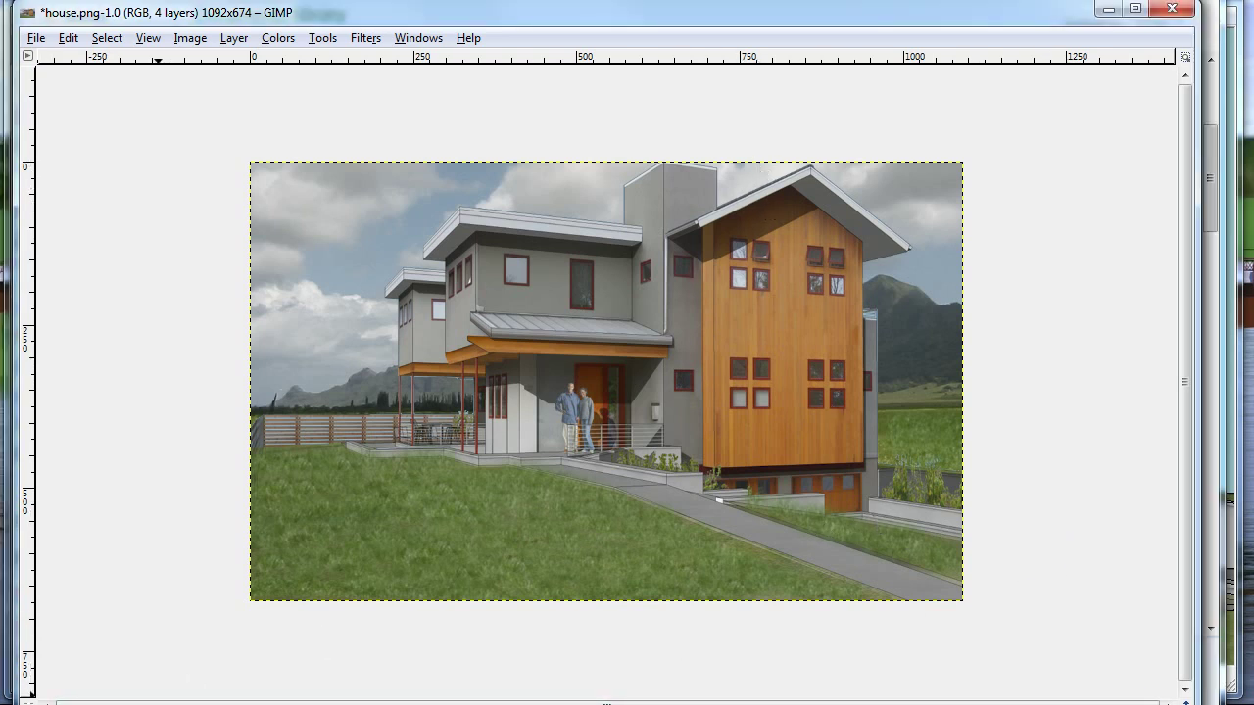
left_click(157, 702)
left_click(172, 576)
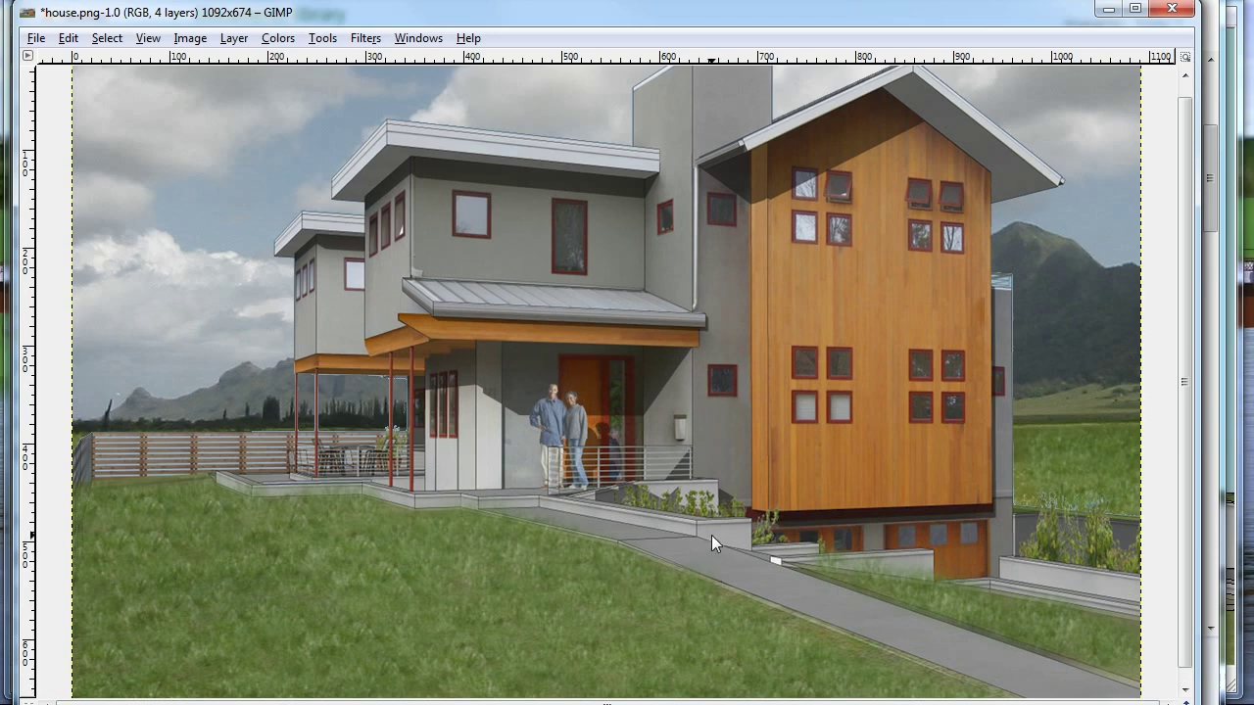
scroll(702, 477, "down", 1, "ctrl")
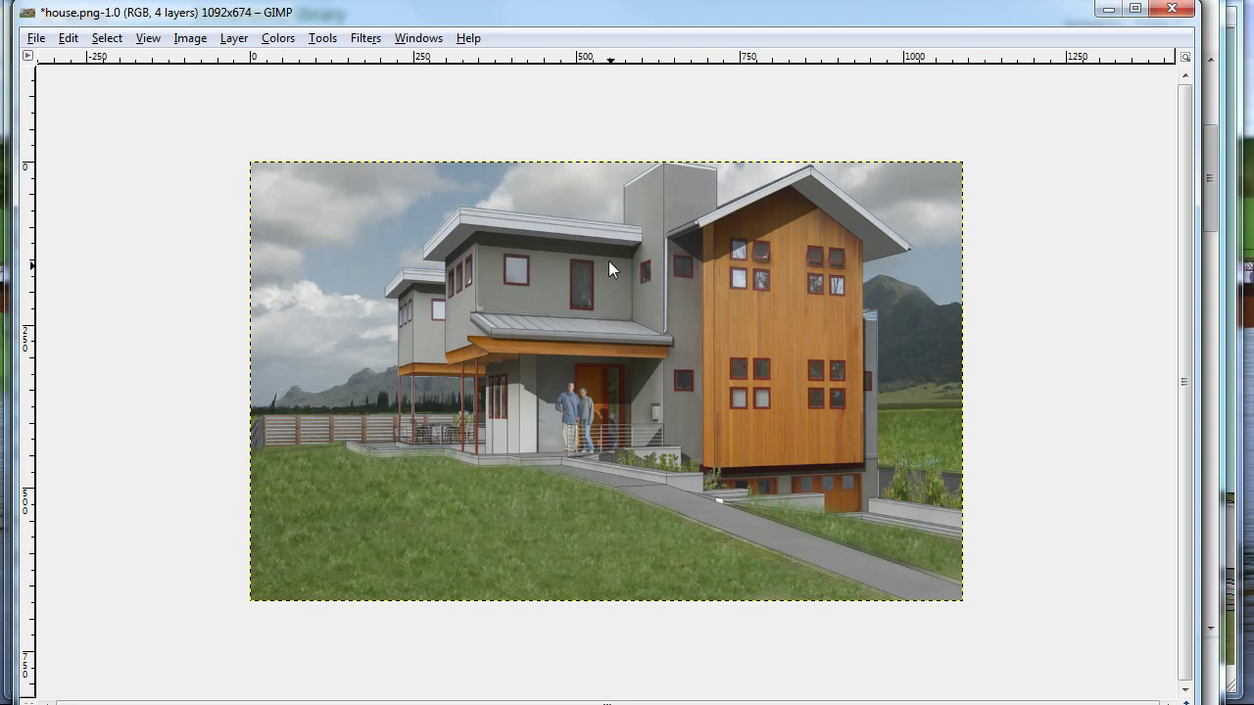
Step: Open the Colors menu and dismiss it without choosing a command
left_click(277, 41)
left_click(588, 107)
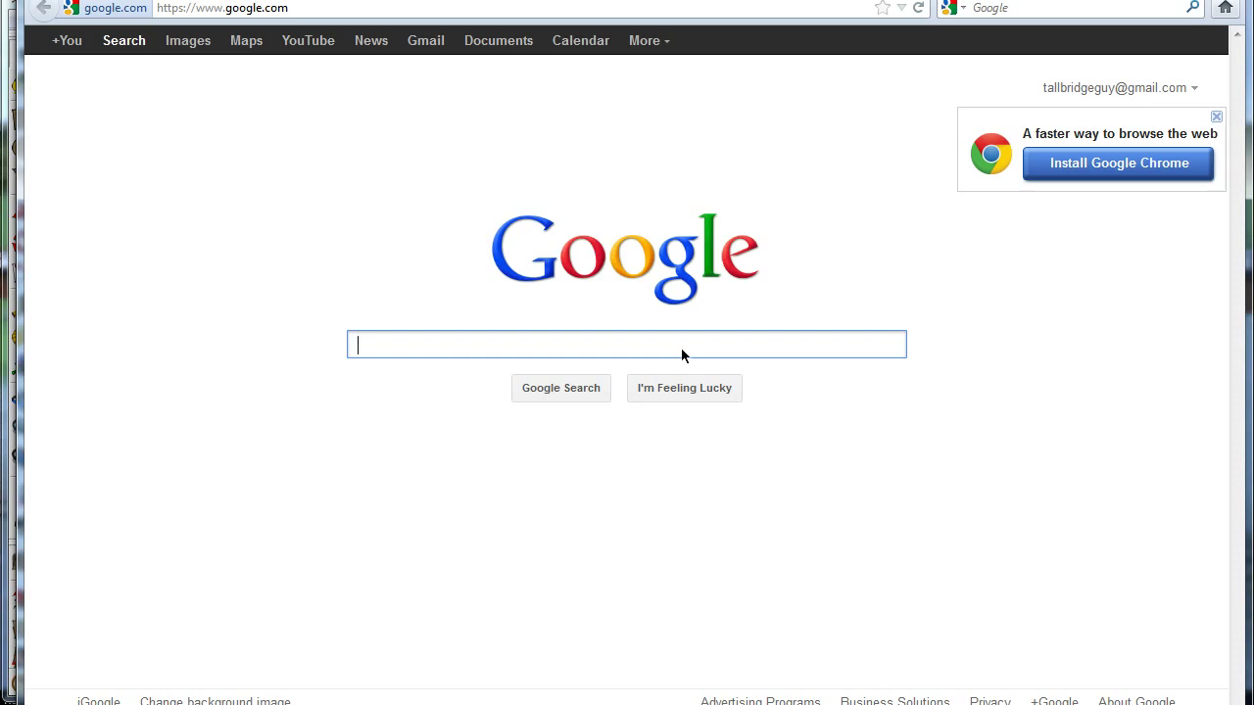
Step: Search Google for 'maxwell render' and open the maxwellrender.com result
type("maxwell")
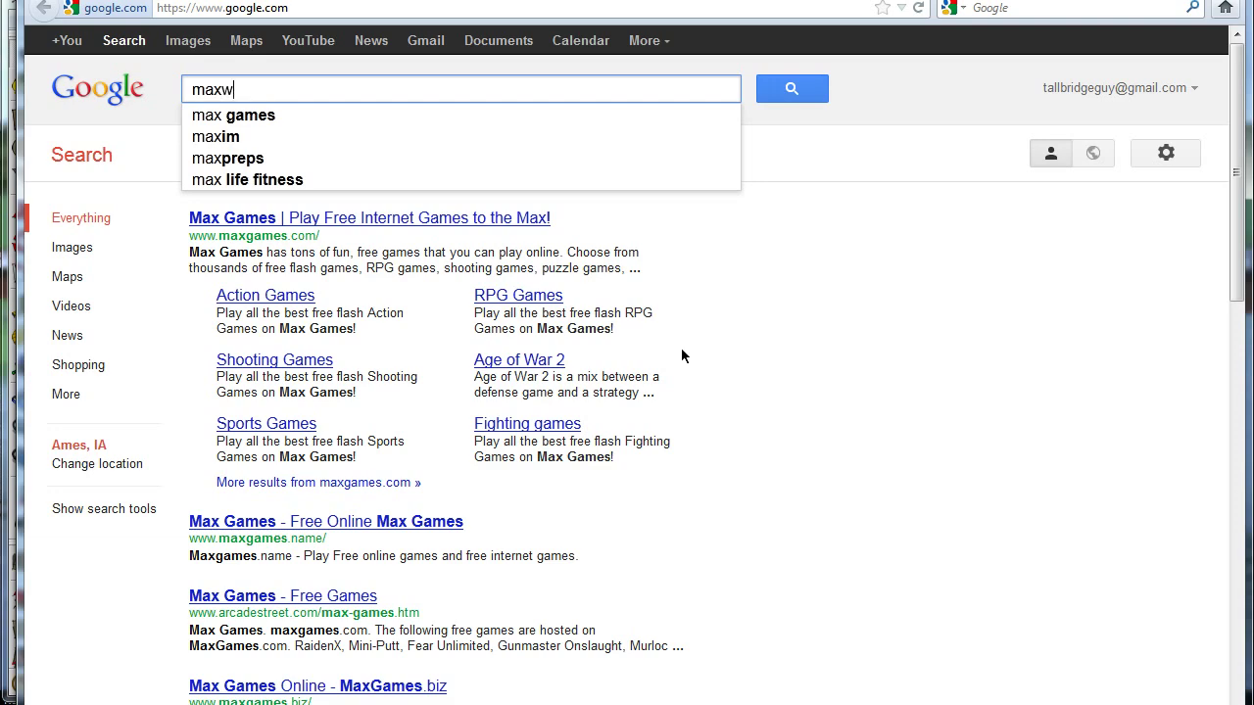
type(" rend")
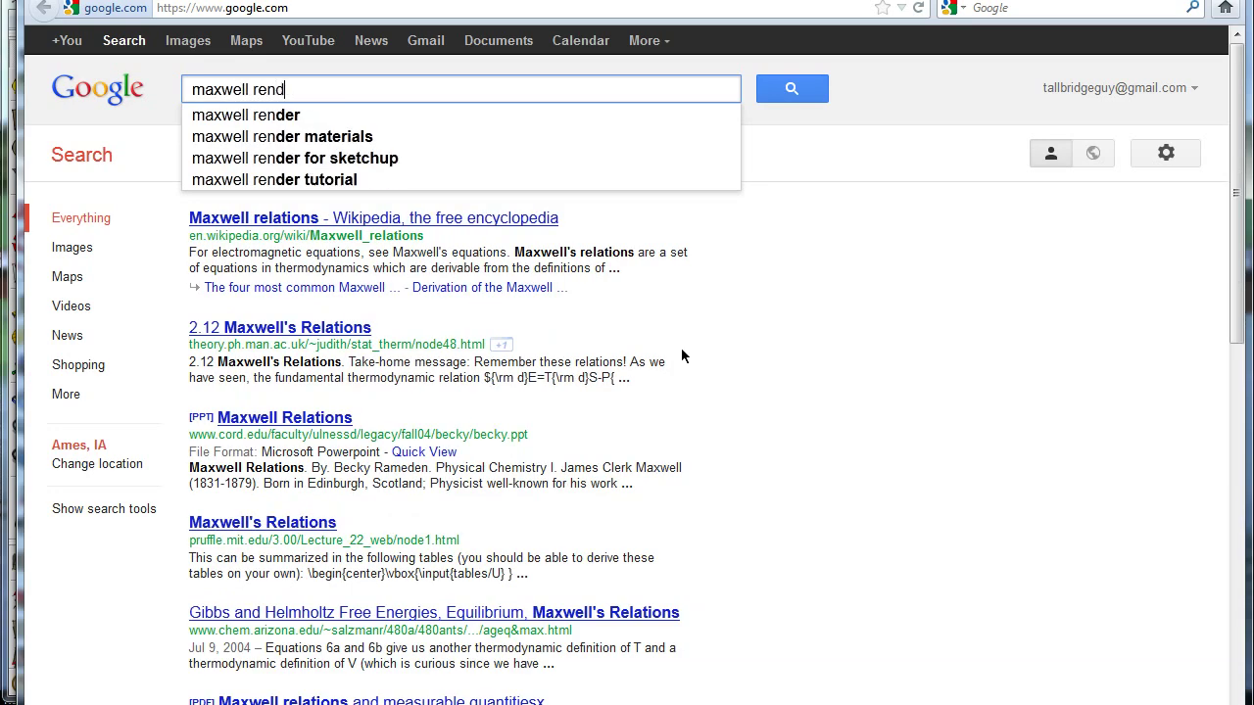
type("er")
key("Return")
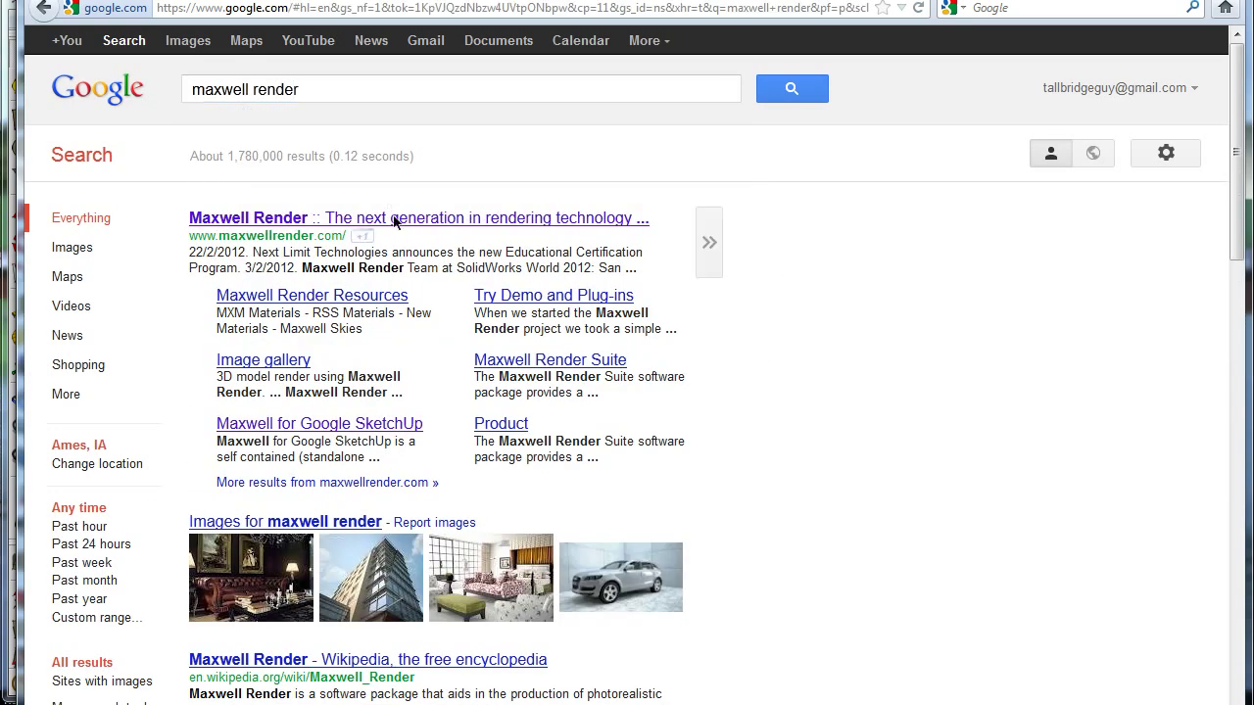
left_click(394, 217)
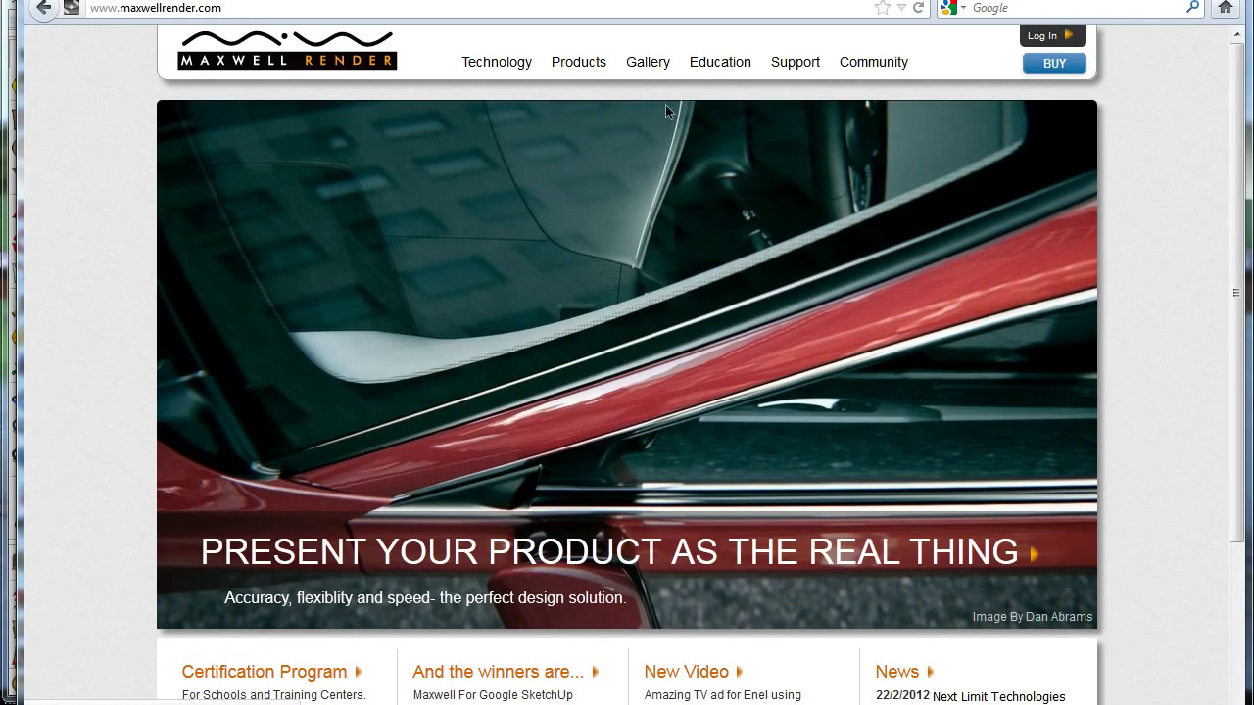
Step: Go to the Maxwell for Google SketchUp product page from the Products menu
left_click(579, 62)
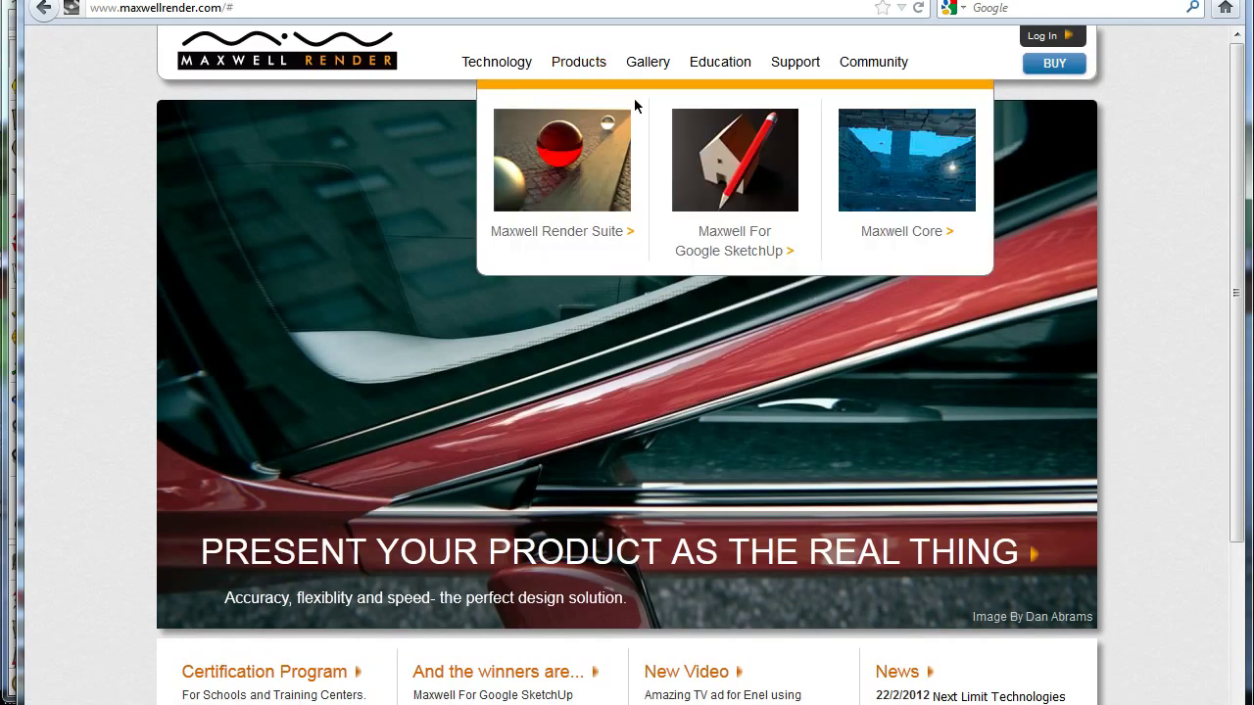
left_click(779, 177)
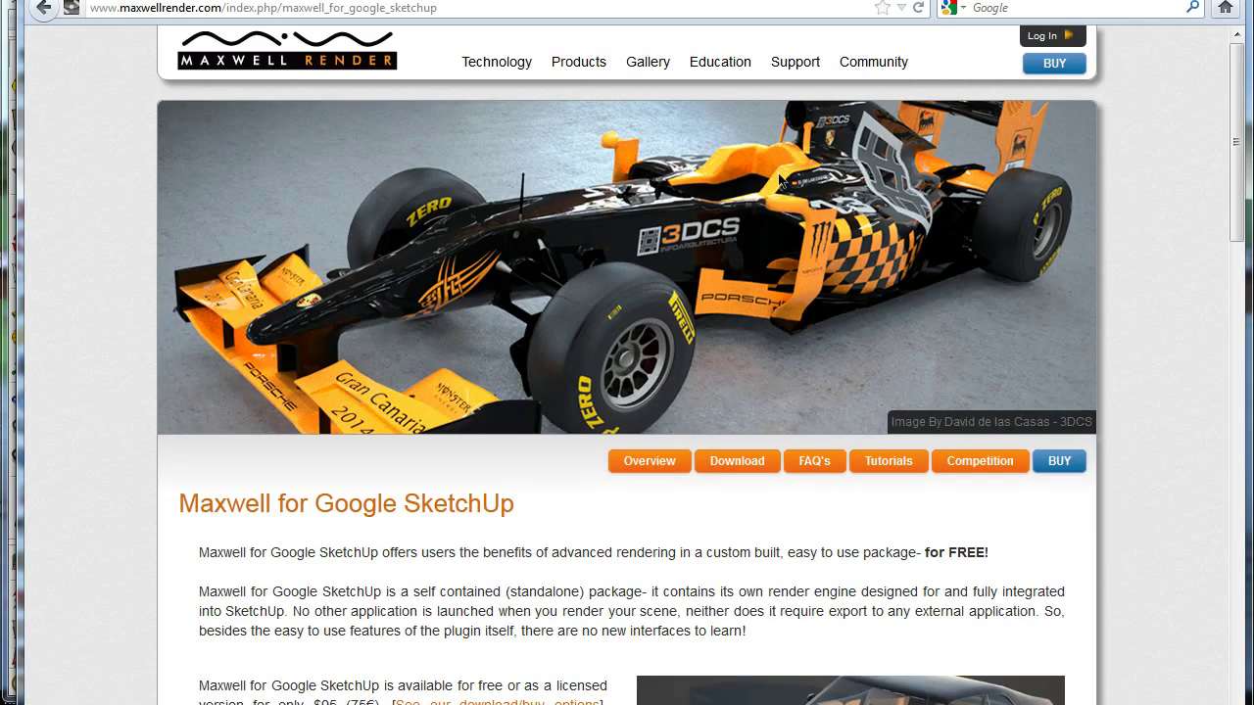
scroll(799, 362, "down", 3)
scroll(800, 369, "up", 3)
scroll(902, 290, "down", 3)
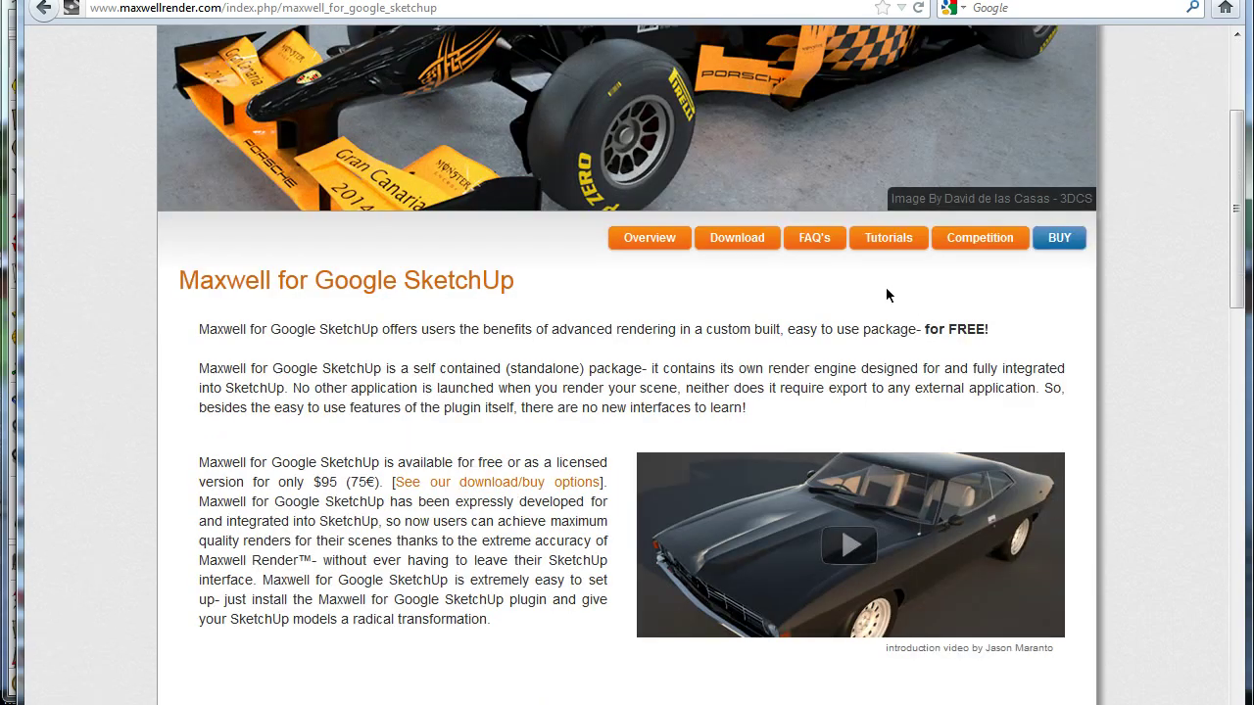
Step: Choose DOWNLOAD under the FREE column on the Download/Buy page
left_click(731, 247)
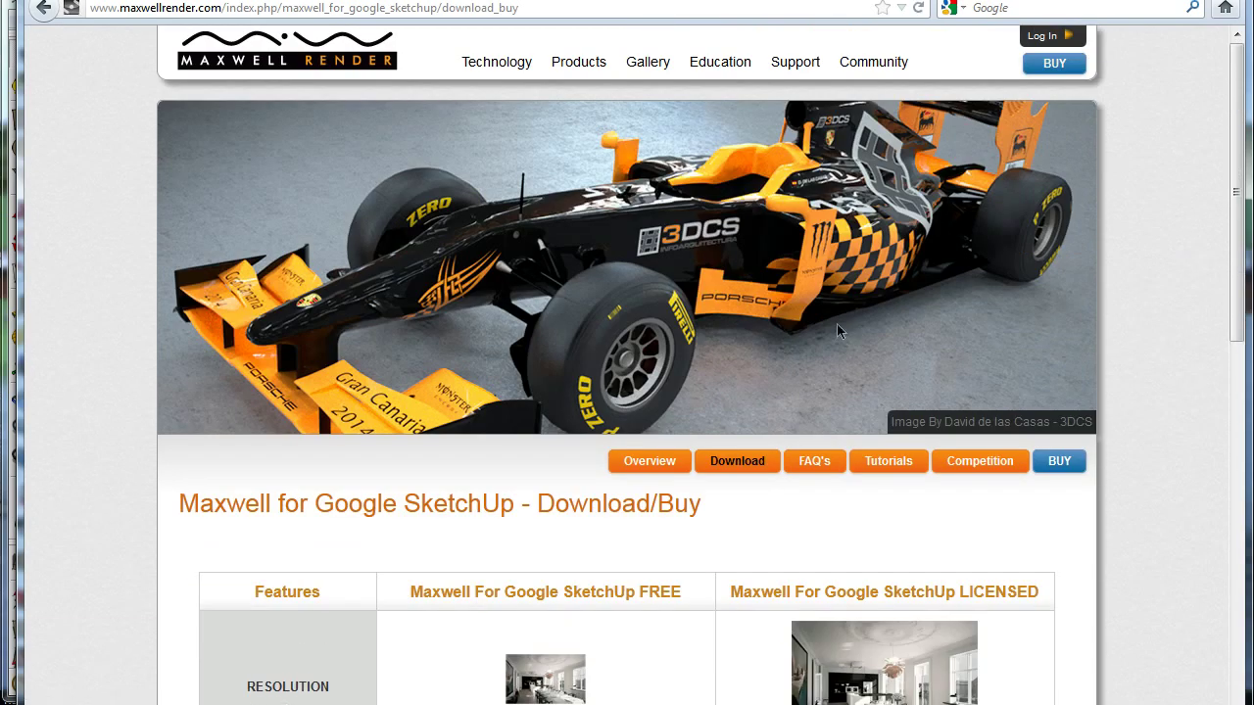
scroll(837, 329, "down", 3)
scroll(839, 346, "down", 3)
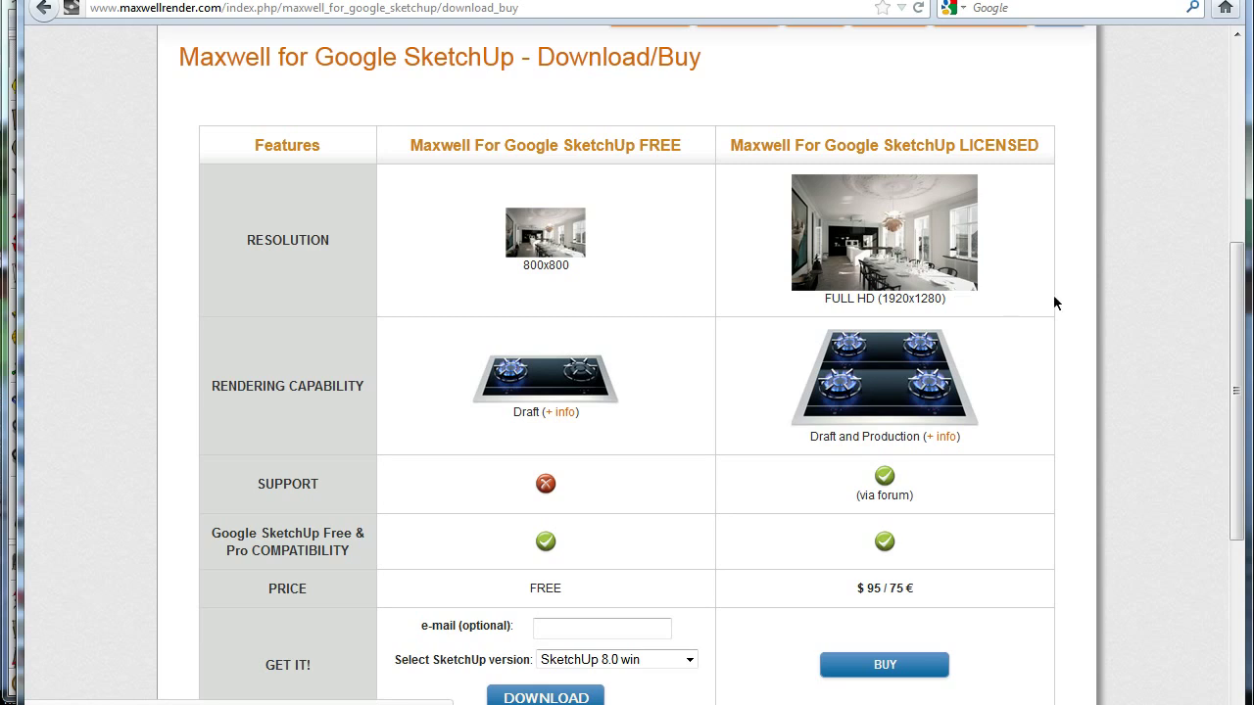
scroll(1030, 300, "down", 3)
scroll(882, 470, "up", 3)
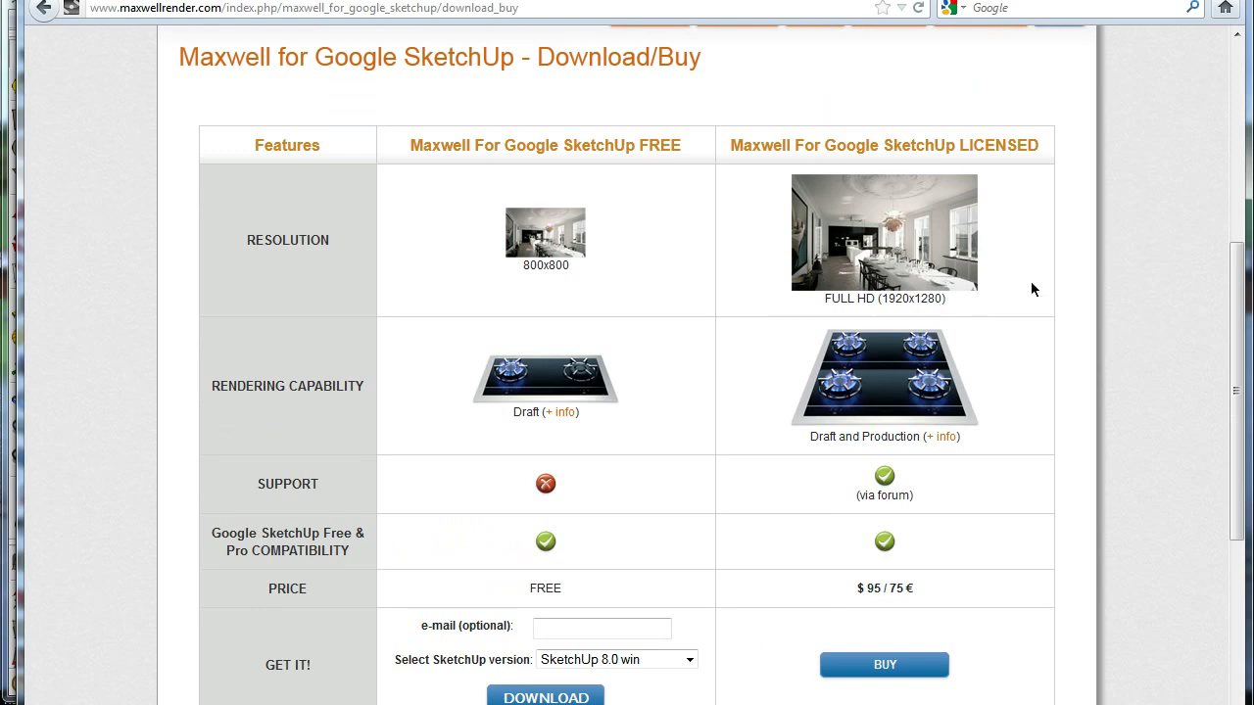
scroll(1028, 286, "down", 3)
scroll(1031, 285, "down", 2)
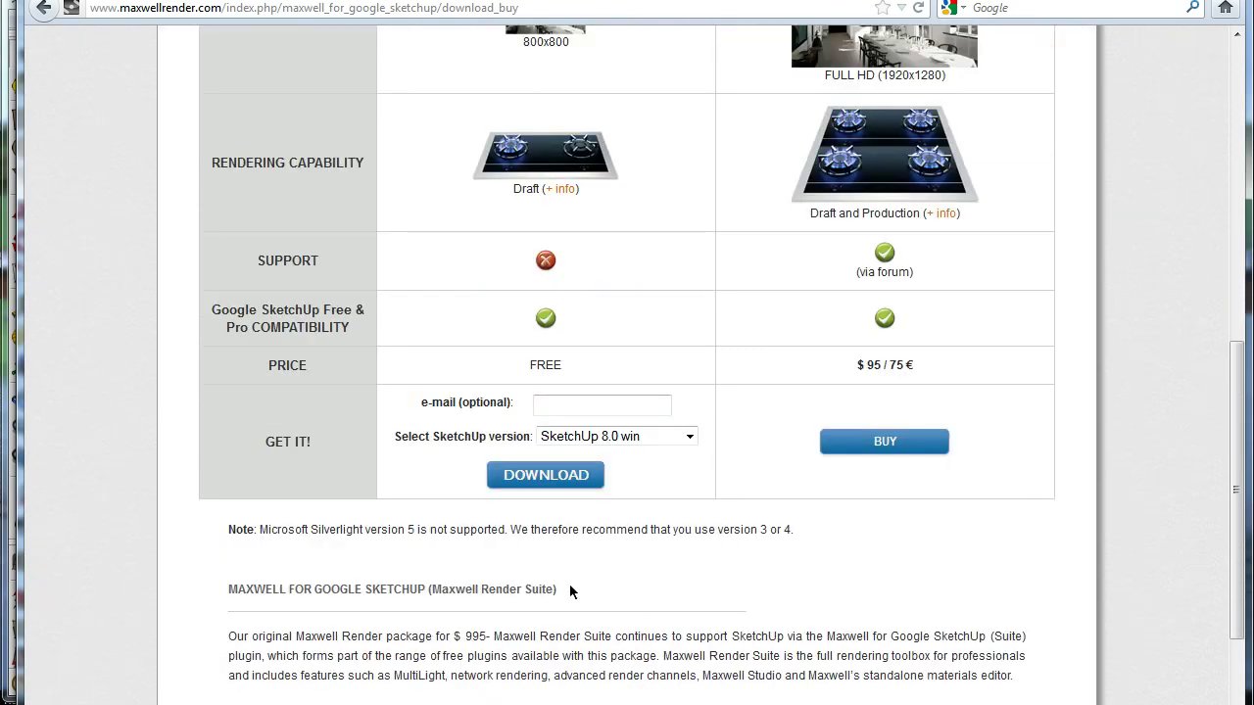
left_click(550, 470)
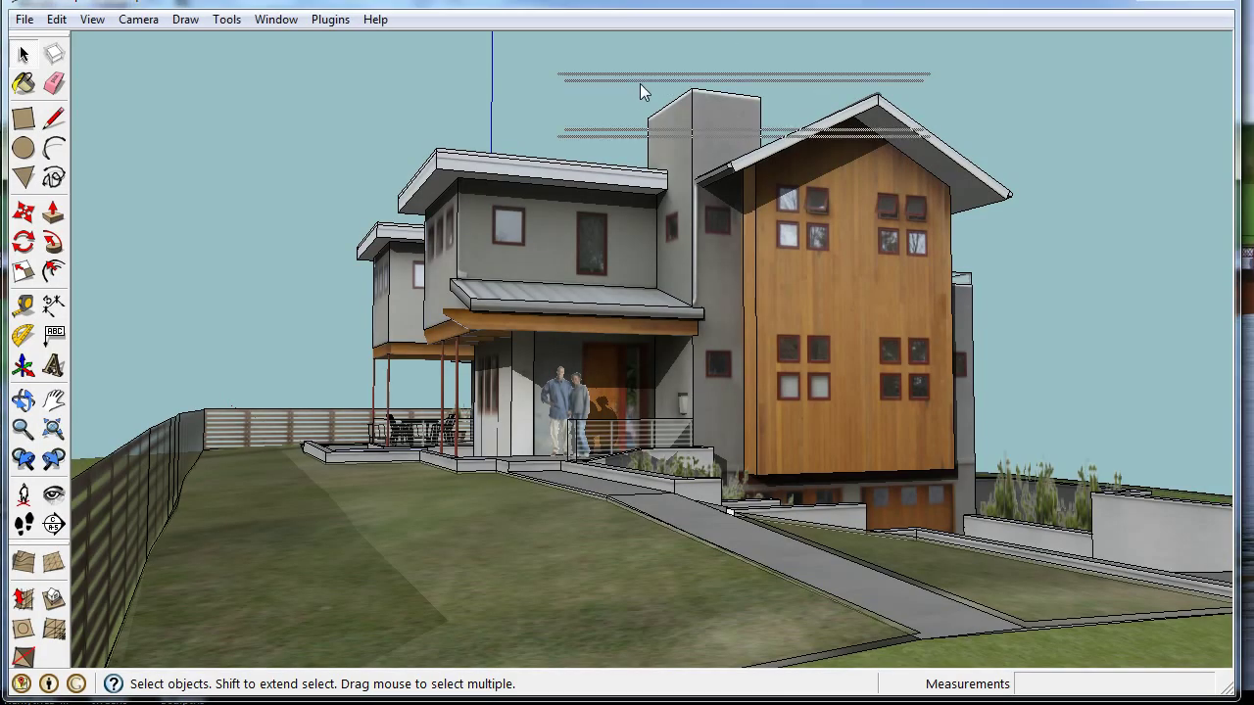
Step: Start Maxwell Fire on the house model from the Maxwell toolbar
left_click_drag(672, 79, 639, 83)
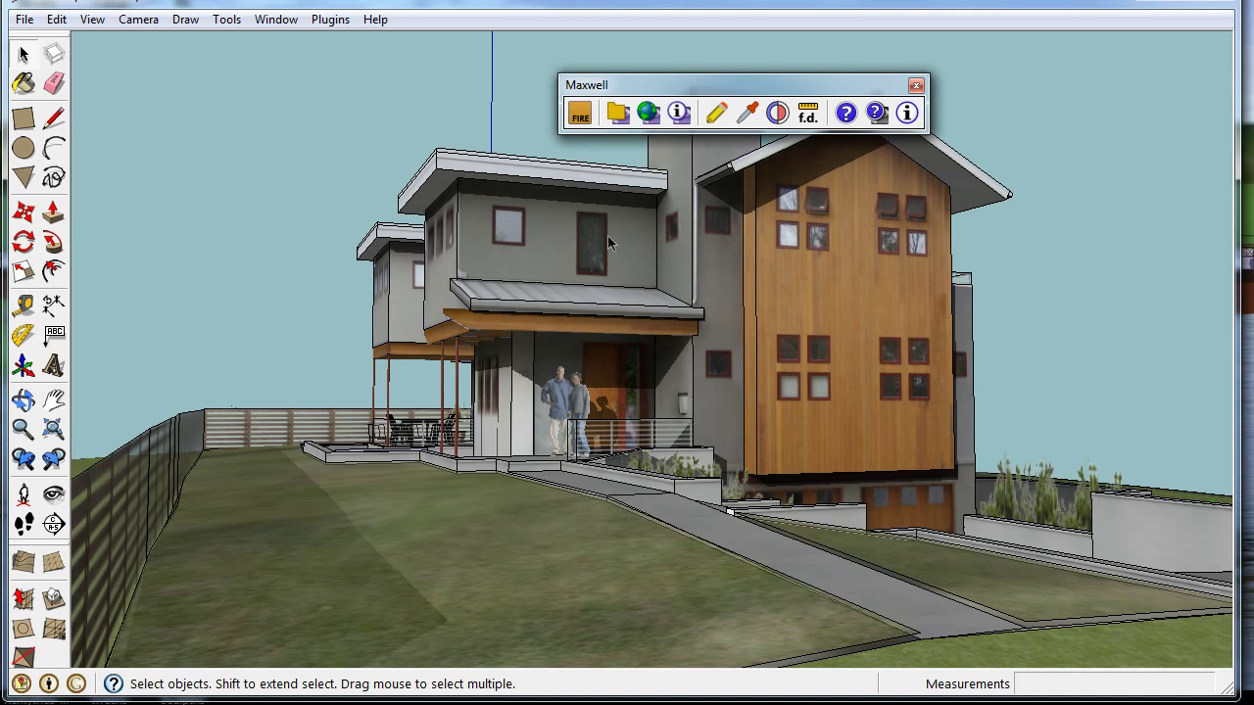
left_click(579, 114)
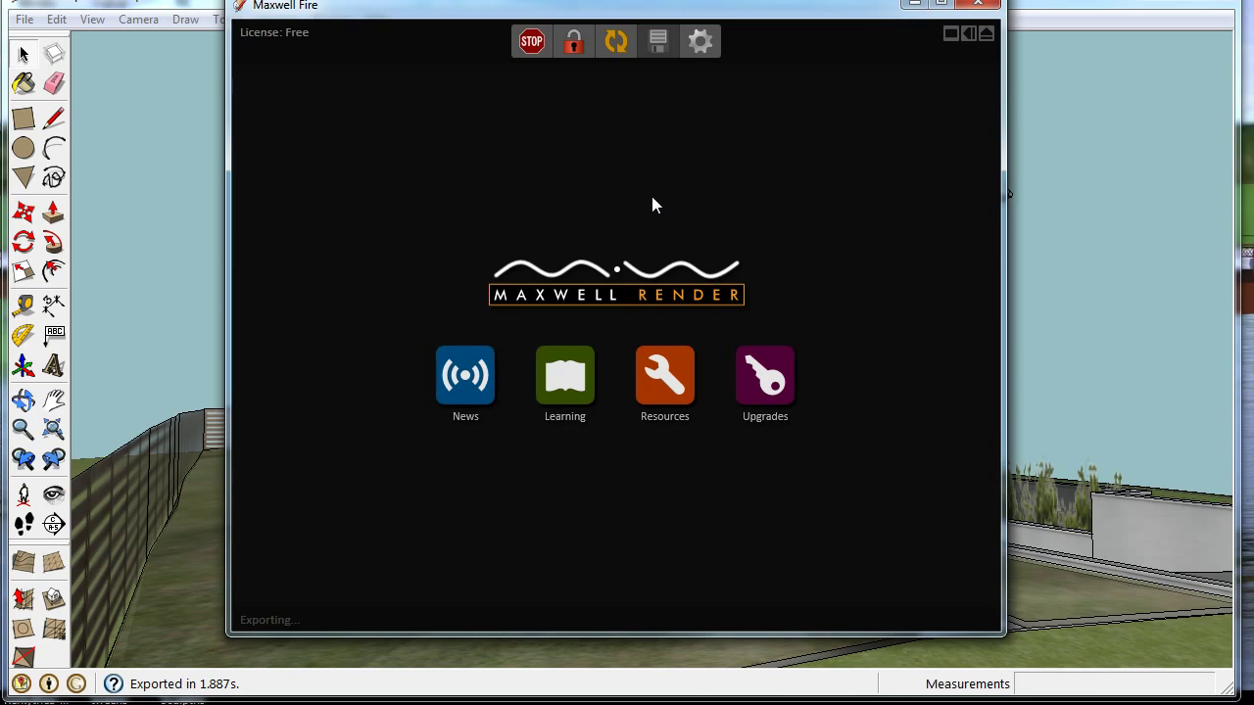
Step: Let the 800 x 438 Maxwell Fire render refine past SL 10.30, then stop it
left_click(530, 43)
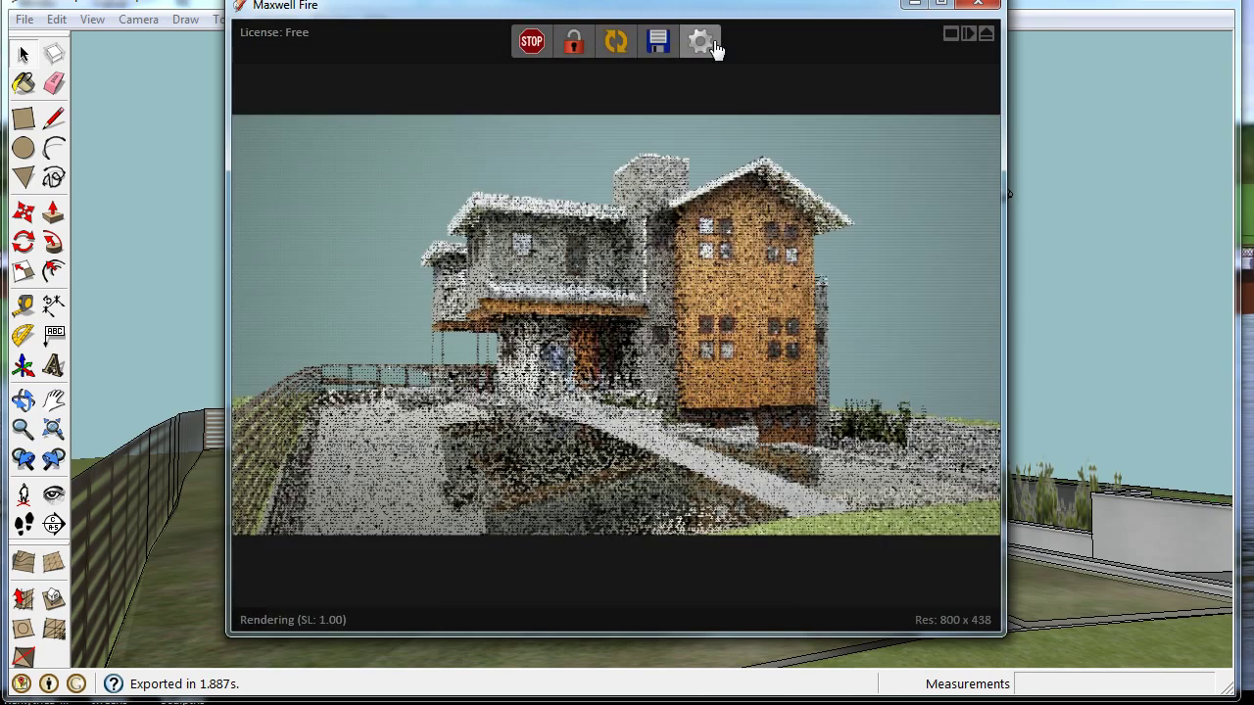
left_click(714, 42)
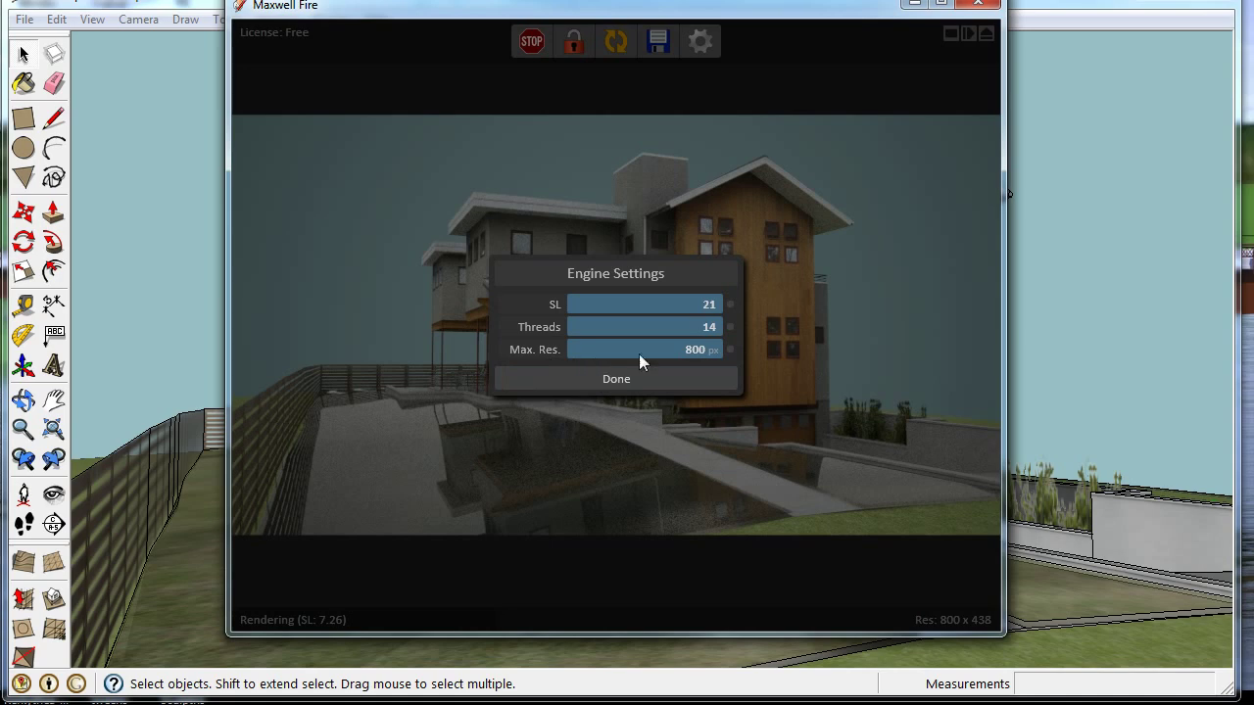
left_click(654, 382)
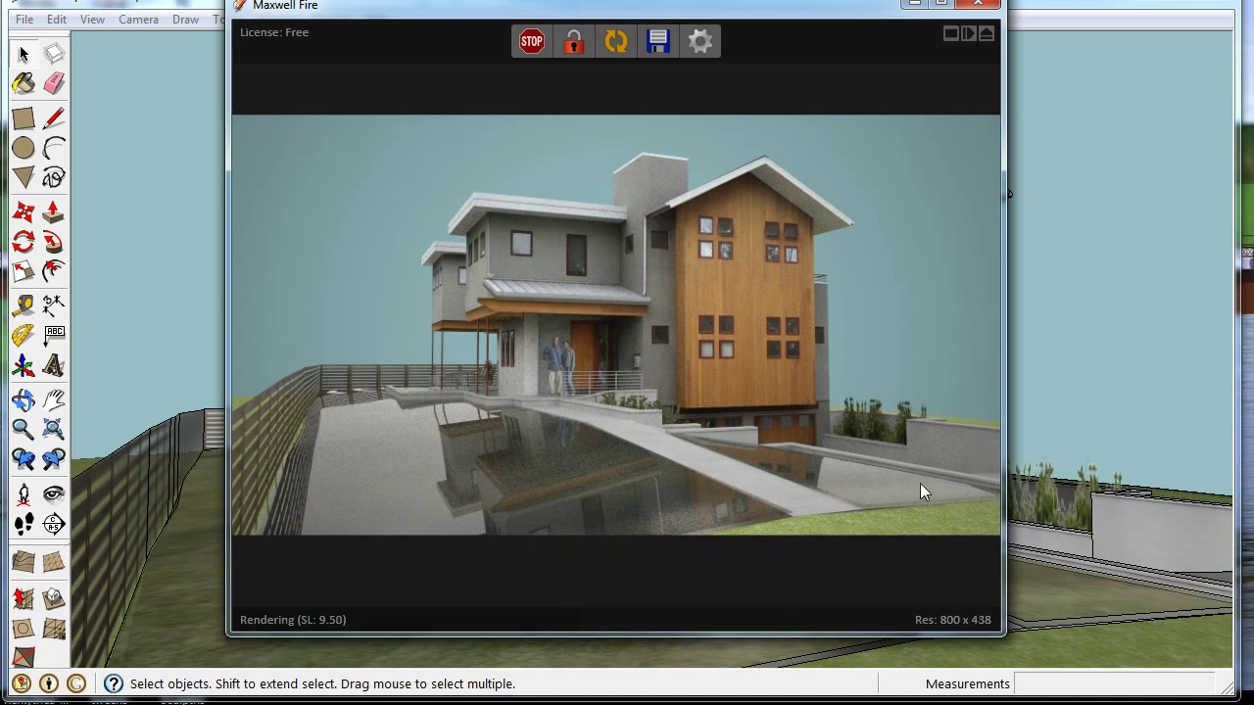
left_click_drag(705, 98, 793, 0)
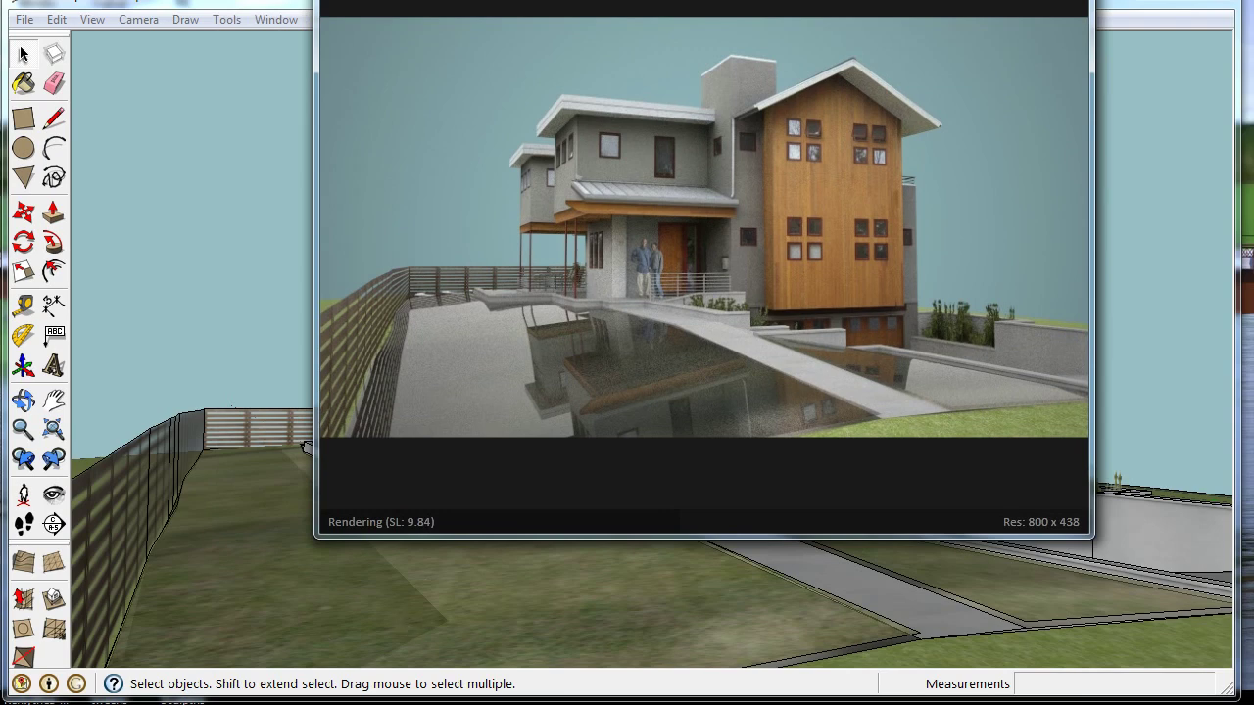
left_click_drag(700, 0, 579, 20)
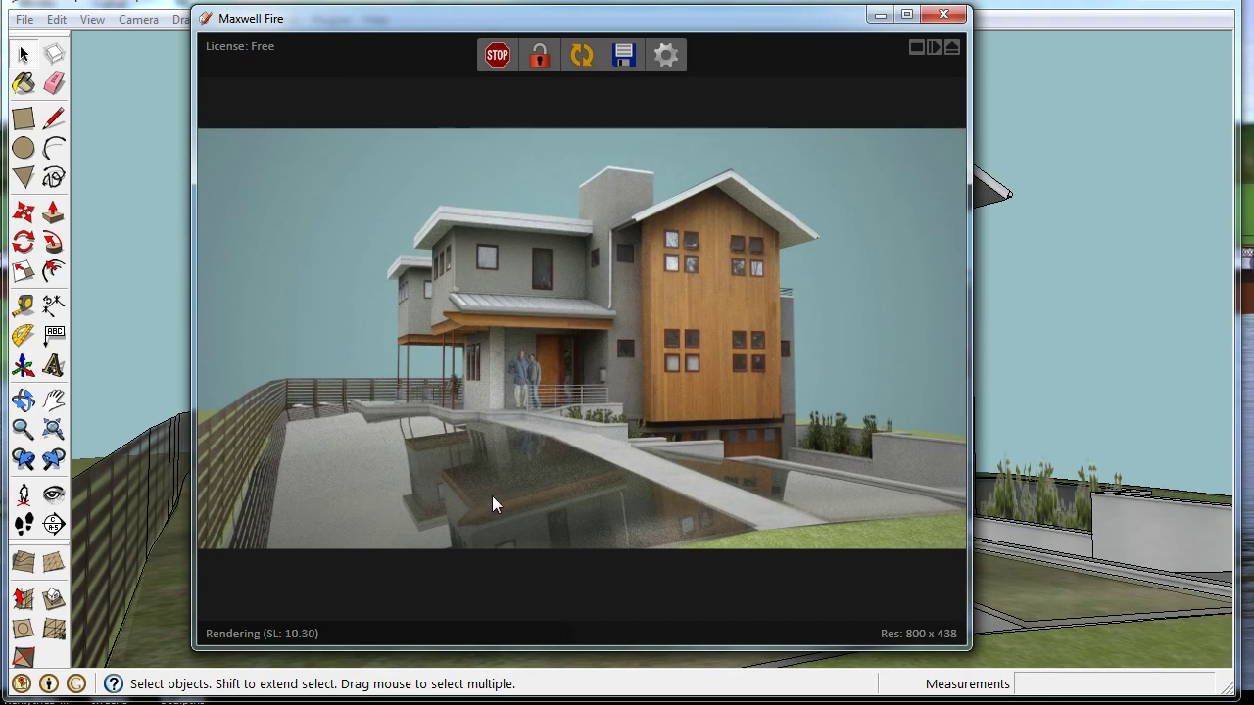
left_click(498, 57)
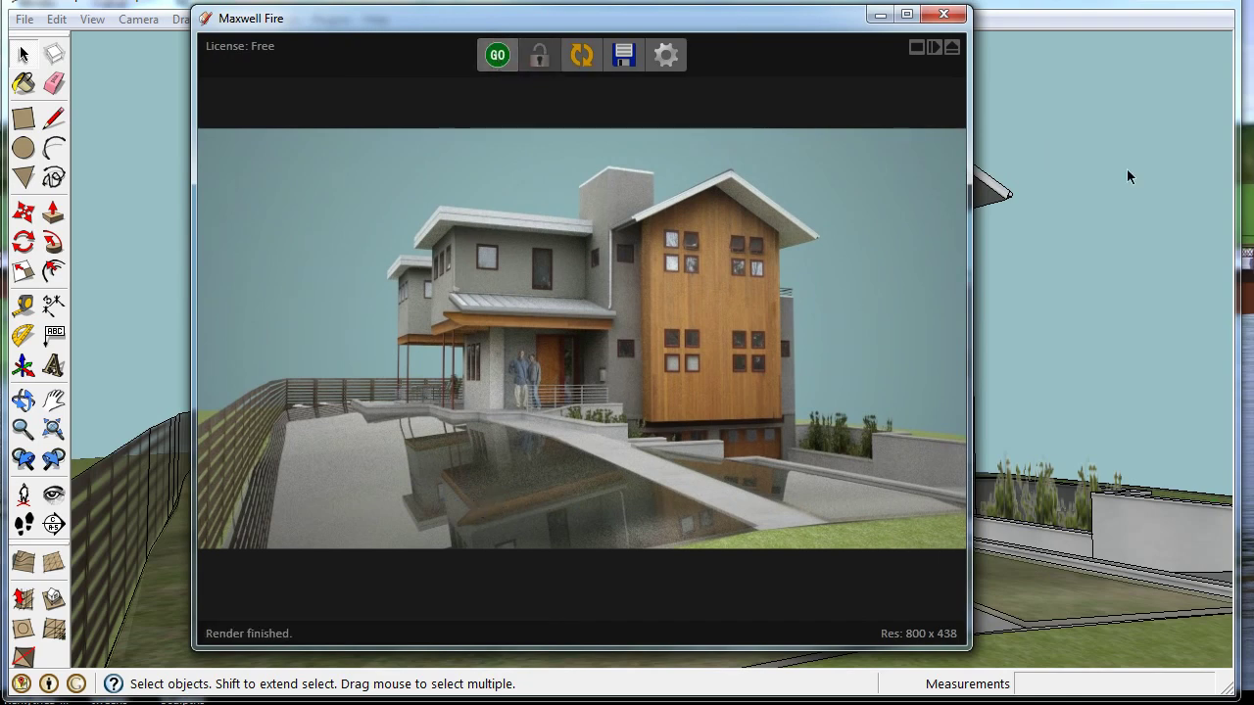
left_click_drag(671, 14, 736, 32)
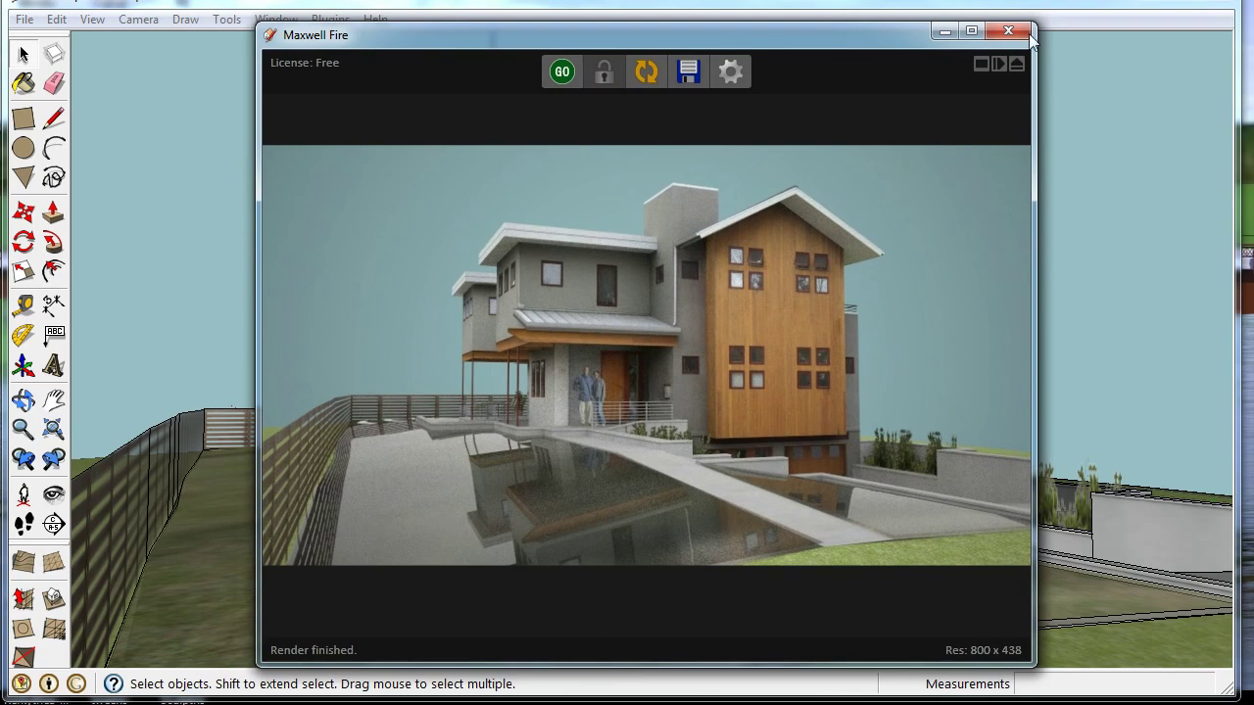
Step: Close Maxwell Fire and open the terrain group for editing with its lawn face selected
left_click(1012, 34)
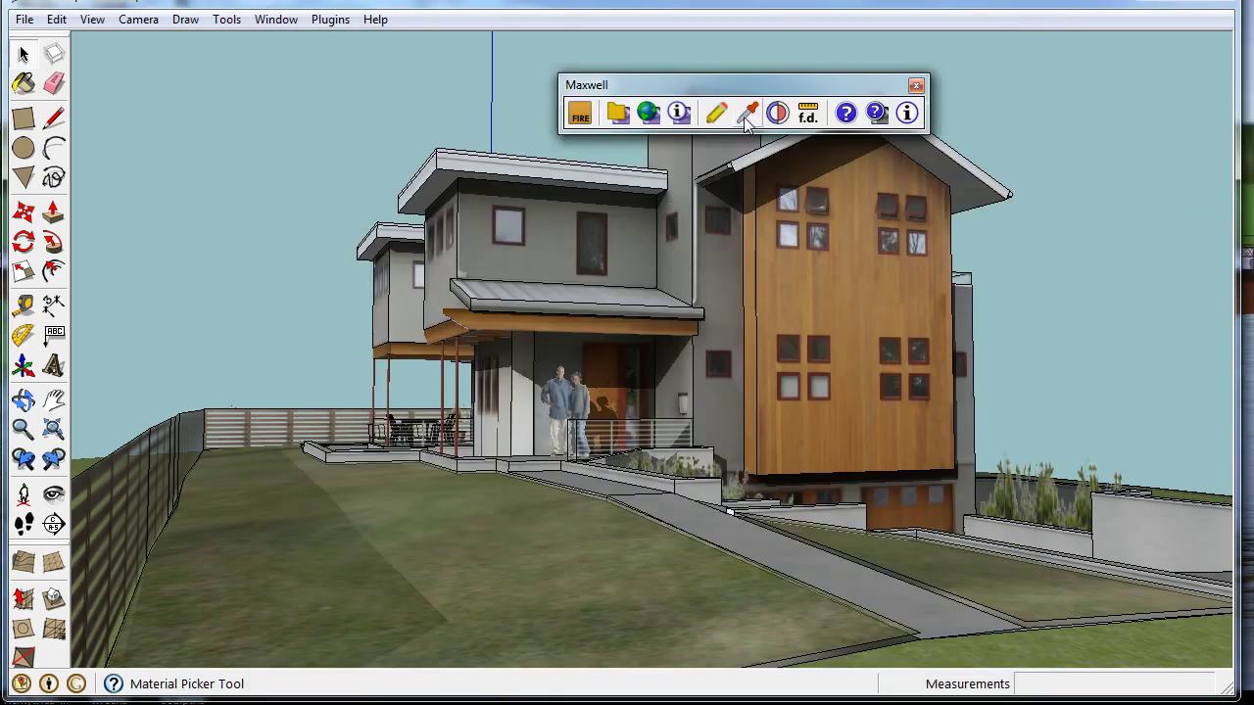
left_click(25, 55)
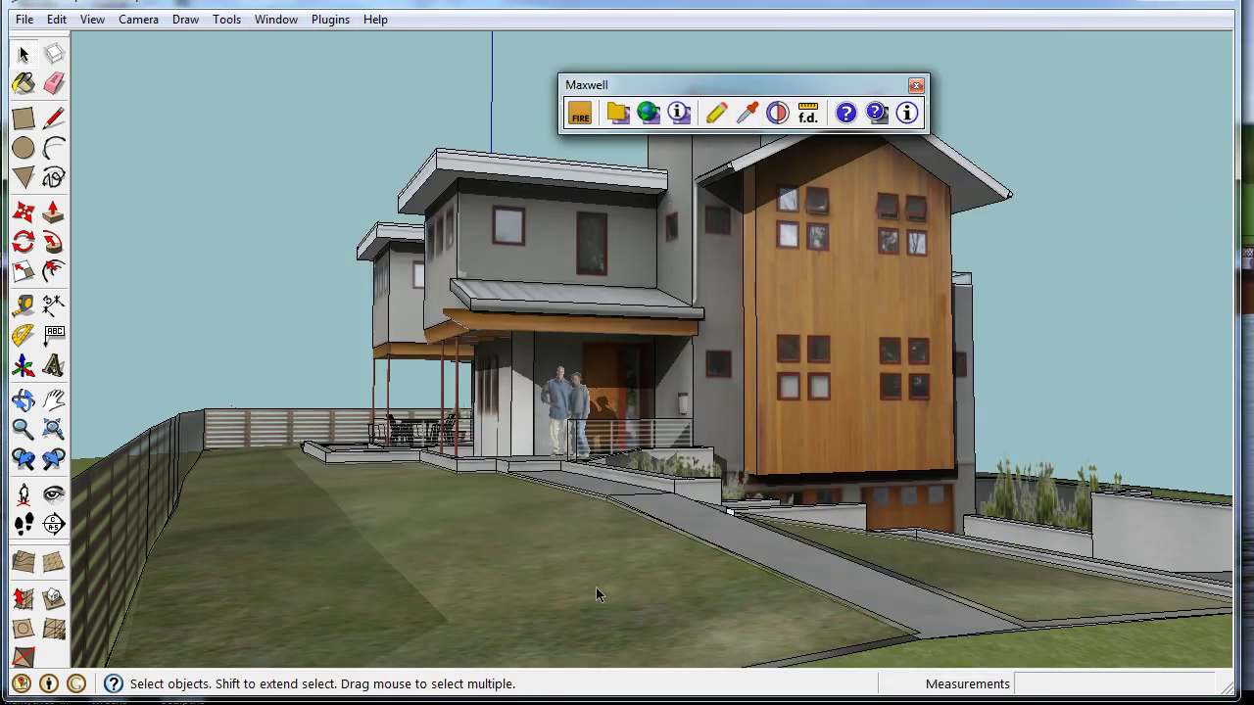
key("ctrl+a")
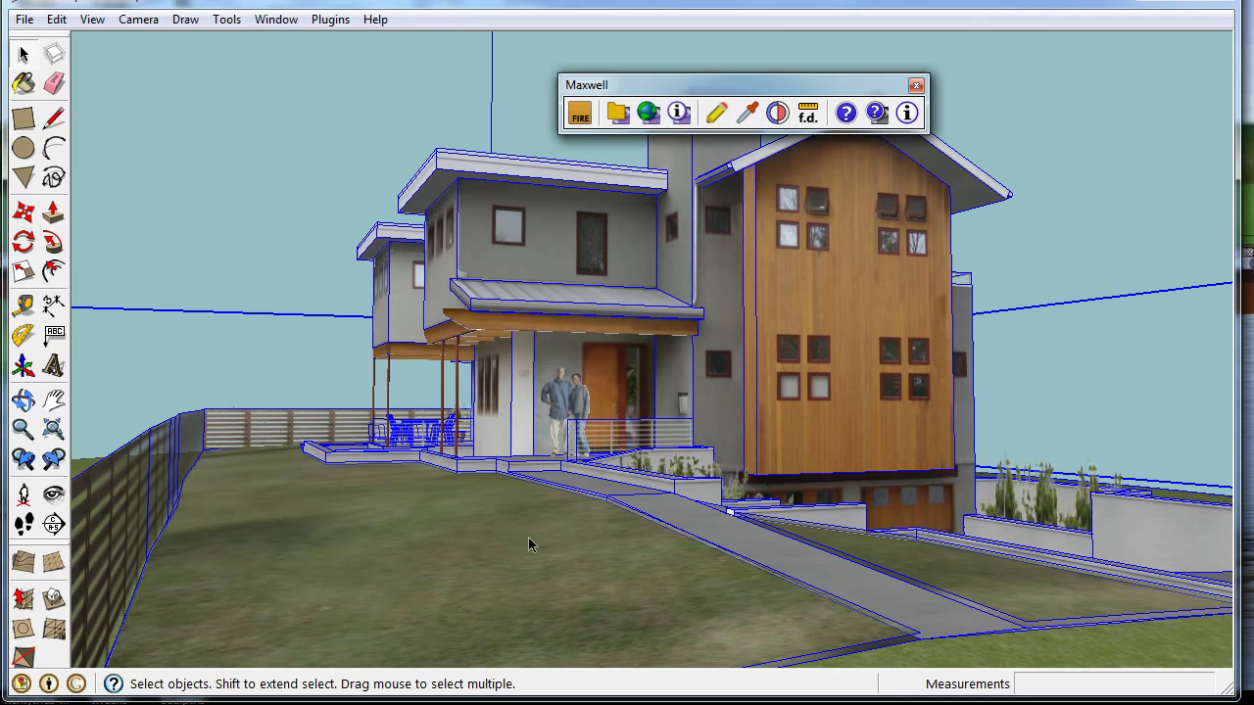
left_click(524, 542)
left_click(699, 540)
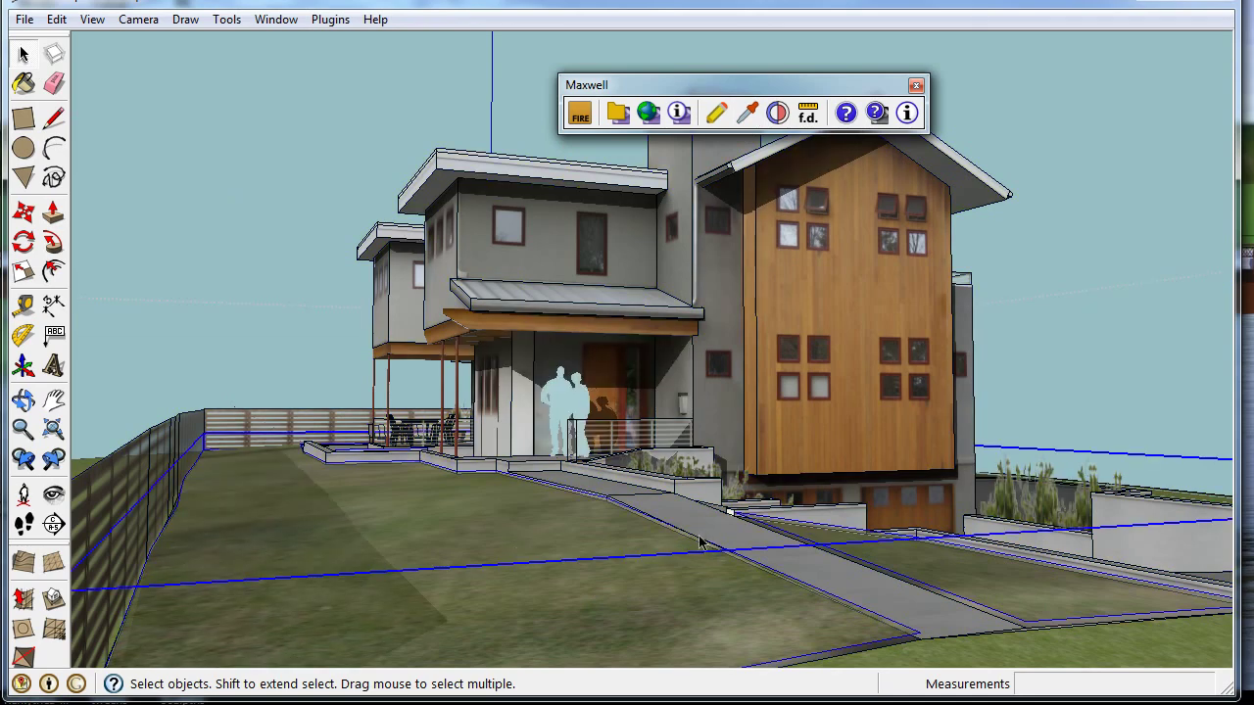
double_click(507, 547)
left_click(516, 556)
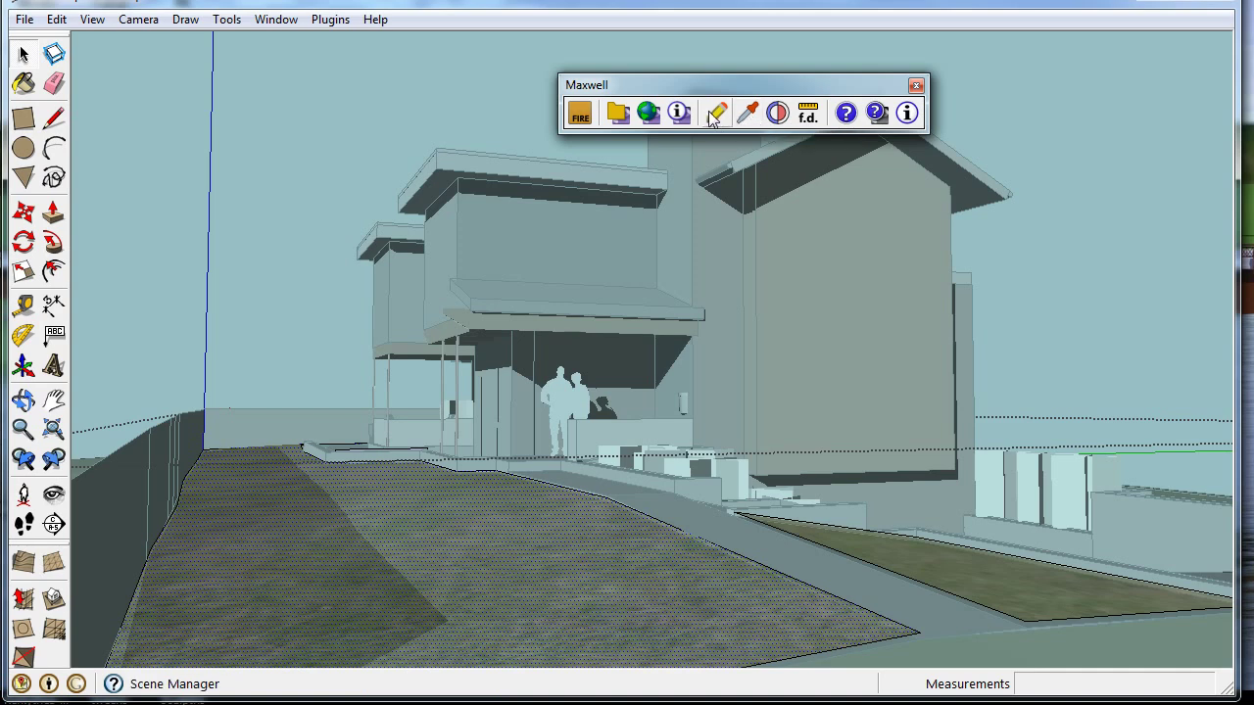
Step: Paint the lawn with Vegetation_Grass1 from the Vegetation collection, then leave the group
left_click(746, 114)
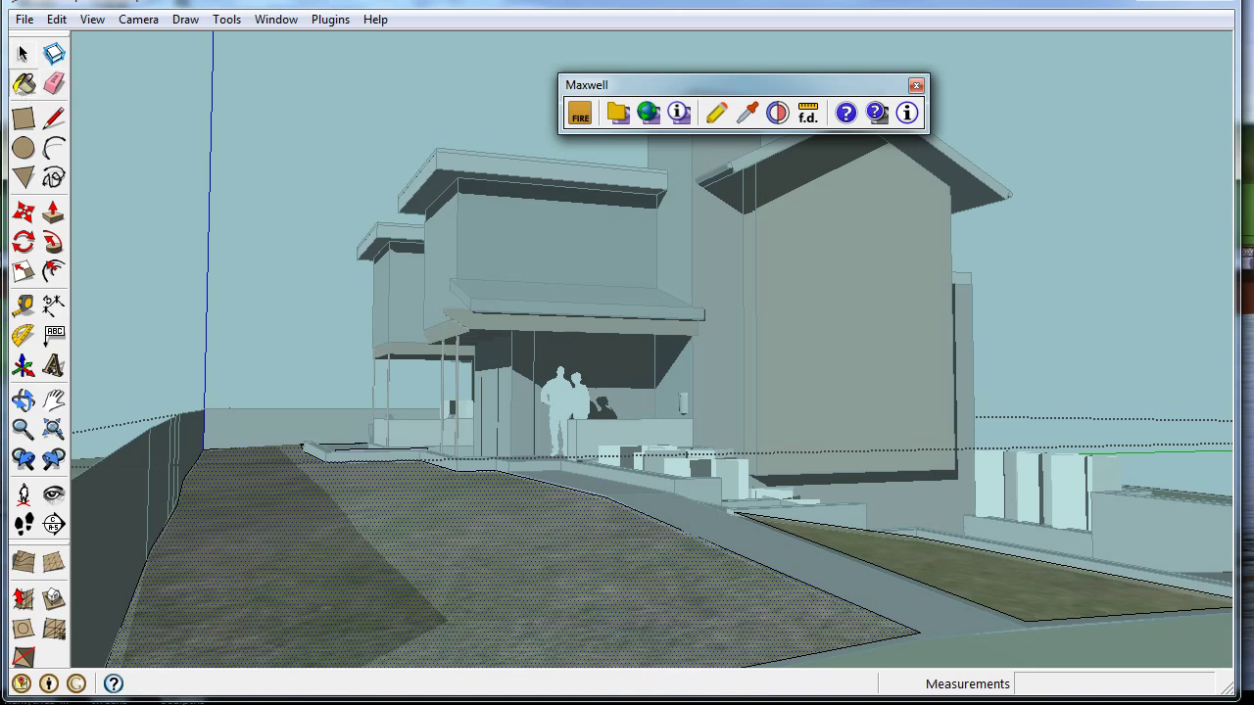
left_click(23, 83)
left_click_drag(1058, 50, 1073, 66)
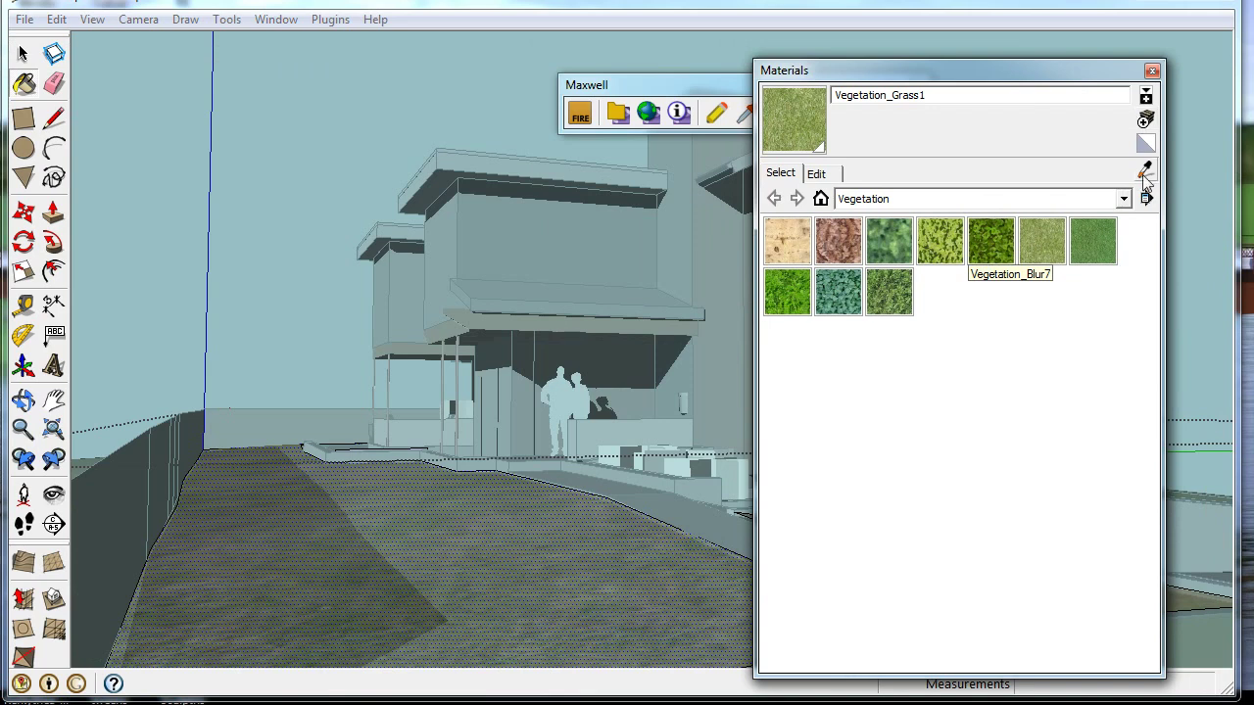
left_click(1123, 199)
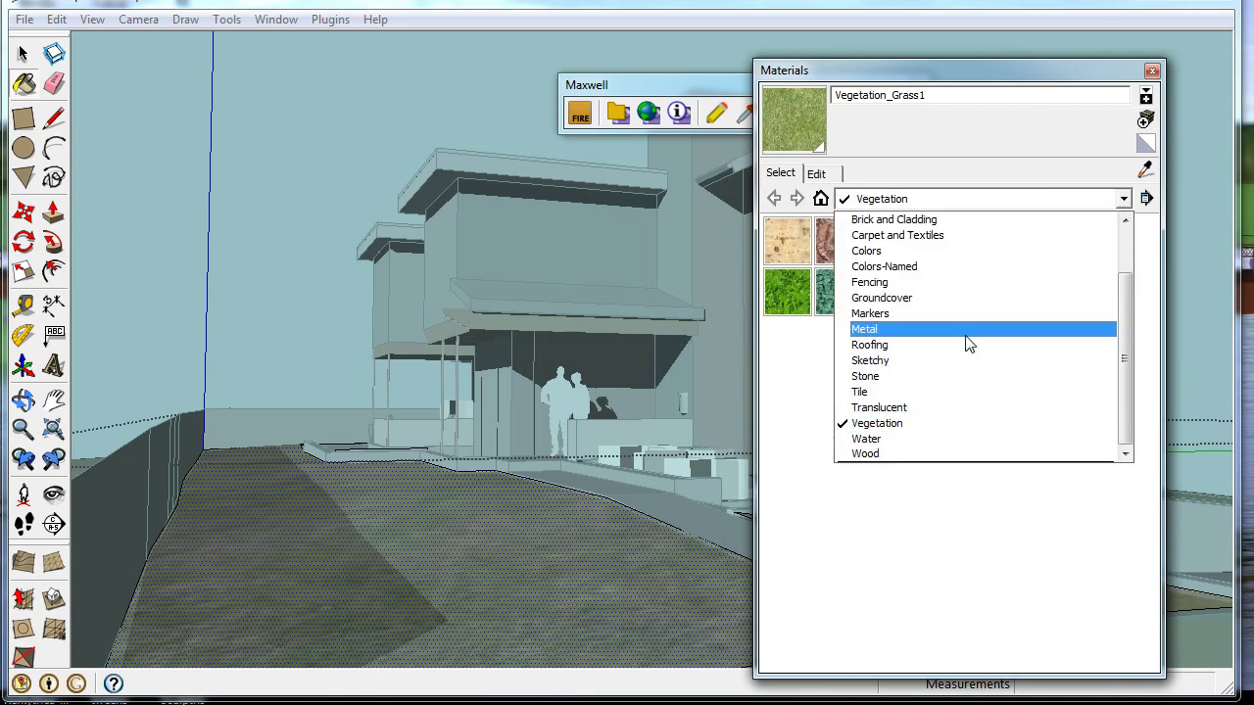
left_click(956, 423)
left_click(1041, 242)
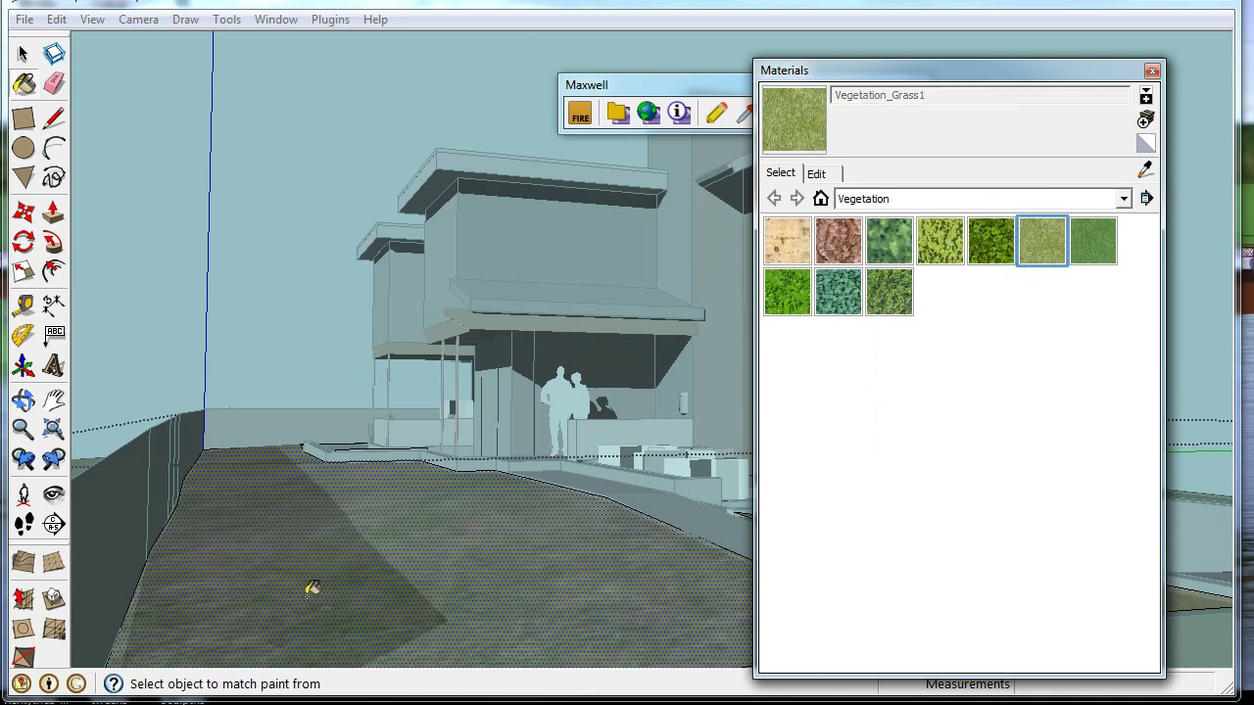
left_click(395, 511)
left_click(24, 54)
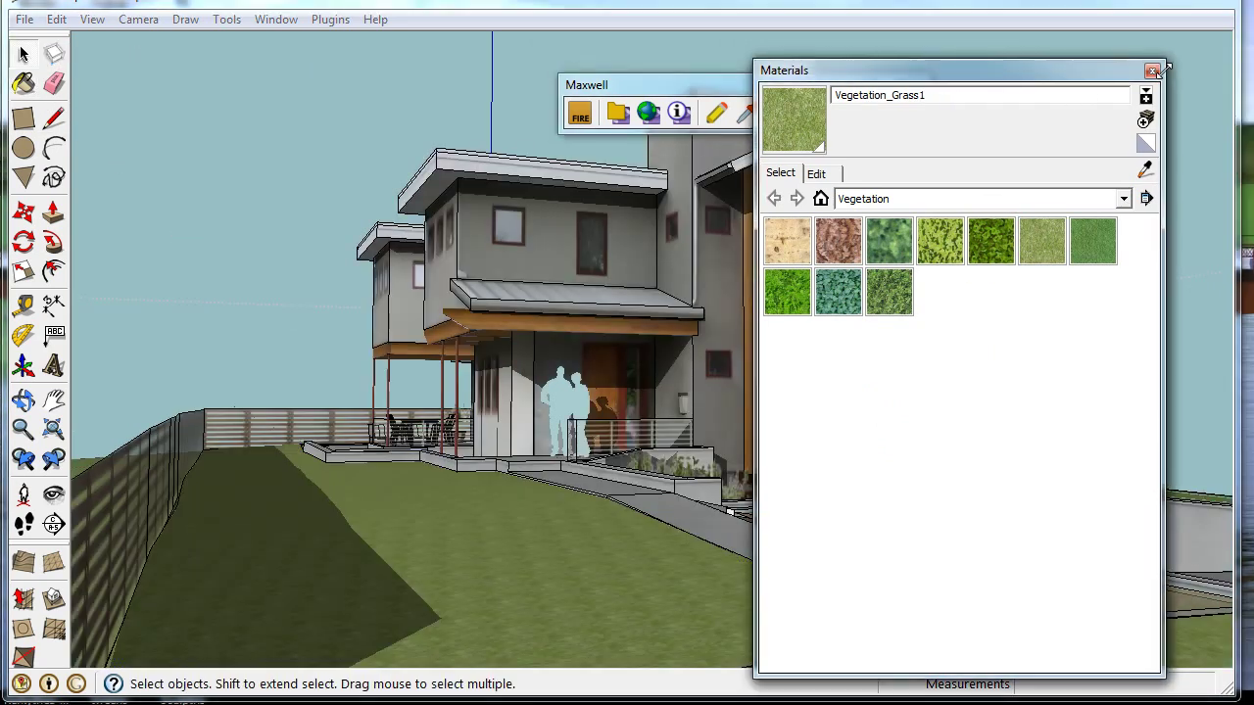
left_click(1152, 73)
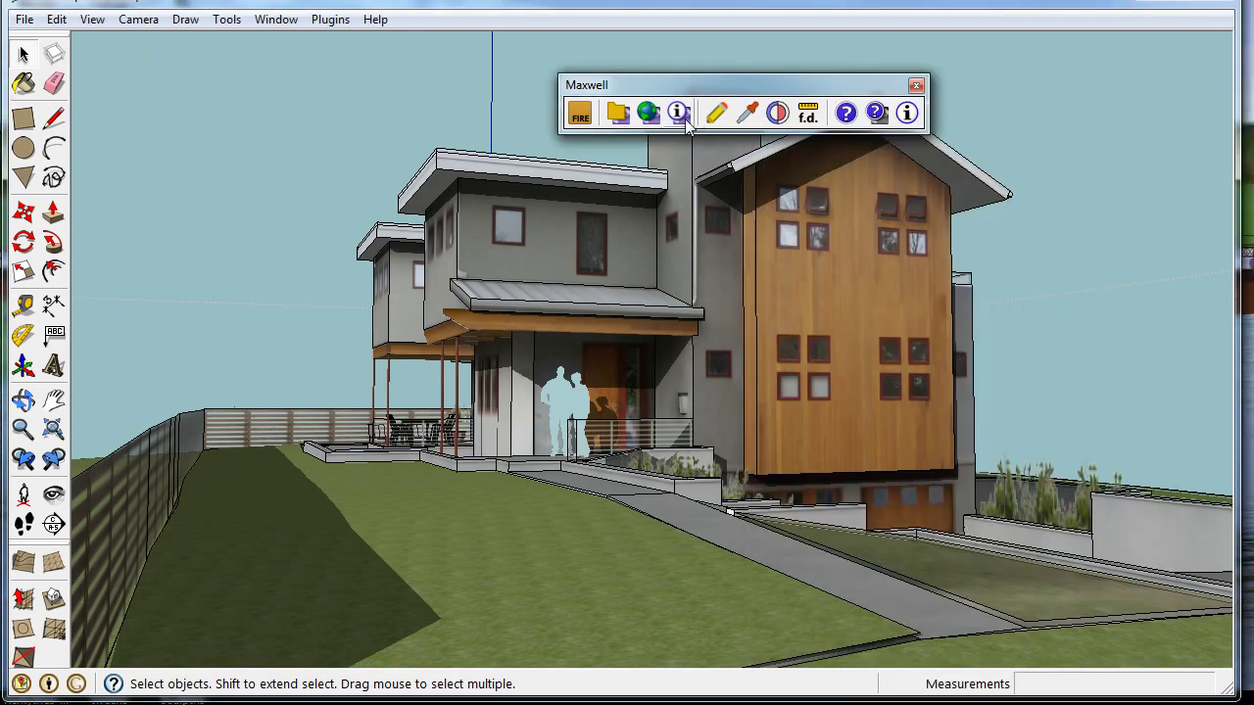
Step: Render the grass-lawn house in Maxwell Fire at 800 x 438, stop it, and close the window
left_click(581, 115)
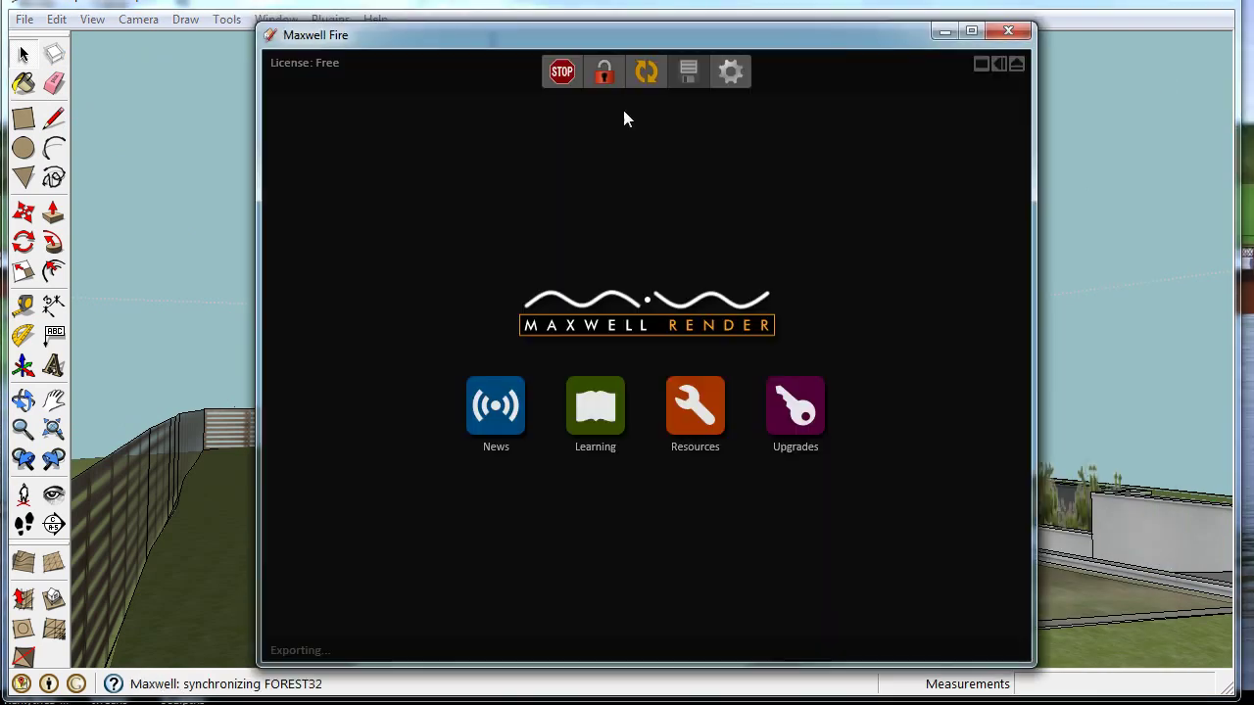
left_click(571, 74)
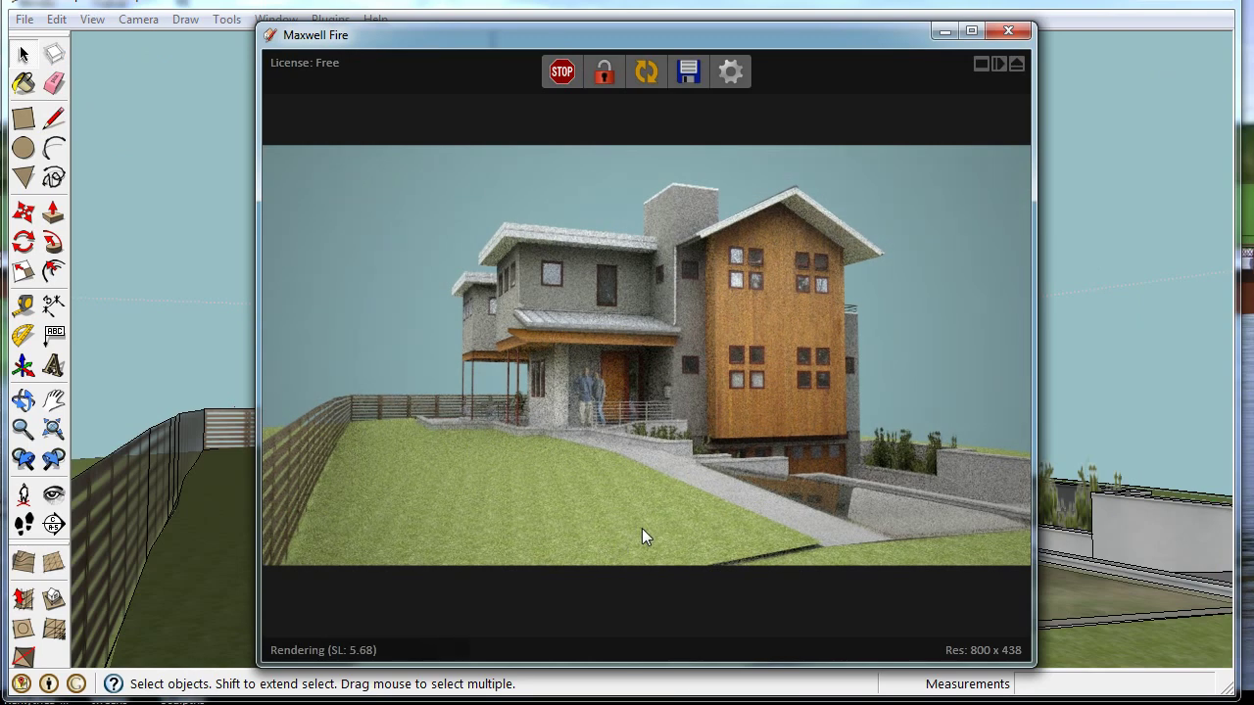
mouse_move(575, 147)
left_mouse_down()
mouse_move(280, 55)
mouse_move(323, 88)
left_mouse_up()
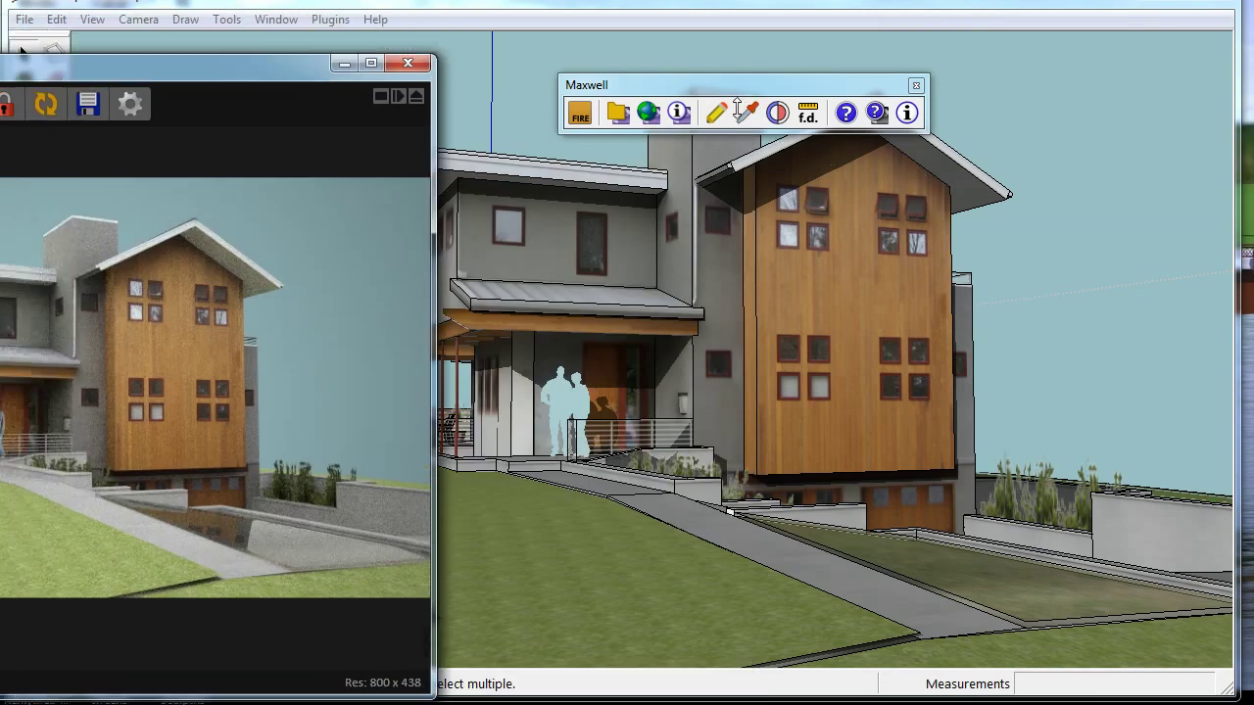
mouse_move(291, 75)
left_mouse_down()
mouse_move(446, 82)
mouse_move(346, 73)
left_mouse_up()
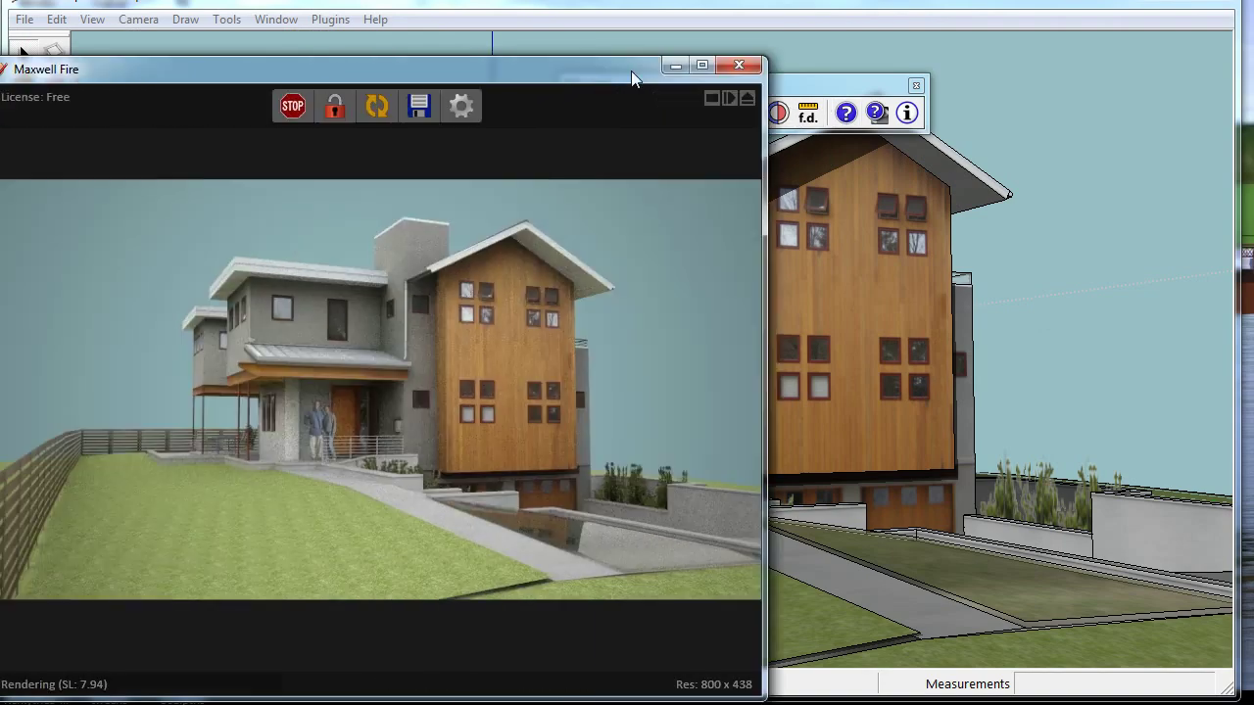
left_click_drag(631, 70, 938, 43)
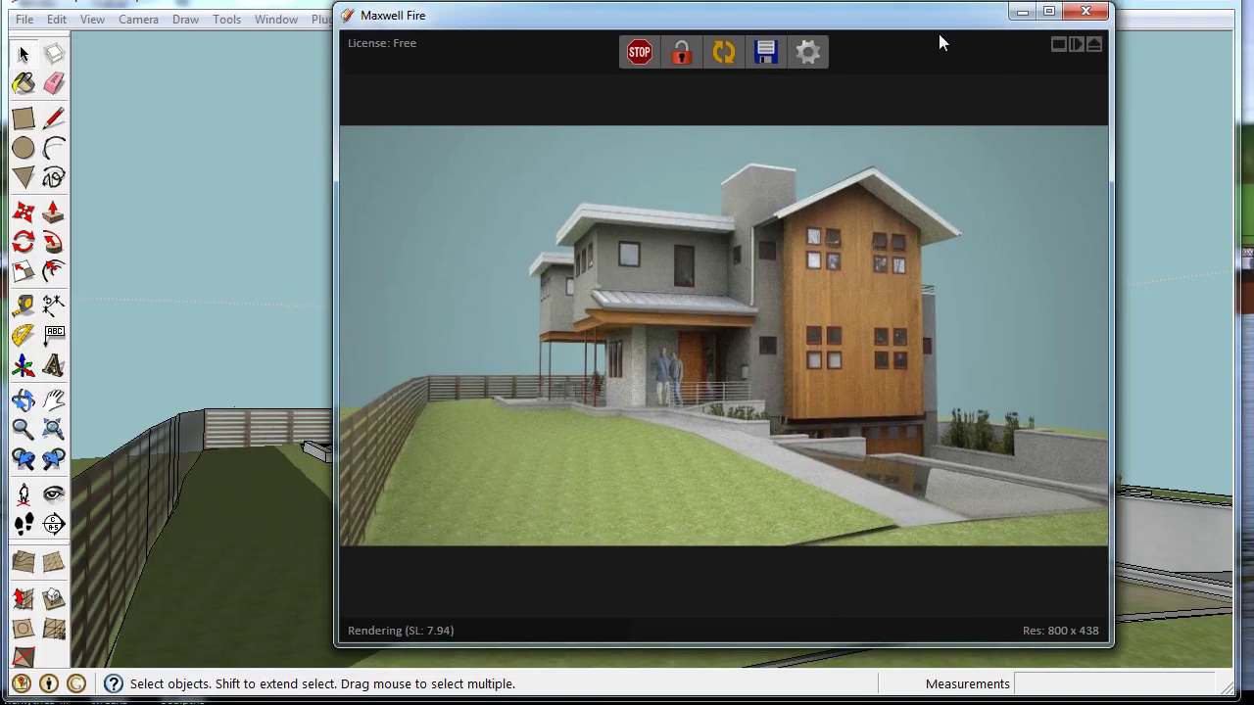
left_click(611, 72)
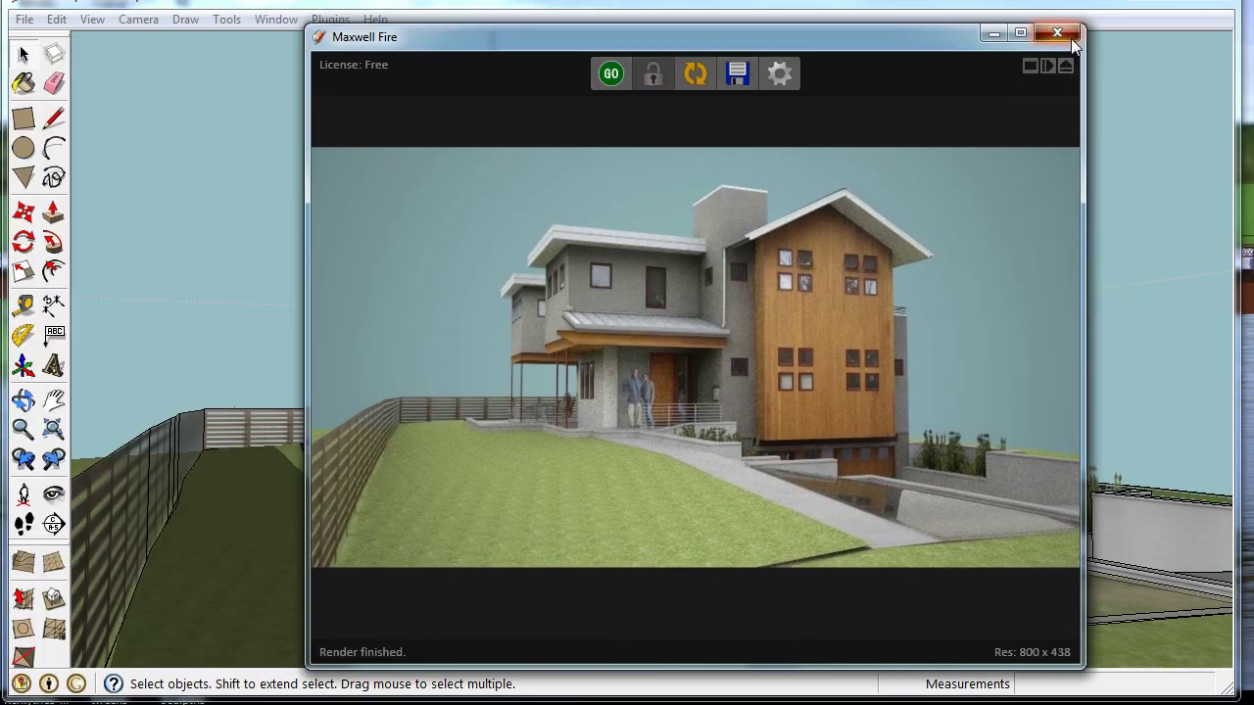
left_click(1060, 35)
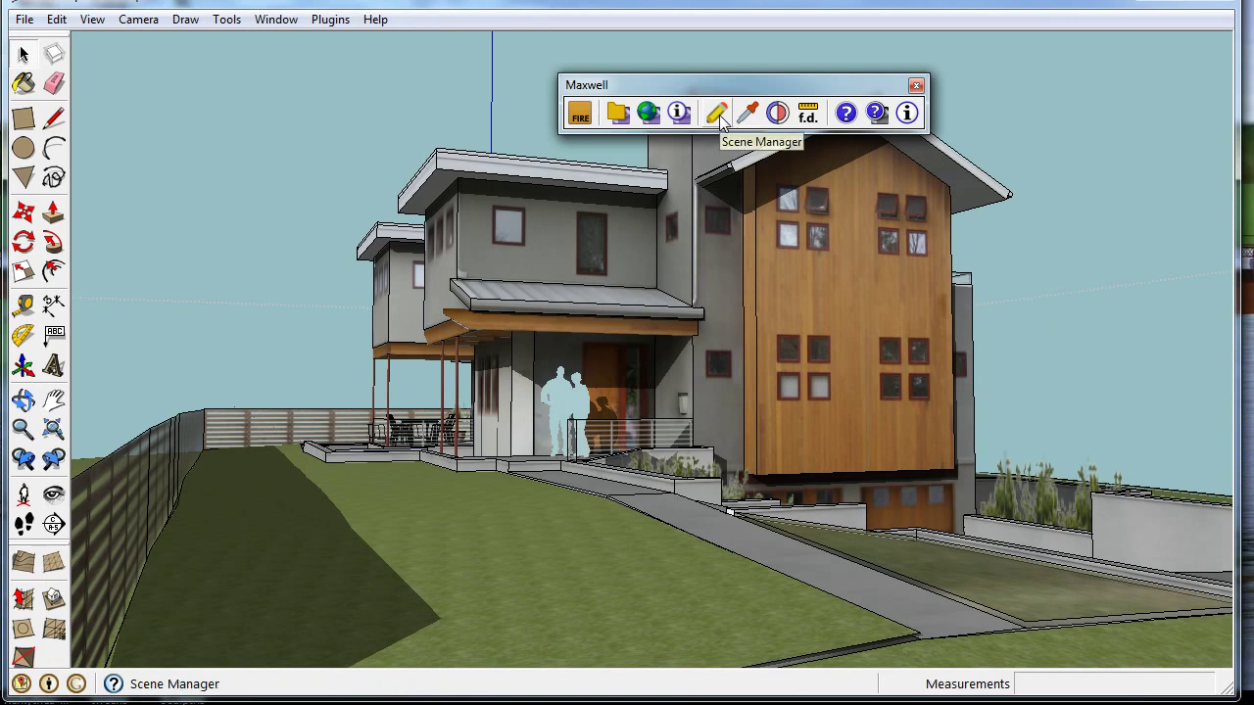
Step: Browse the online MXM gallery, then enter the terrain group with its grass face selected
left_click(649, 114)
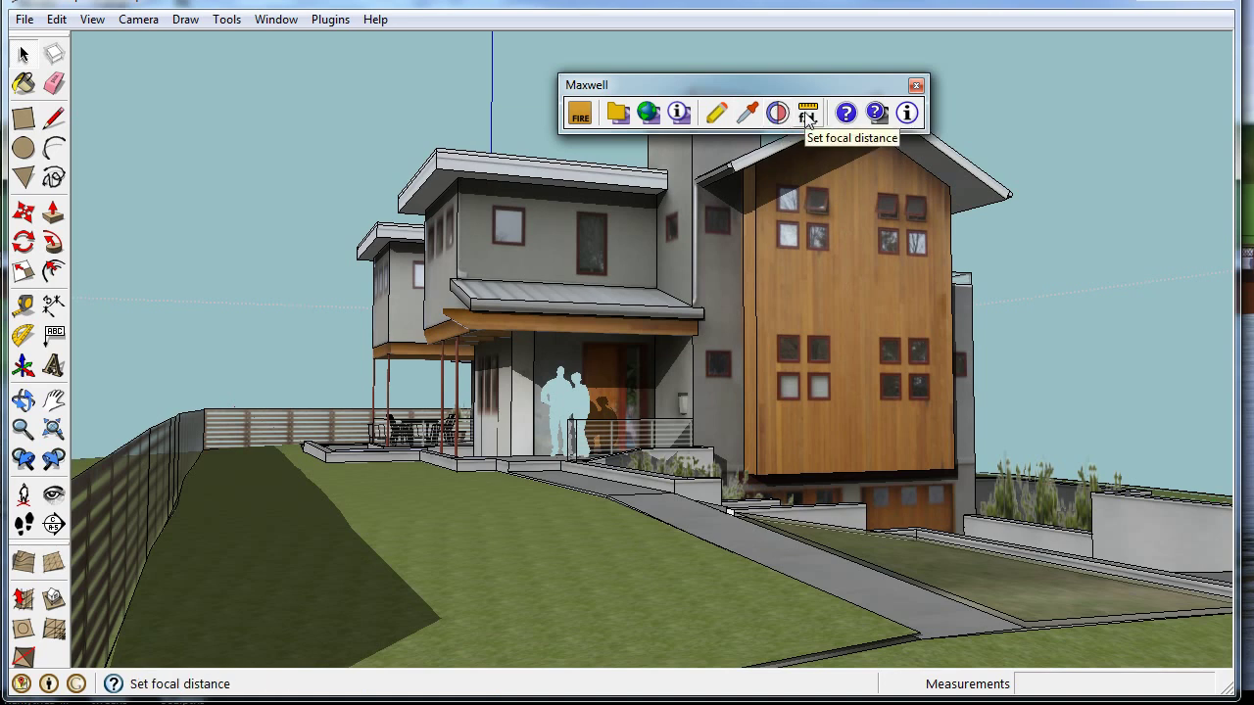
left_click(748, 114)
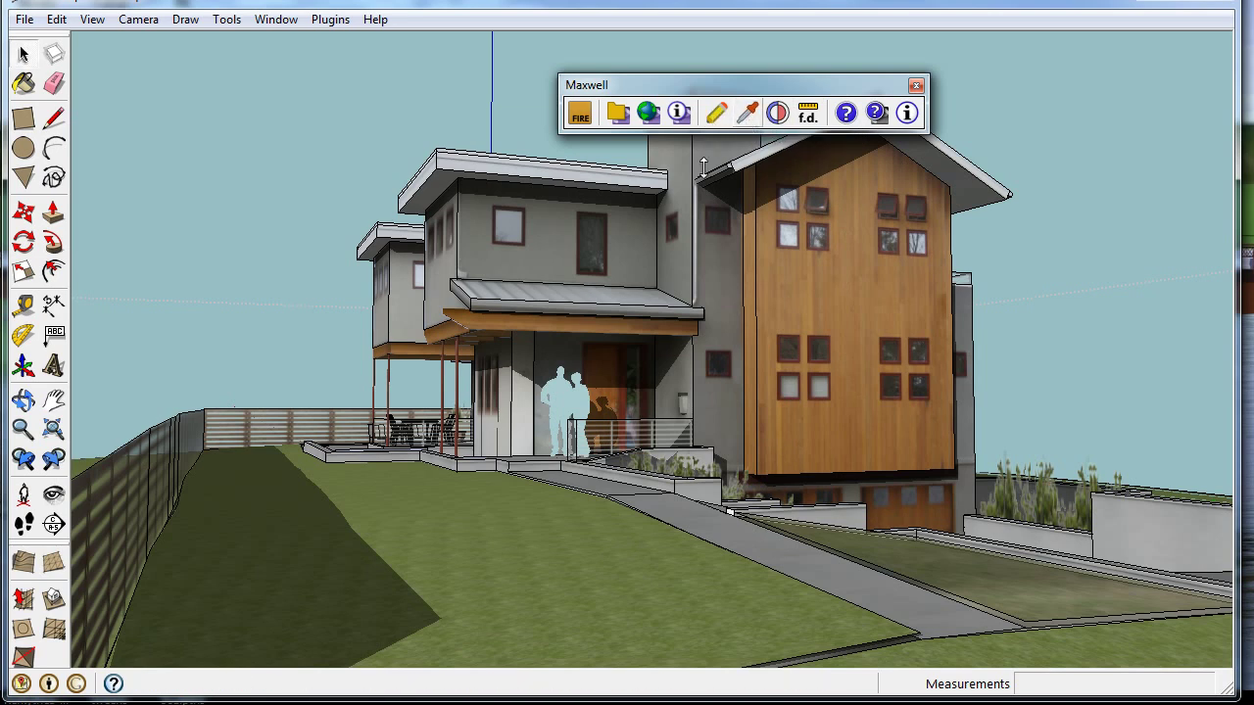
key("space")
left_click(502, 566)
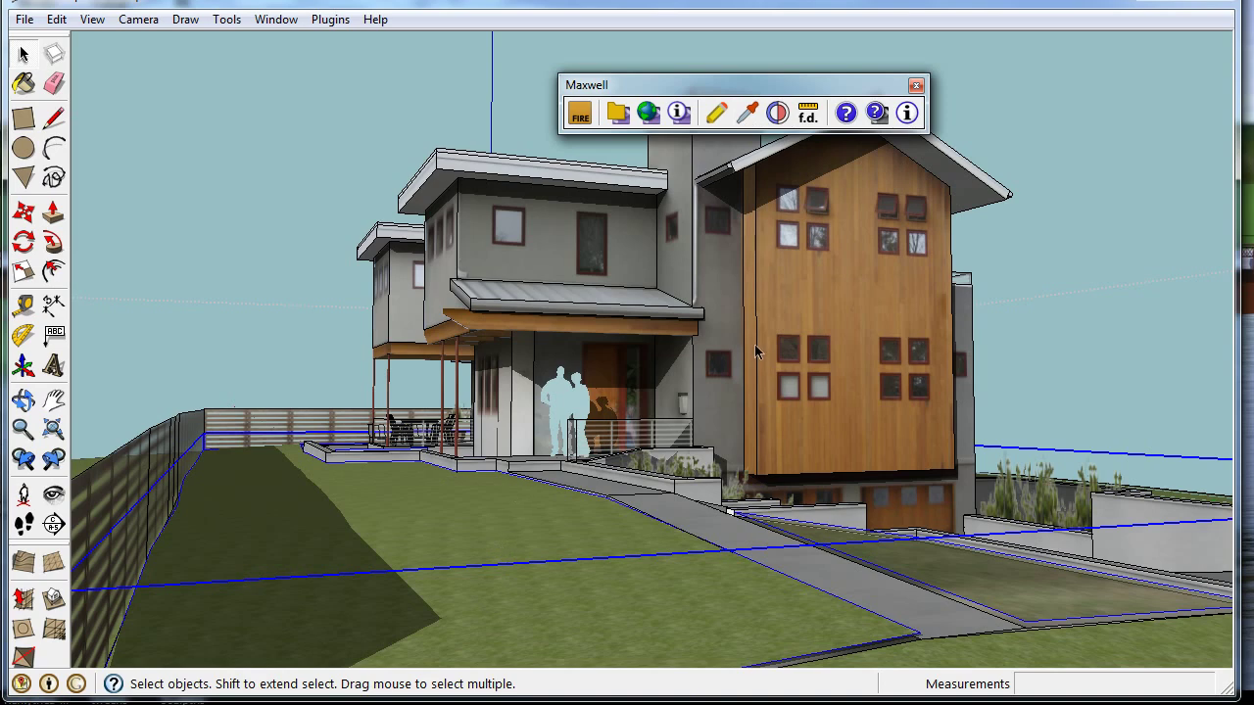
double_click(525, 534)
left_click(533, 534)
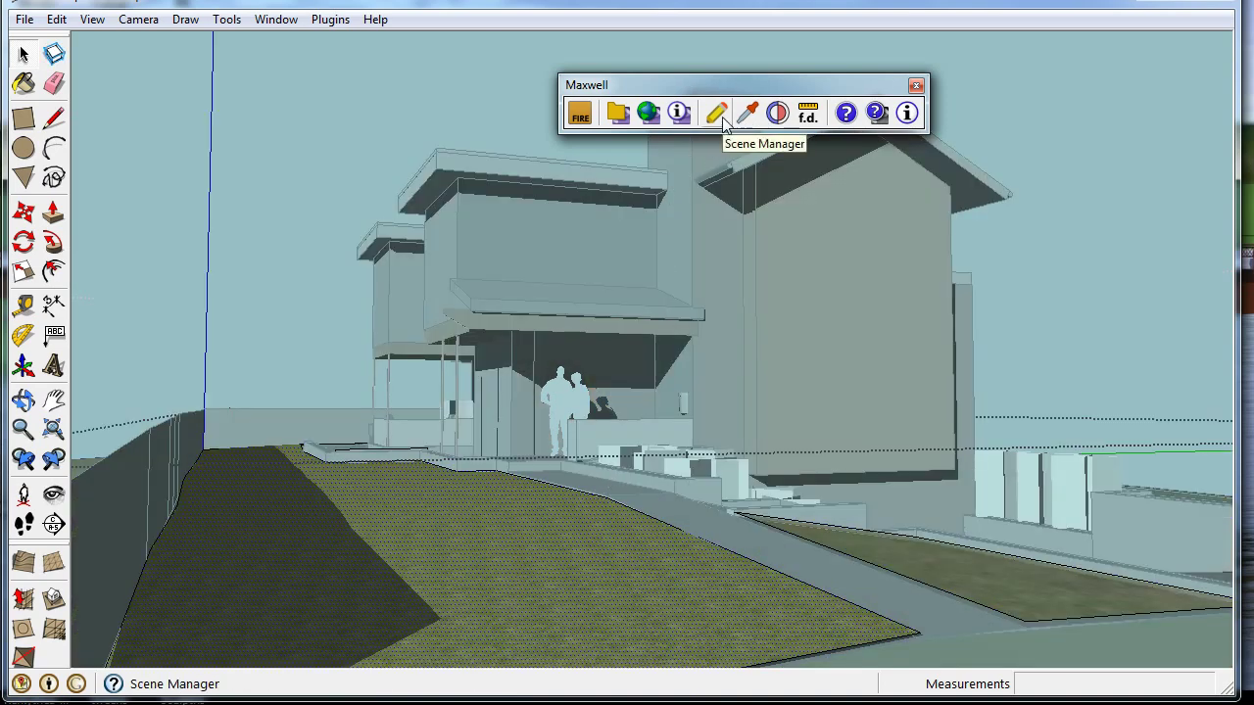
Step: In the Maxwell Scene Manager, assign grass2 to the ground material and show its texture
left_click(721, 118)
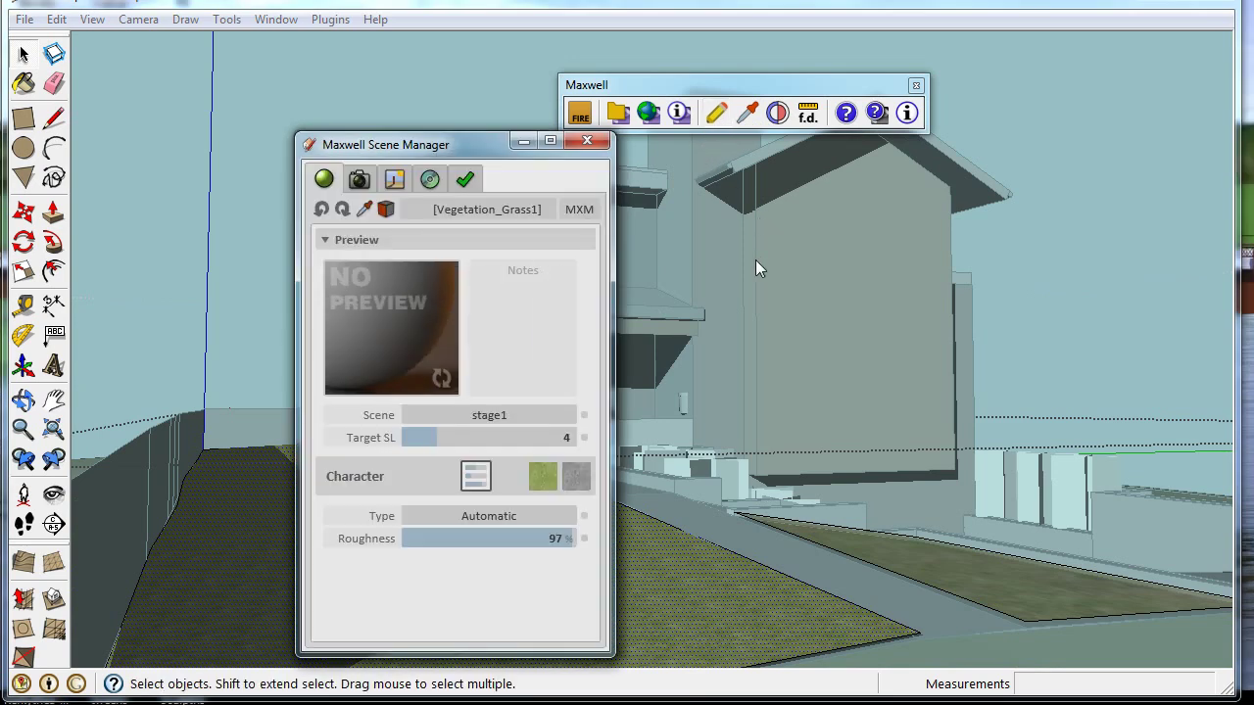
left_click_drag(403, 147, 276, 86)
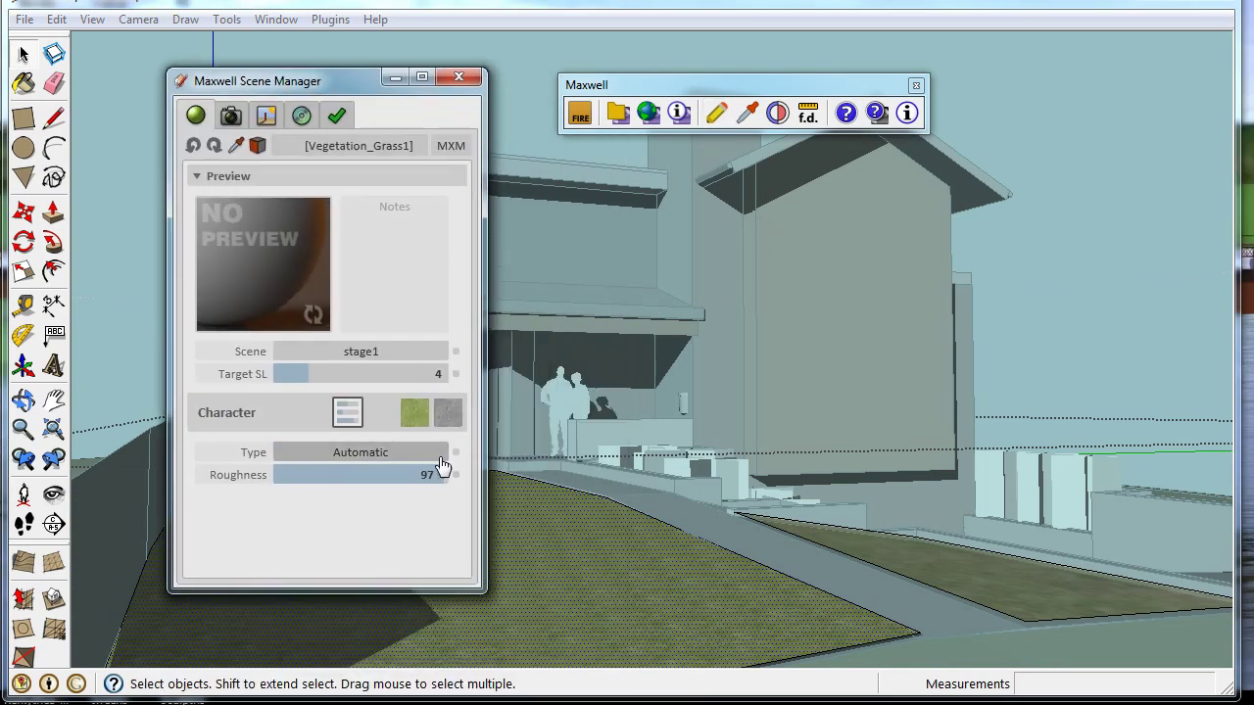
left_click(247, 145)
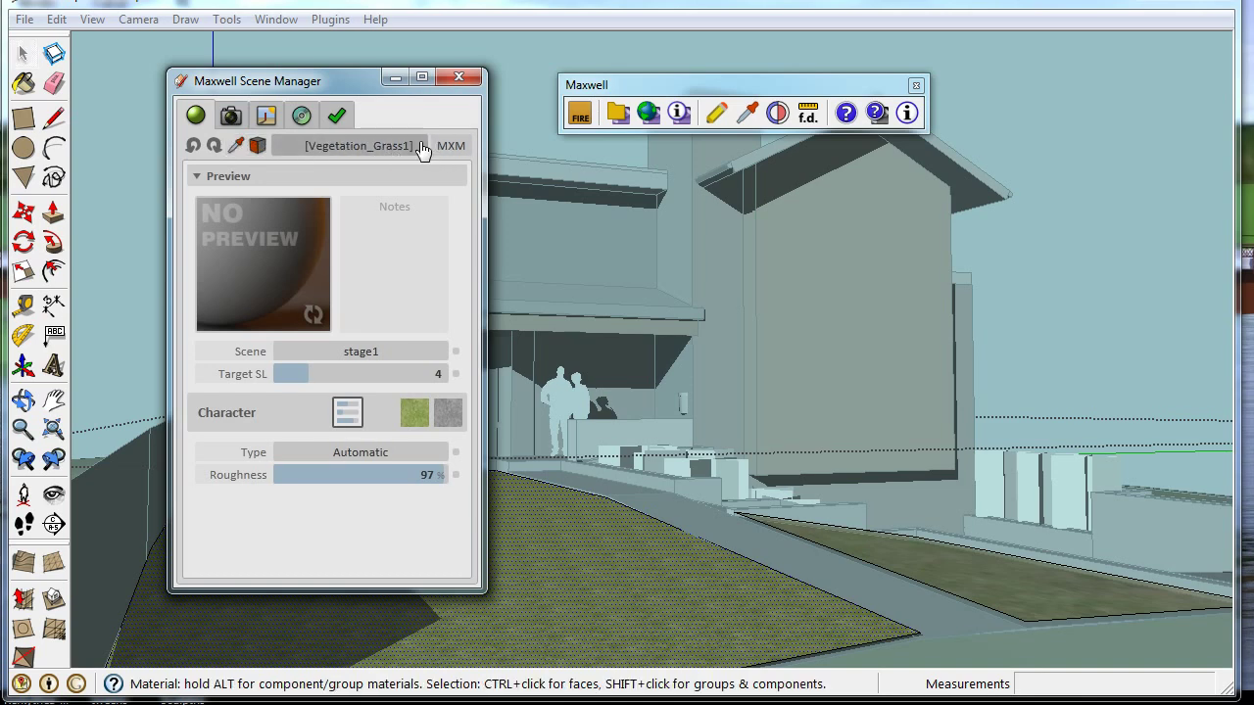
left_click(420, 147)
mouse_move(435, 193)
left_mouse_down()
mouse_move(412, 396)
mouse_move(415, 375)
left_mouse_up()
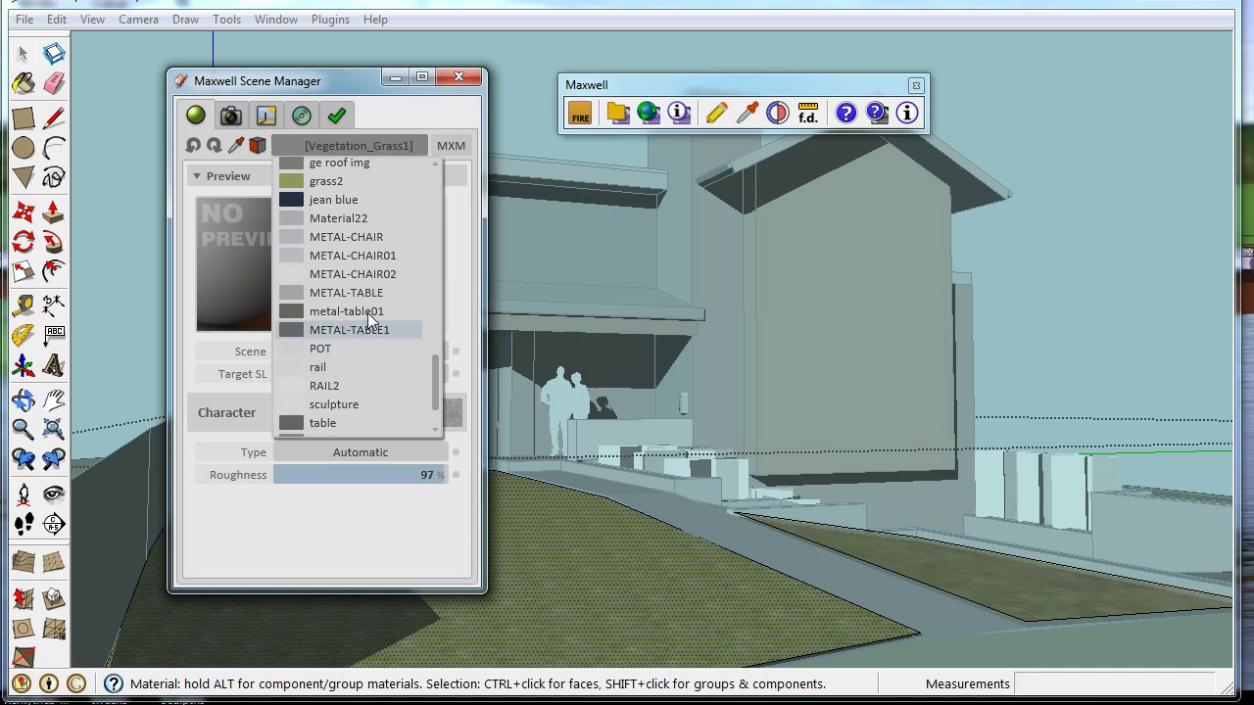
left_click(338, 181)
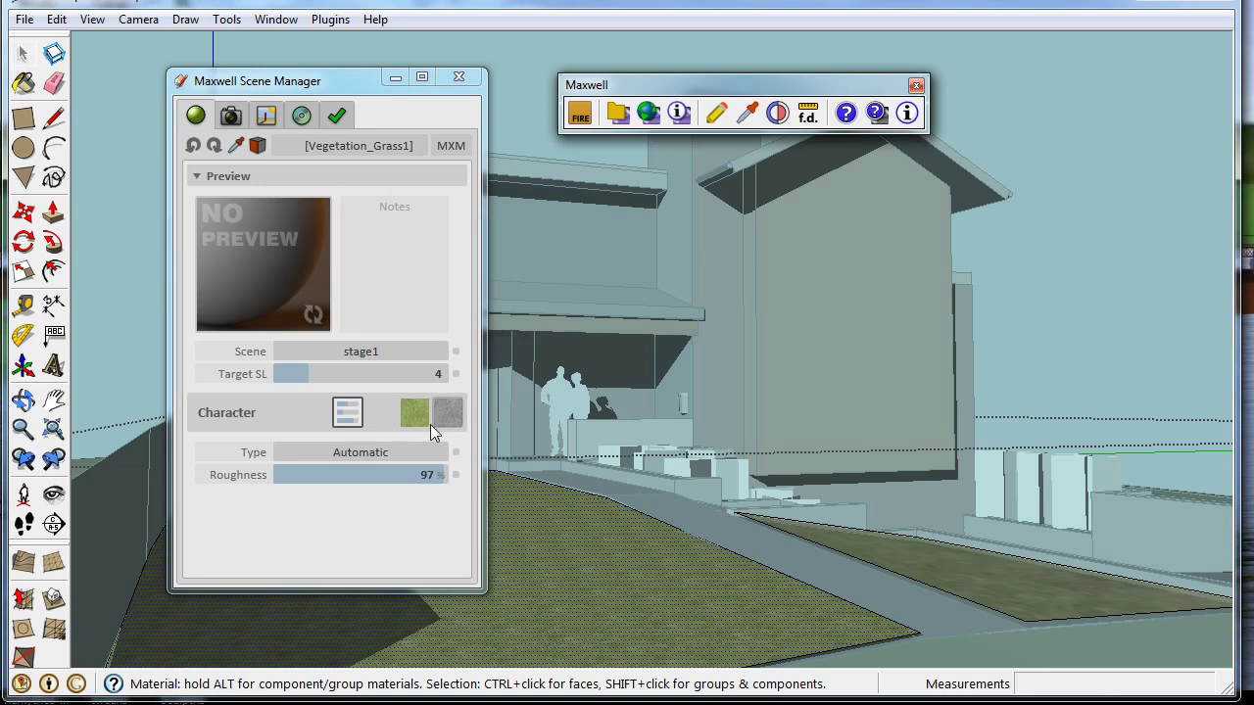
left_click(416, 417)
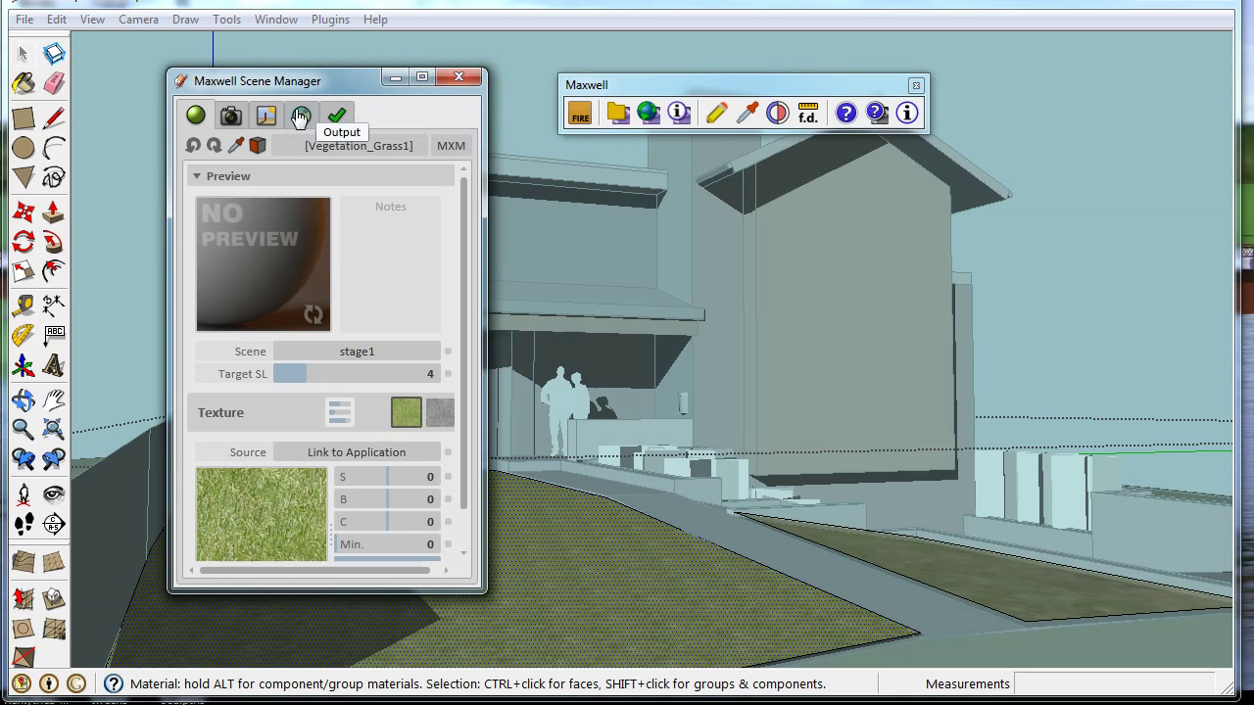
Step: Switch the Maxwell environment to Physical Sky, review Camera and Material tabs, and relaunch Fire
left_click(262, 117)
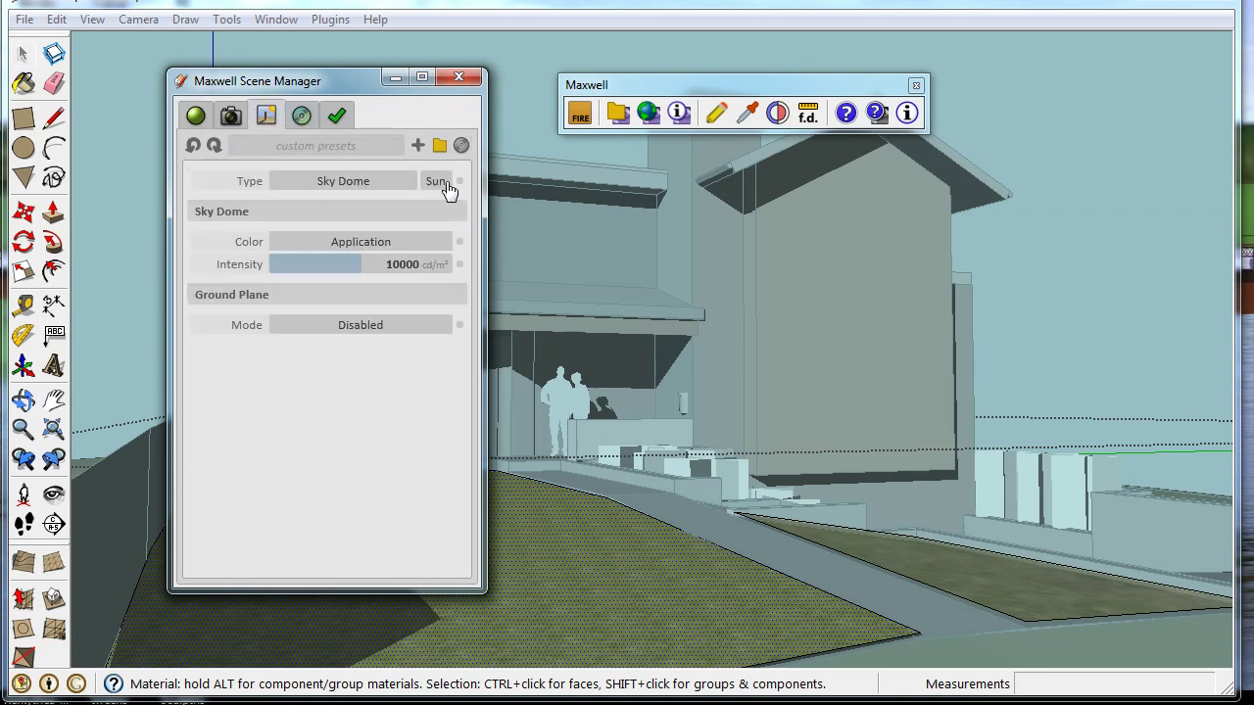
left_click(397, 182)
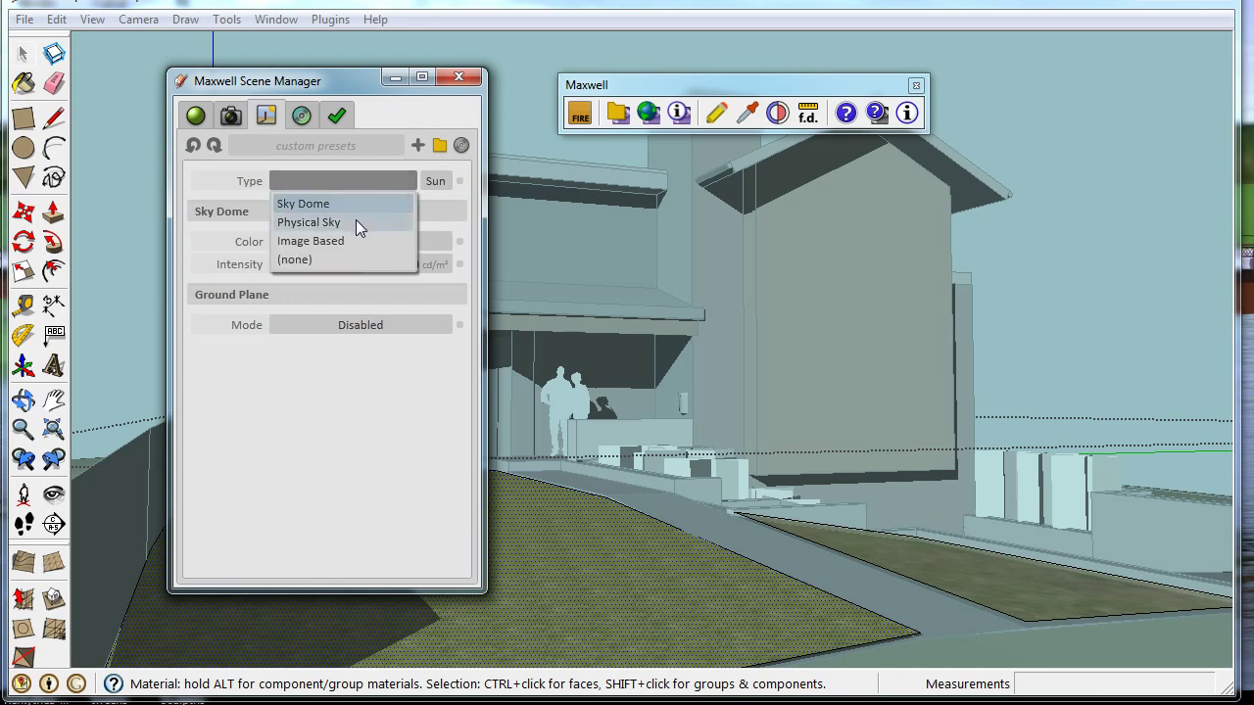
left_click(357, 222)
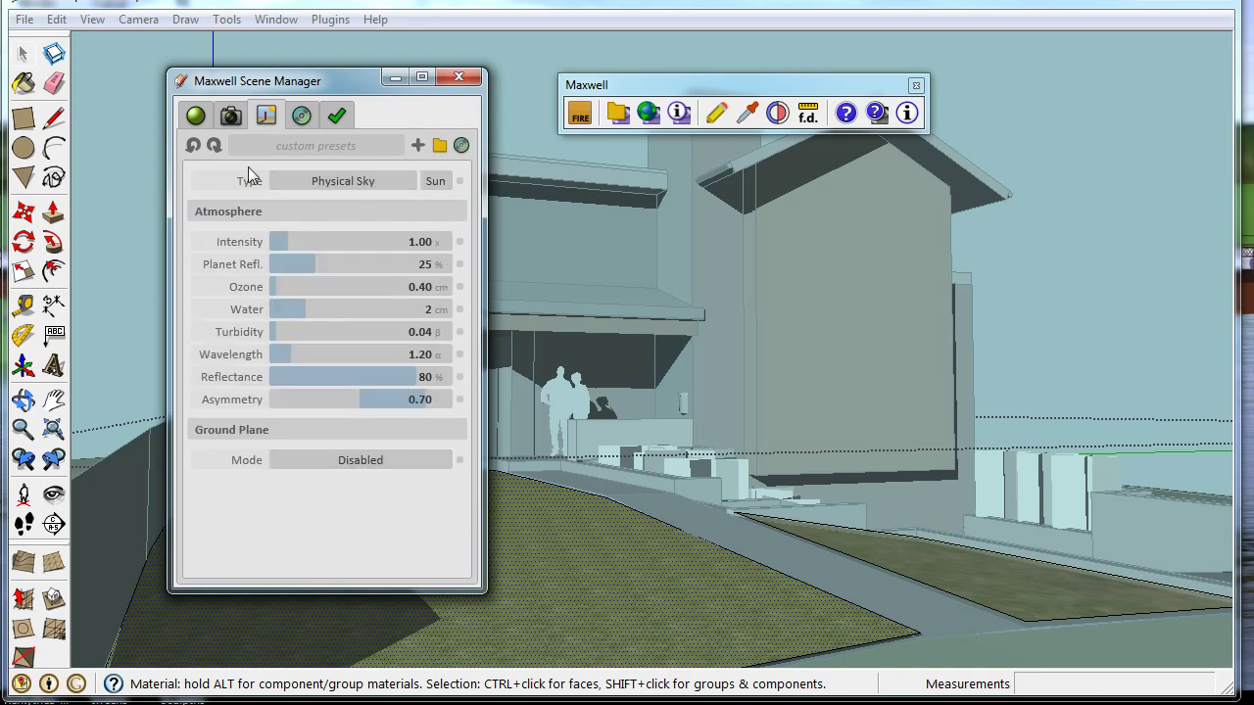
left_click(231, 116)
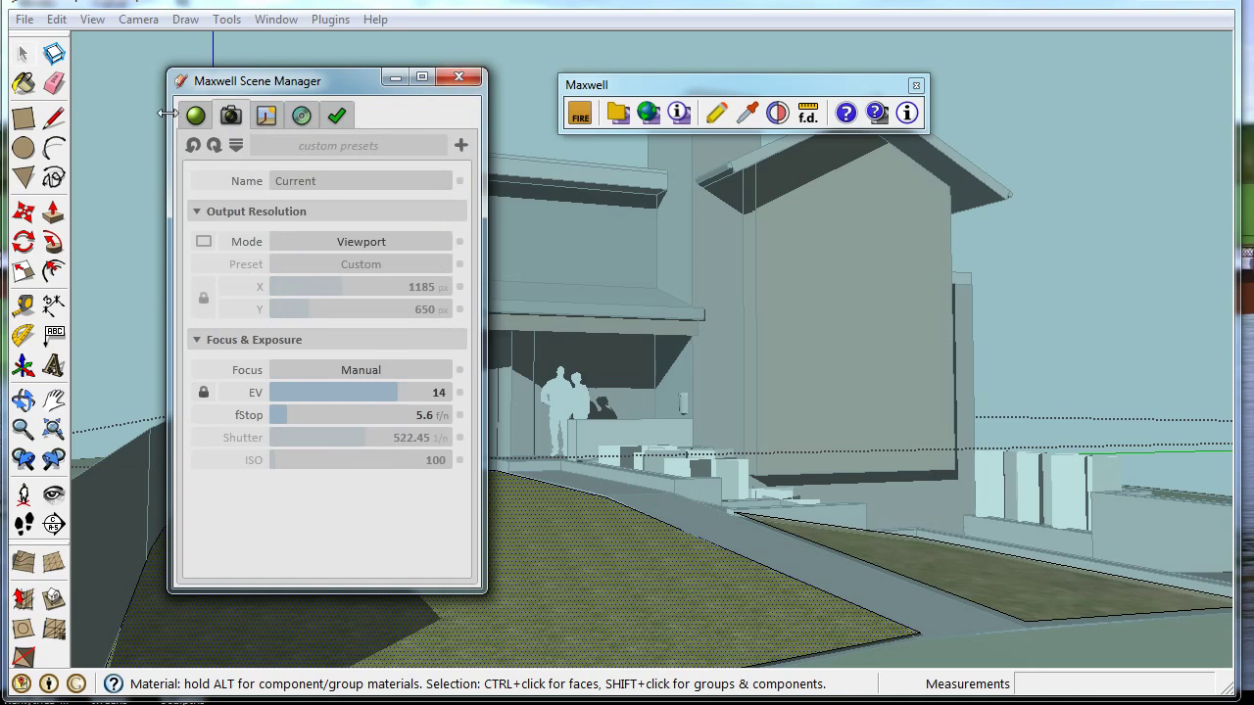
left_click(195, 116)
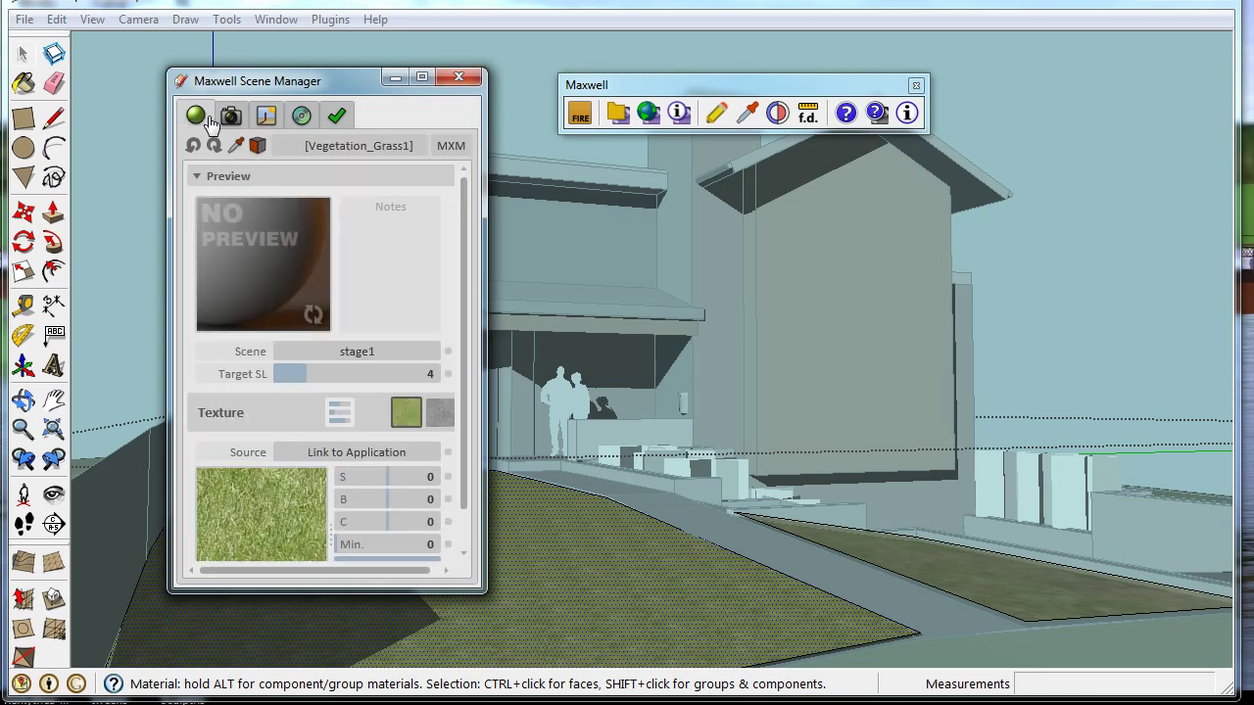
left_click(454, 77)
left_click(579, 113)
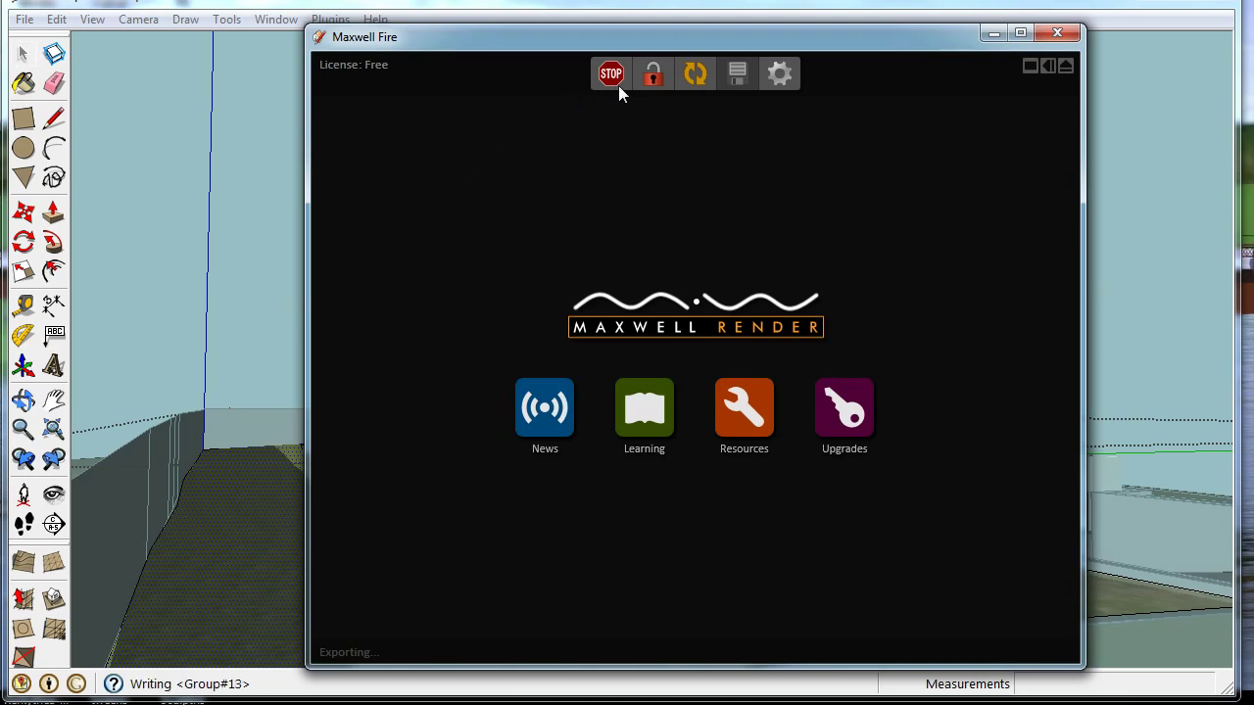
Step: Restart the Maxwell Fire render of the grassy house, then close it and the Maxwell toolbar
left_click(611, 77)
left_click(611, 77)
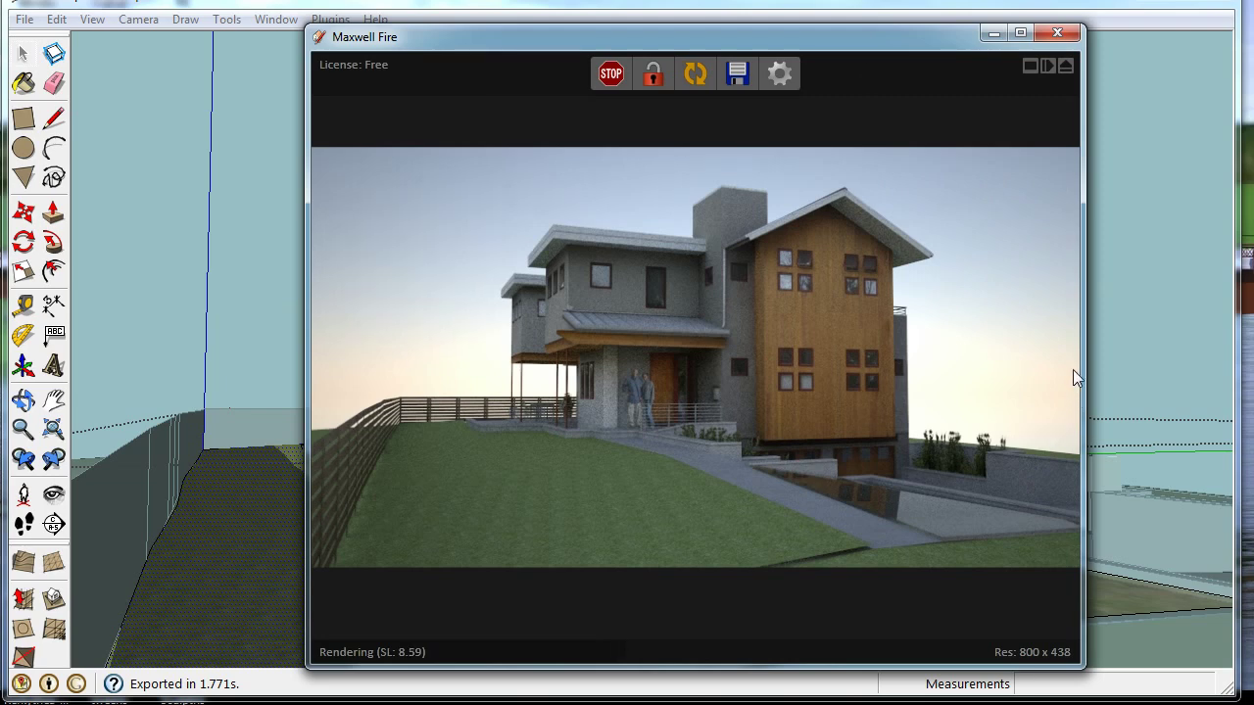
left_click_drag(852, 43, 742, 5)
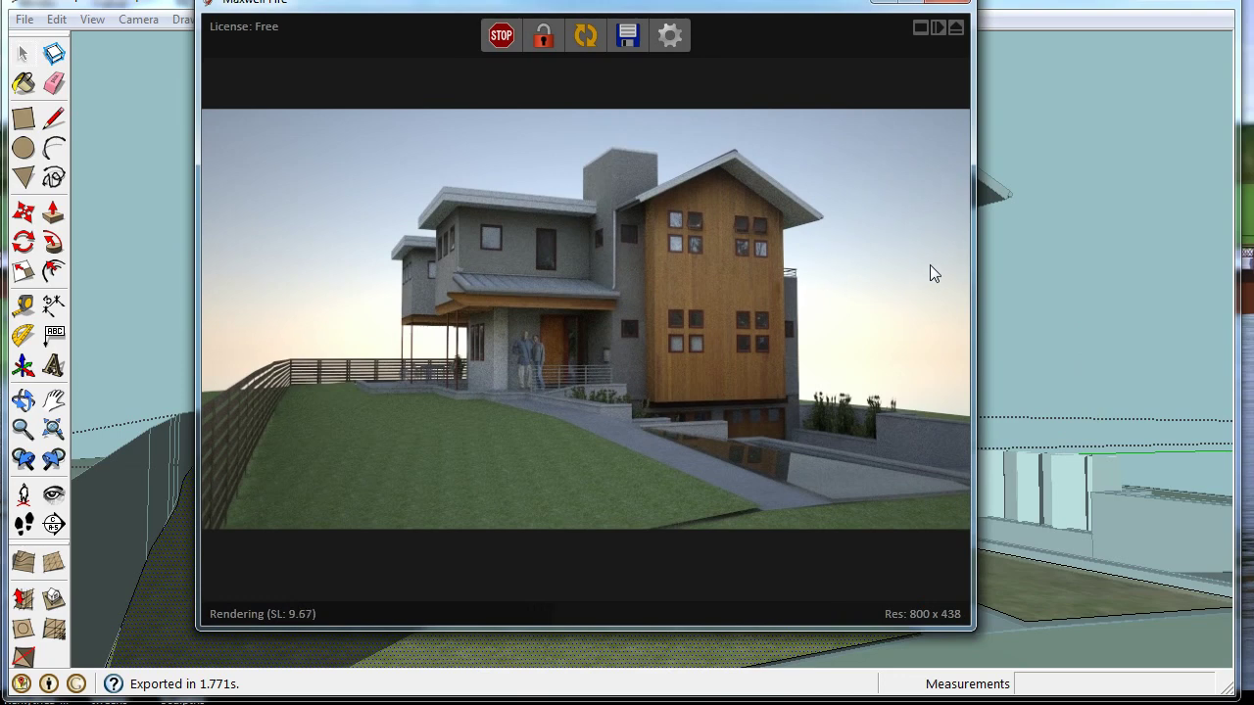
left_click(945, 4)
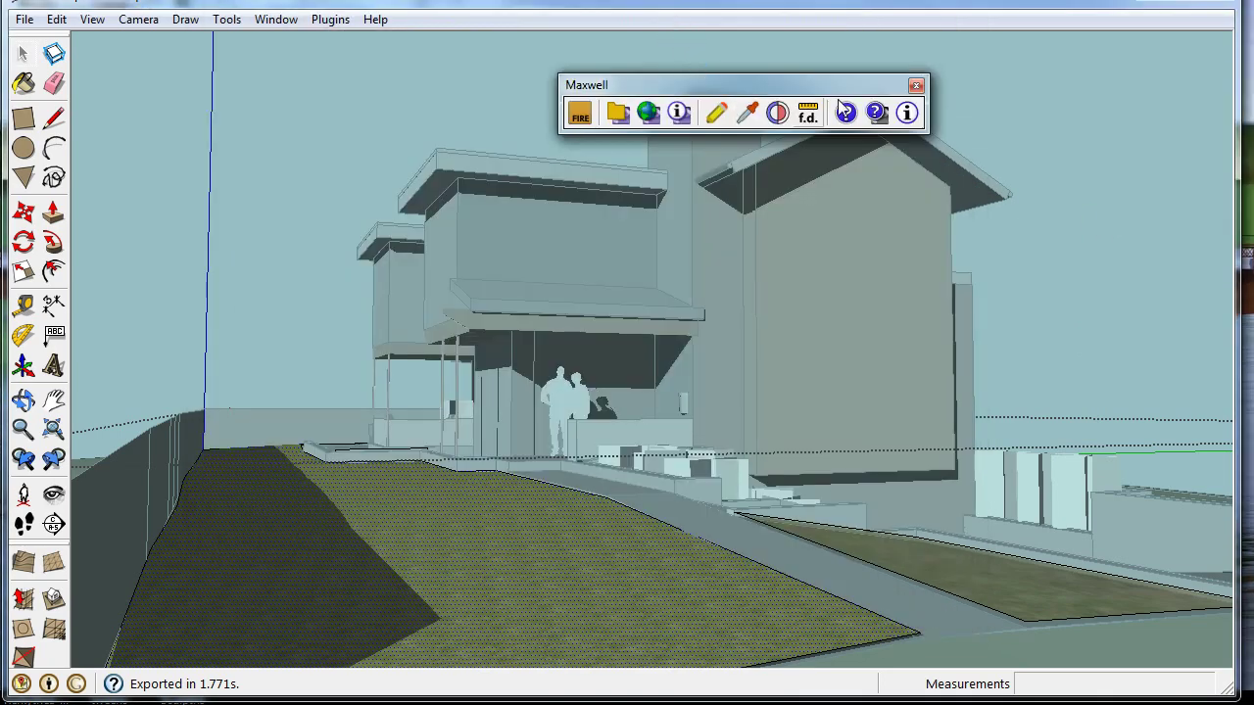
left_click(916, 85)
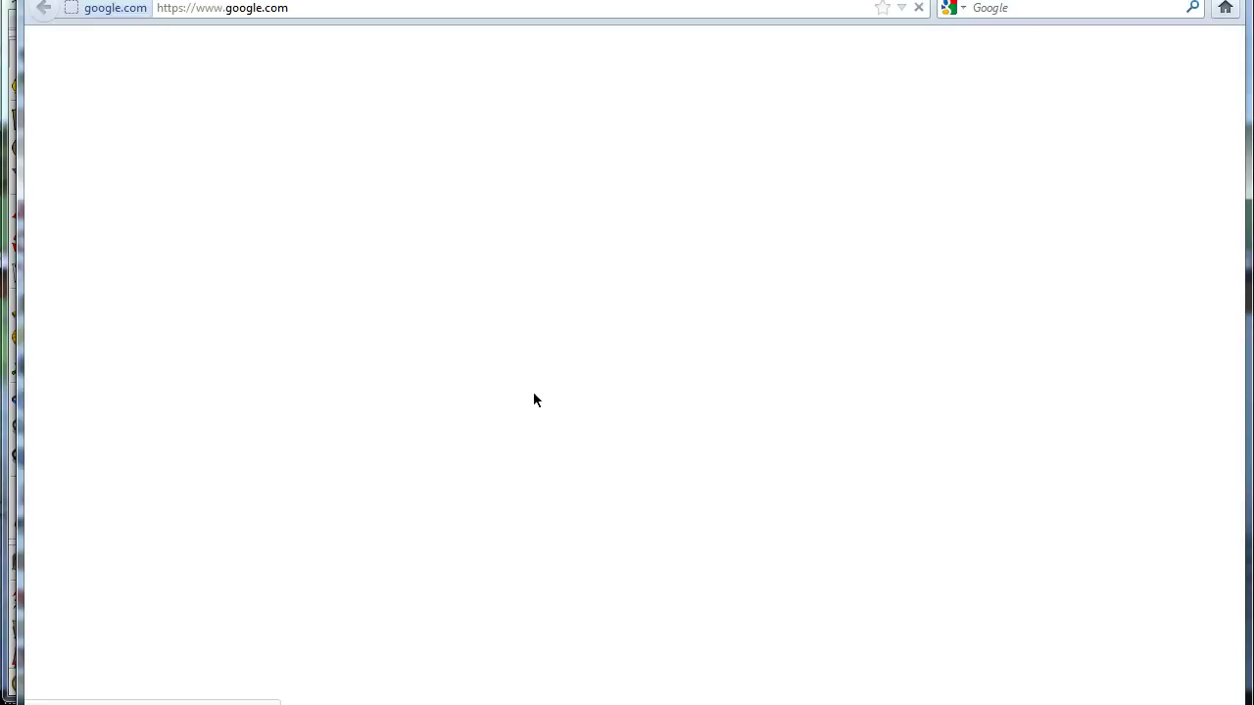
Step: Google 'kerkythea' and follow the official site's new homepage to its DOWNLOADS page
type("kerkythea")
key("Return")
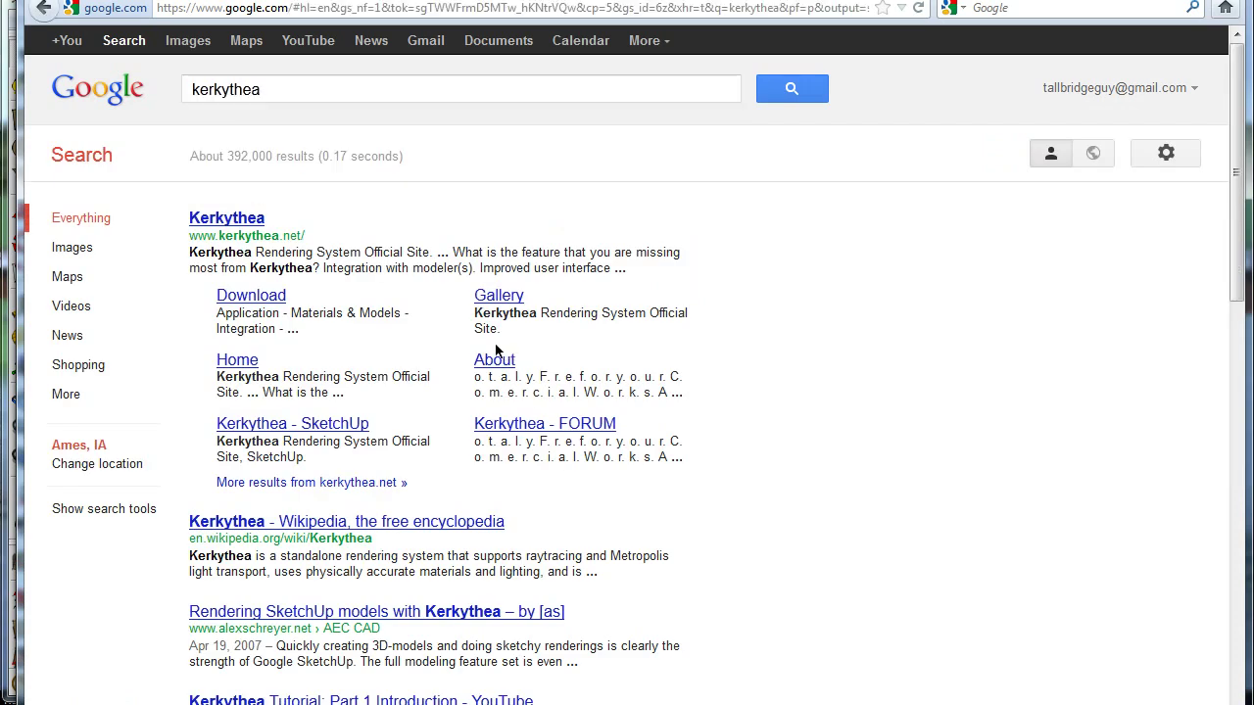
left_click(226, 219)
left_click(162, 49)
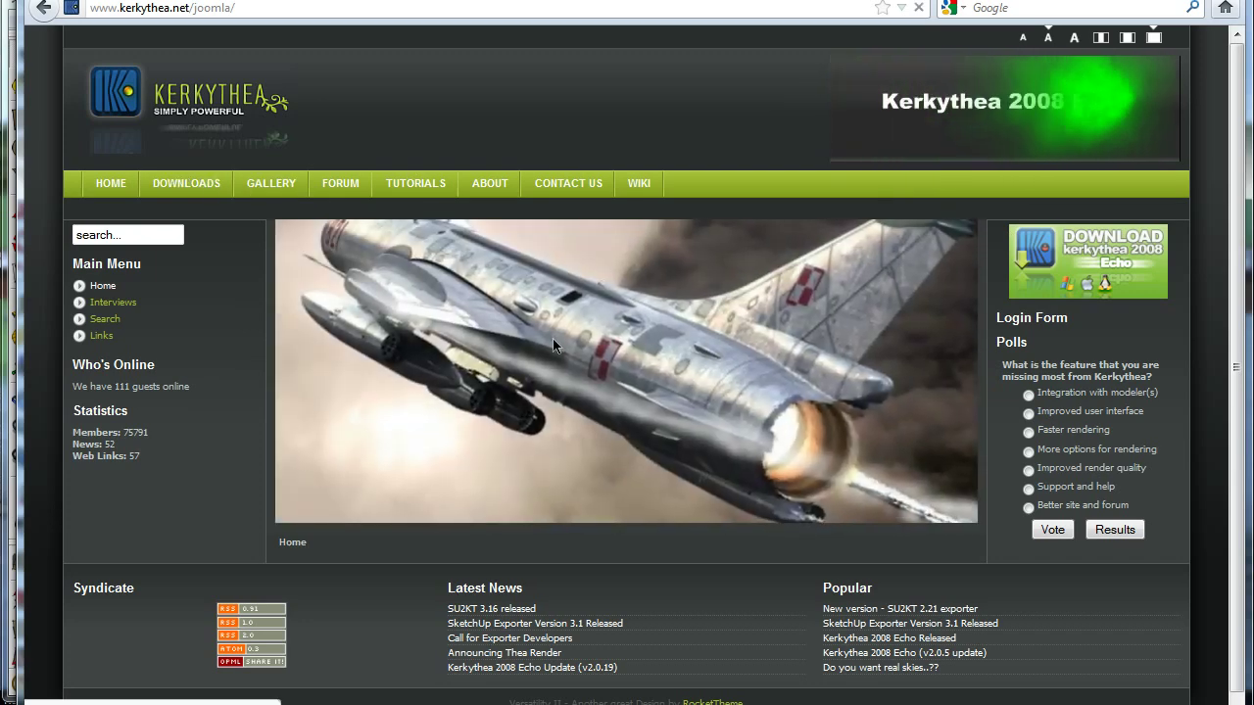
left_click(186, 183)
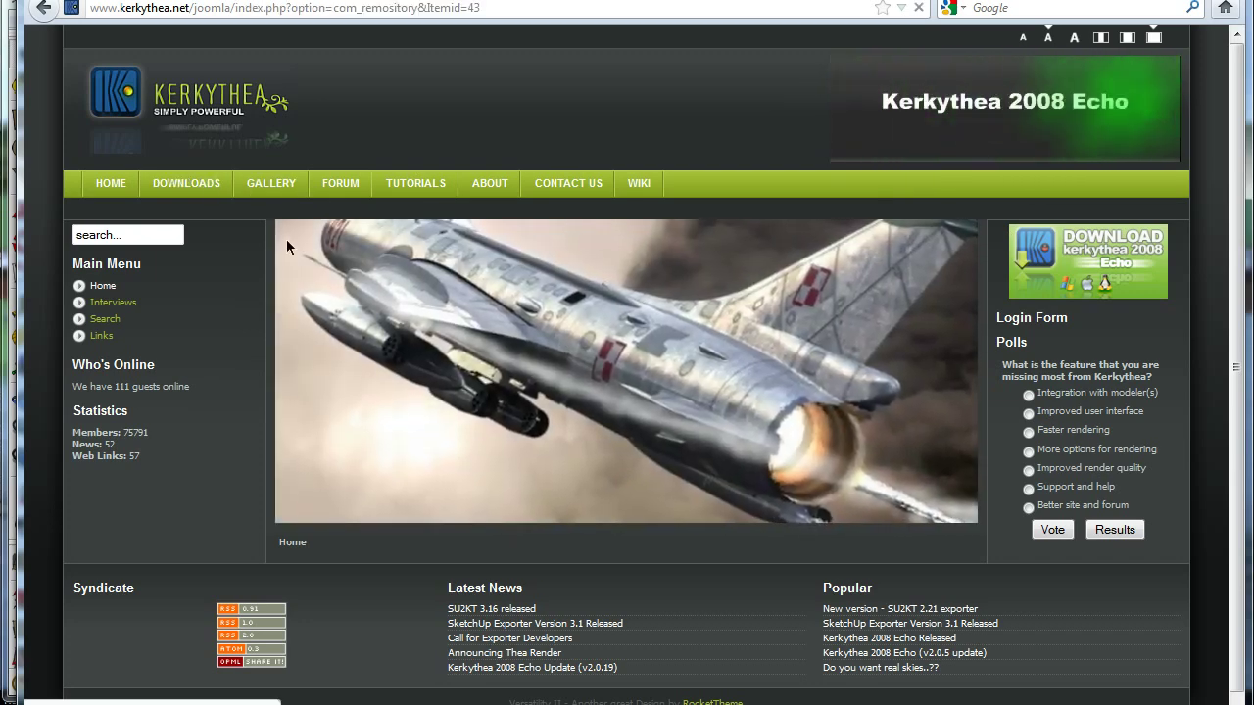
scroll(655, 446, "down", 4)
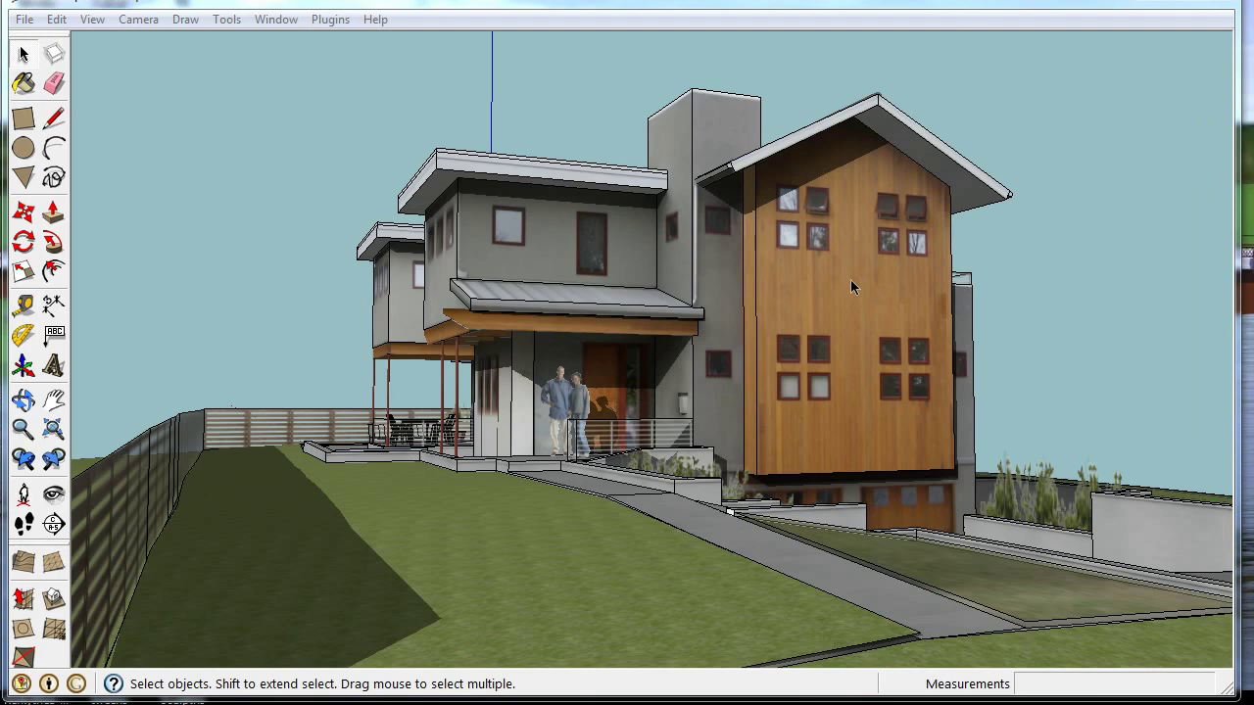
left_click(330, 19)
mouse_move(387, 692)
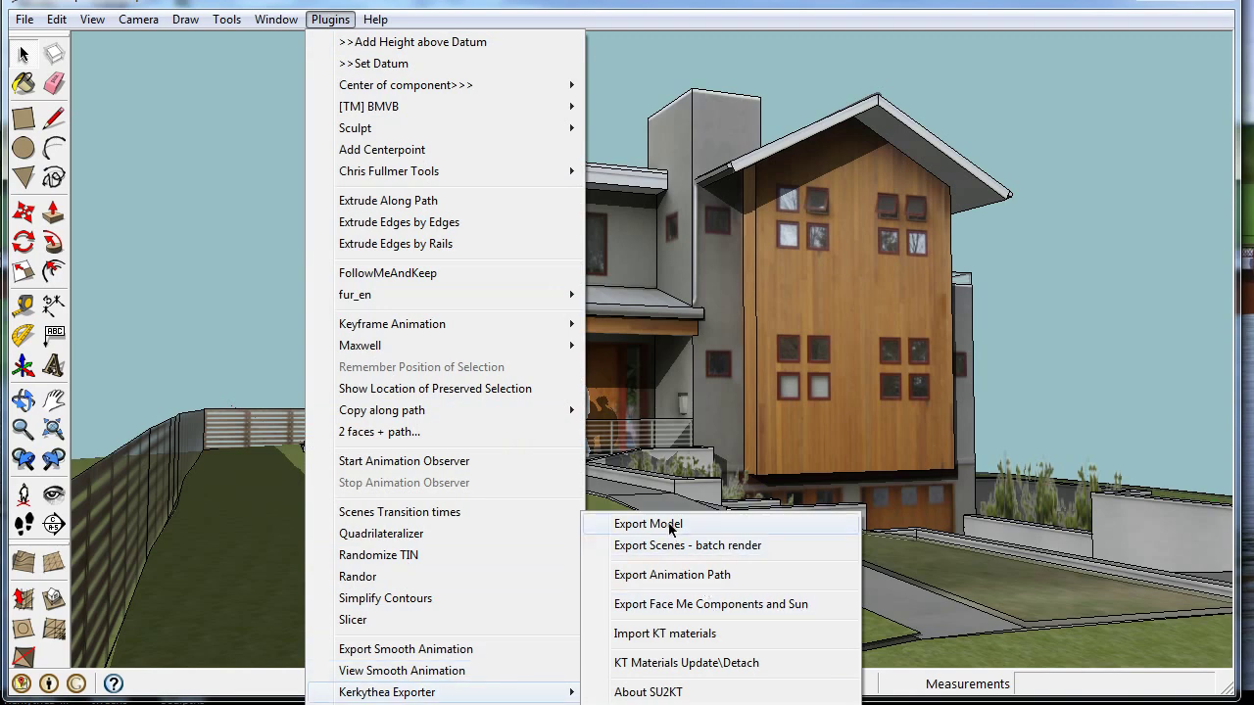
Step: Export the model with Kerkythea Exporter as house.xml, overwrite the old file, and open it in Kerkythea
left_click(666, 523)
left_click(485, 445)
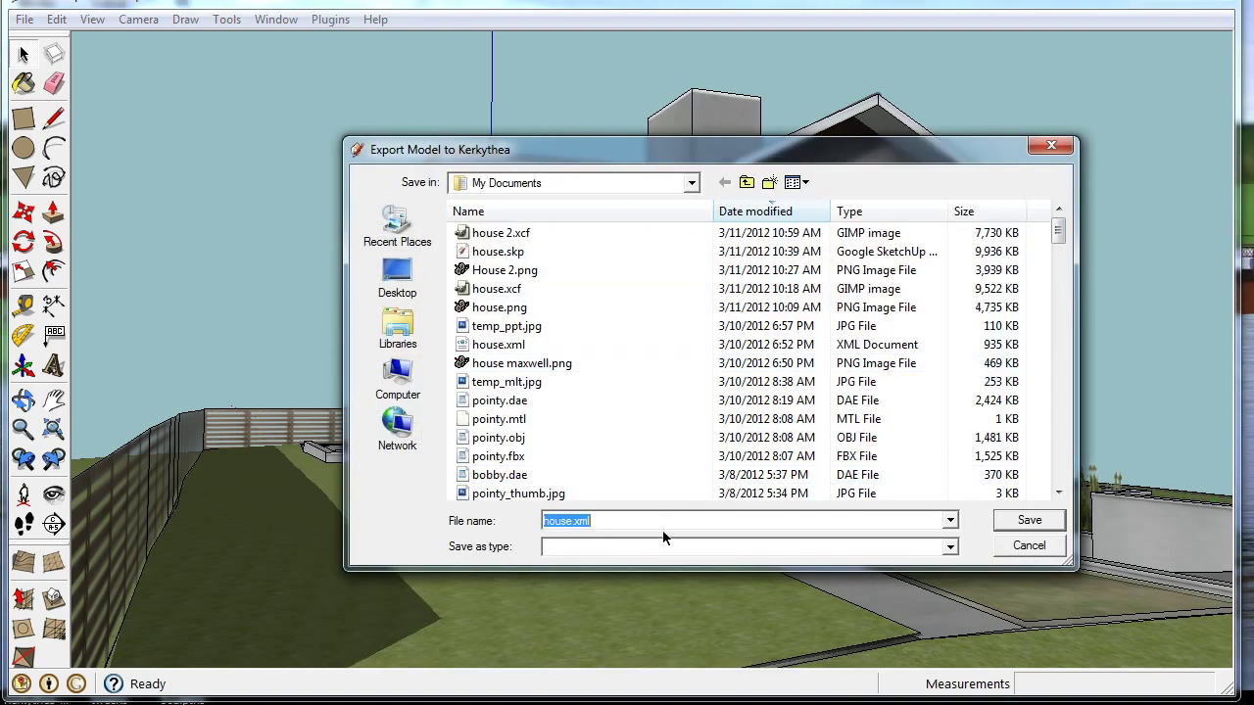
left_click(1021, 522)
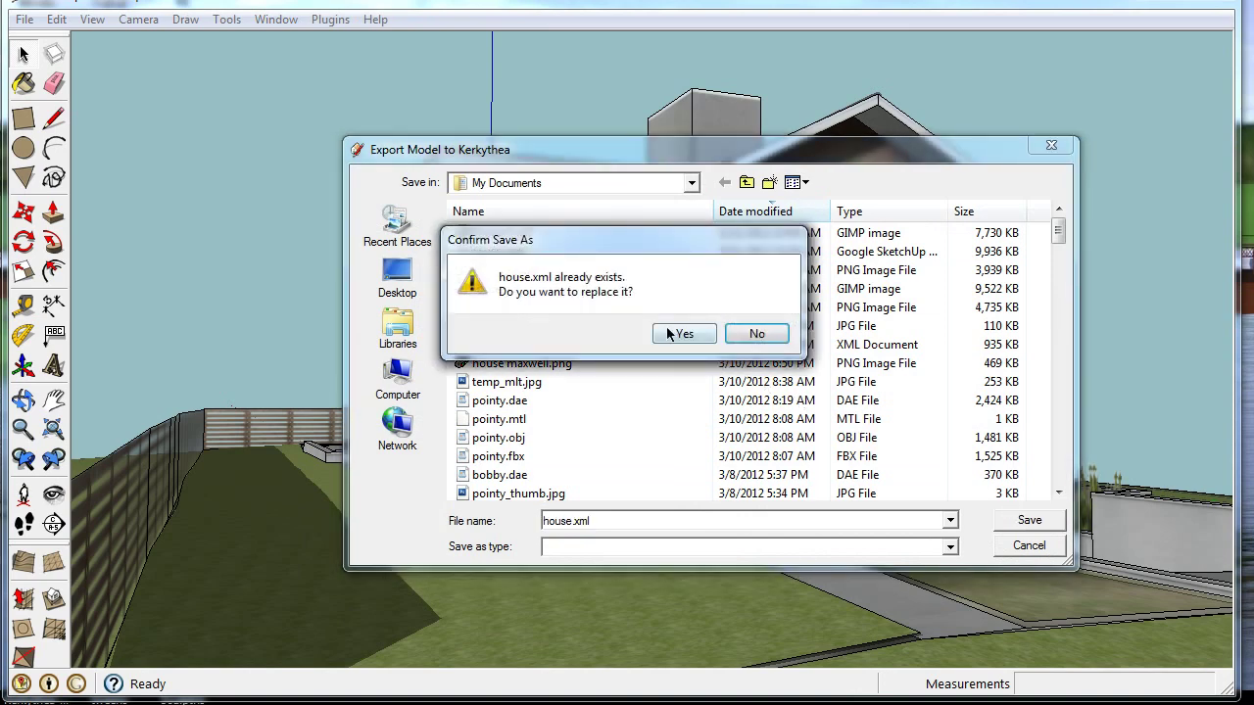
left_click(670, 334)
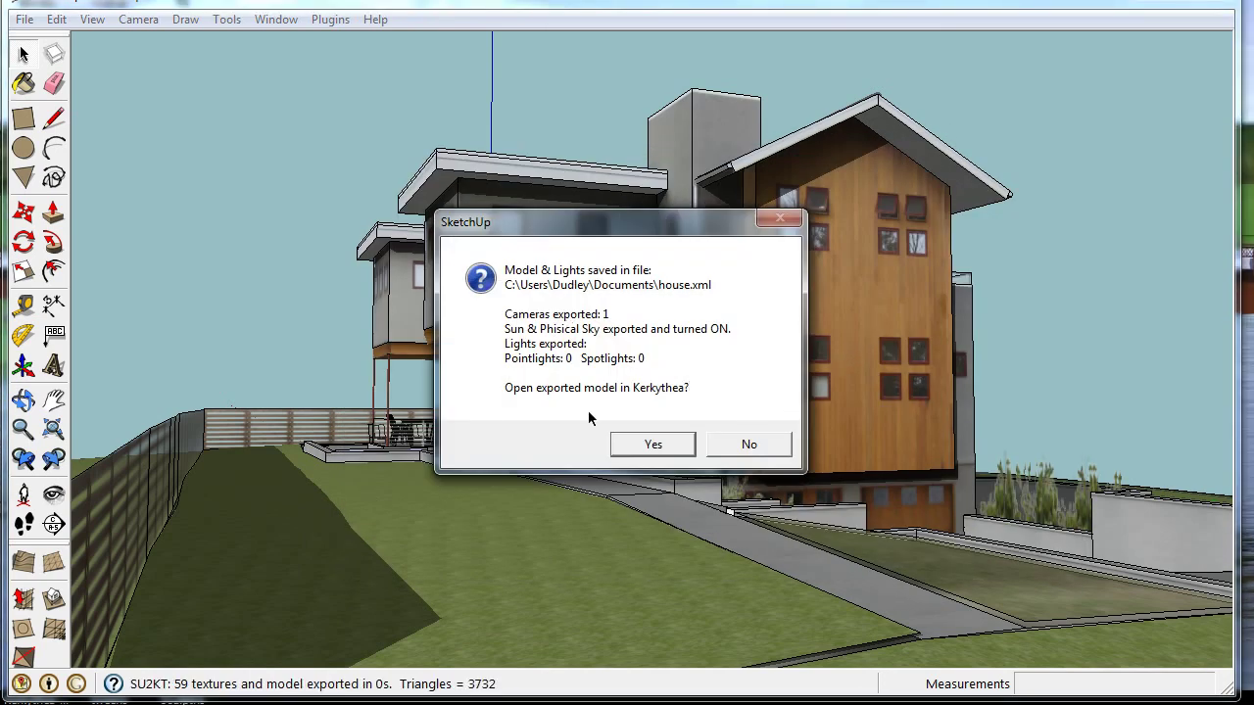
left_click(666, 448)
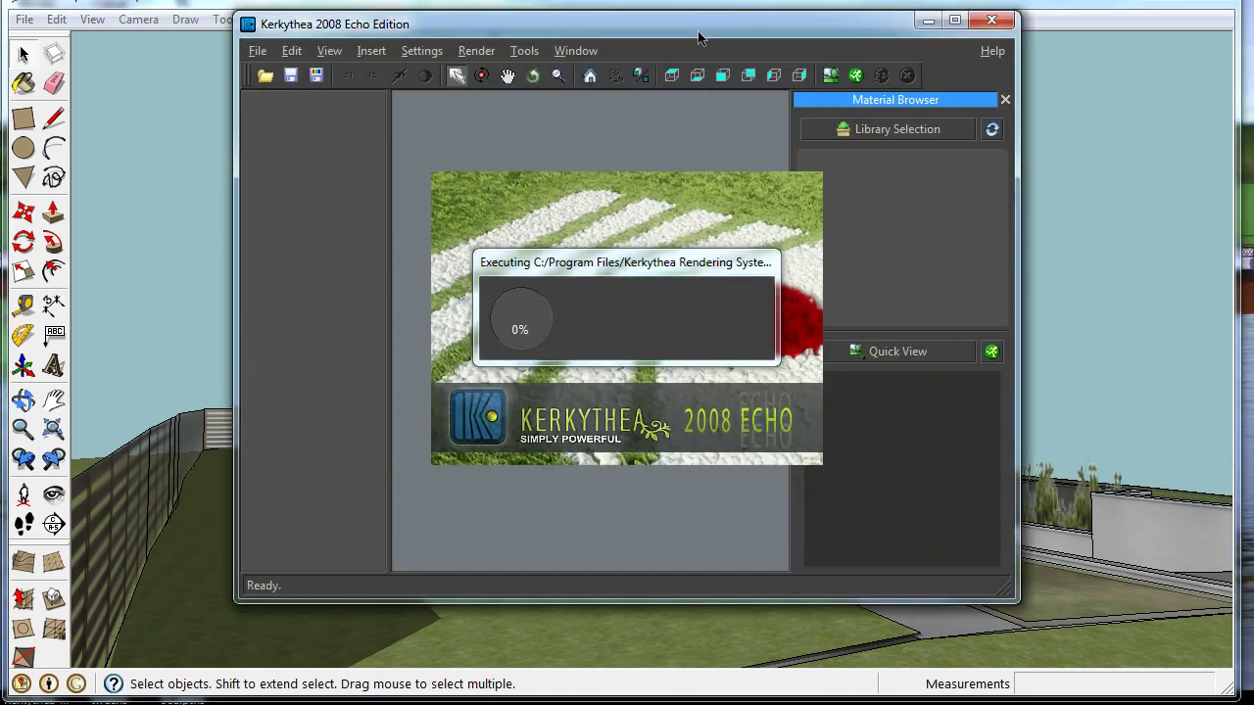
Step: Move and widen the Kerkythea window, then import the house.xml scene
left_click_drag(698, 37, 508, 26)
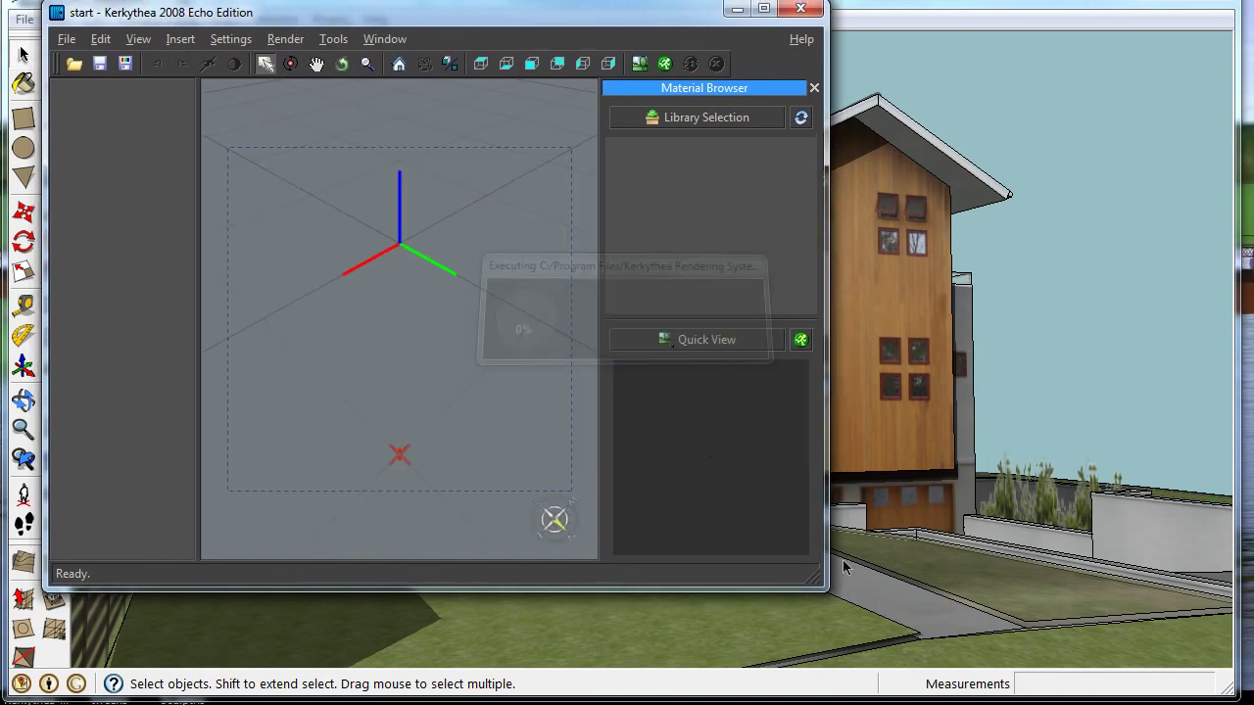
left_click_drag(826, 586, 1099, 586)
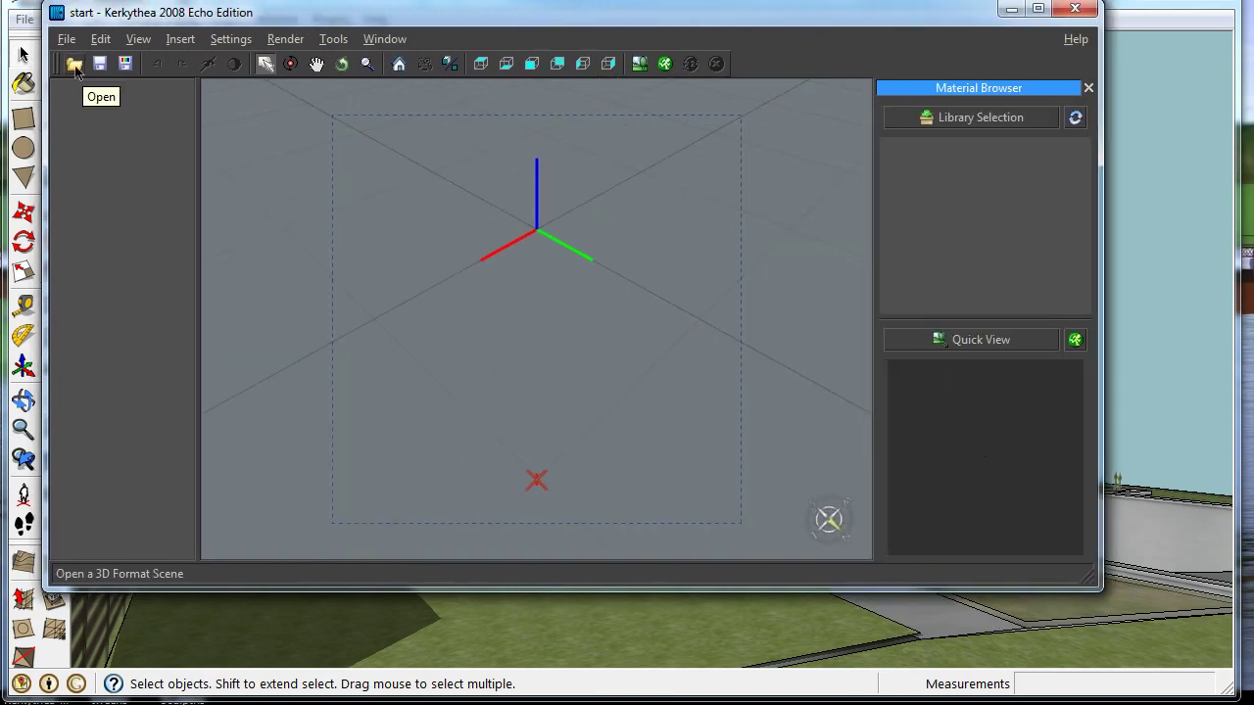
left_click(74, 64)
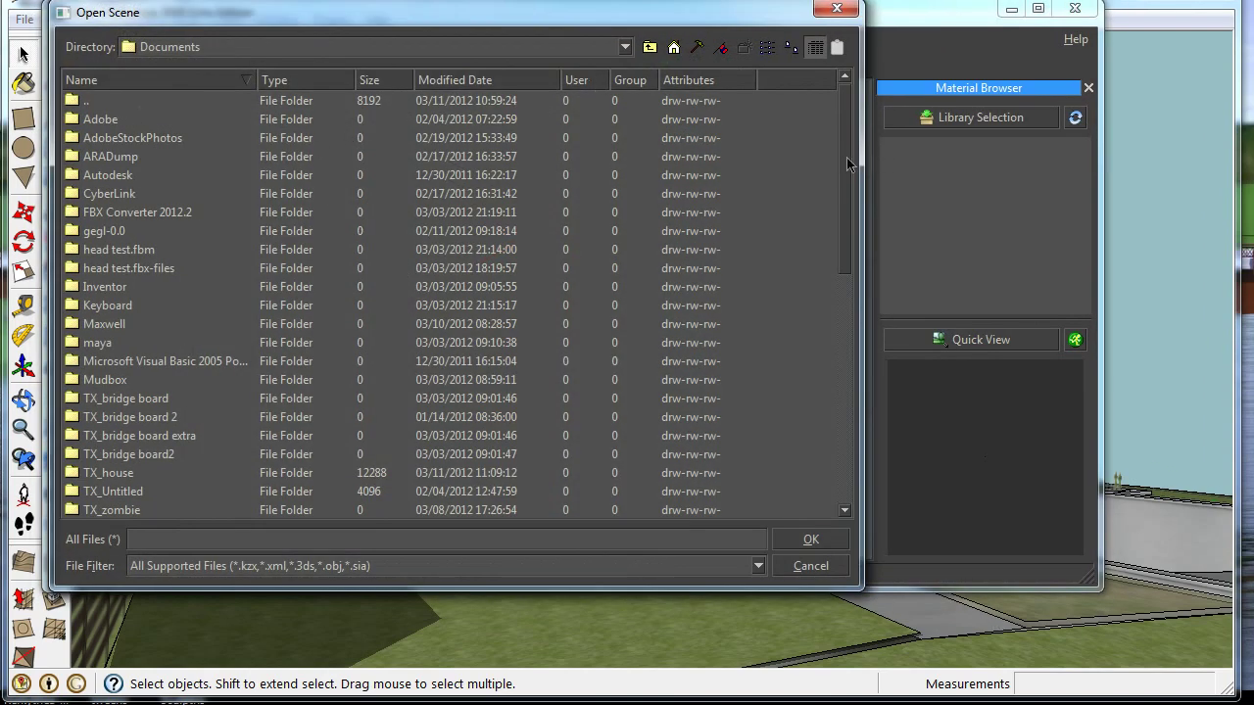
left_click_drag(843, 157, 827, 348)
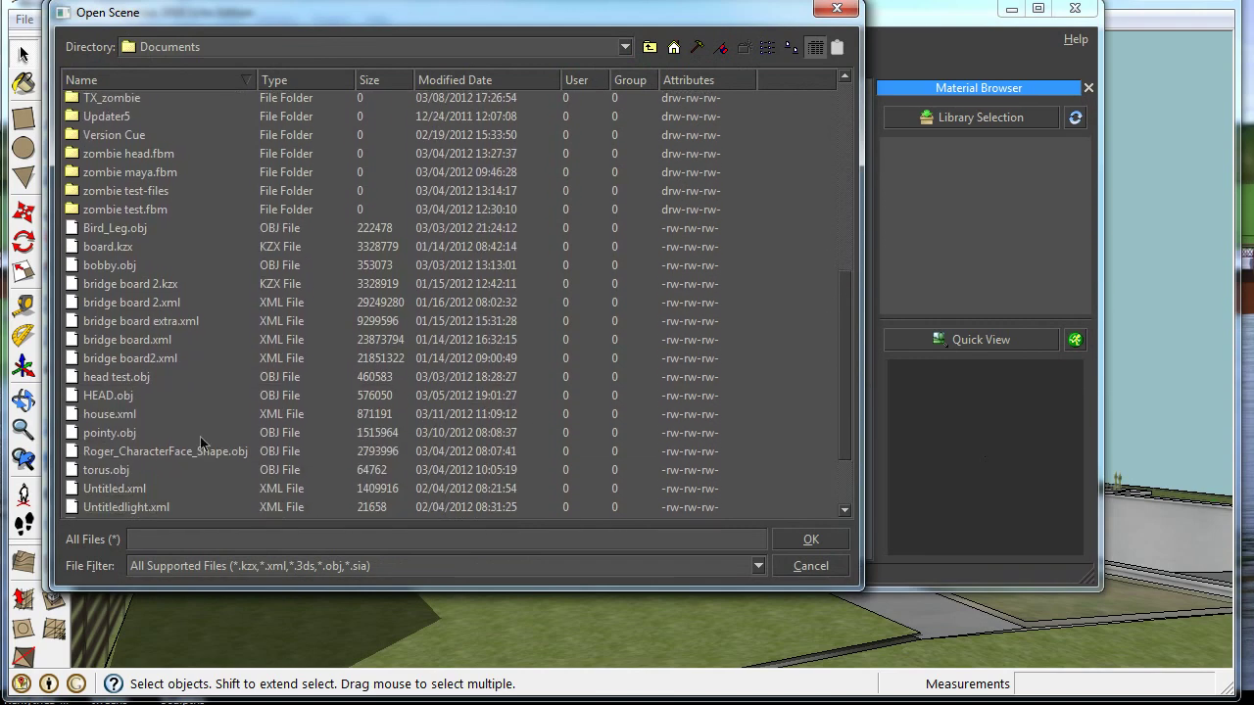
left_click(114, 413)
left_click(805, 539)
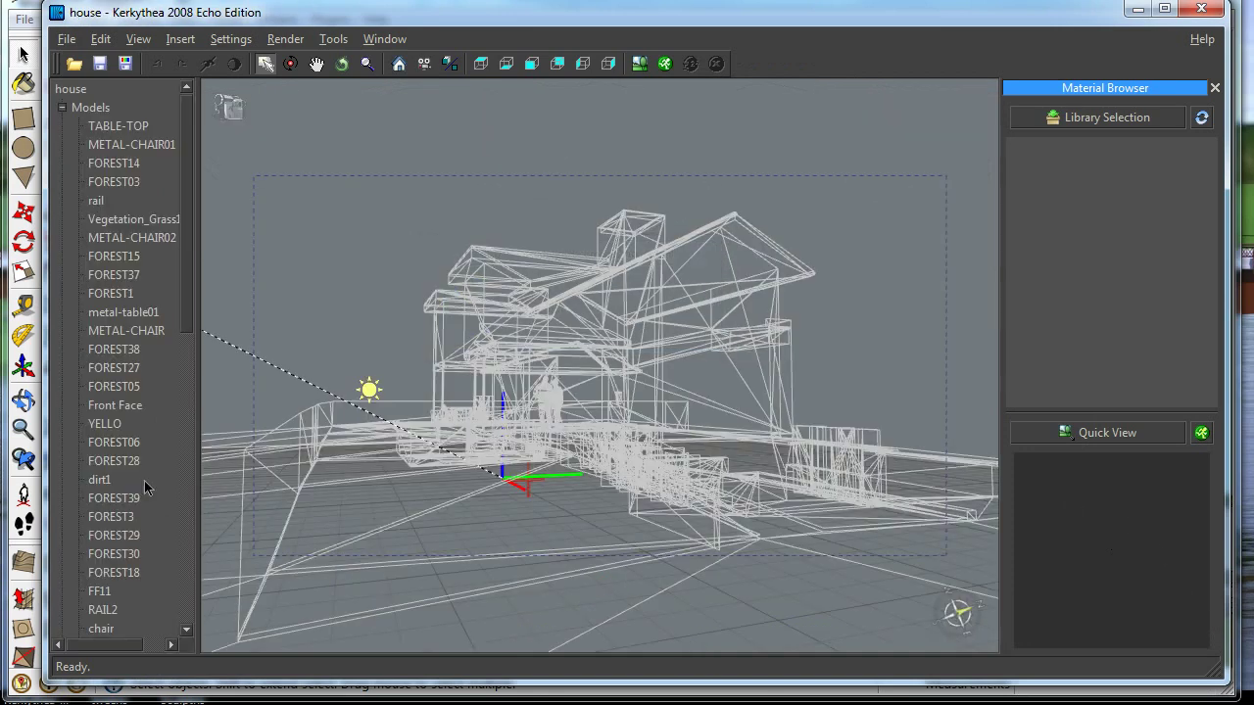
left_click(664, 64)
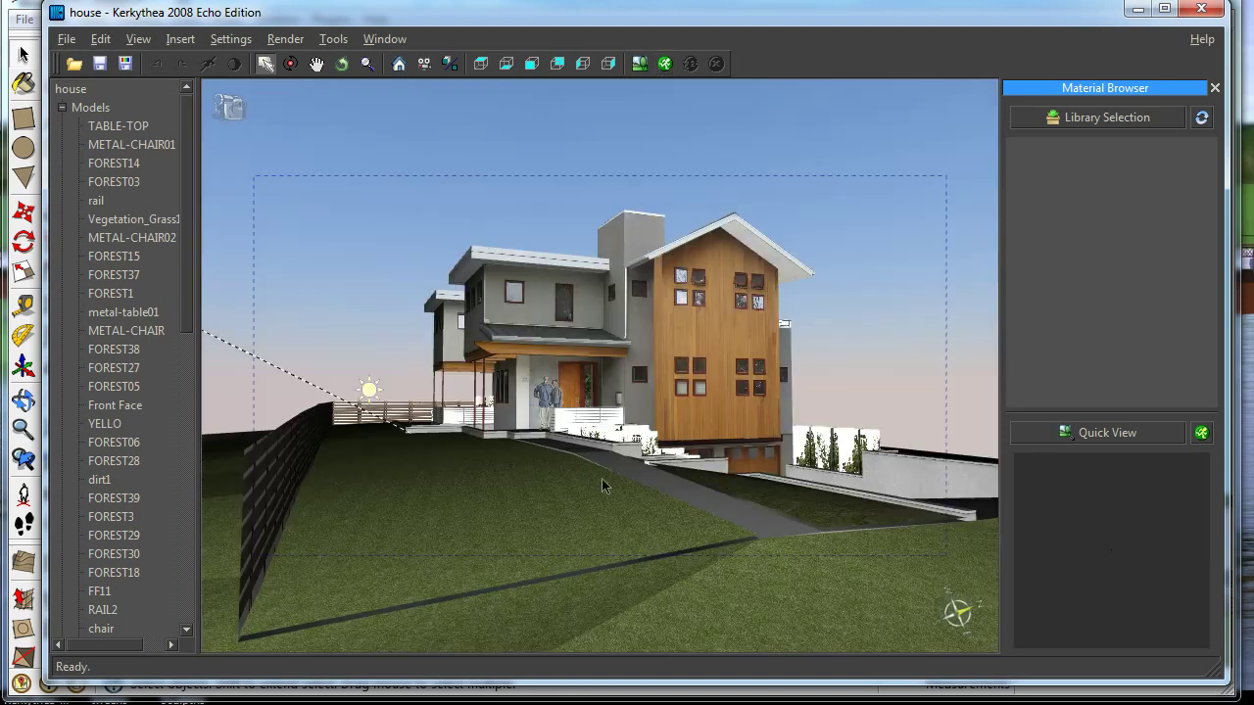
Step: Open Kerkythea's camera and render settings and set the resolution to 800x600
left_click(667, 446)
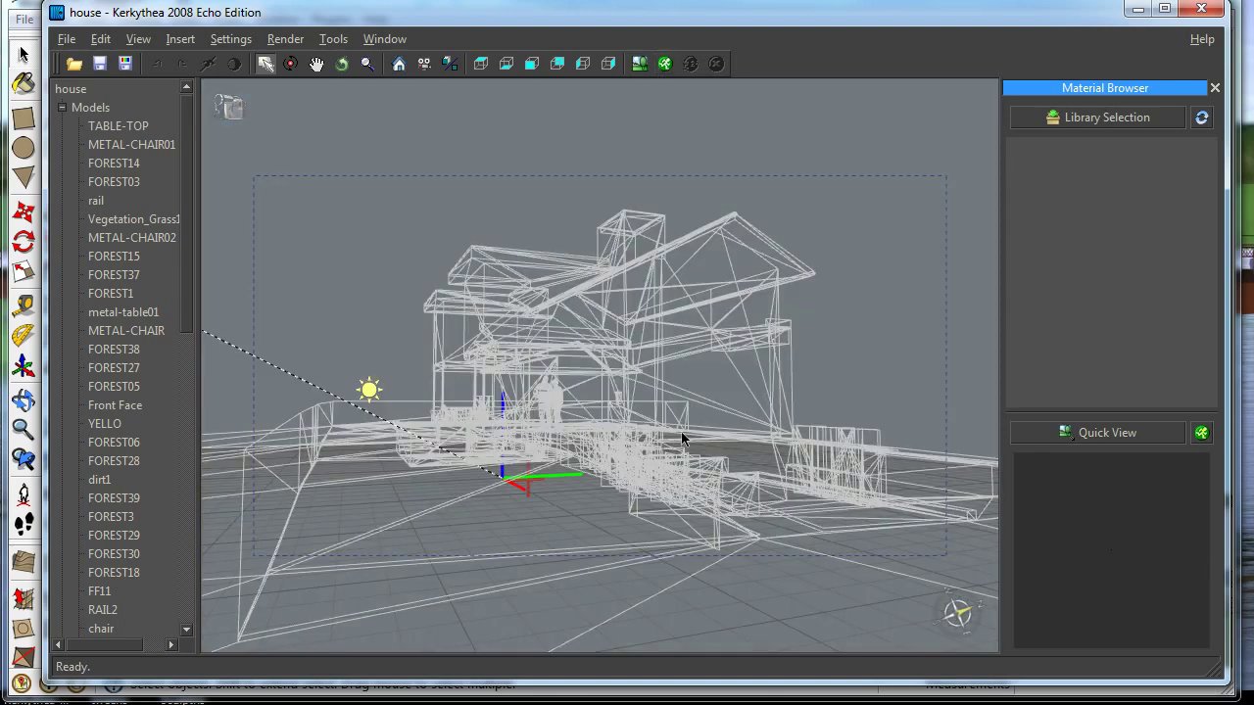
left_click(665, 63)
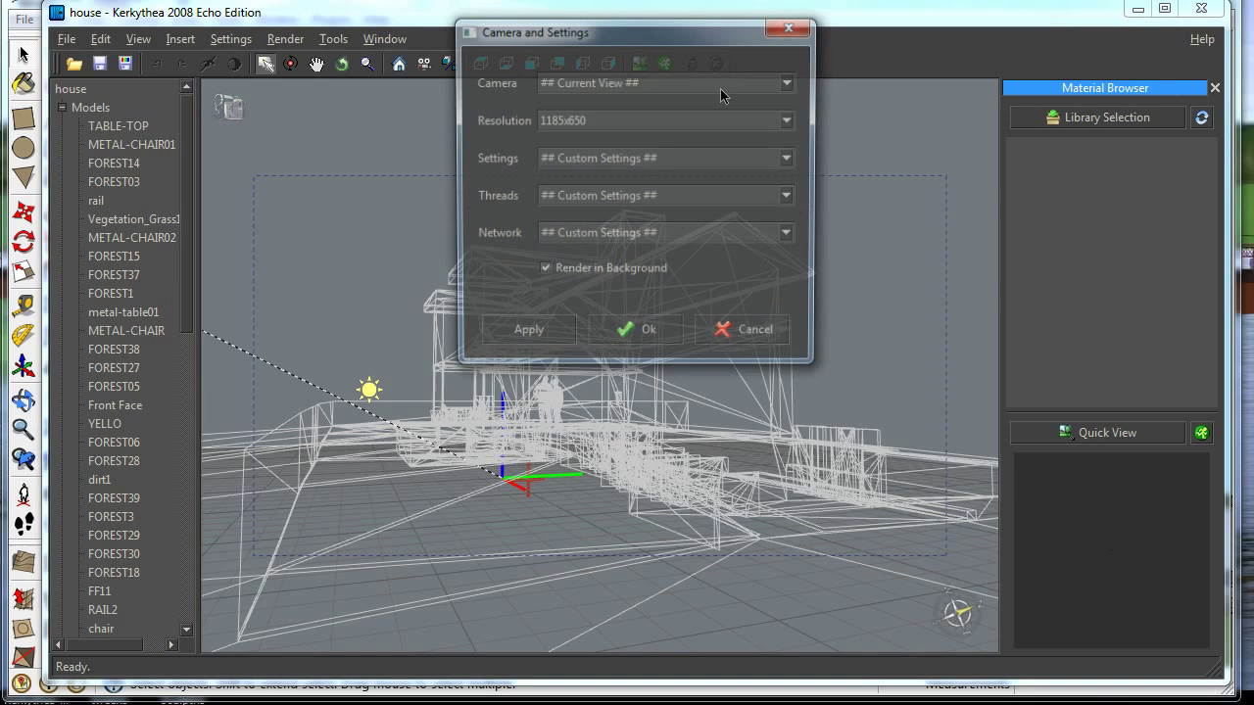
left_click_drag(704, 34, 462, 45)
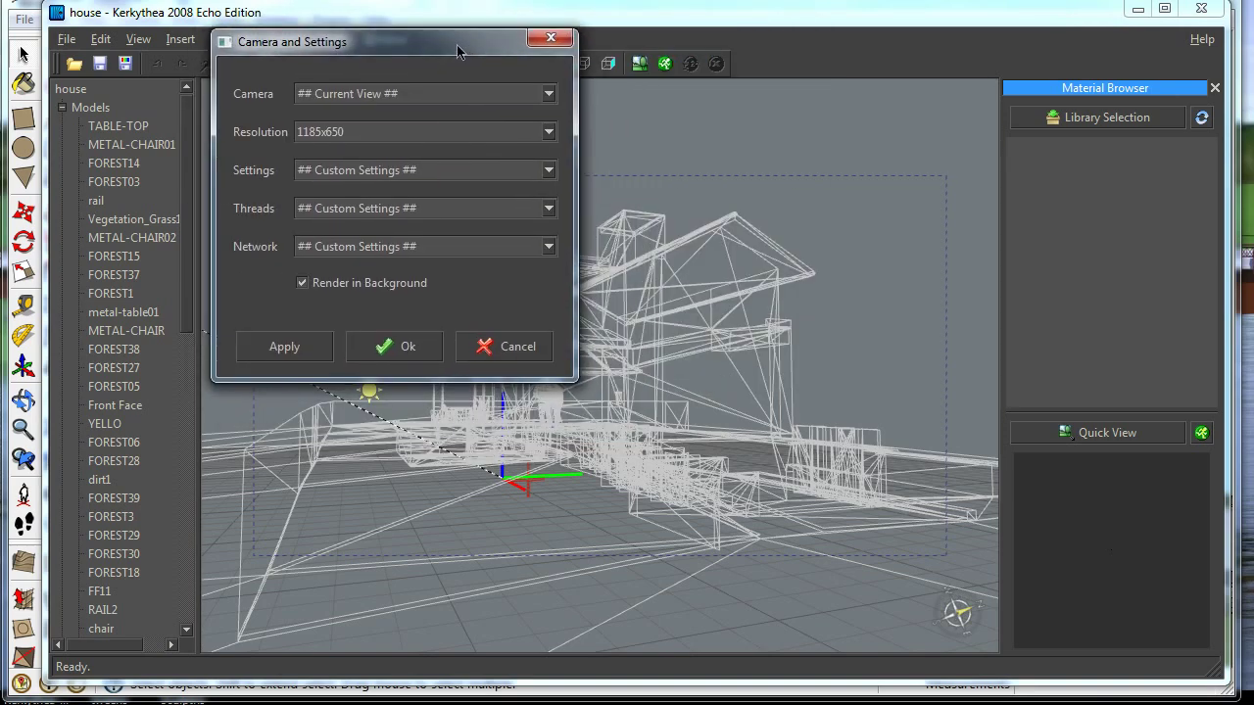
left_click(548, 133)
scroll(548, 166, "down", 2)
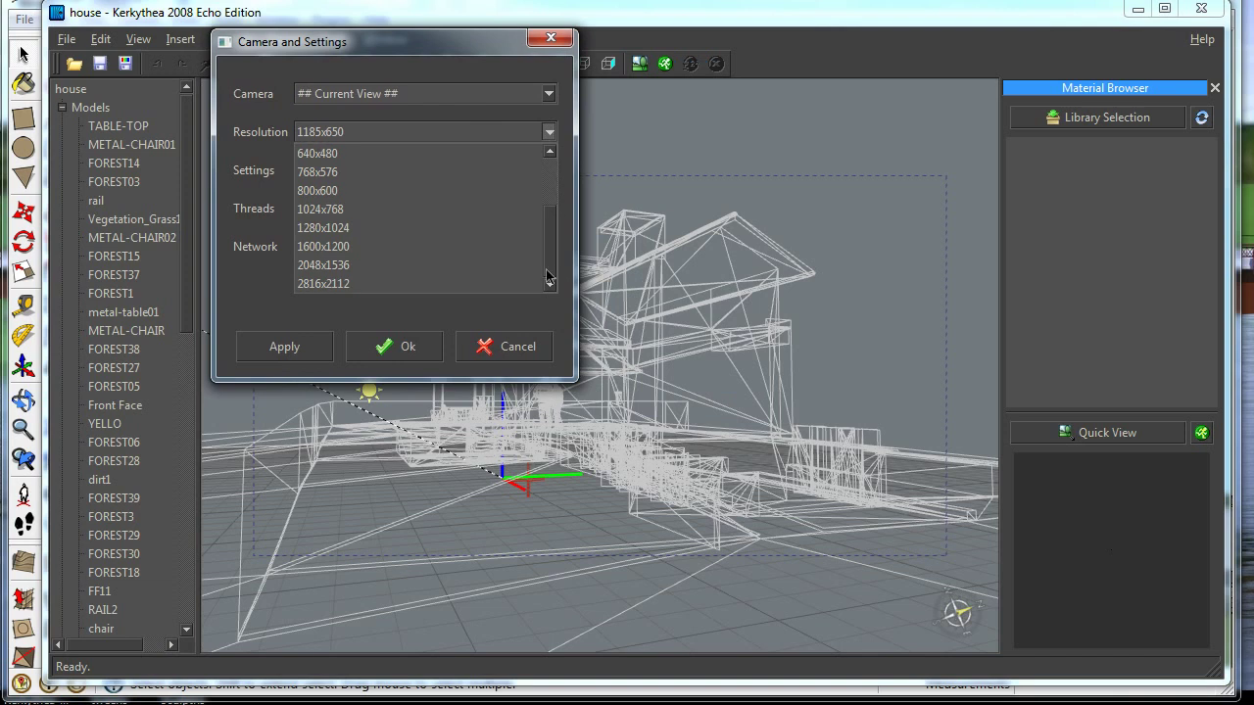
scroll(548, 171, "up", 2)
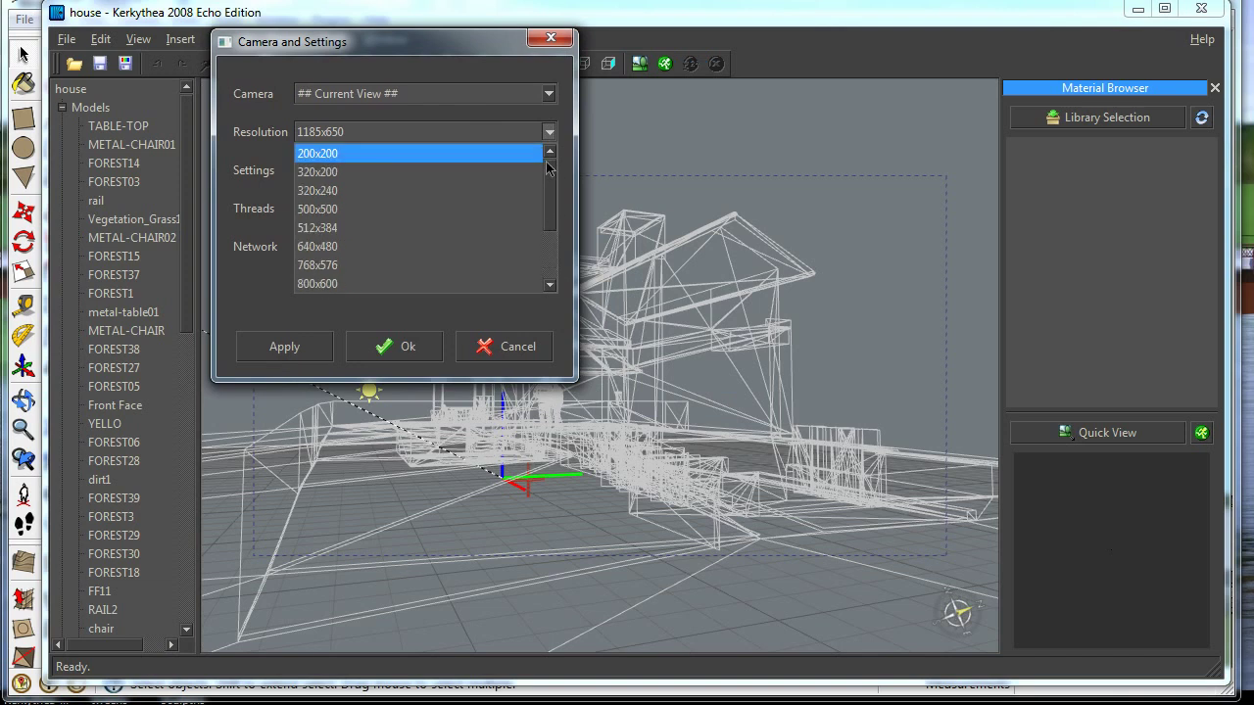
left_click(527, 284)
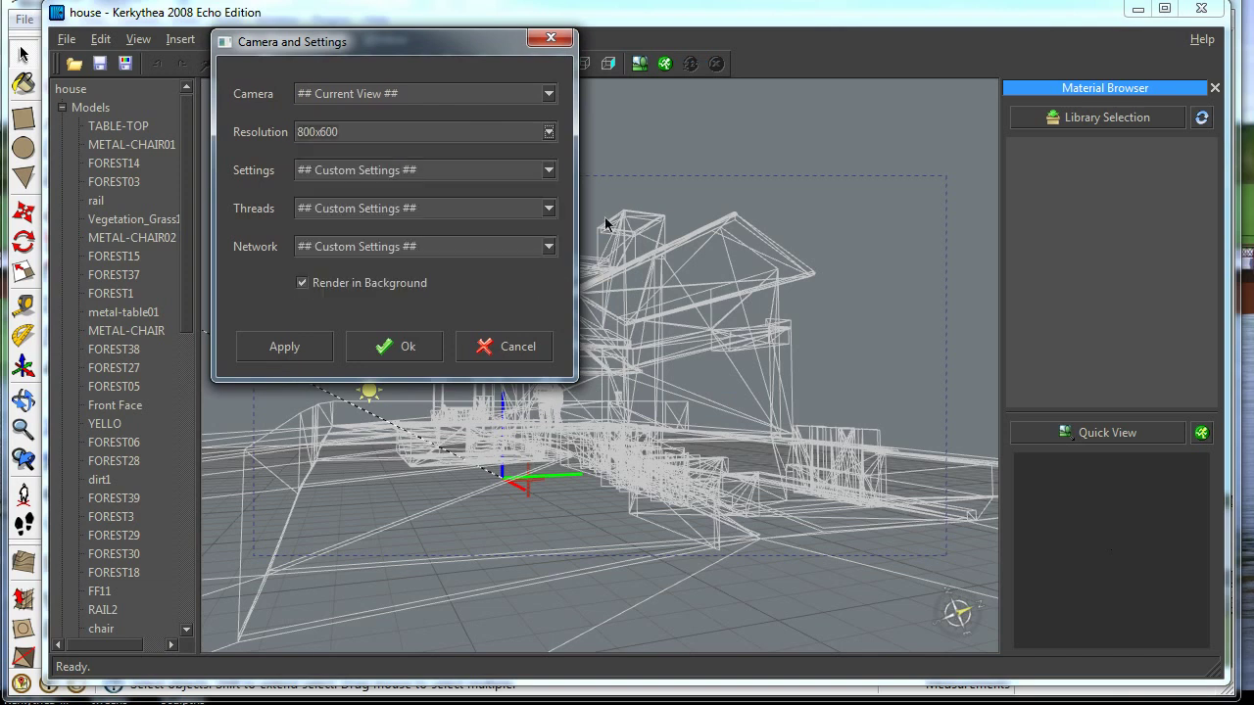
Step: Choose the 17. Path Tracing - Progressive preset with 4 threads and start rendering
left_click(548, 172)
scroll(544, 225, "down", 2)
scroll(536, 254, "down", 2)
scroll(534, 261, "down", 1)
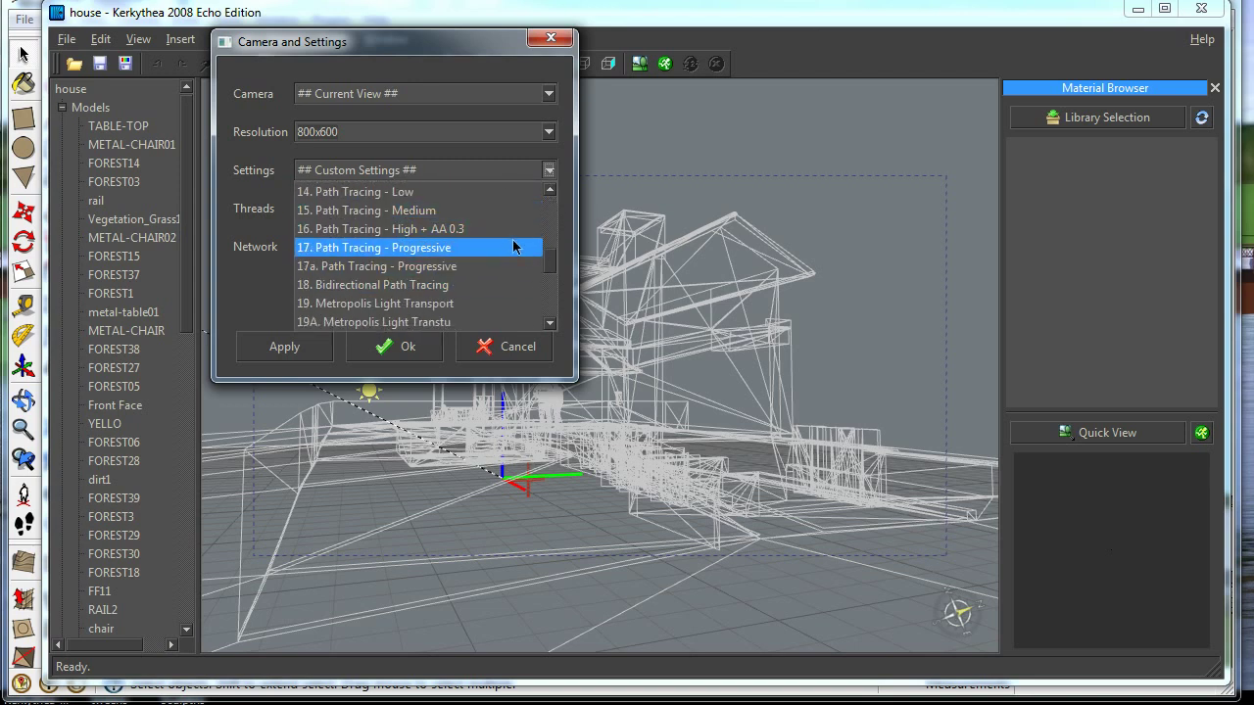
left_click(514, 247)
left_click(548, 209)
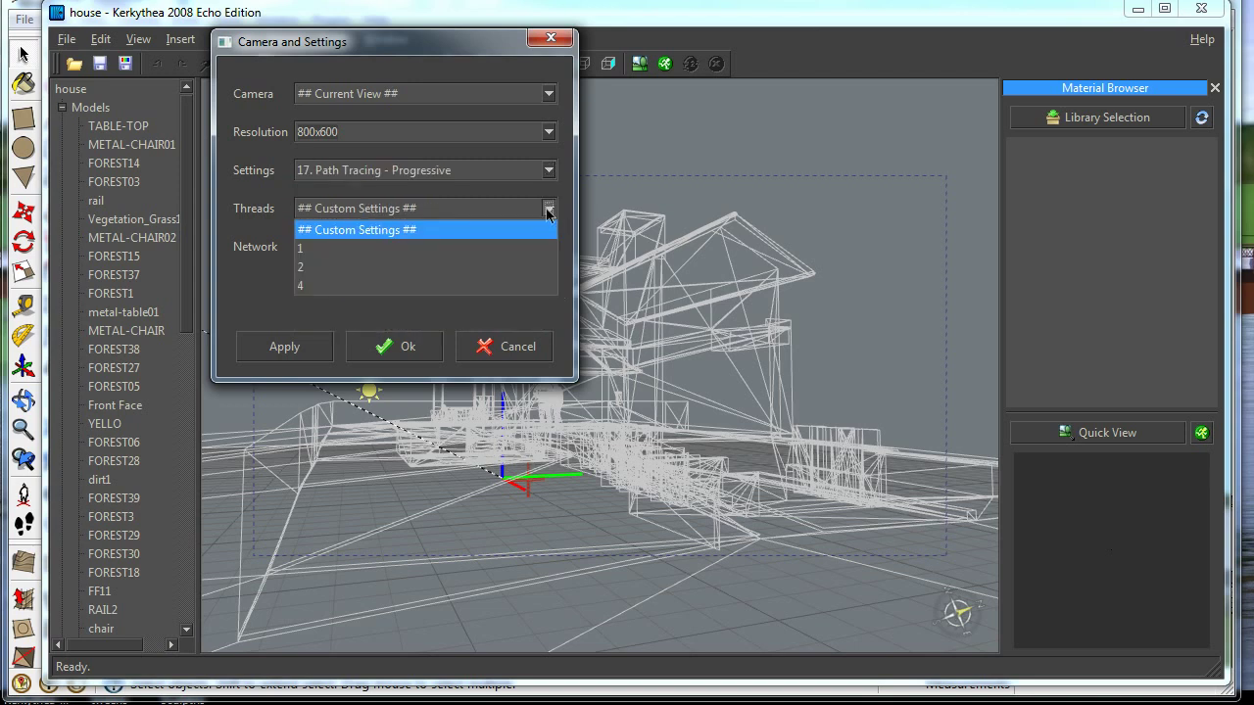
left_click(514, 284)
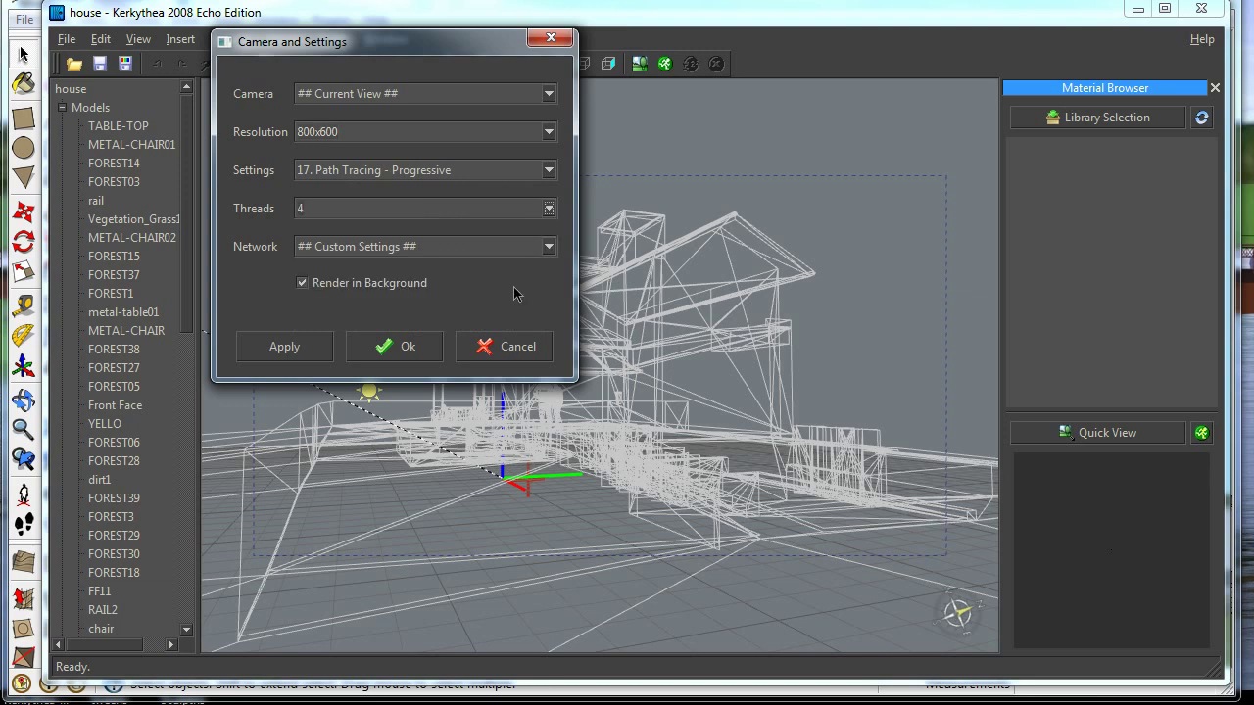
left_click(397, 347)
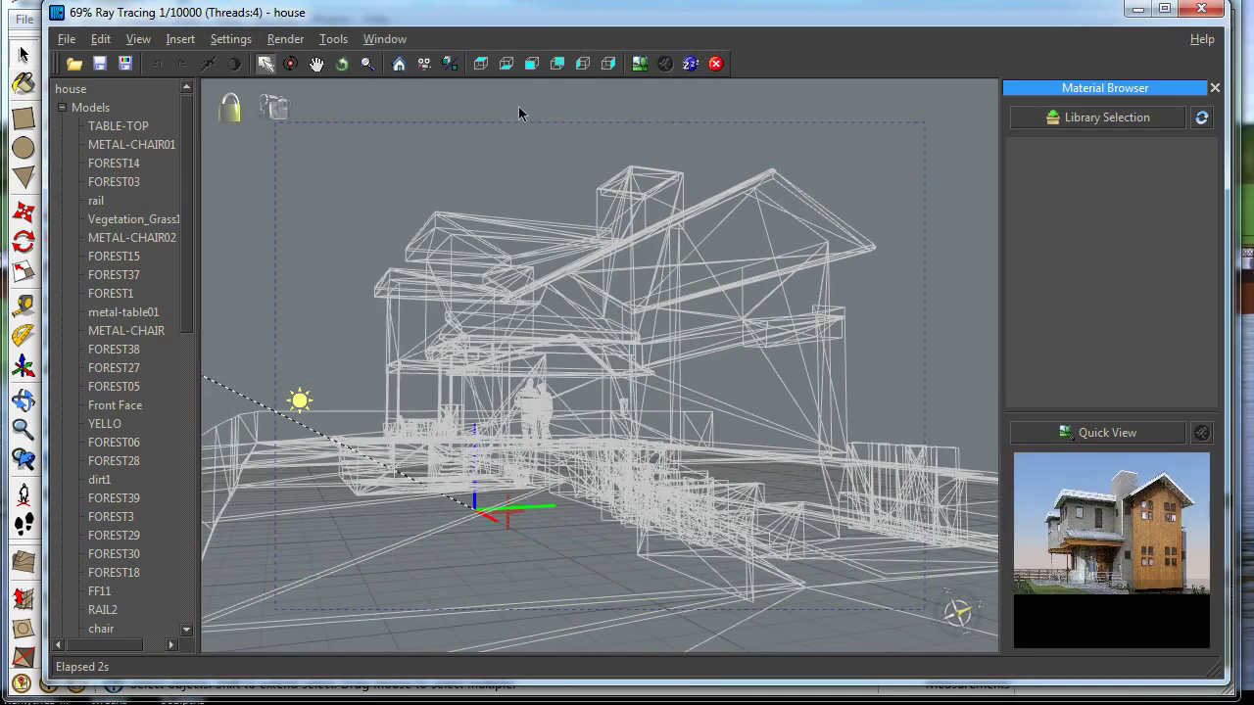
Step: Enlarge the rendered image, try other exposures but keep 1.00, then close it and stop rendering
left_click(639, 63)
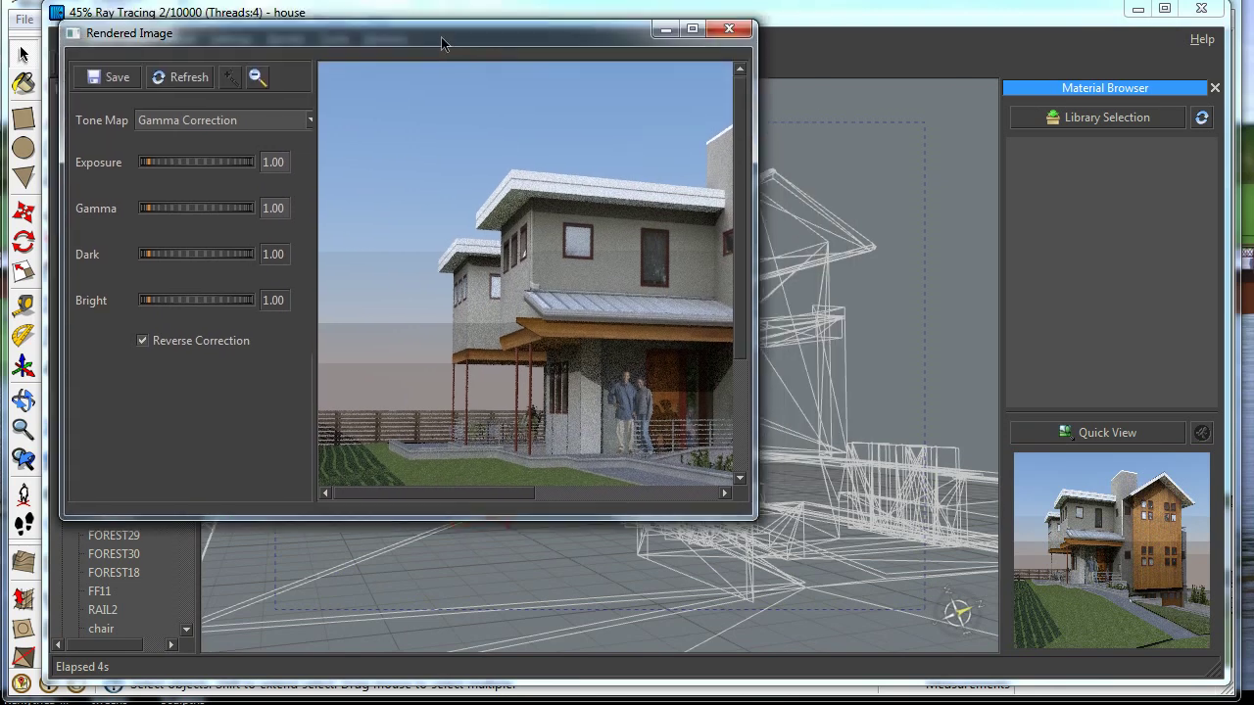
left_click_drag(440, 36, 399, 18)
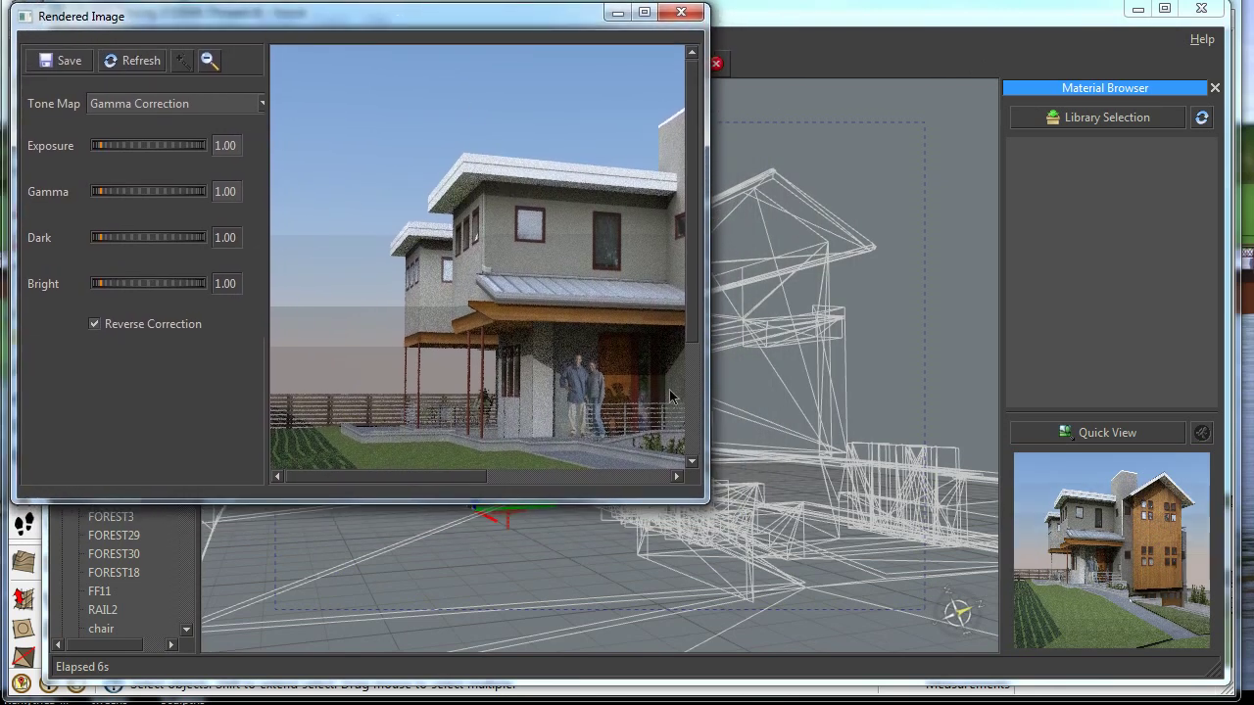
mouse_move(703, 505)
left_mouse_down()
mouse_move(859, 597)
mouse_move(1174, 672)
left_mouse_up()
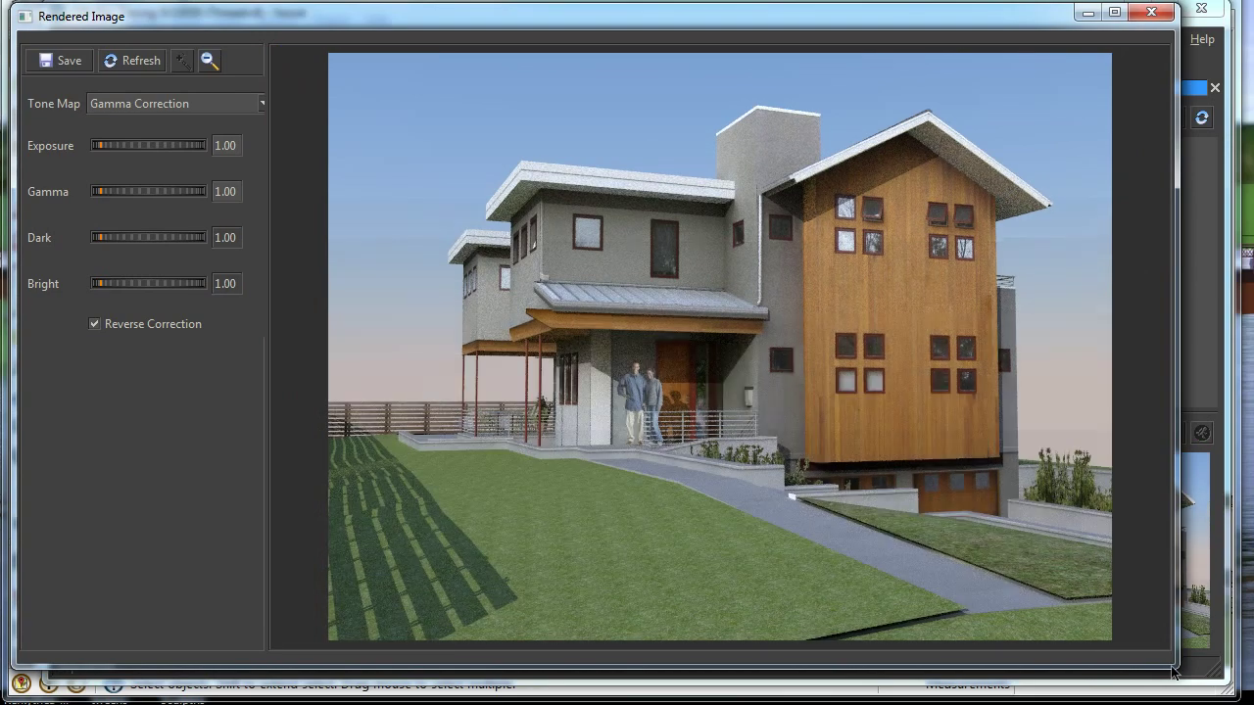
left_click_drag(478, 8, 494, 85)
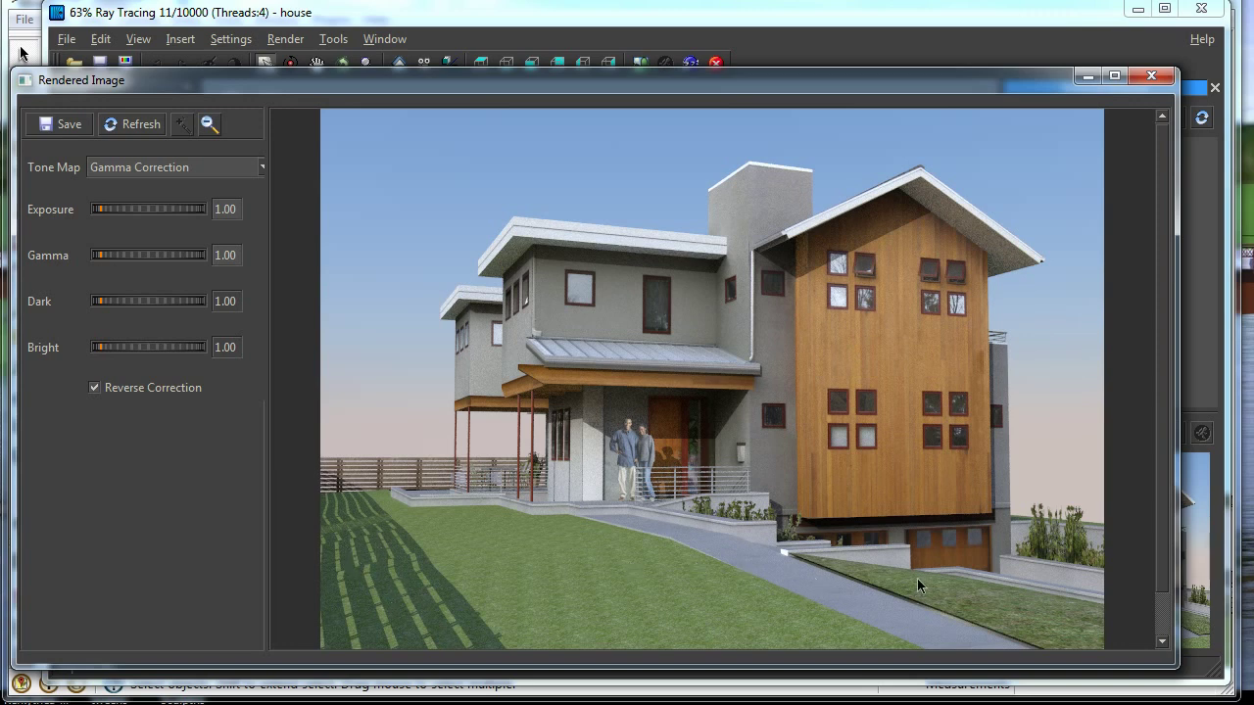
left_click_drag(137, 209, 141, 210)
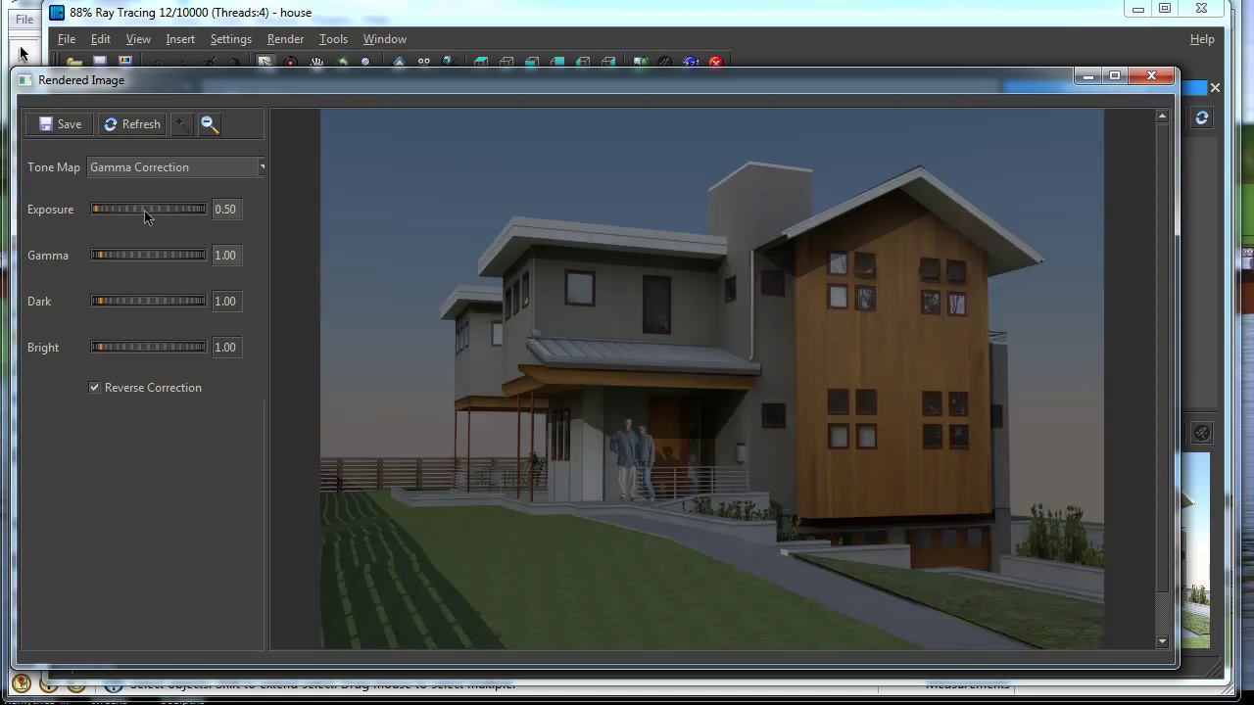
left_click_drag(147, 211, 154, 211)
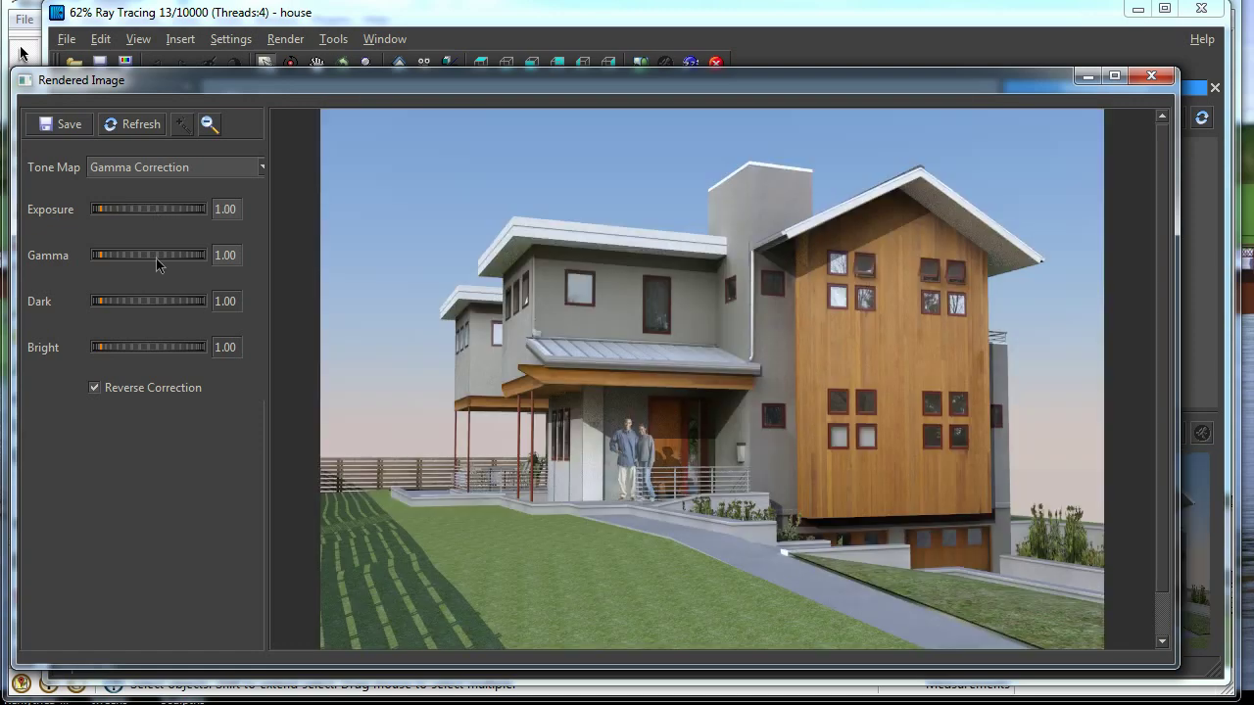
left_click(1151, 75)
left_click(715, 63)
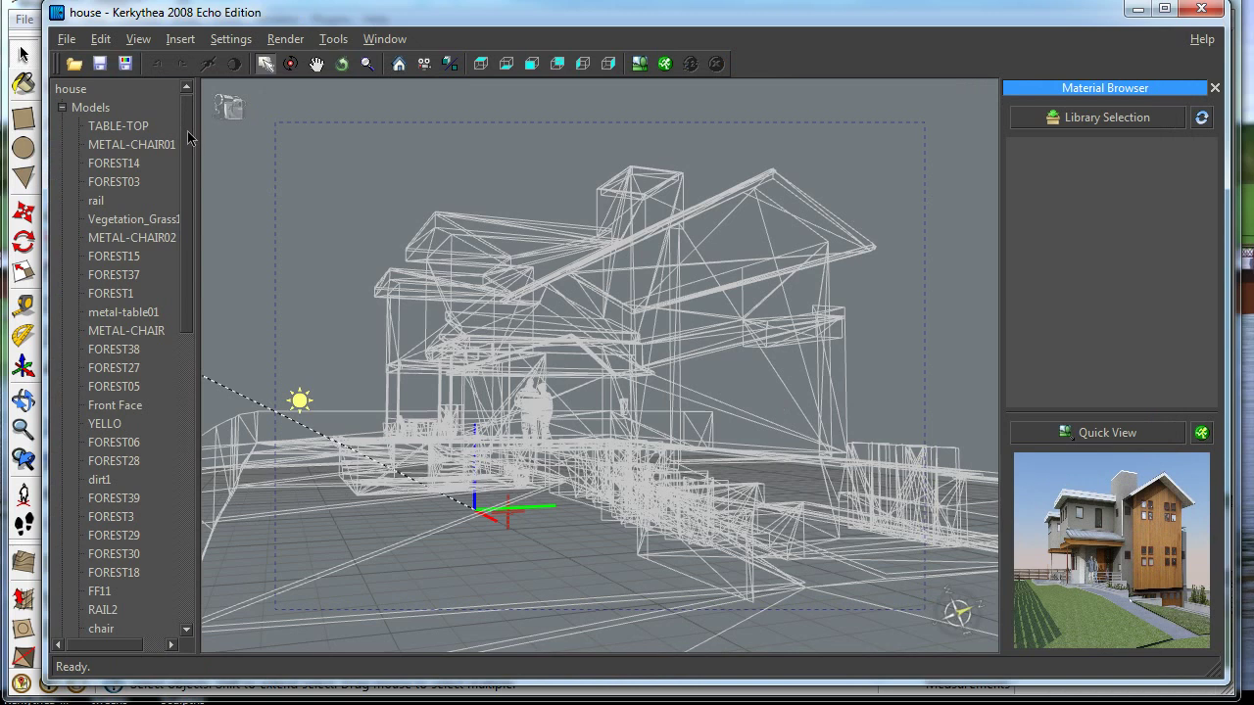
Step: Browse the scene tree and select the whole house model
scroll(185, 147, "down", 1)
left_click_drag(185, 147, 191, 323)
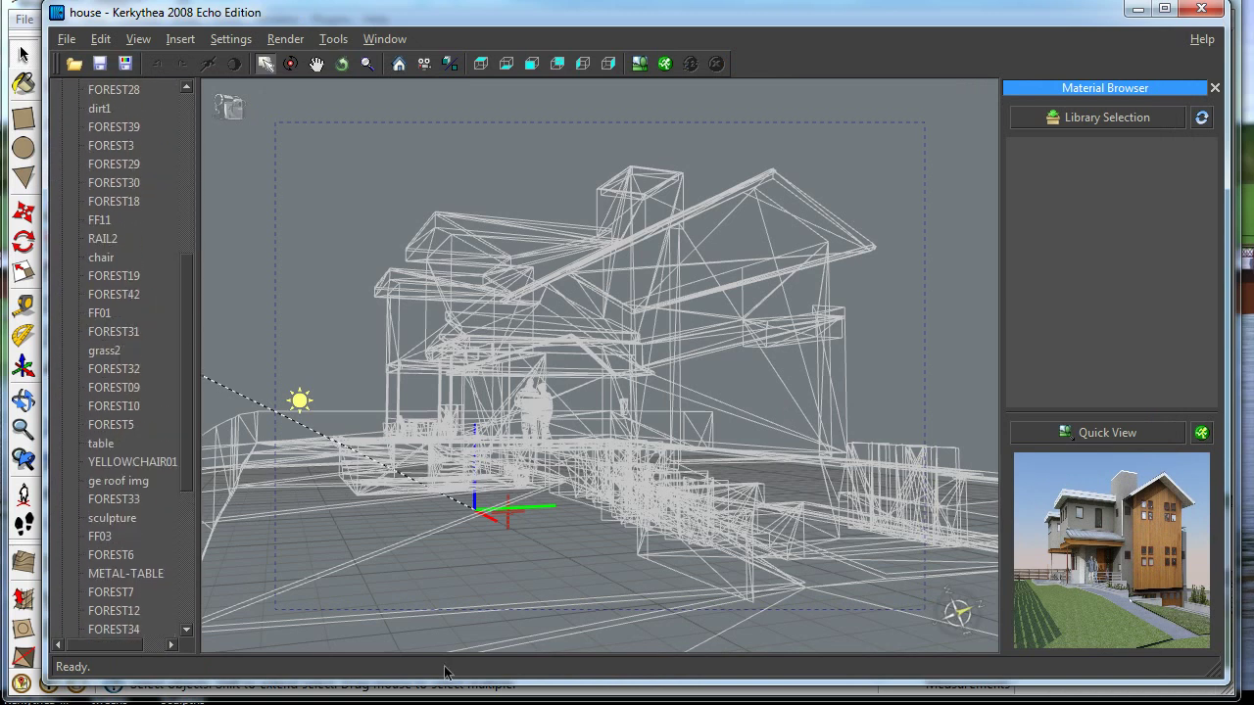
left_click(395, 555)
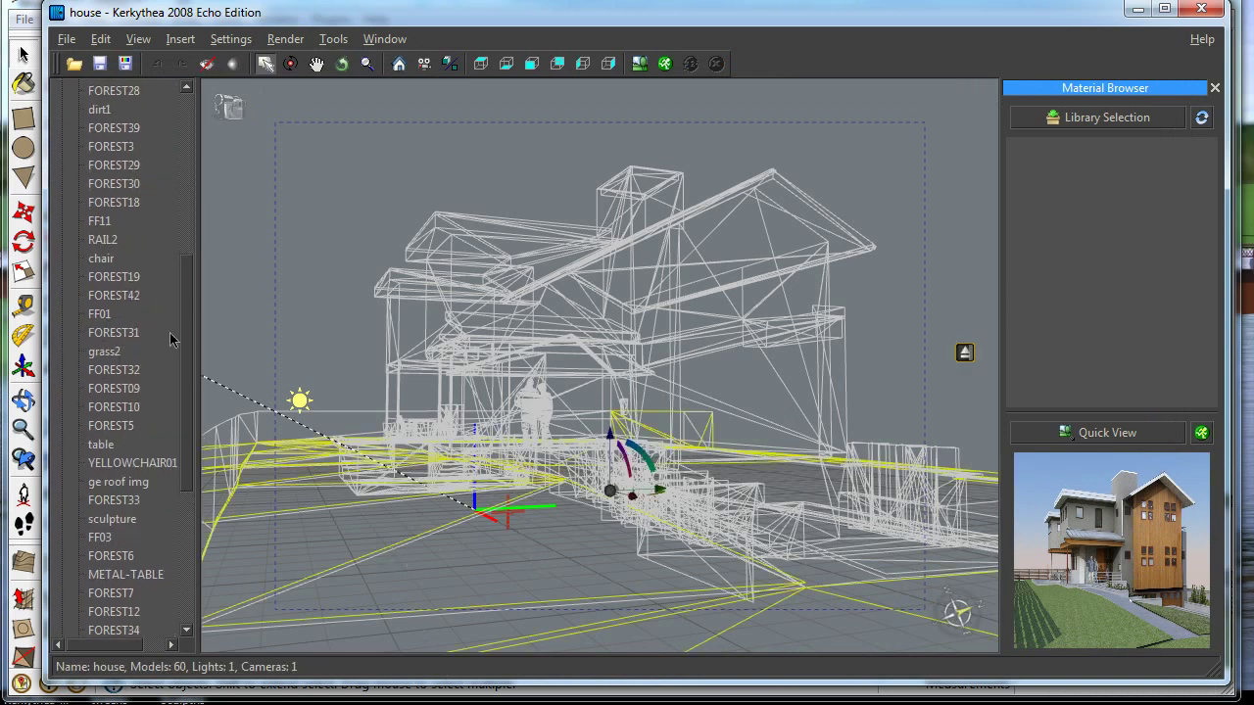
mouse_move(186, 324)
left_mouse_down()
mouse_move(179, 463)
mouse_move(165, 314)
mouse_move(191, 243)
left_mouse_up()
scroll(140, 155, "up", 2)
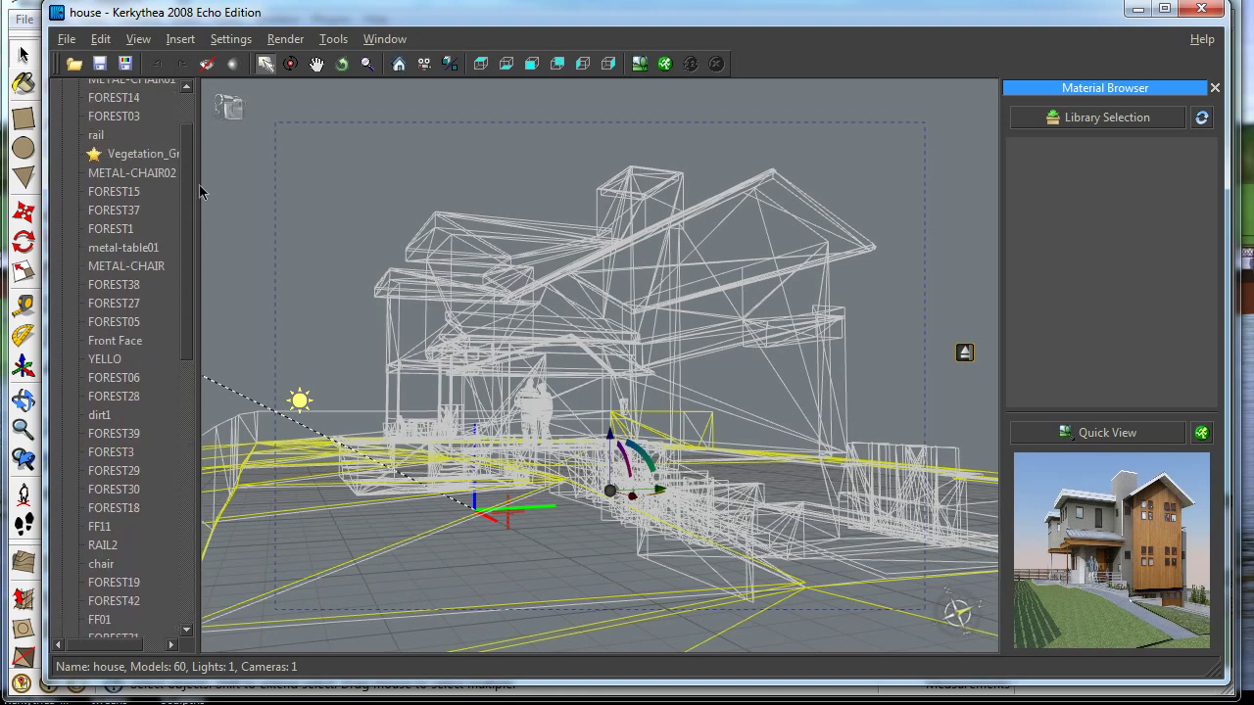
Step: Give Vegetation_Grass1 the velvet_06_S material and bring up the Treeline Skies choices
left_click(140, 155)
right_click(155, 157)
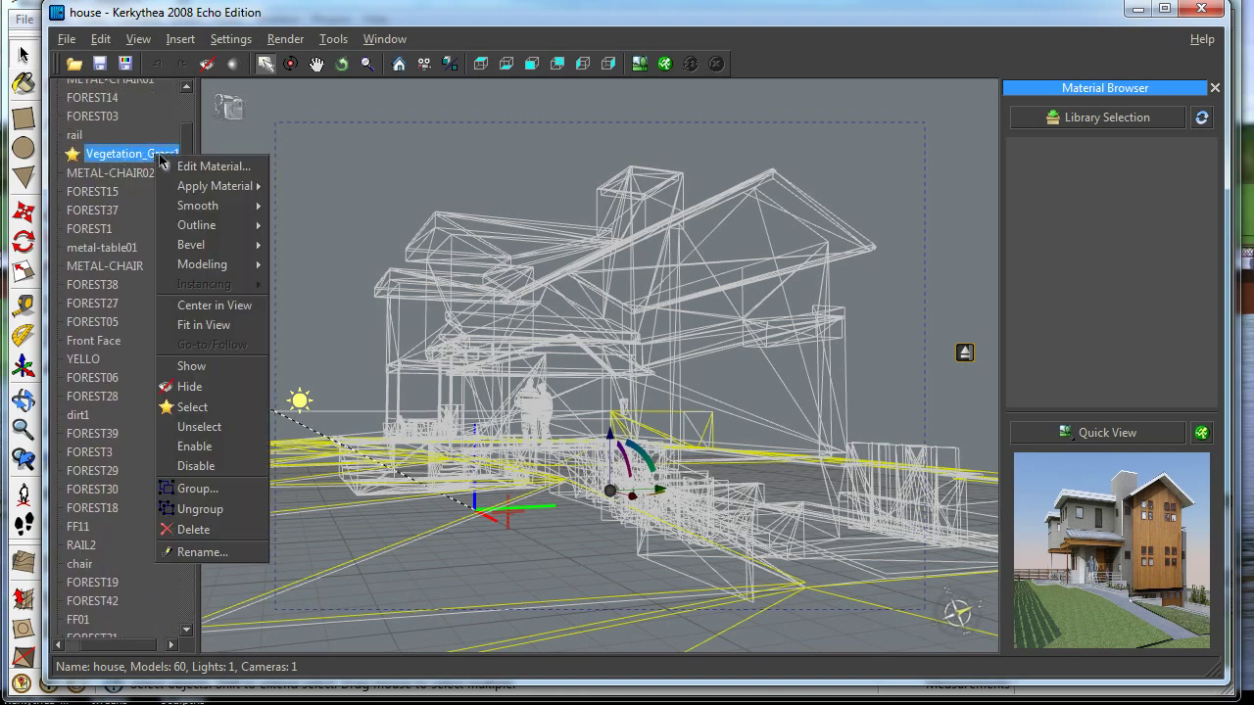
mouse_move(216, 186)
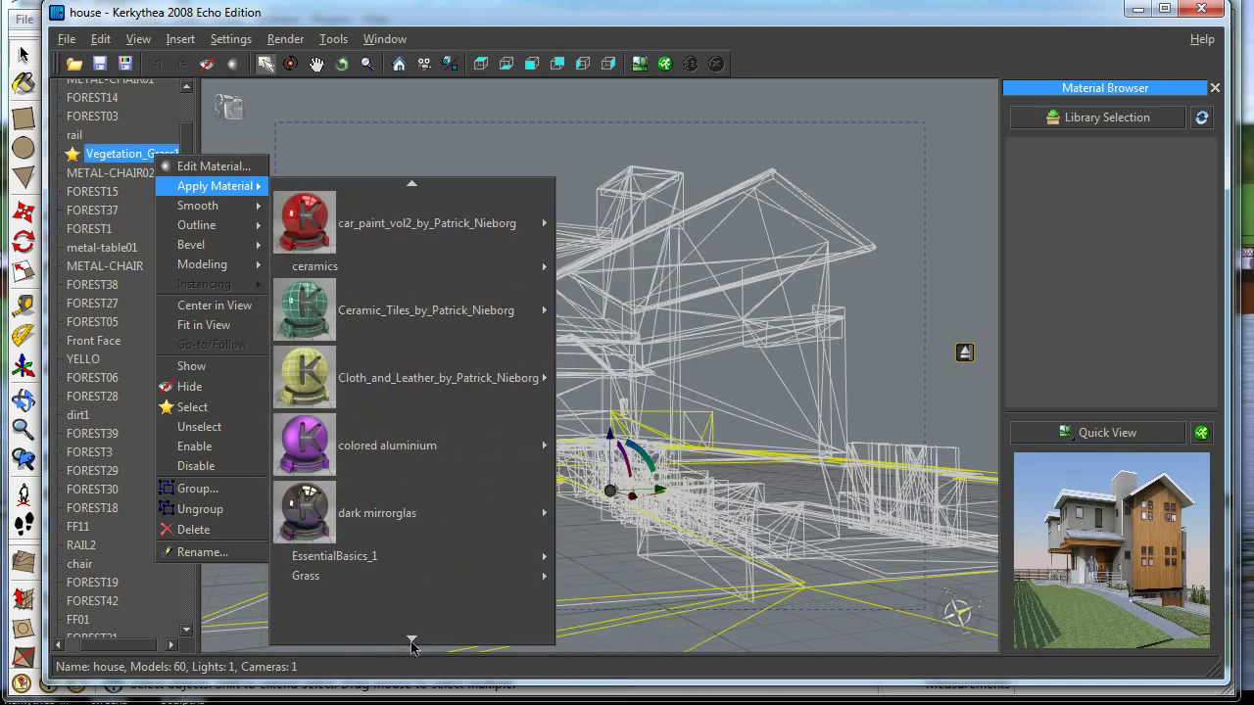
mouse_move(438, 378)
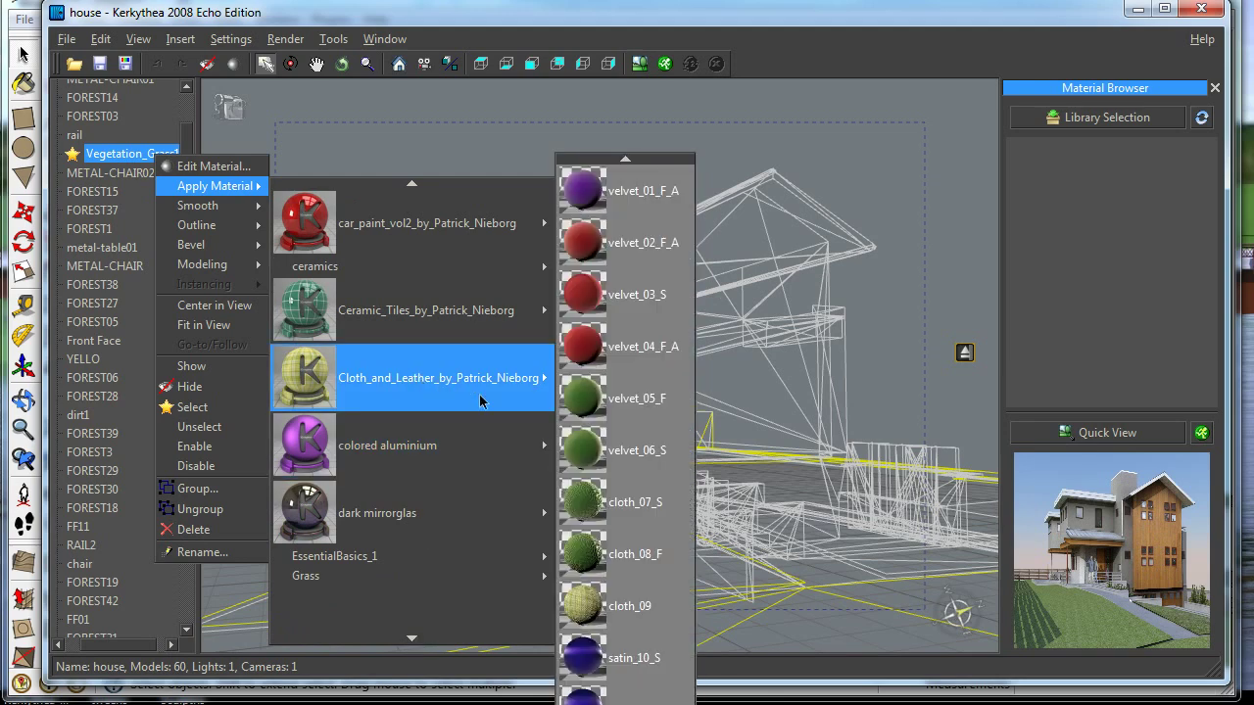
left_click(654, 462)
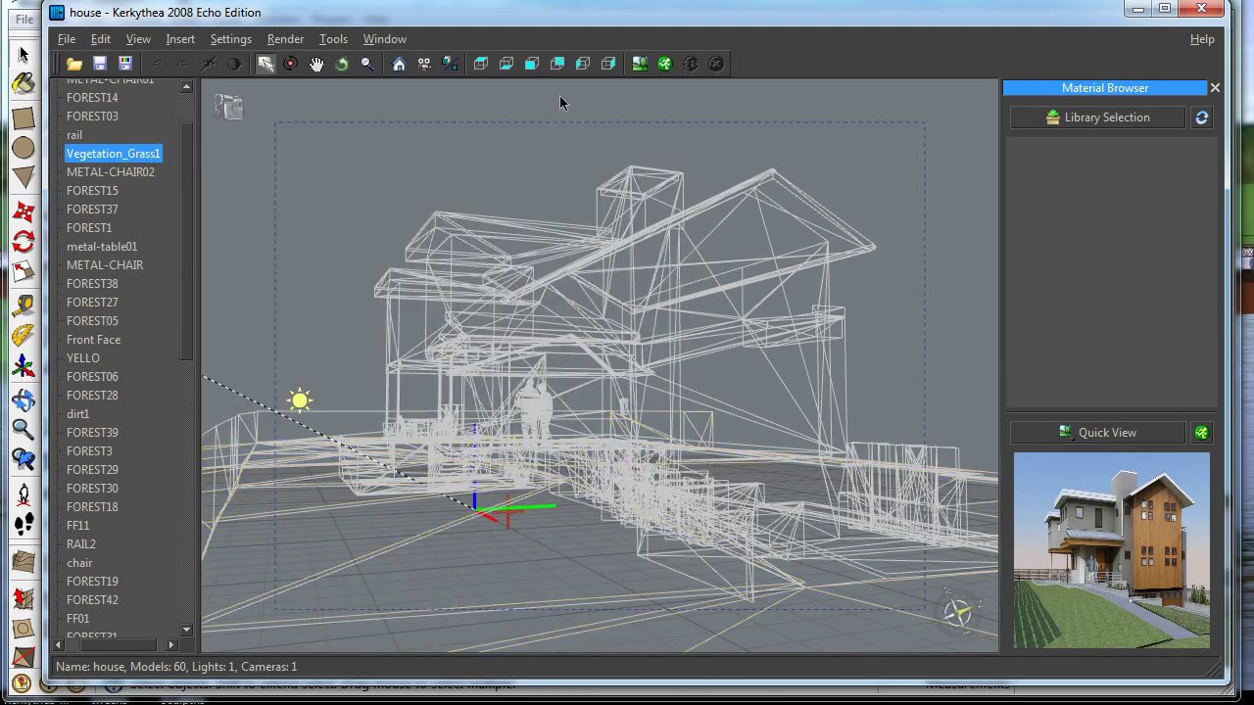
left_click(183, 41)
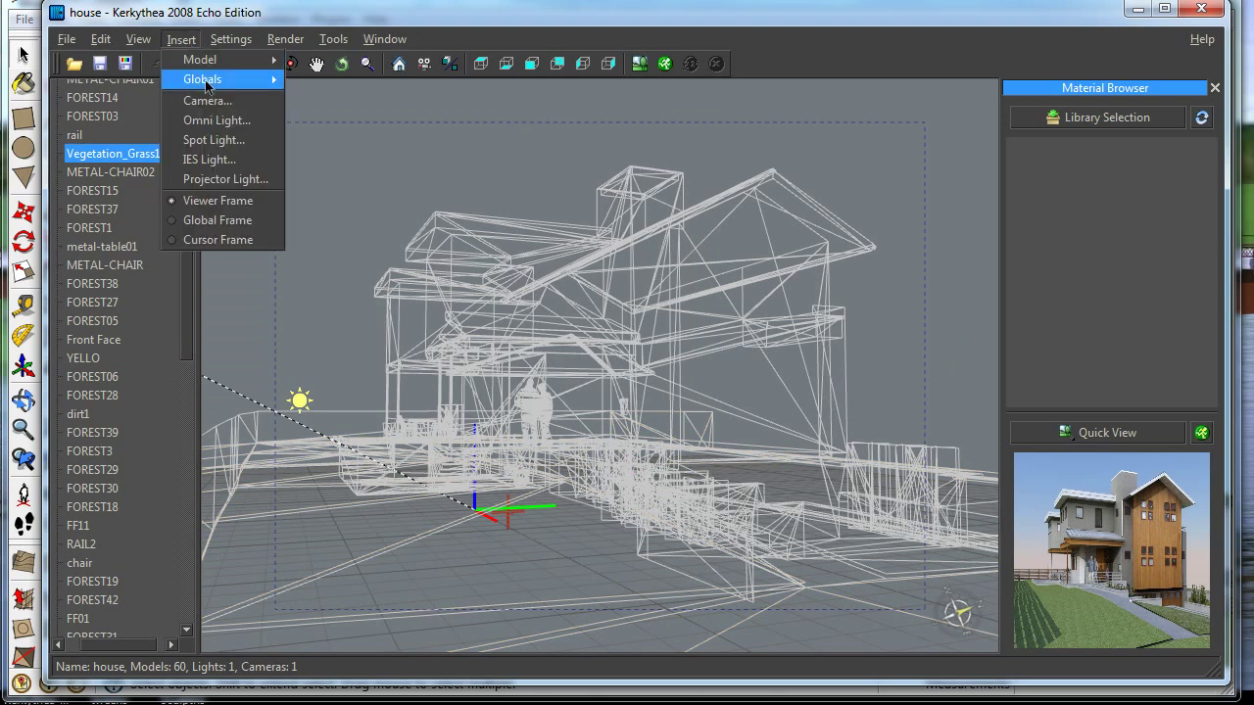
mouse_move(203, 78)
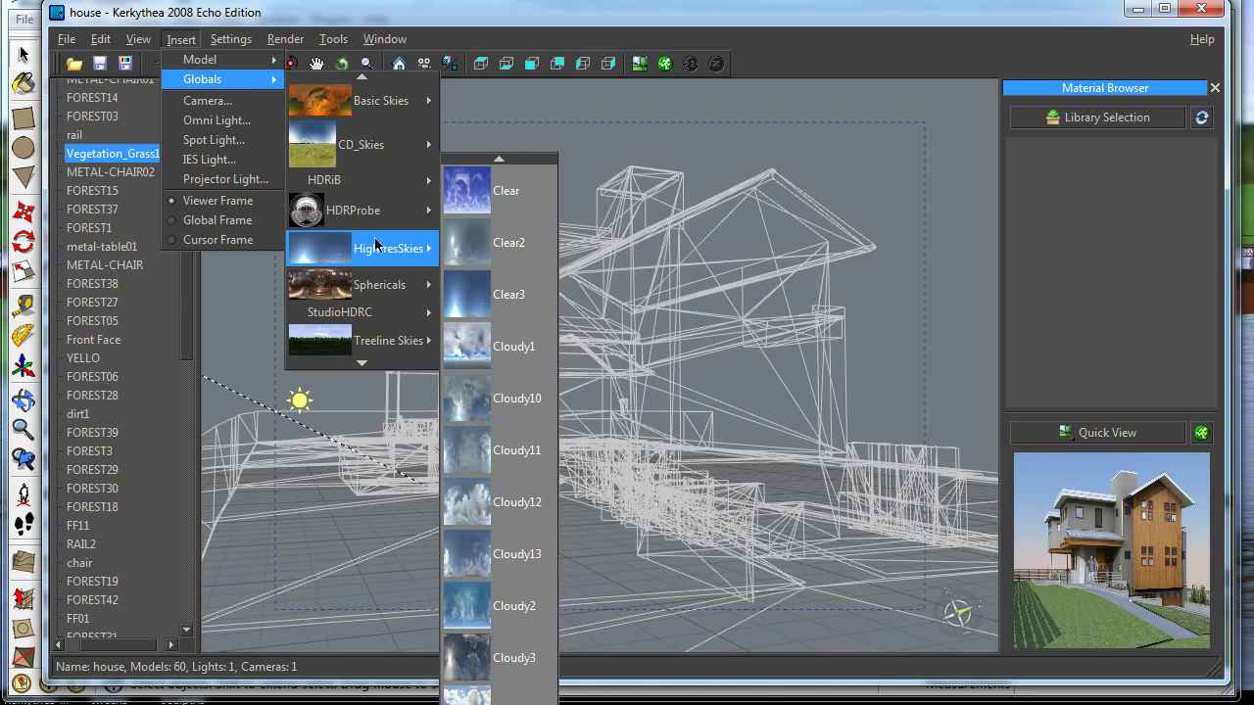
mouse_move(372, 341)
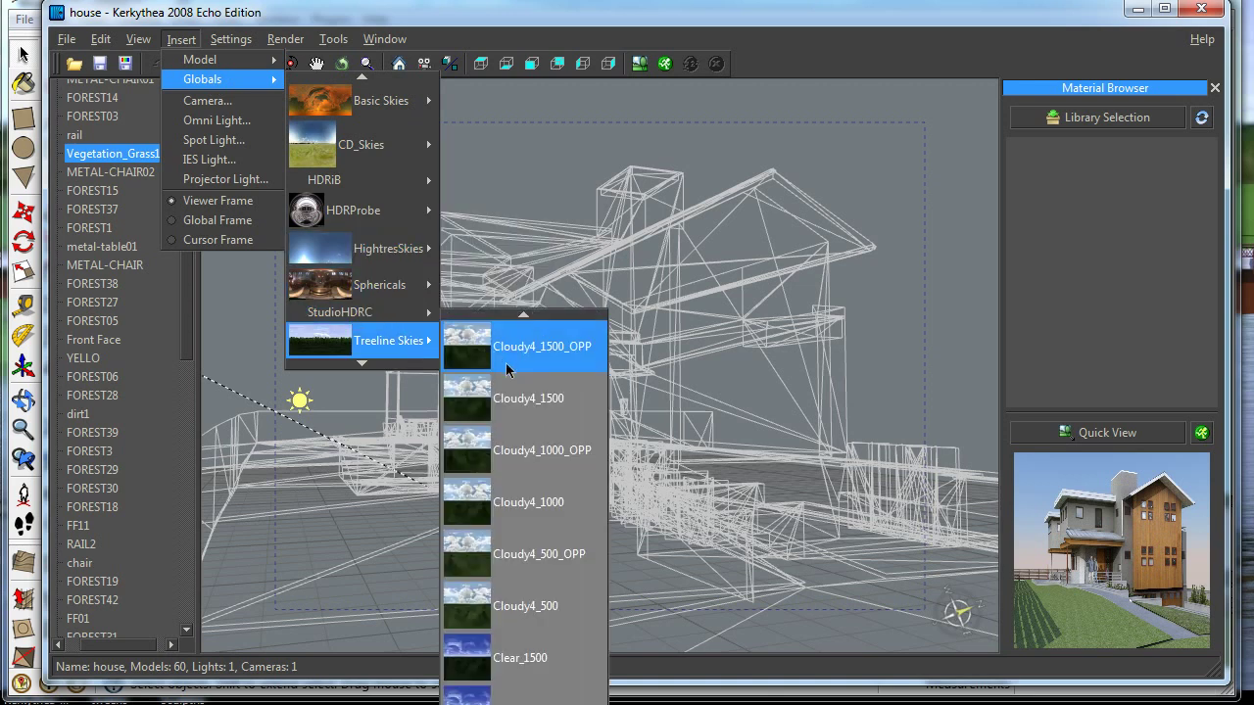
Step: Add the Cloudy4_1500_OPP treeline sky and re-render, accepting the Camera and Settings defaults
left_click(529, 654)
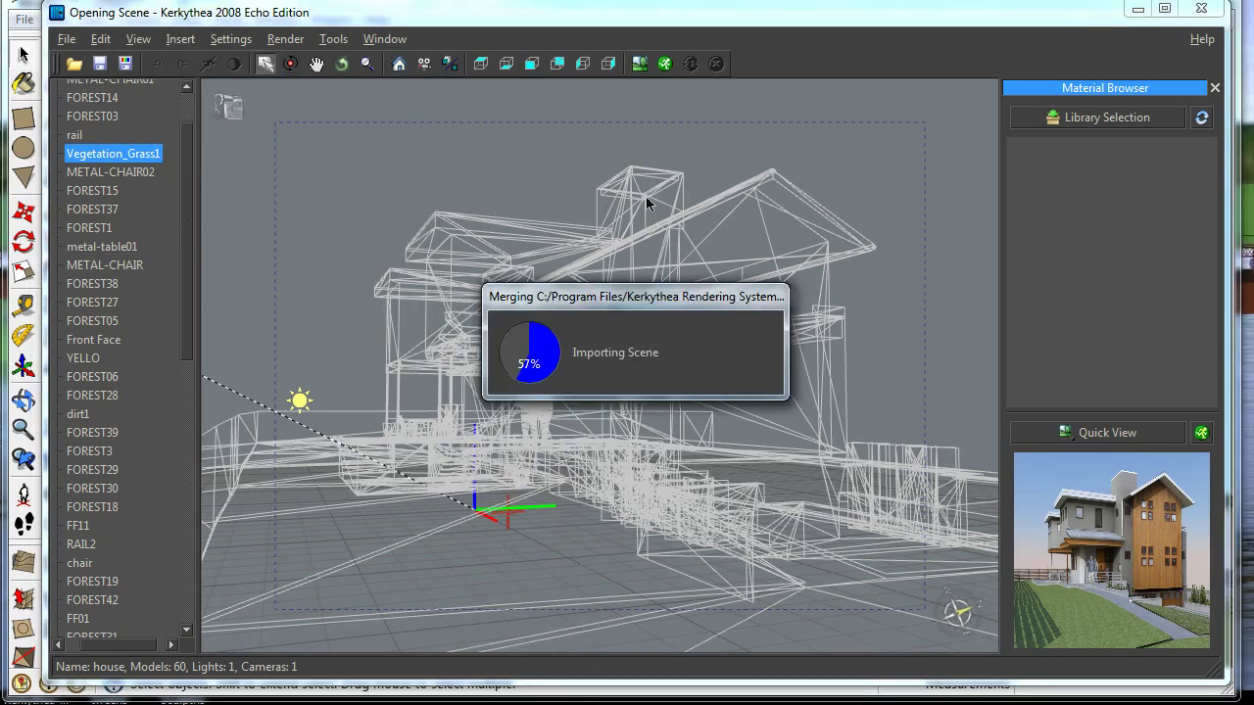
left_click(665, 64)
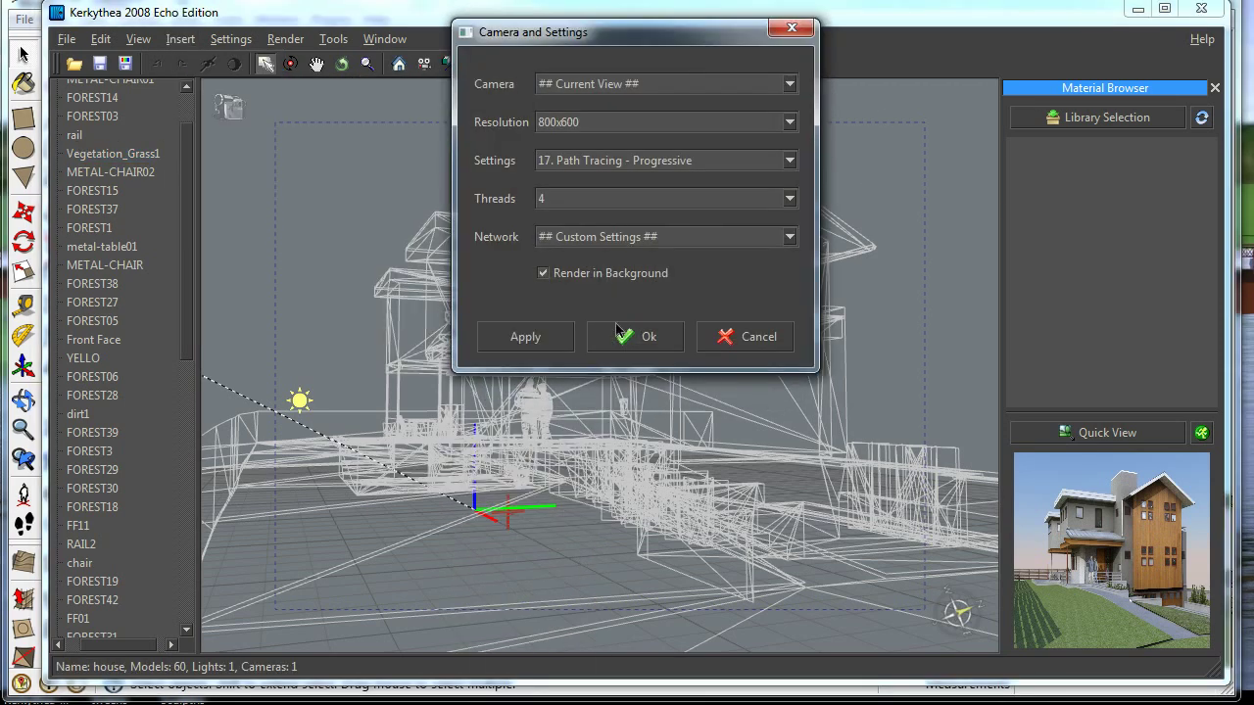
left_click(627, 335)
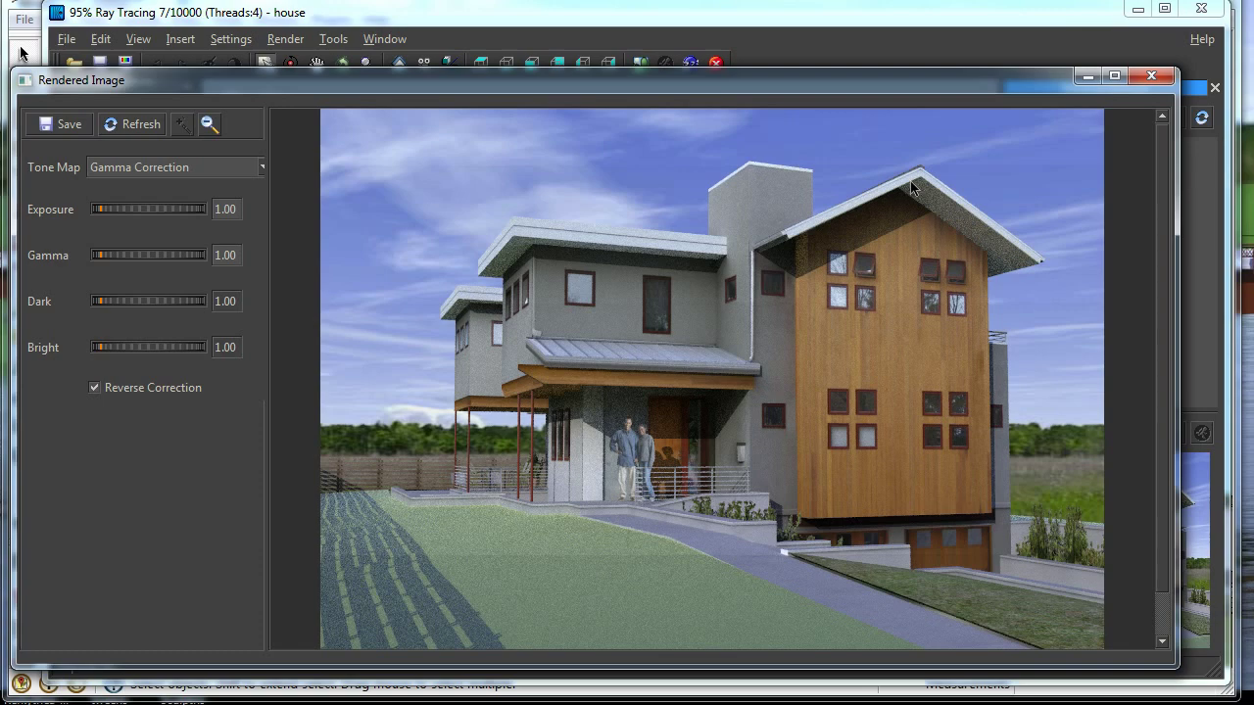
left_click(69, 130)
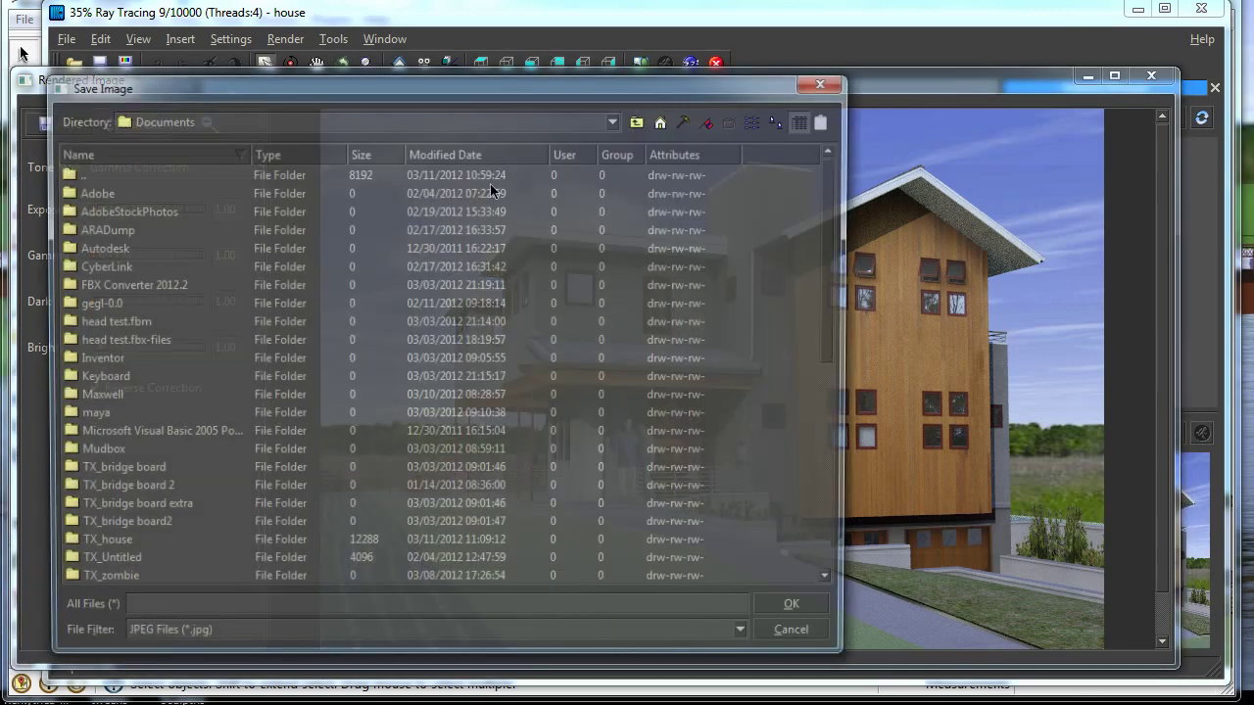
left_click(798, 637)
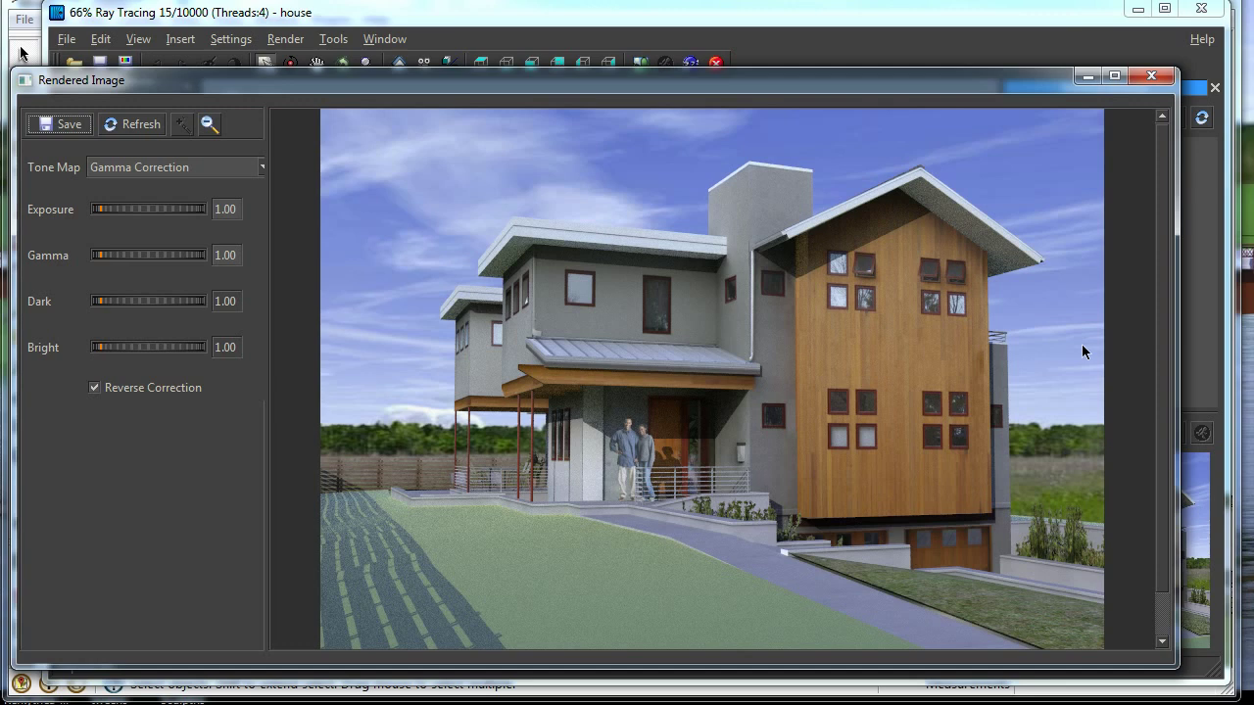
left_click(1151, 75)
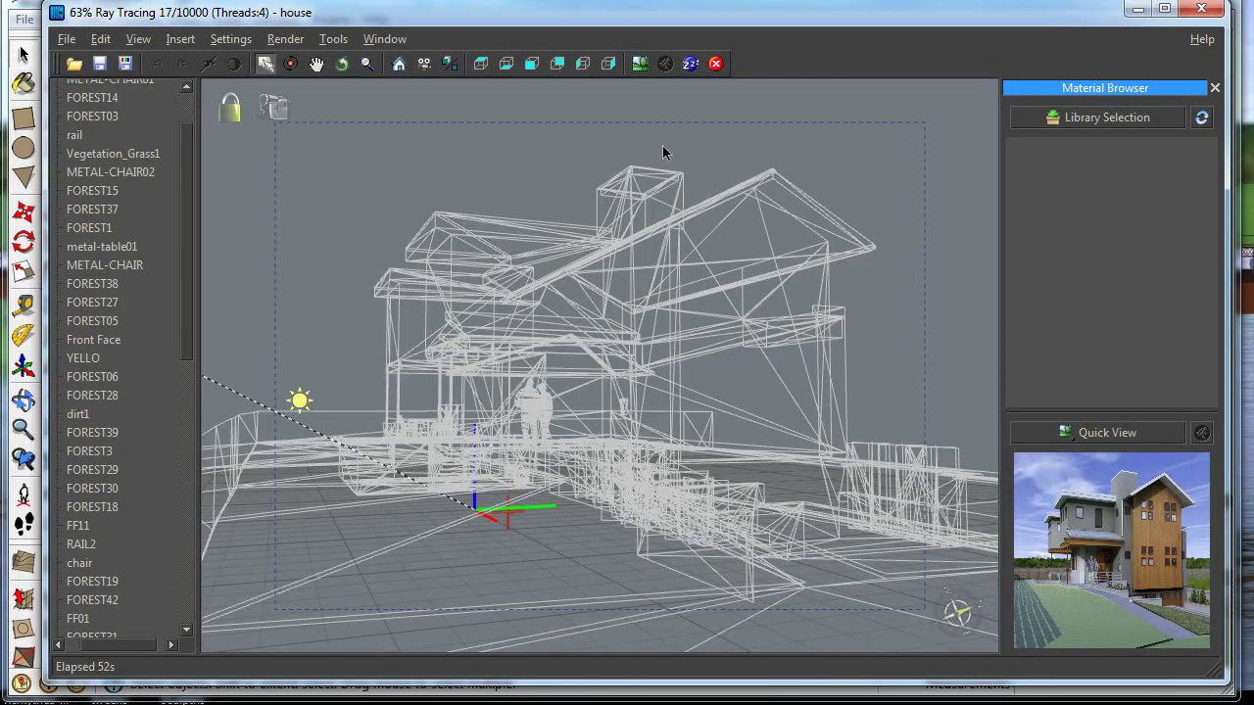
left_click(639, 63)
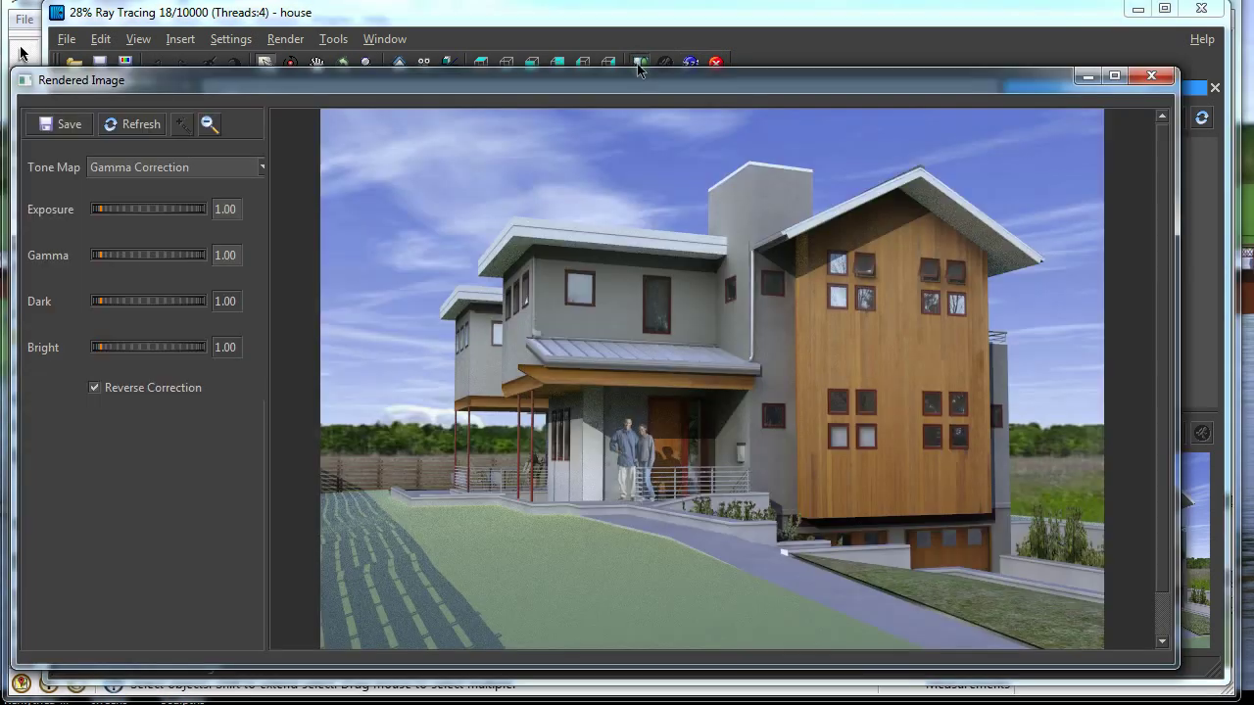